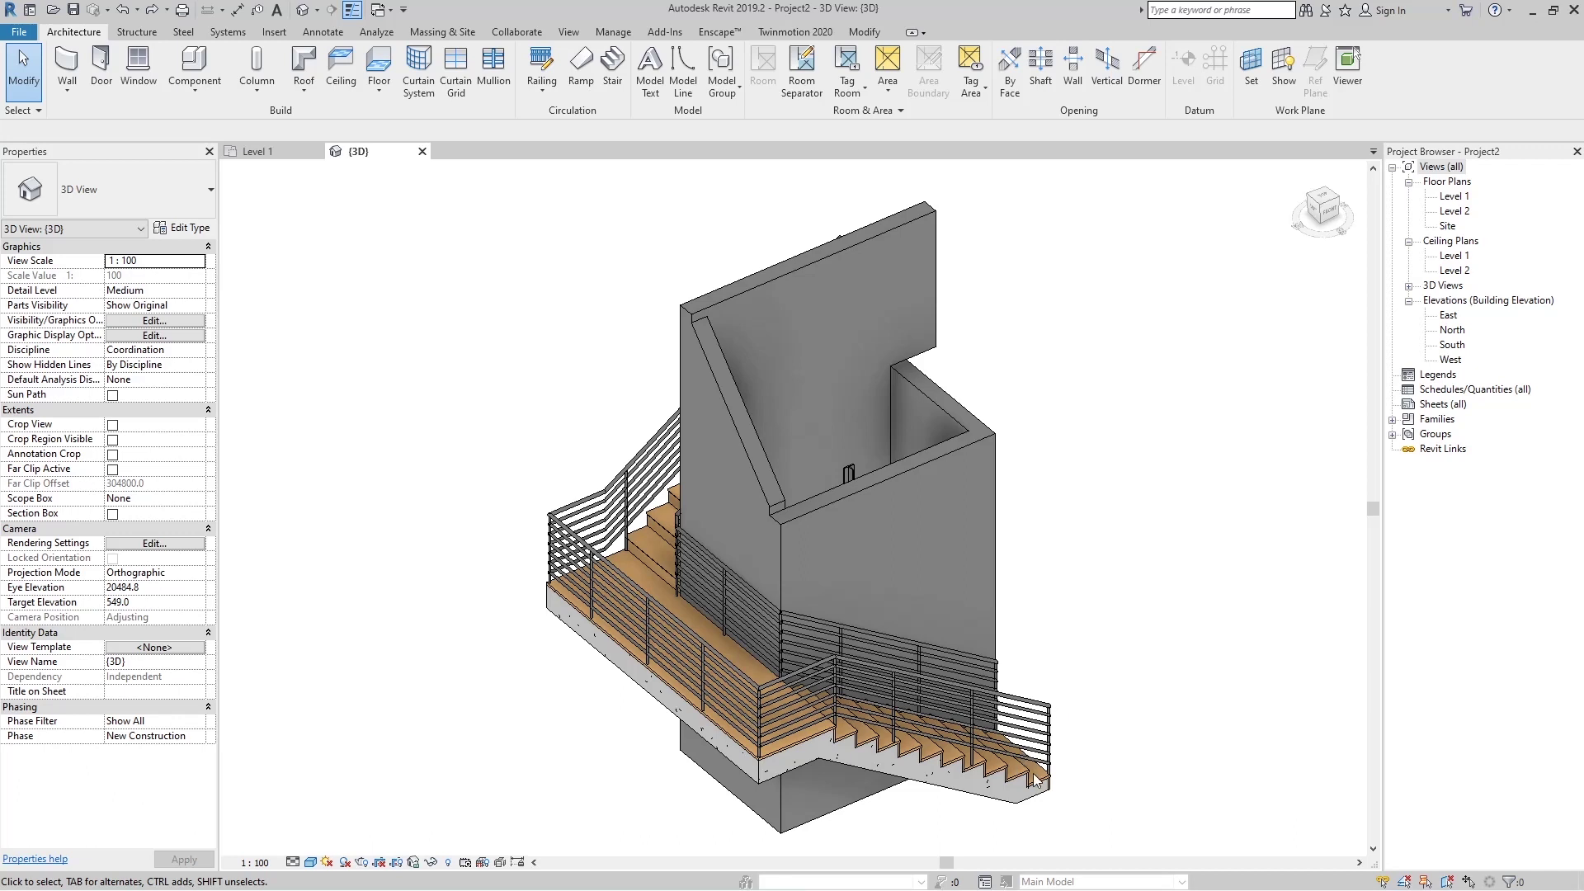
Select the outer stair railing and open its 900mm Pipe type properties
{"action": "scroll", "coordinate": [1035, 780], "scroll_direction": "up", "scroll_amount": 3}
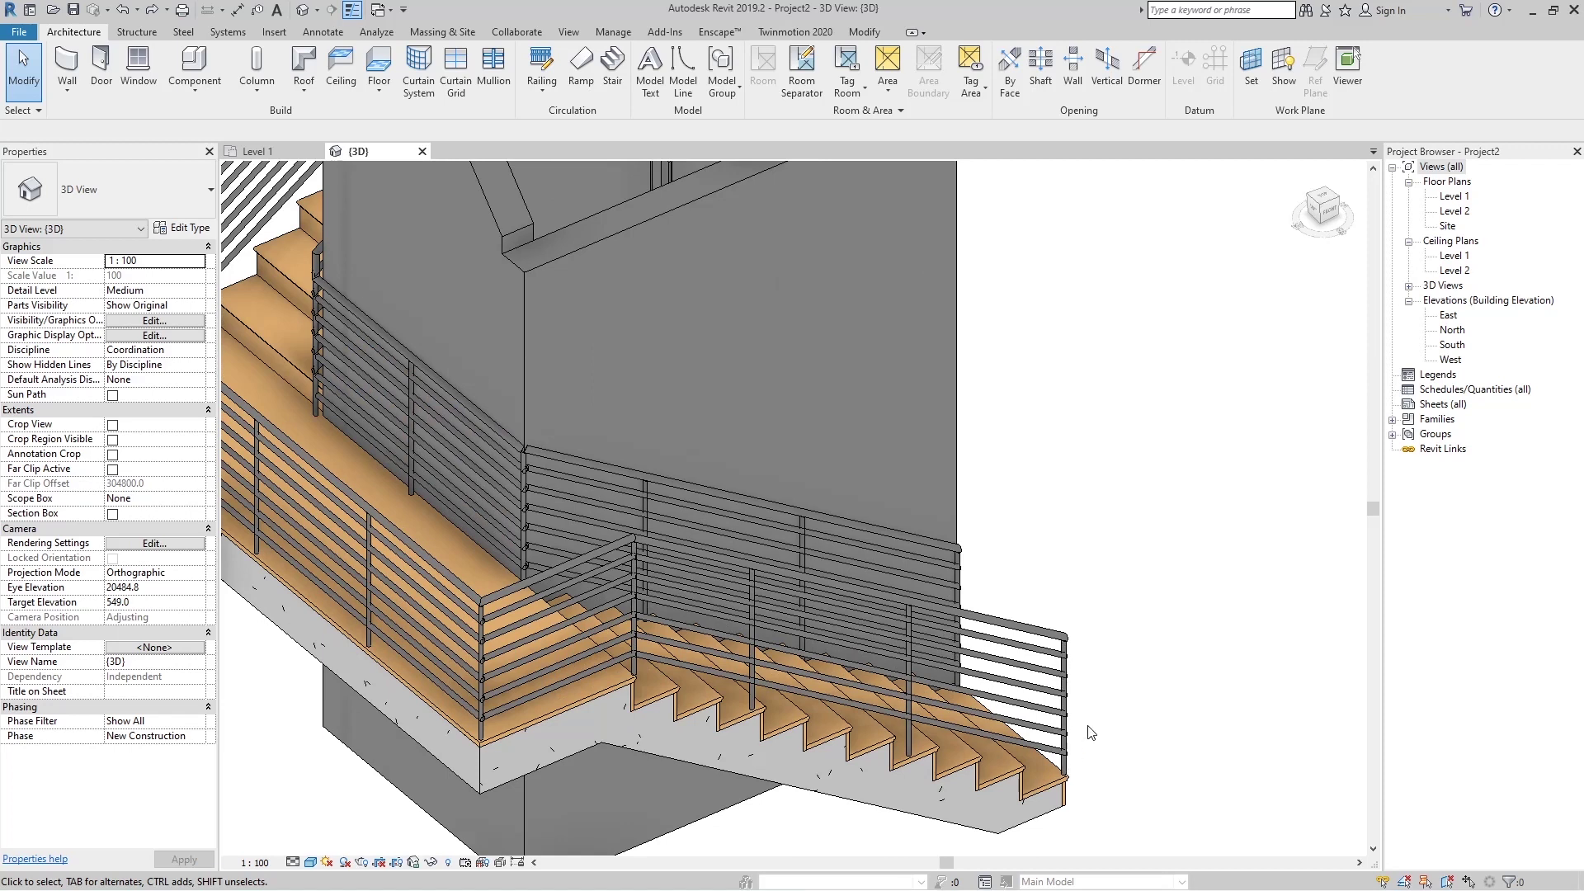
{"action": "scroll", "coordinate": [1137, 712], "scroll_direction": "down", "scroll_amount": 2}
{"action": "scroll", "coordinate": [994, 681], "scroll_direction": "down", "scroll_amount": 2}
{"action": "scroll", "coordinate": [1147, 583], "scroll_direction": "up", "scroll_amount": 1}
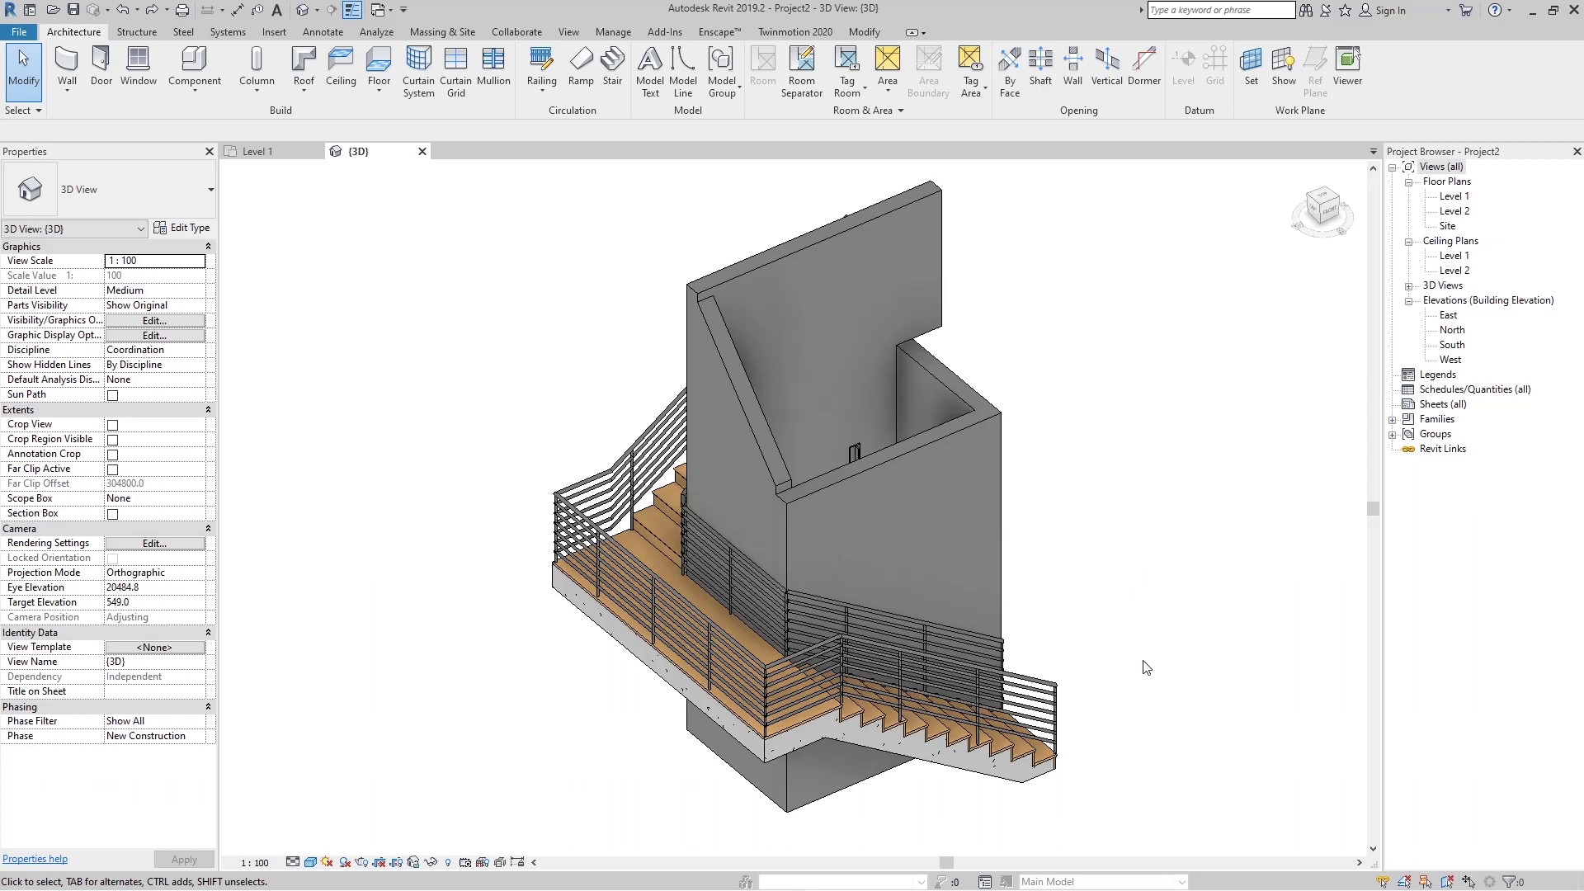
{"action": "scroll", "coordinate": [1109, 689], "scroll_direction": "up", "scroll_amount": 1}
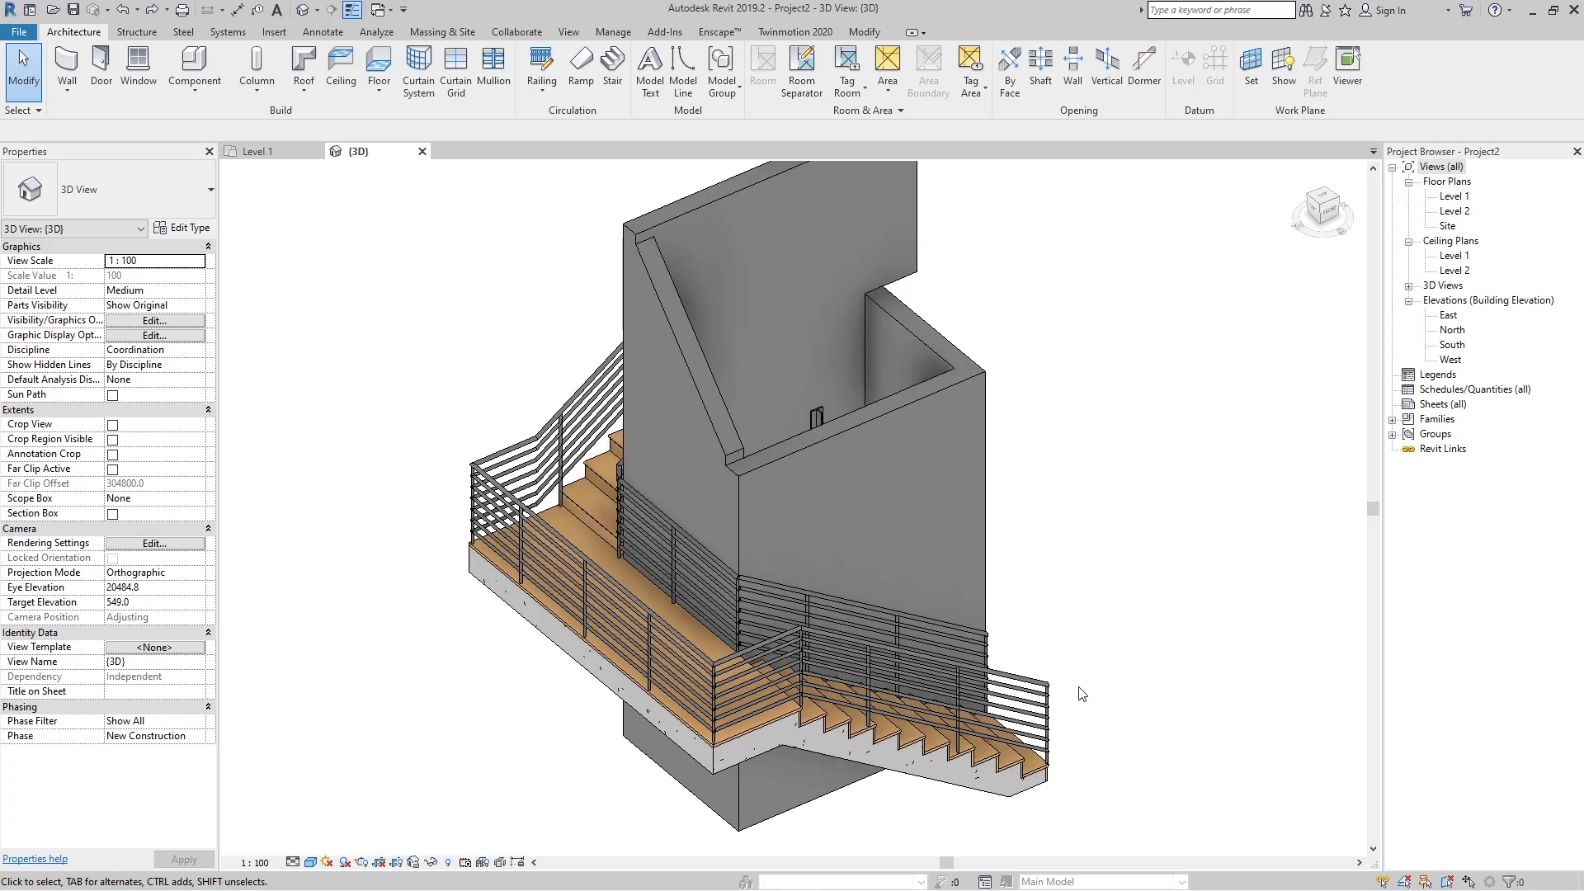
{"action": "left_click", "coordinate": [1035, 687]}
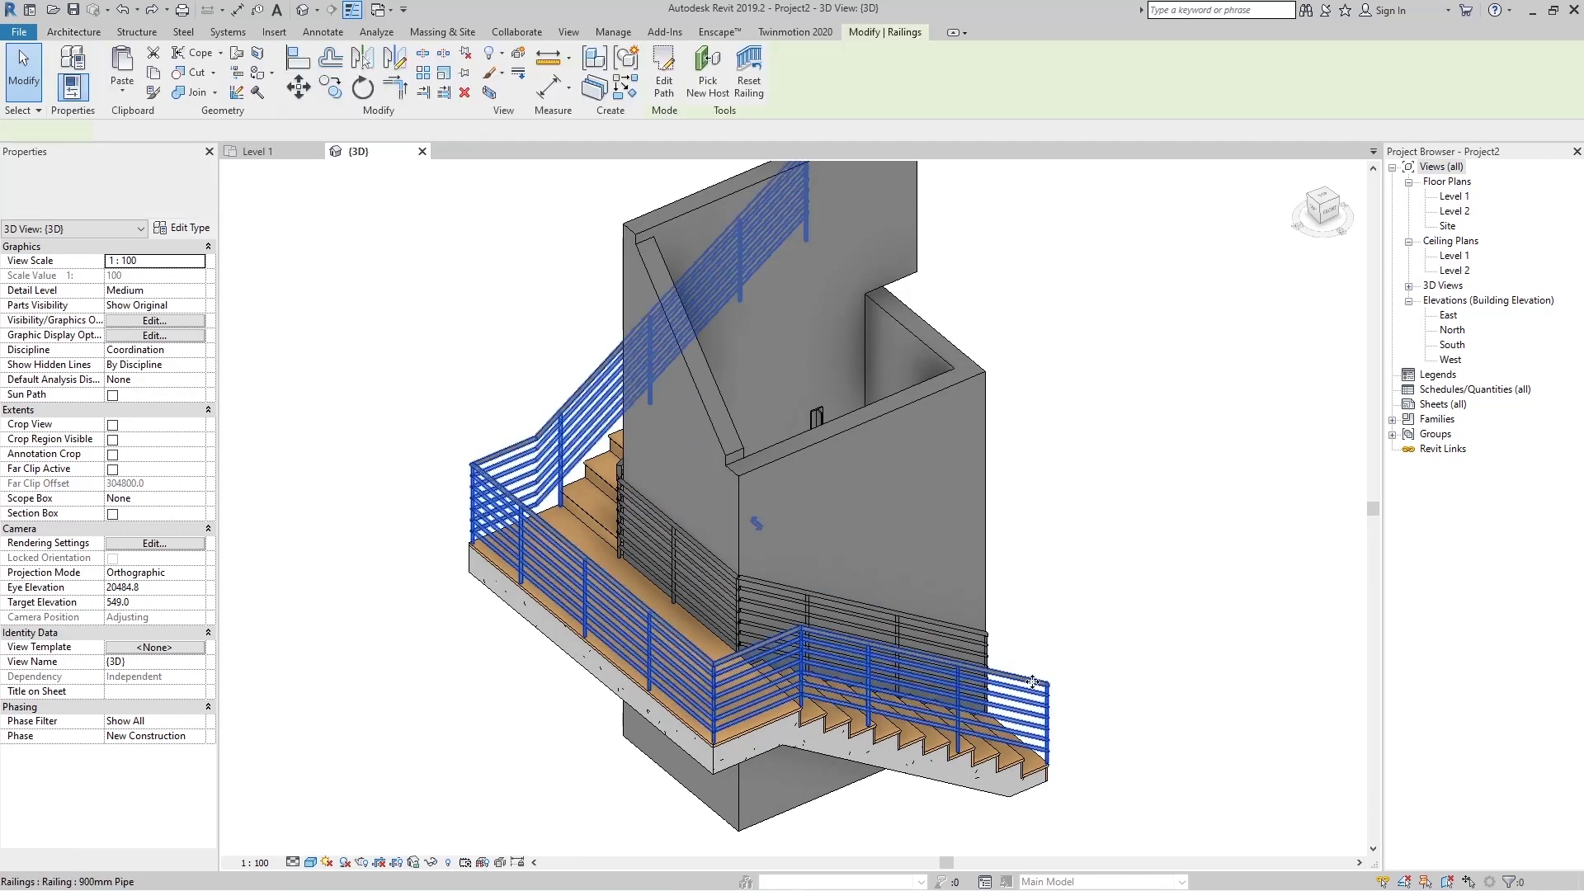
{"action": "left_click", "coordinate": [190, 229]}
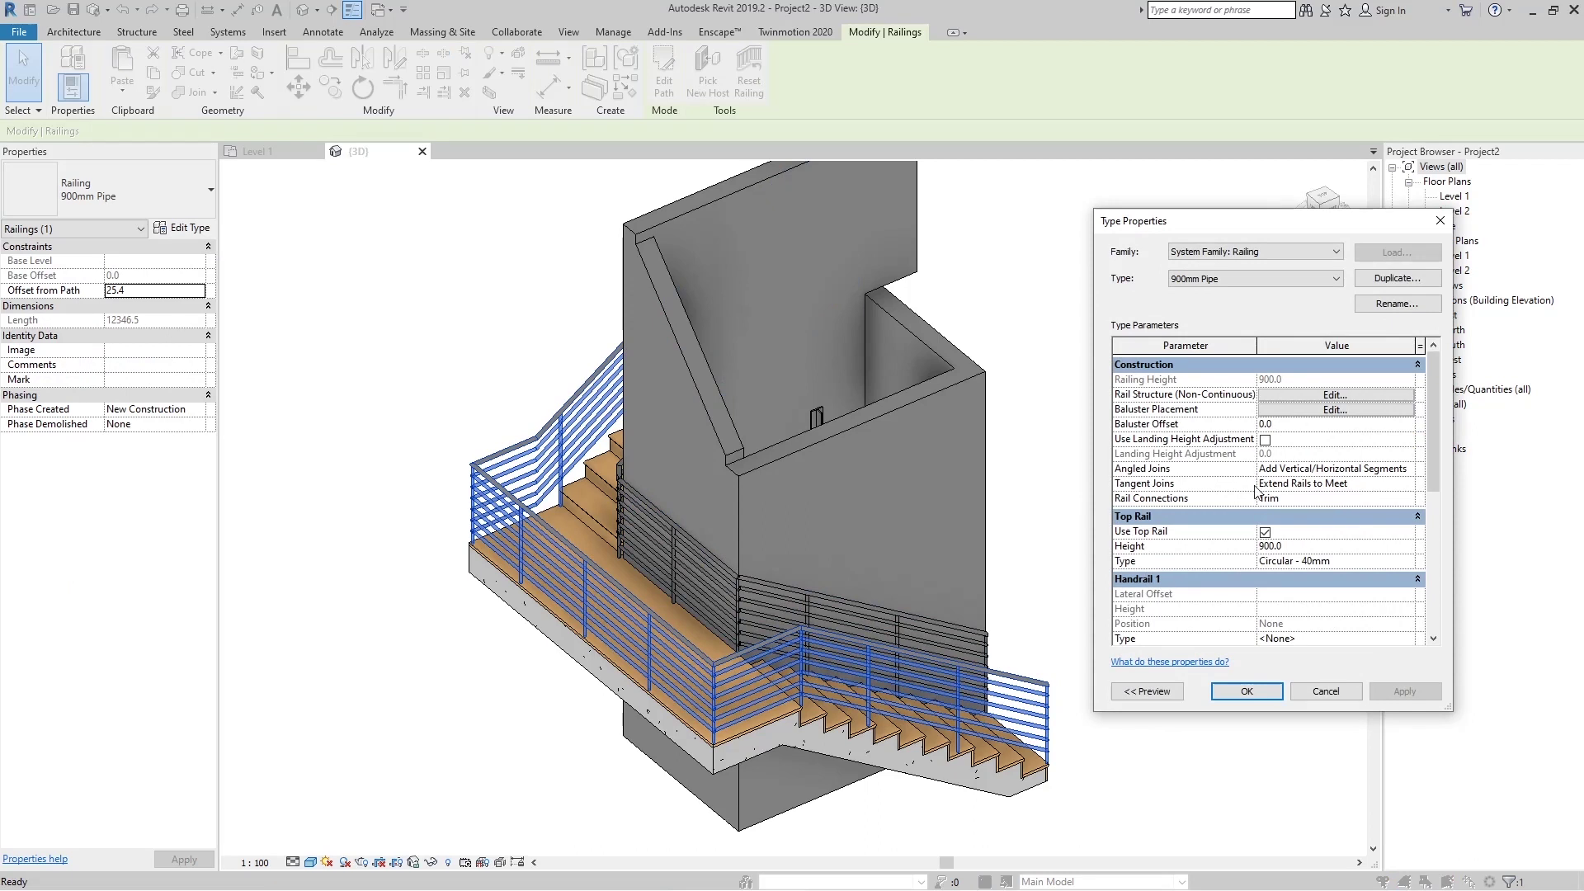
Set Angled Joins to No Connector, then apply and confirm
{"action": "scroll", "coordinate": [1256, 491], "scroll_direction": "down", "scroll_amount": 3}
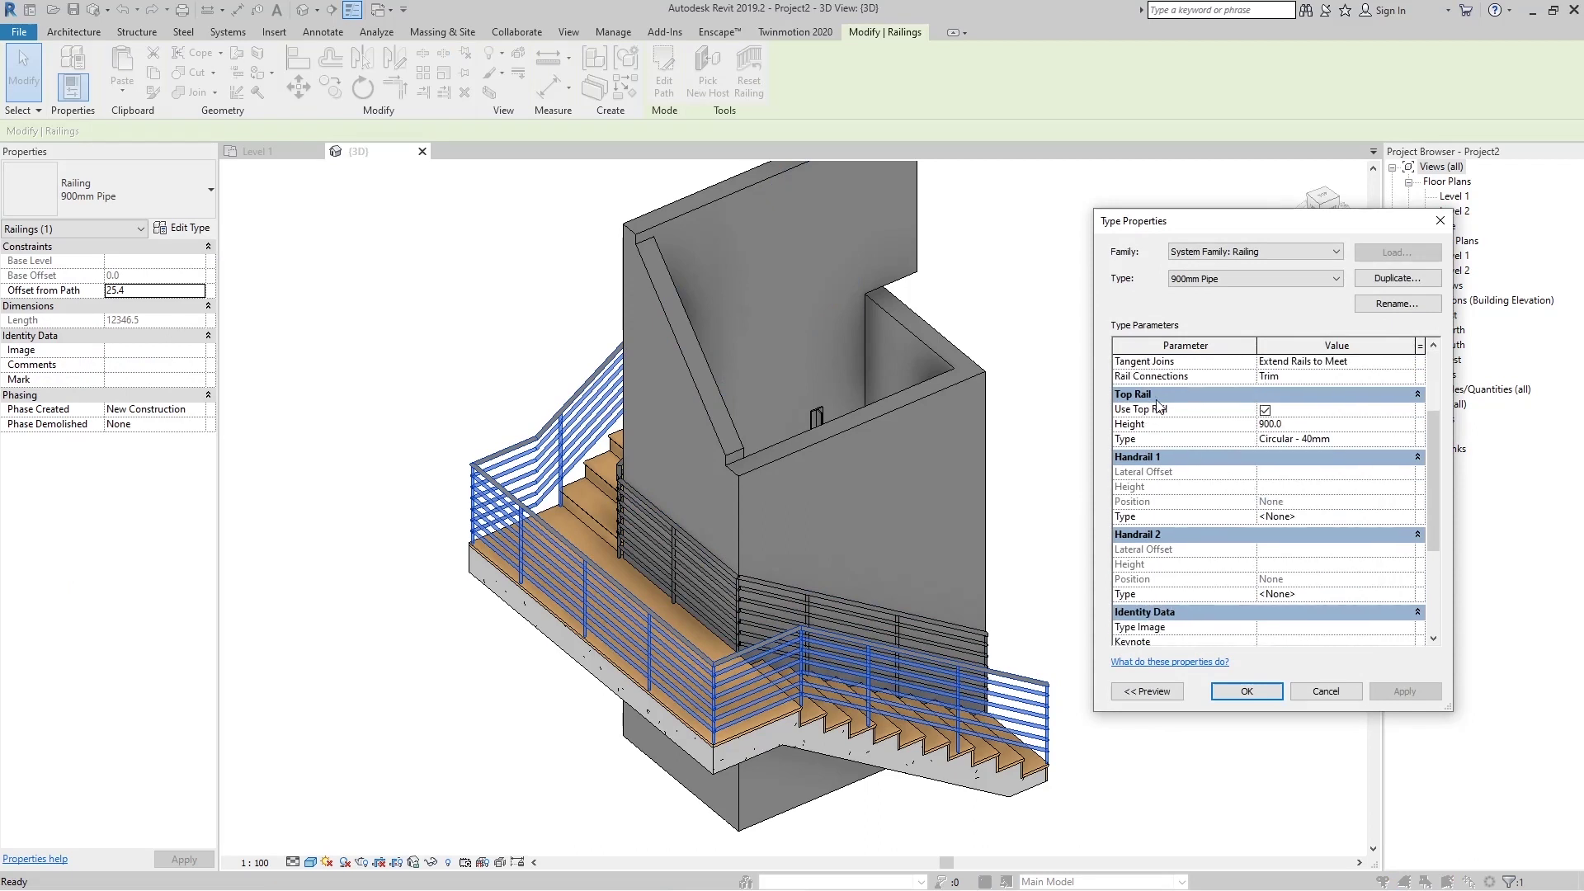
{"action": "scroll", "coordinate": [1175, 437], "scroll_direction": "up", "scroll_amount": 2}
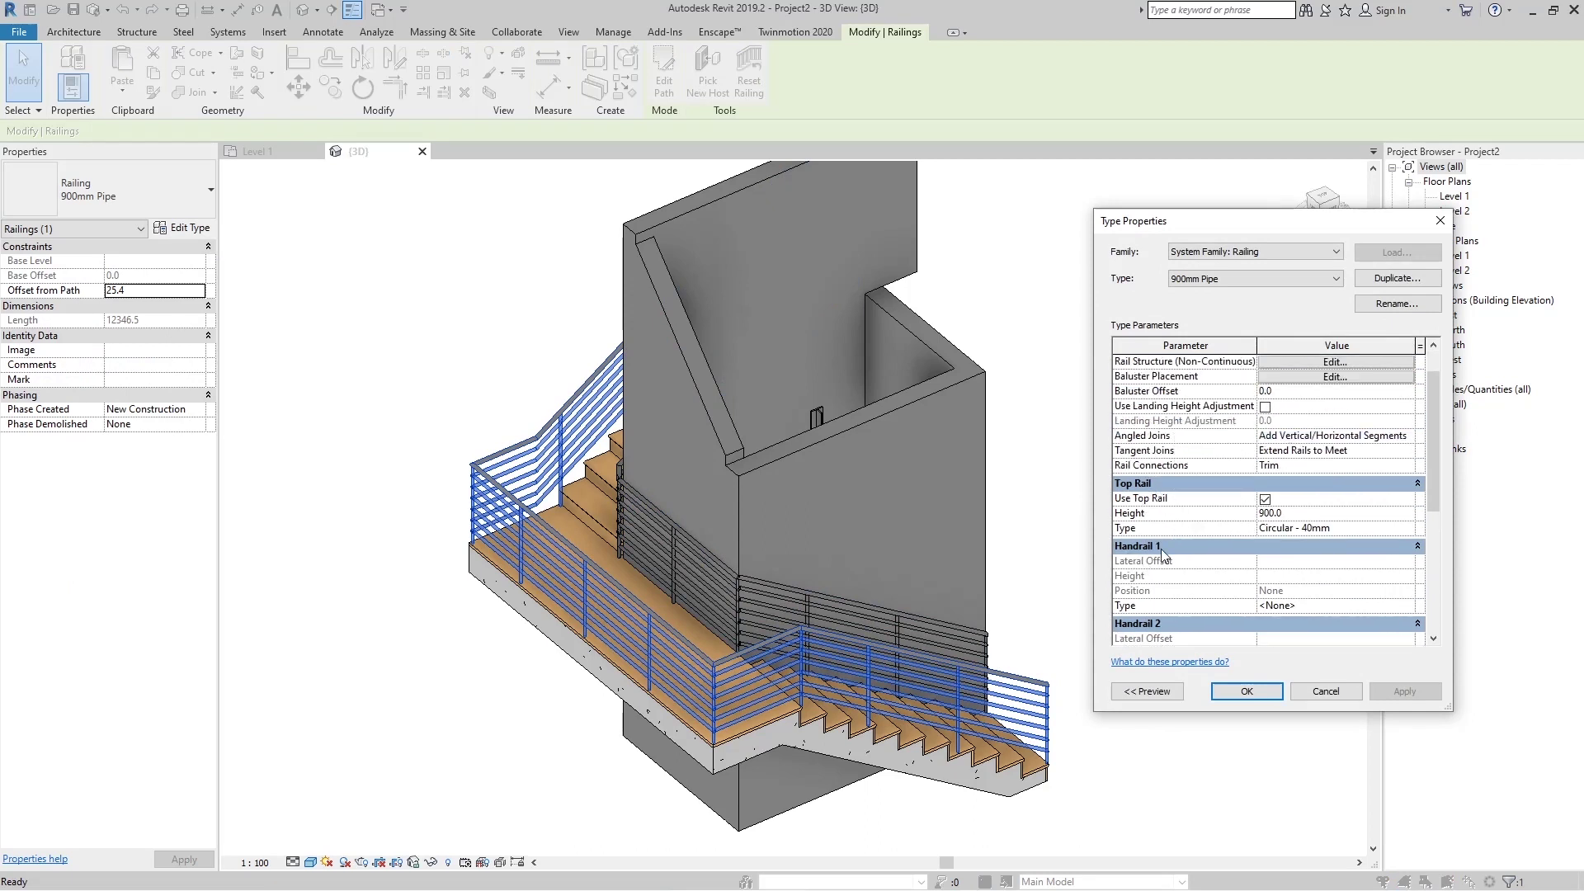
{"action": "scroll", "coordinate": [1162, 554], "scroll_direction": "down", "scroll_amount": 1}
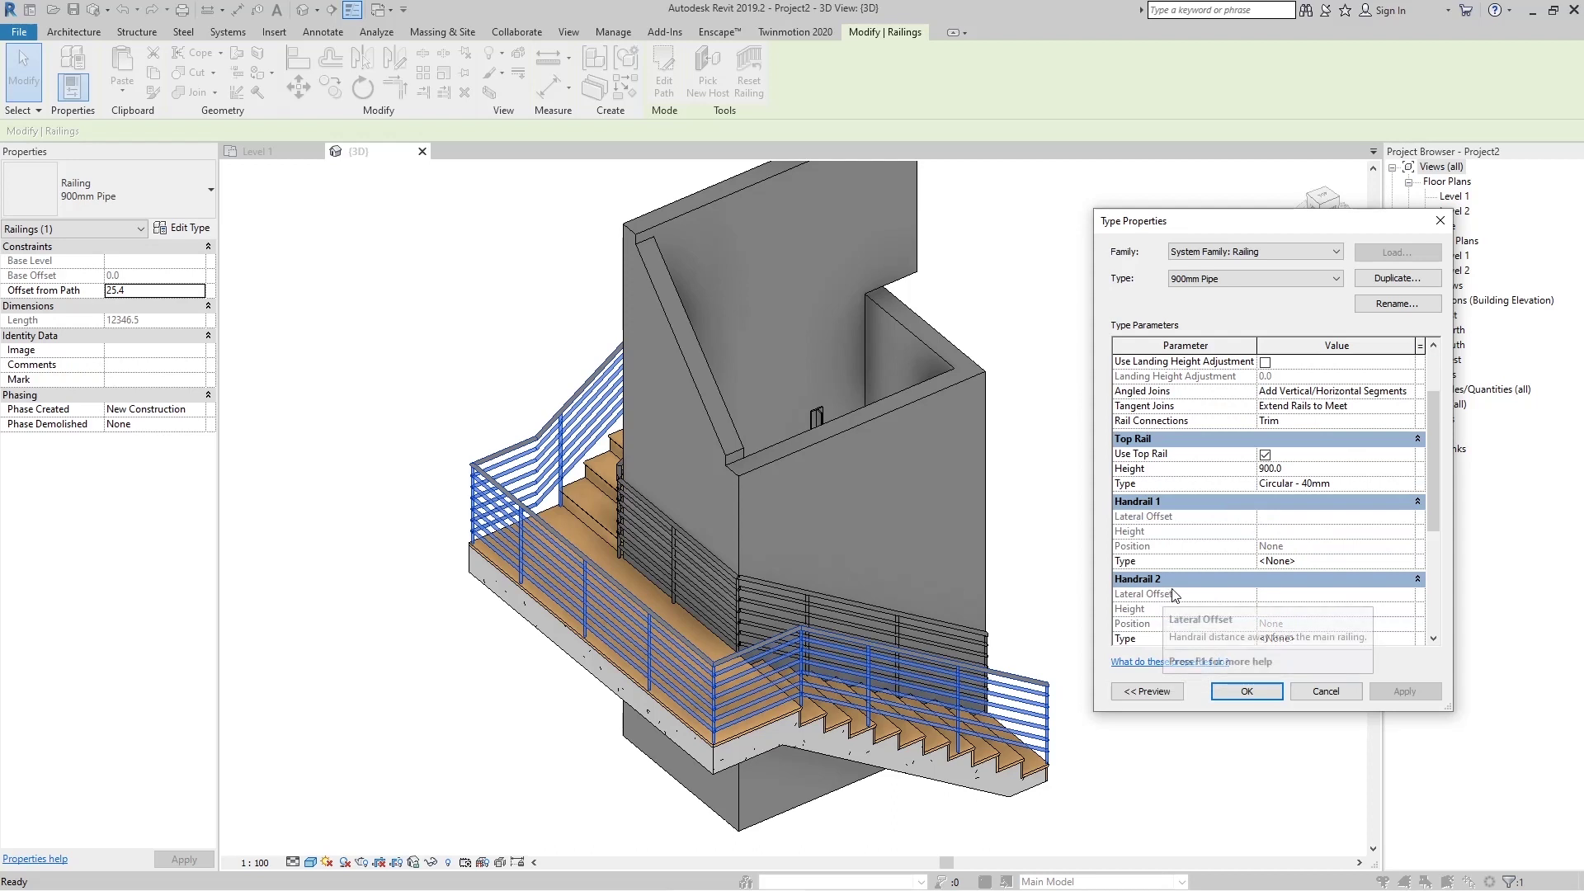
{"action": "scroll", "coordinate": [1204, 533], "scroll_direction": "up", "scroll_amount": 2}
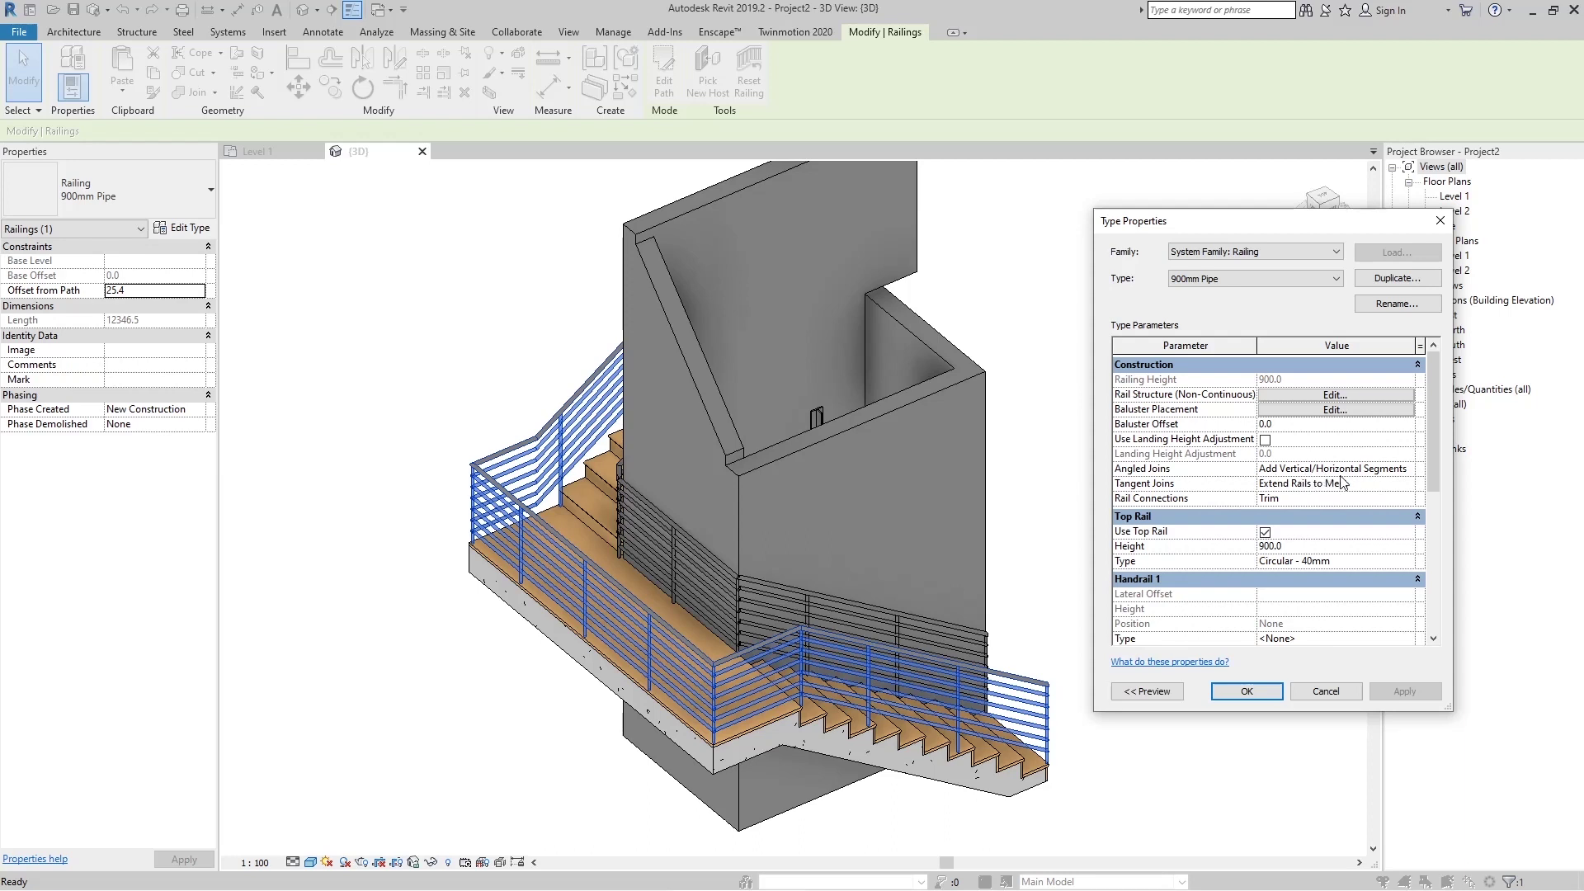
{"action": "left_click", "coordinate": [1408, 468]}
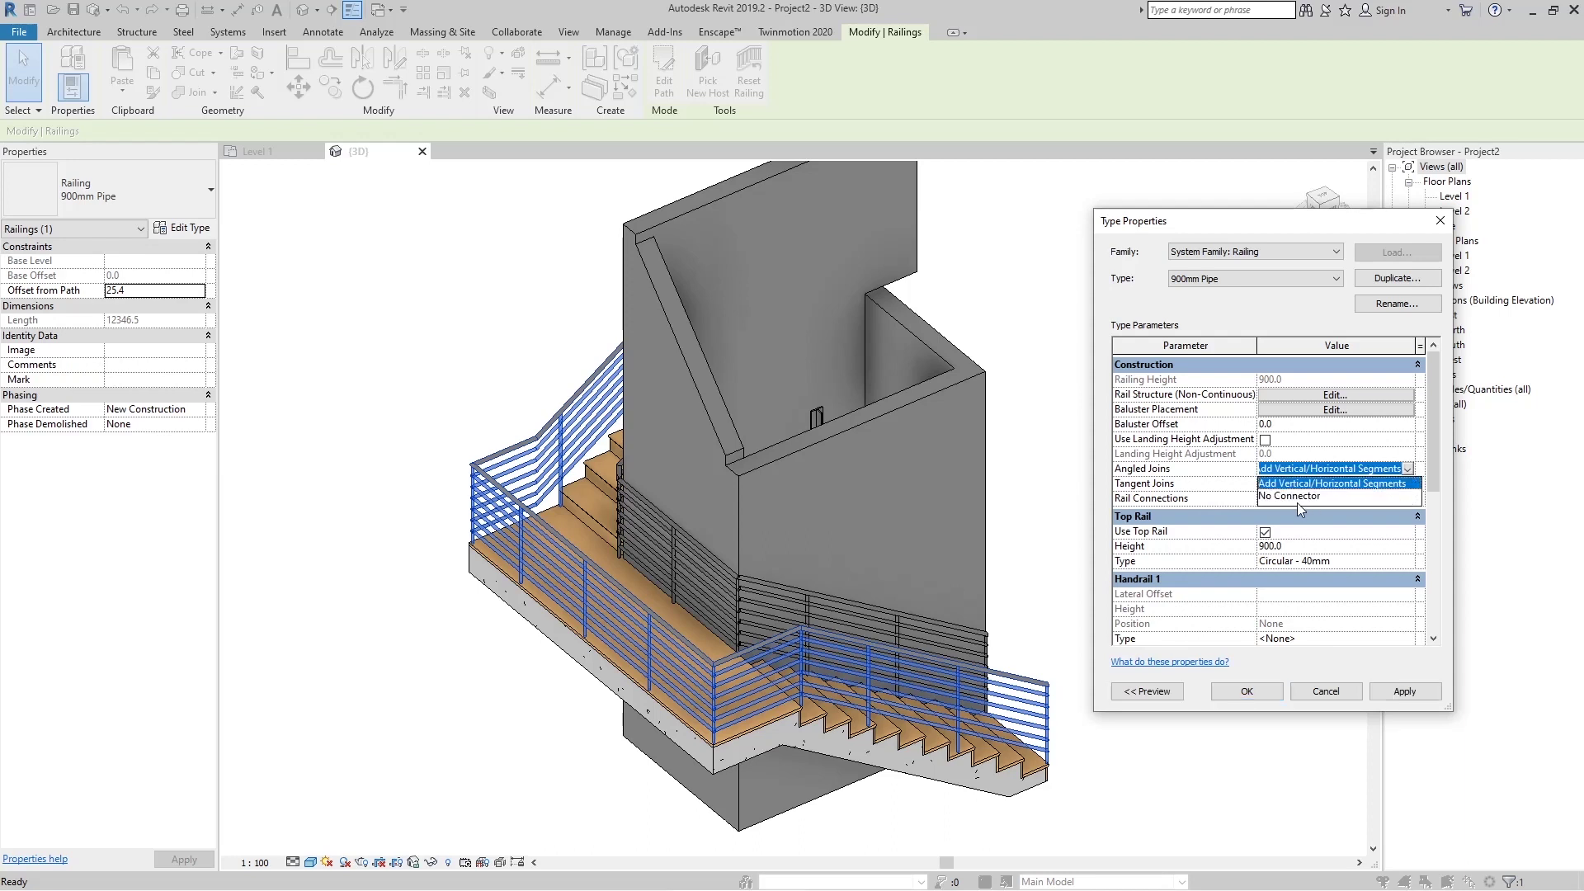
{"action": "left_click", "coordinate": [1290, 496]}
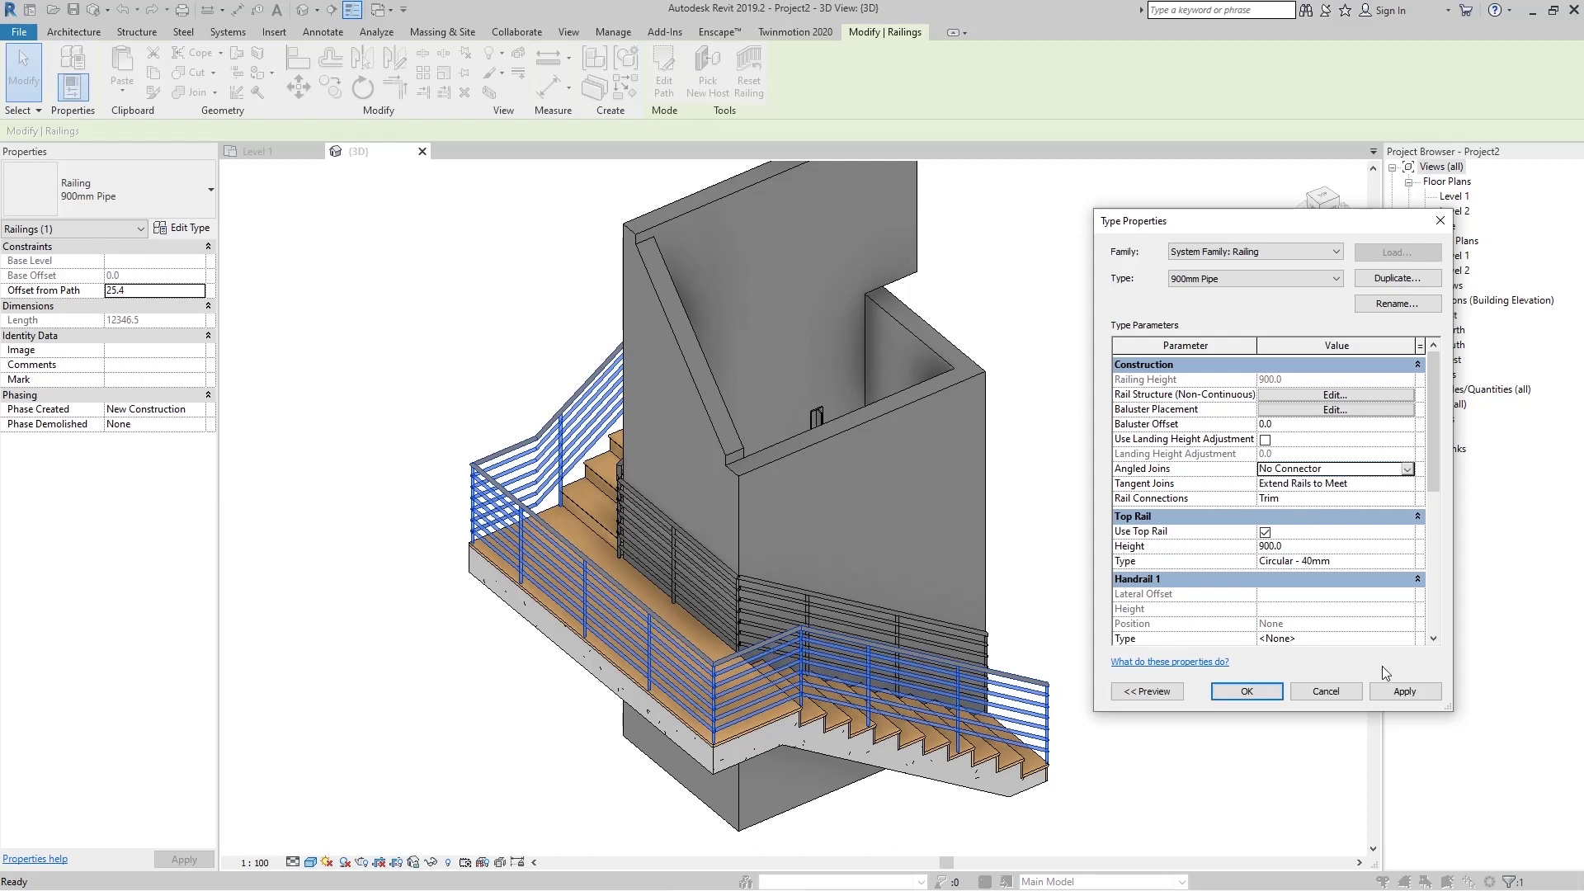
{"action": "left_click", "coordinate": [1394, 693]}
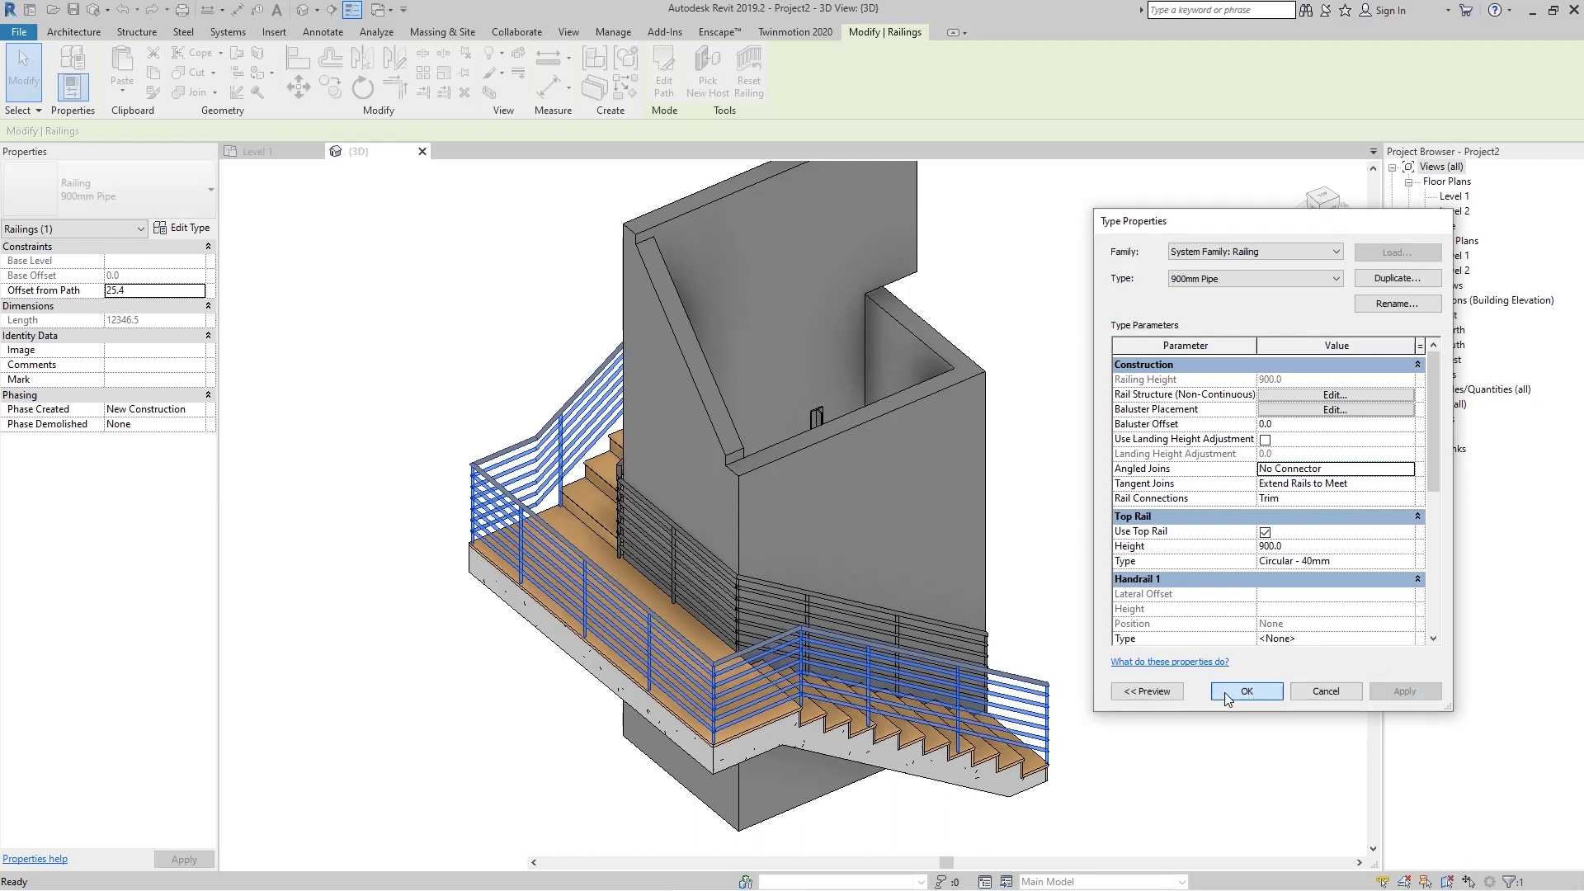
{"action": "left_click", "coordinate": [1246, 692]}
{"action": "scroll", "coordinate": [745, 617], "scroll_direction": "up", "scroll_amount": 6}
Reselect the railing and set its Angled Joins back to Add Vertical/Horizontal Segments
{"action": "scroll", "coordinate": [741, 574], "scroll_direction": "up", "scroll_amount": 2}
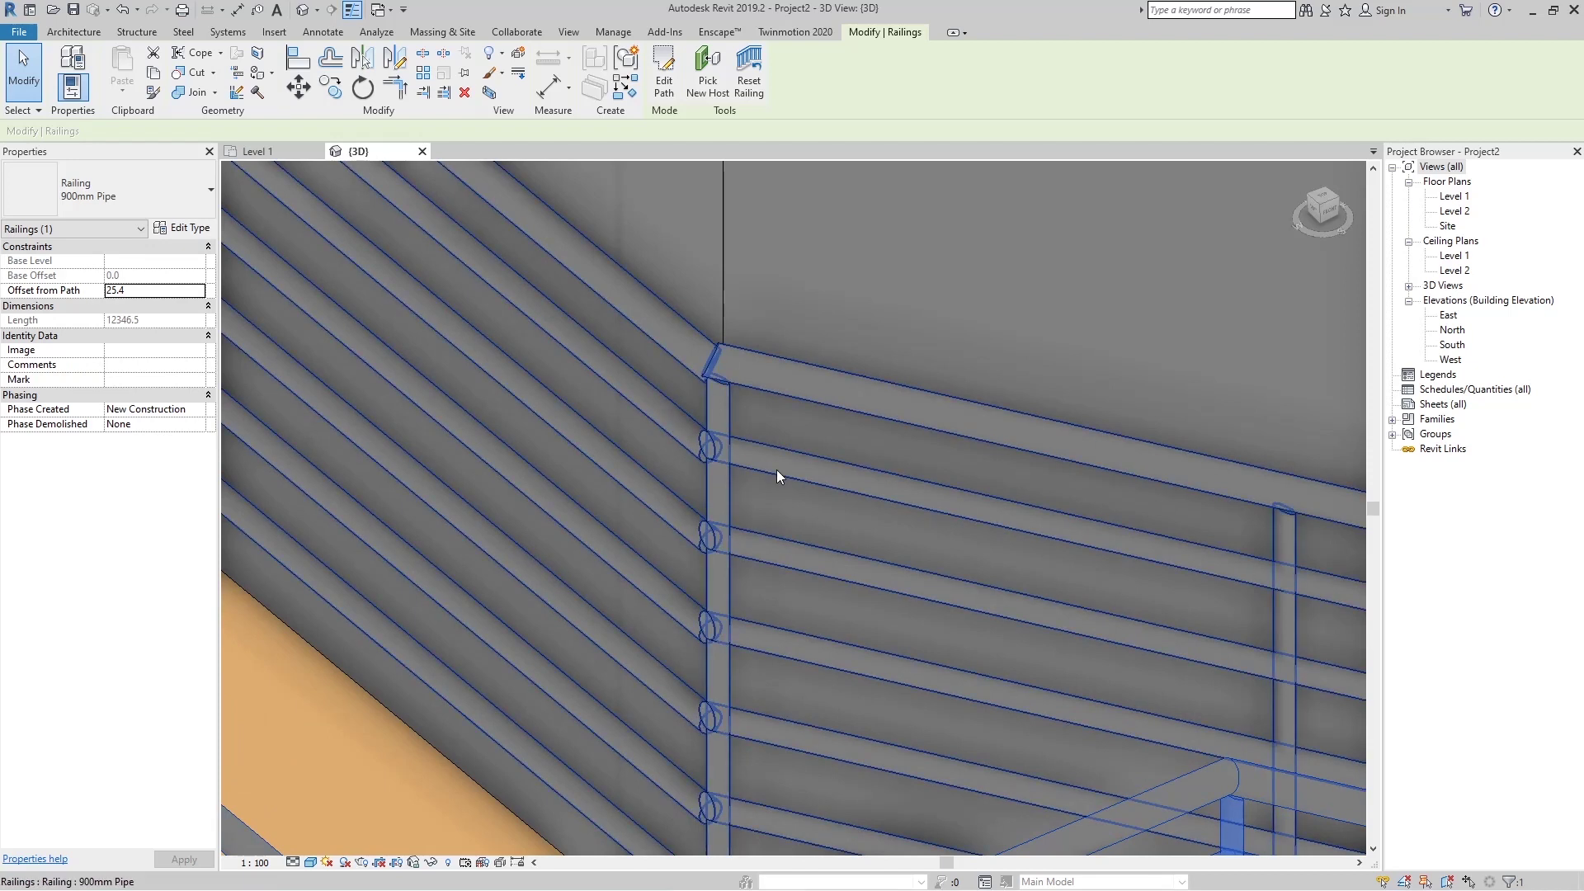
{"action": "scroll", "coordinate": [771, 472], "scroll_direction": "down", "scroll_amount": 3}
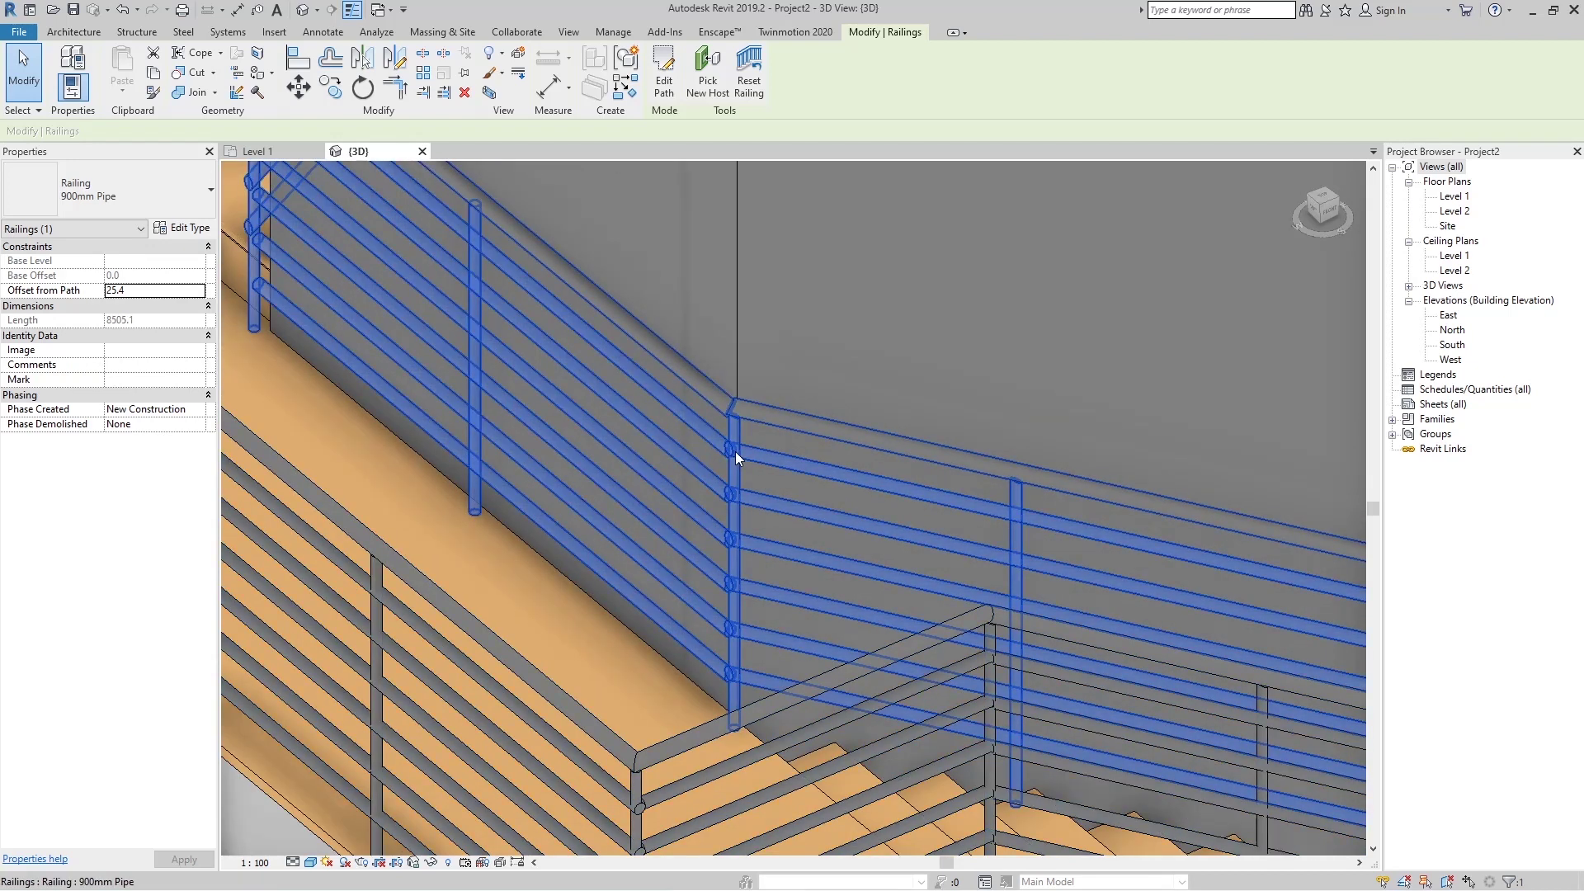
{"action": "key", "text": "Escape"}
{"action": "scroll", "coordinate": [854, 488], "scroll_direction": "down", "scroll_amount": 2}
{"action": "left_click", "coordinate": [804, 505]}
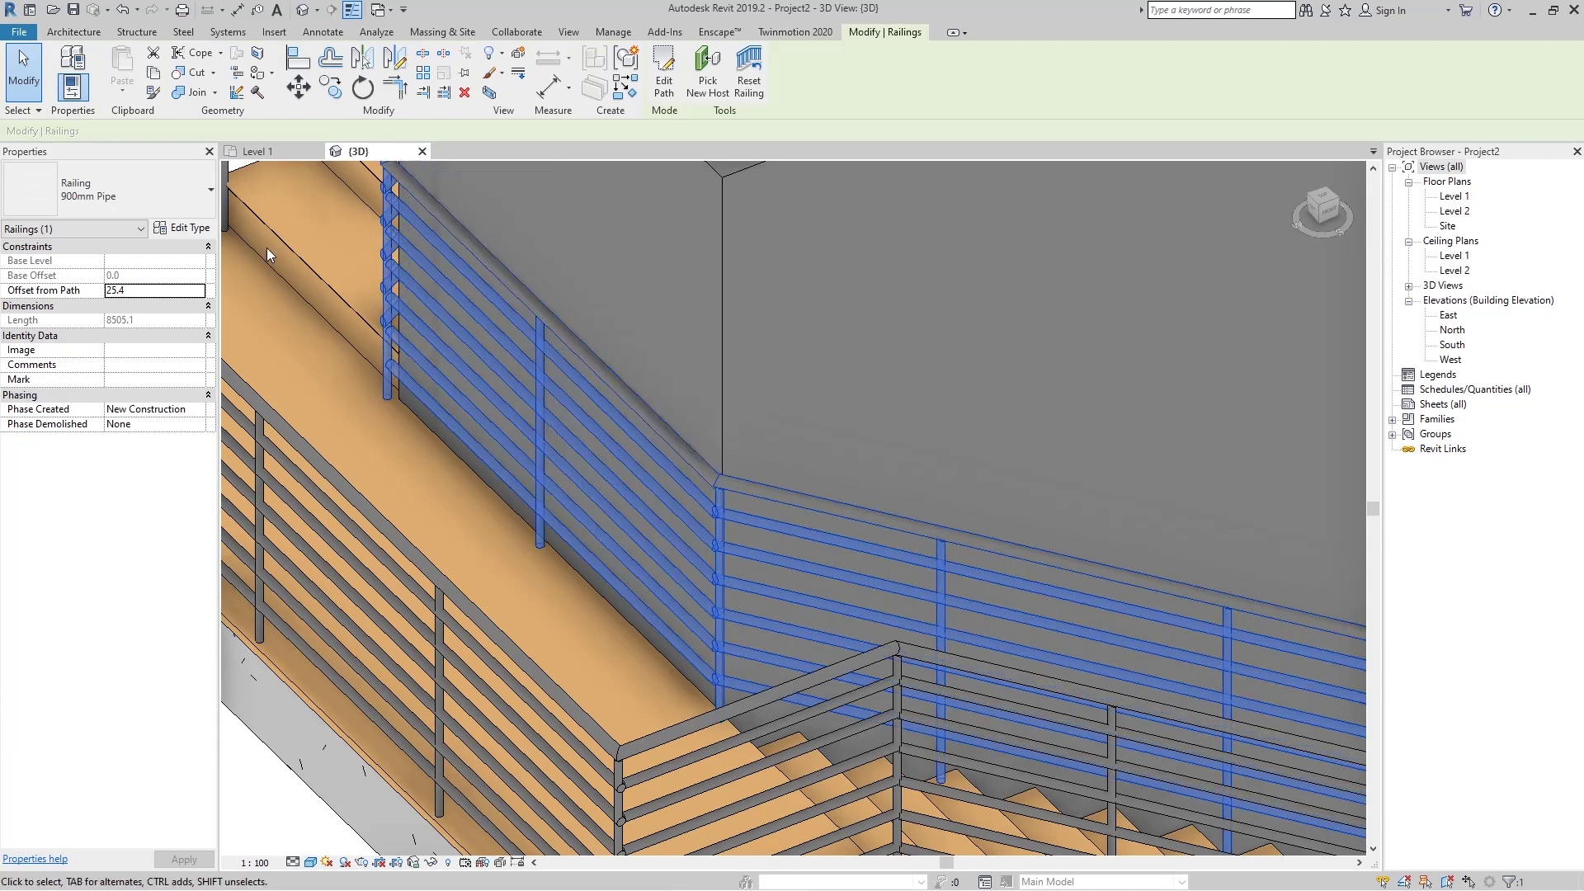
{"action": "left_click", "coordinate": [198, 231]}
{"action": "left_click", "coordinate": [1400, 469]}
{"action": "left_click", "coordinate": [1408, 469]}
{"action": "left_click", "coordinate": [1328, 483]}
{"action": "left_click", "coordinate": [1405, 691]}
{"action": "left_click", "coordinate": [1294, 691]}
Reopen the railing type properties to check Tangent Joins, then close them unchanged
{"action": "scroll", "coordinate": [546, 423], "scroll_direction": "up", "scroll_amount": 6}
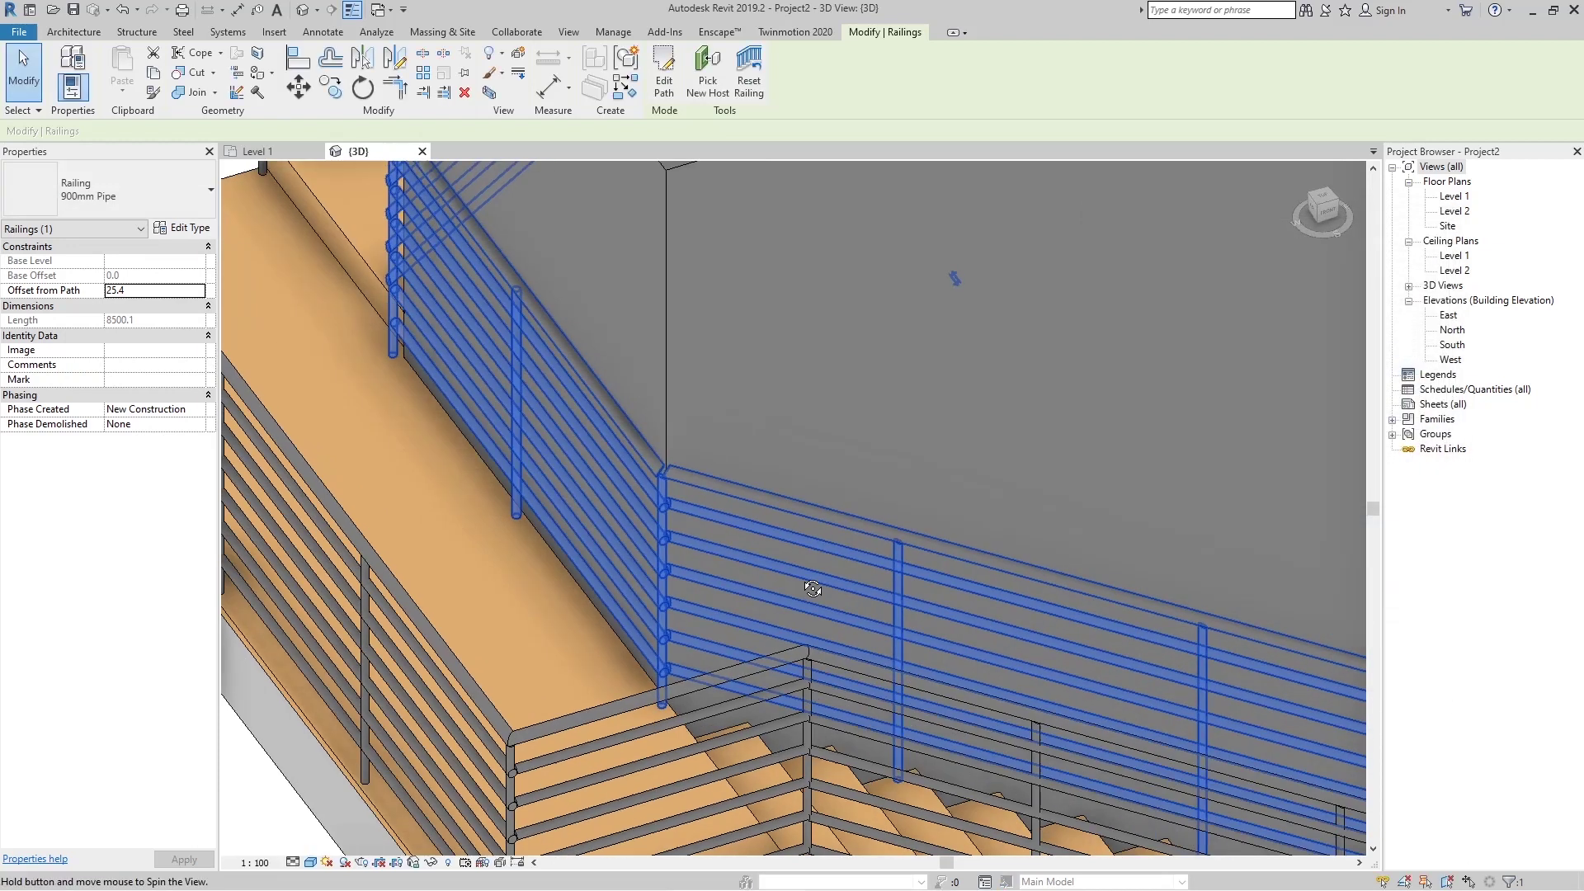
{"action": "scroll", "coordinate": [544, 400], "scroll_direction": "up", "scroll_amount": 4}
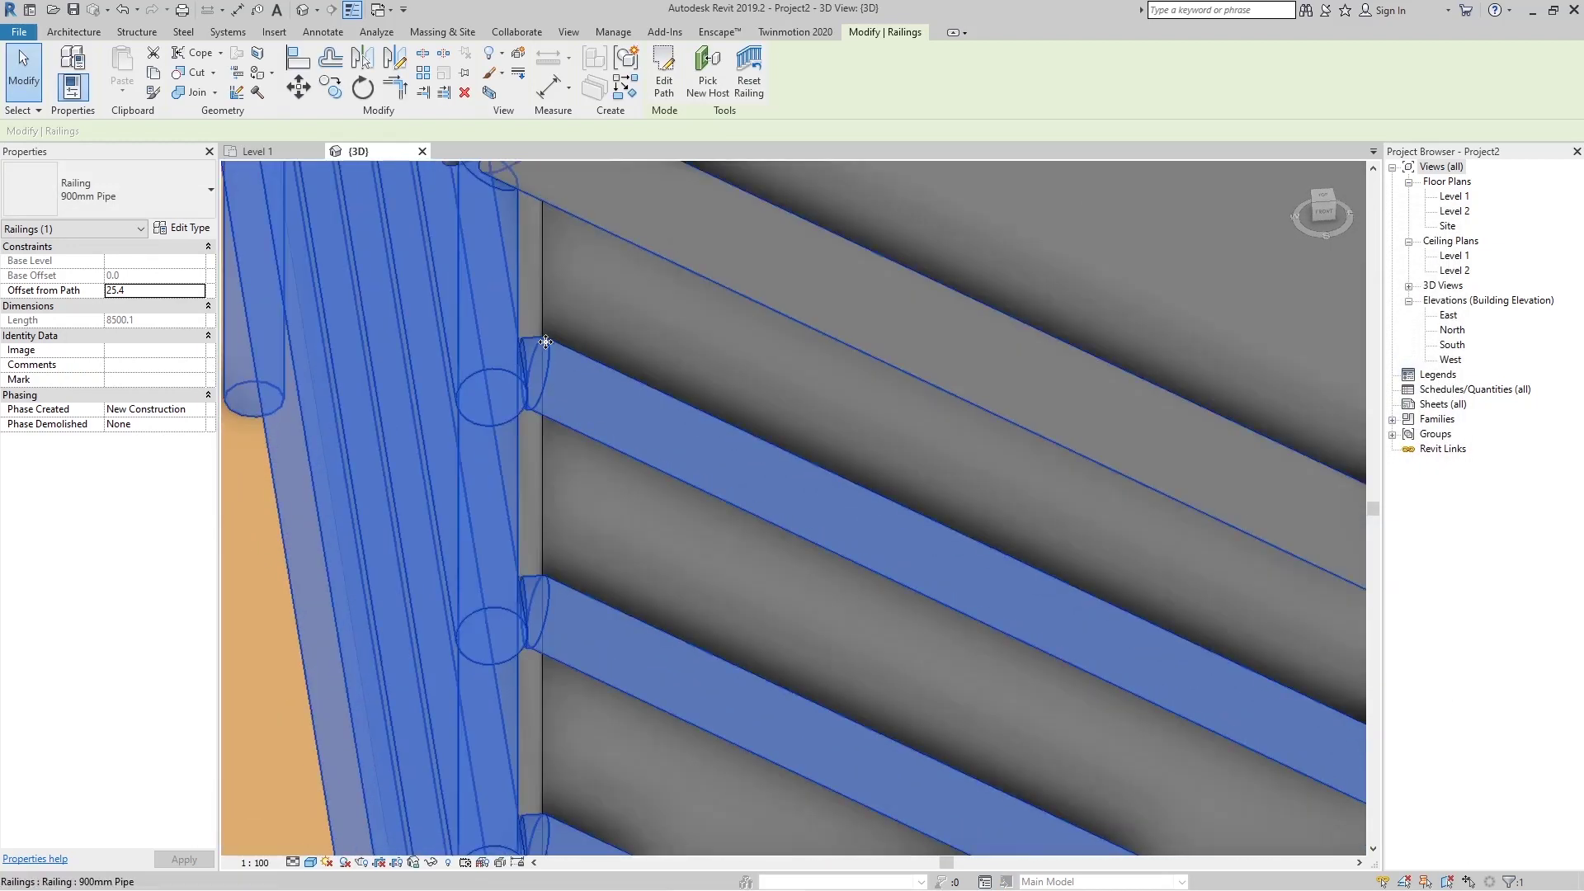
{"action": "scroll", "coordinate": [602, 417], "scroll_direction": "down", "scroll_amount": 5}
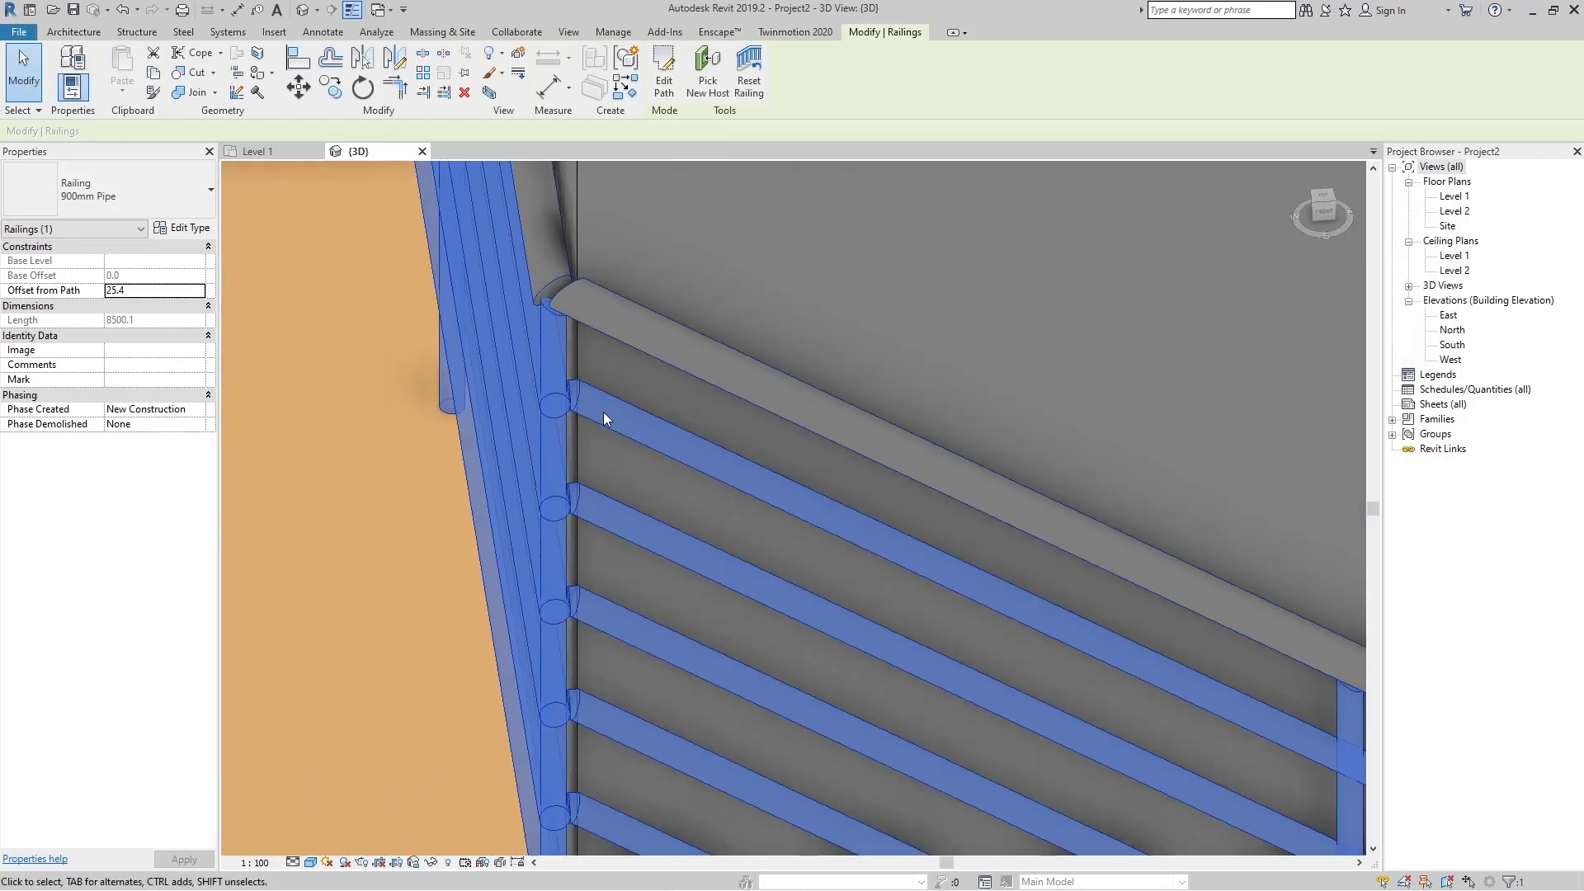
{"action": "scroll", "coordinate": [602, 491], "scroll_direction": "down", "scroll_amount": 4}
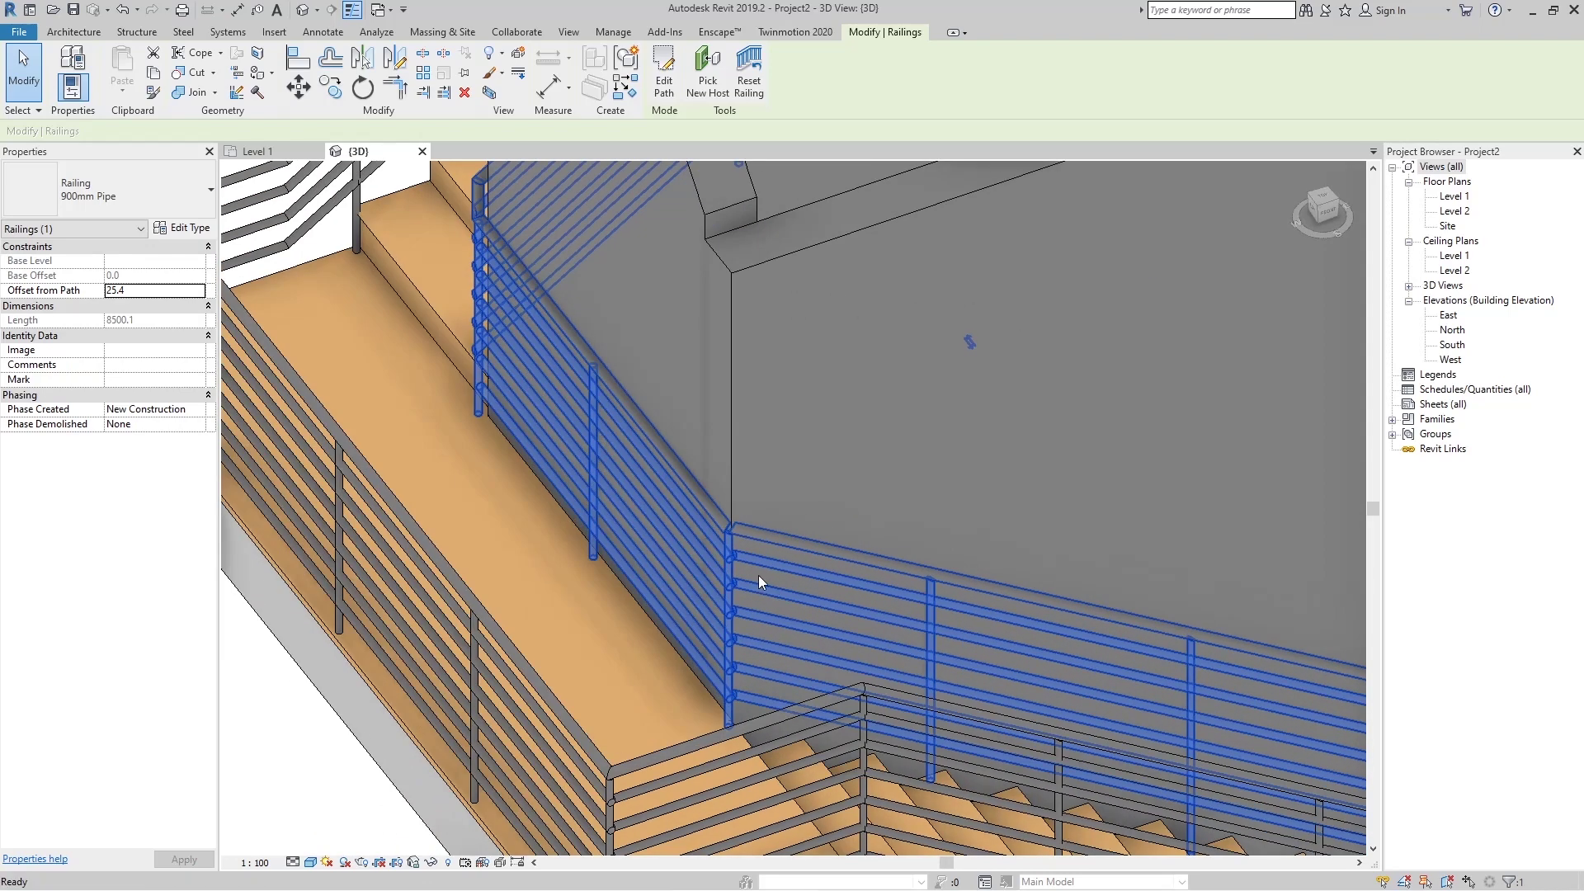
{"action": "scroll", "coordinate": [726, 556], "scroll_direction": "up", "scroll_amount": 3}
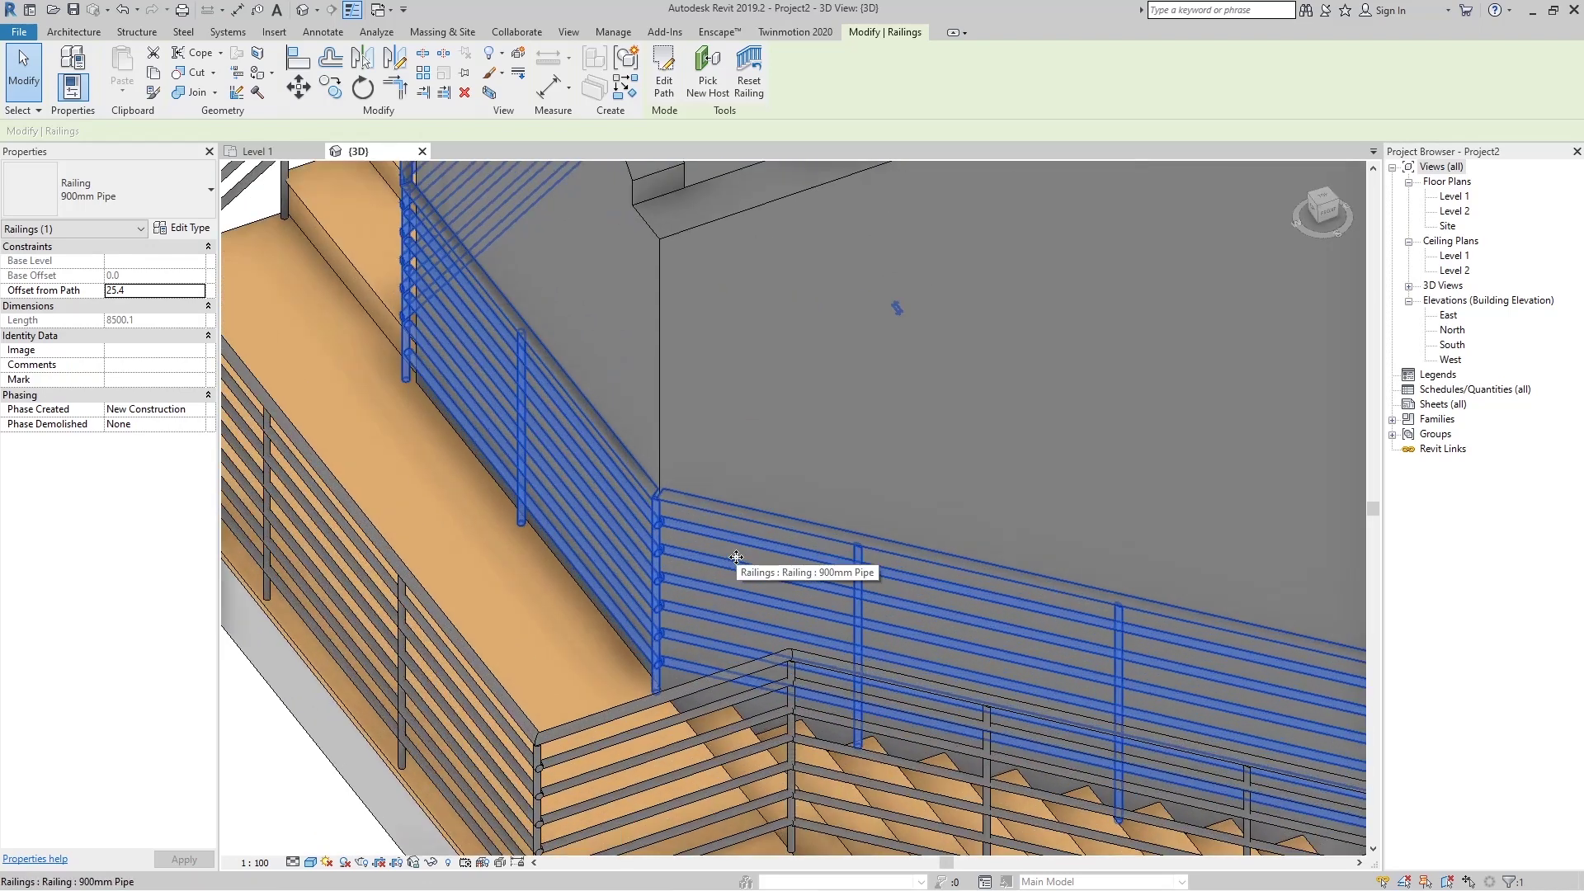
{"action": "left_click", "coordinate": [189, 234]}
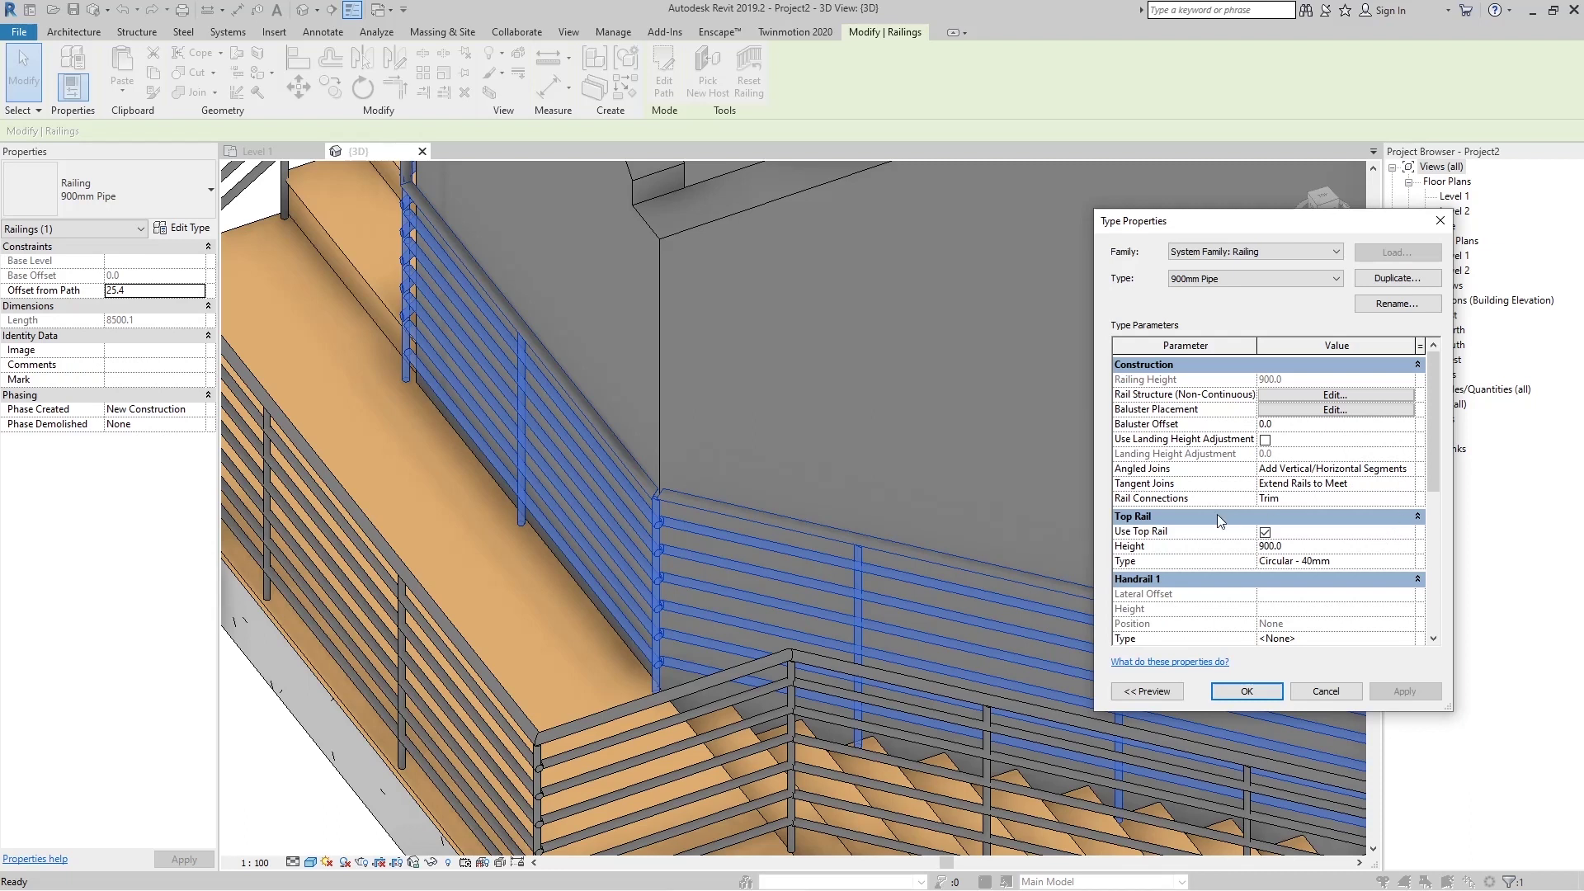
{"action": "mouse_move", "coordinate": [1175, 493]}
{"action": "left_click", "coordinate": [1325, 690]}
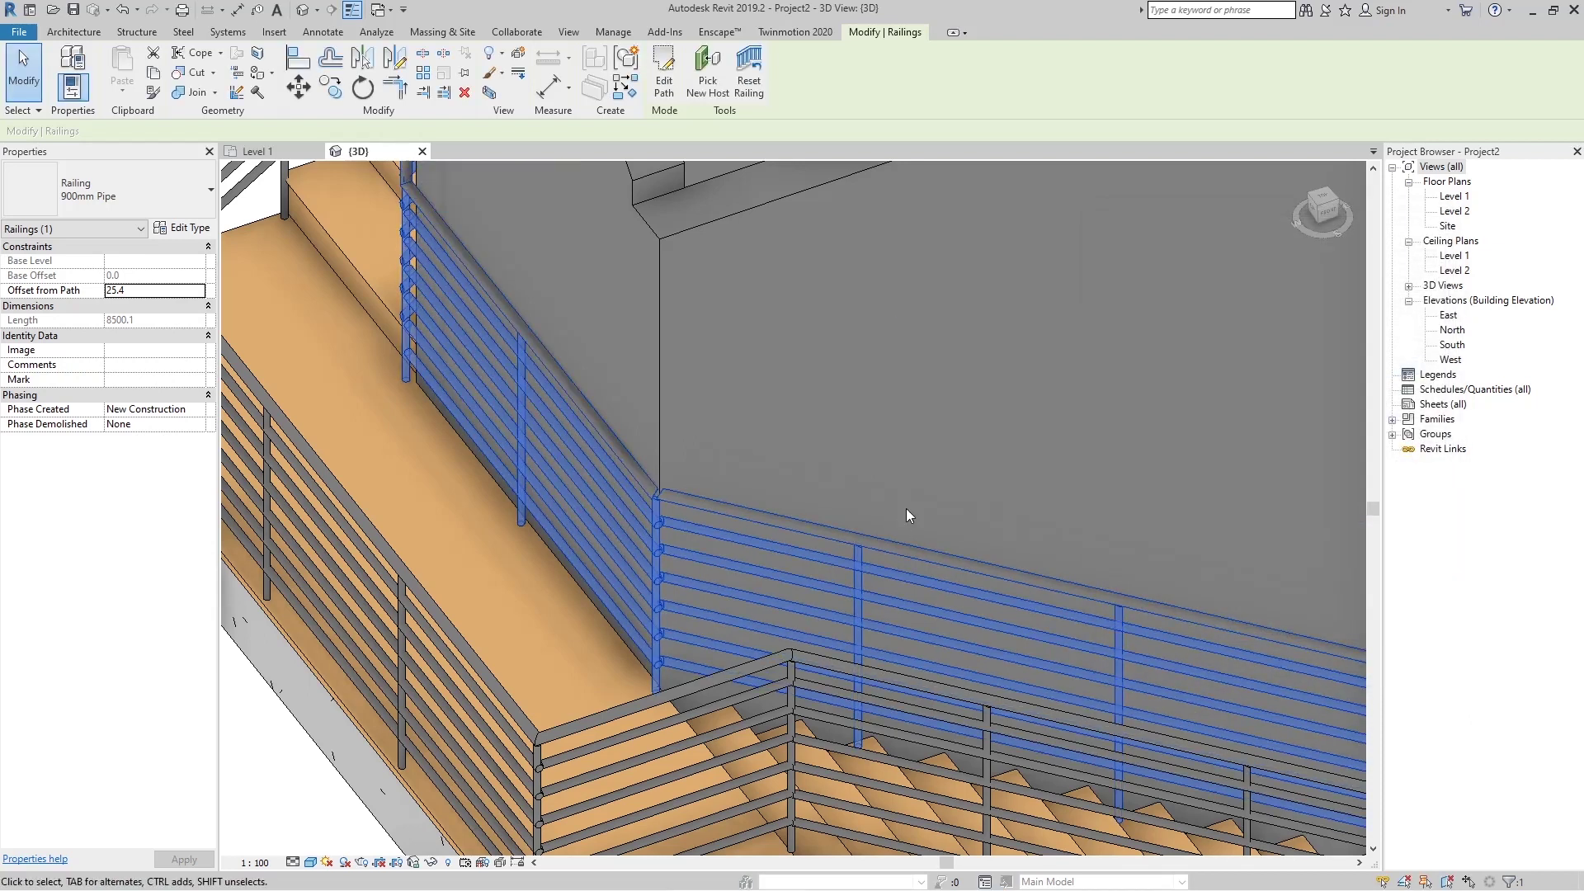
{"action": "scroll", "coordinate": [898, 528], "scroll_direction": "down", "scroll_amount": 5}
{"action": "left_click", "coordinate": [516, 601]}
{"action": "middle_click_drag", "start_coordinate": [517, 601], "coordinate": [536, 575], "text": "shift"}
{"action": "scroll", "coordinate": [665, 307], "scroll_direction": "up", "scroll_amount": 5}
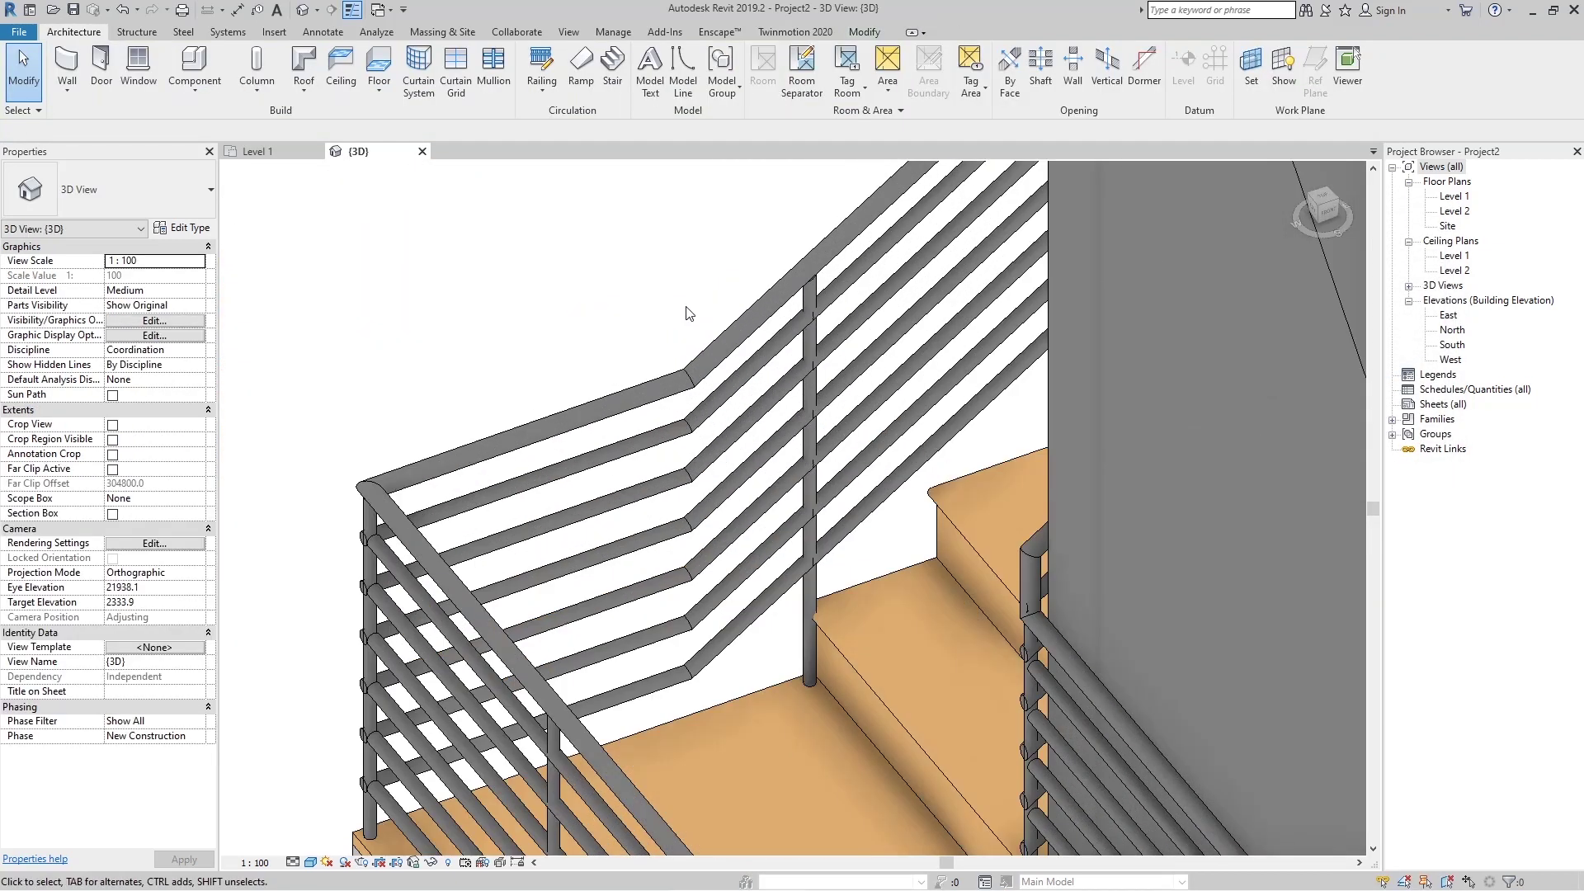
Select the railing at the stair turn and apply No Connector tangent joins
{"action": "scroll", "coordinate": [657, 532], "scroll_direction": "down", "scroll_amount": 1}
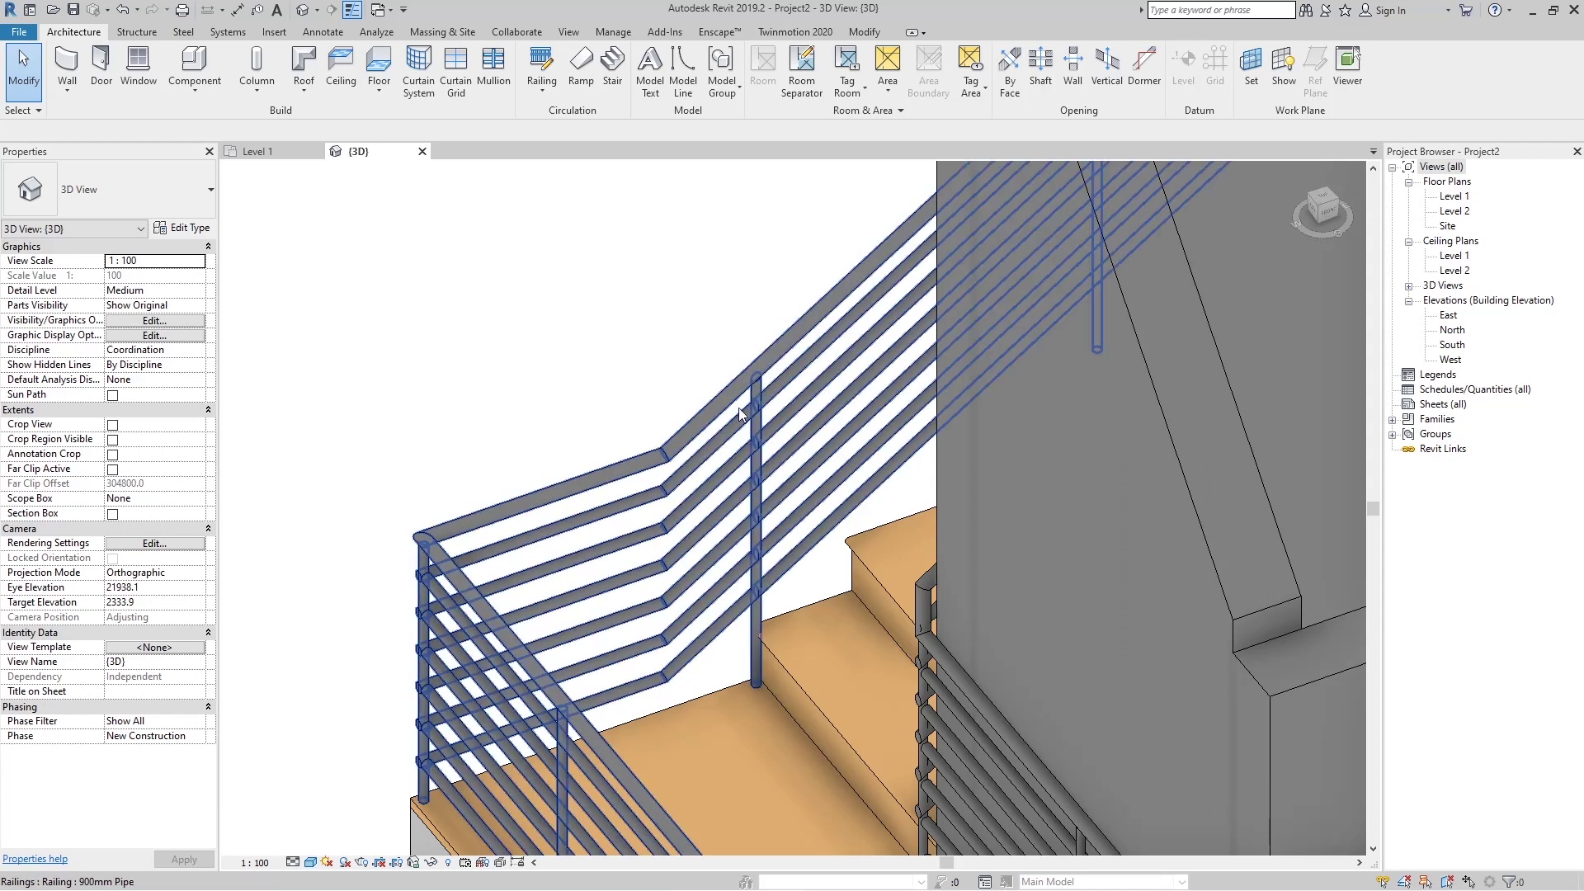
{"action": "left_click", "coordinate": [181, 228]}
{"action": "key", "text": "Escape"}
{"action": "left_click", "coordinate": [575, 501]}
{"action": "left_click", "coordinate": [192, 227]}
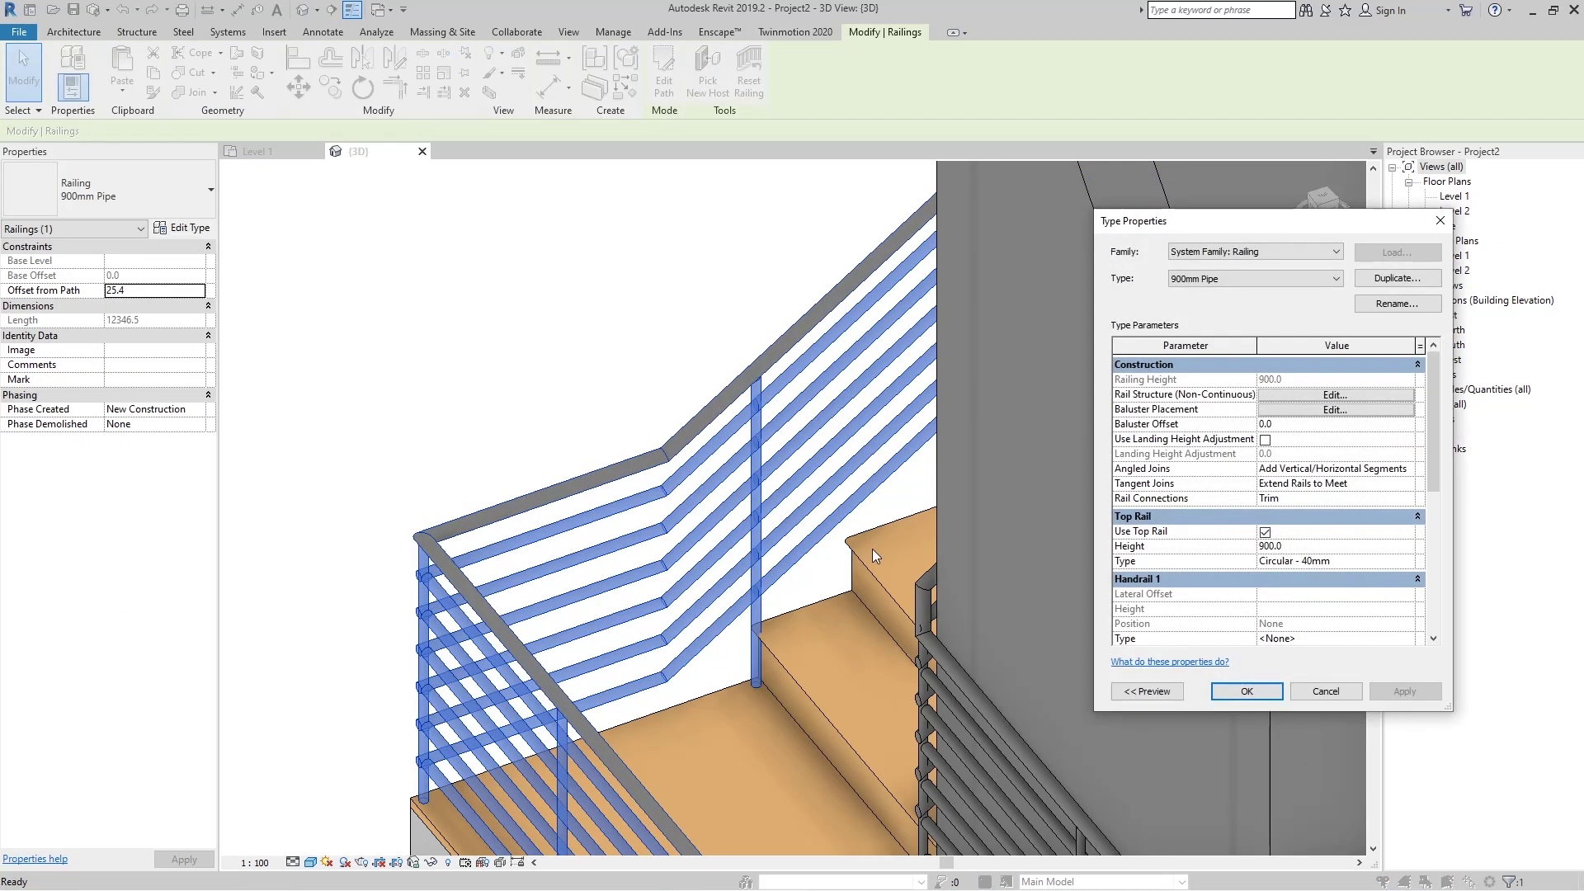
{"action": "left_click", "coordinate": [1353, 484]}
{"action": "left_click", "coordinate": [1297, 511]}
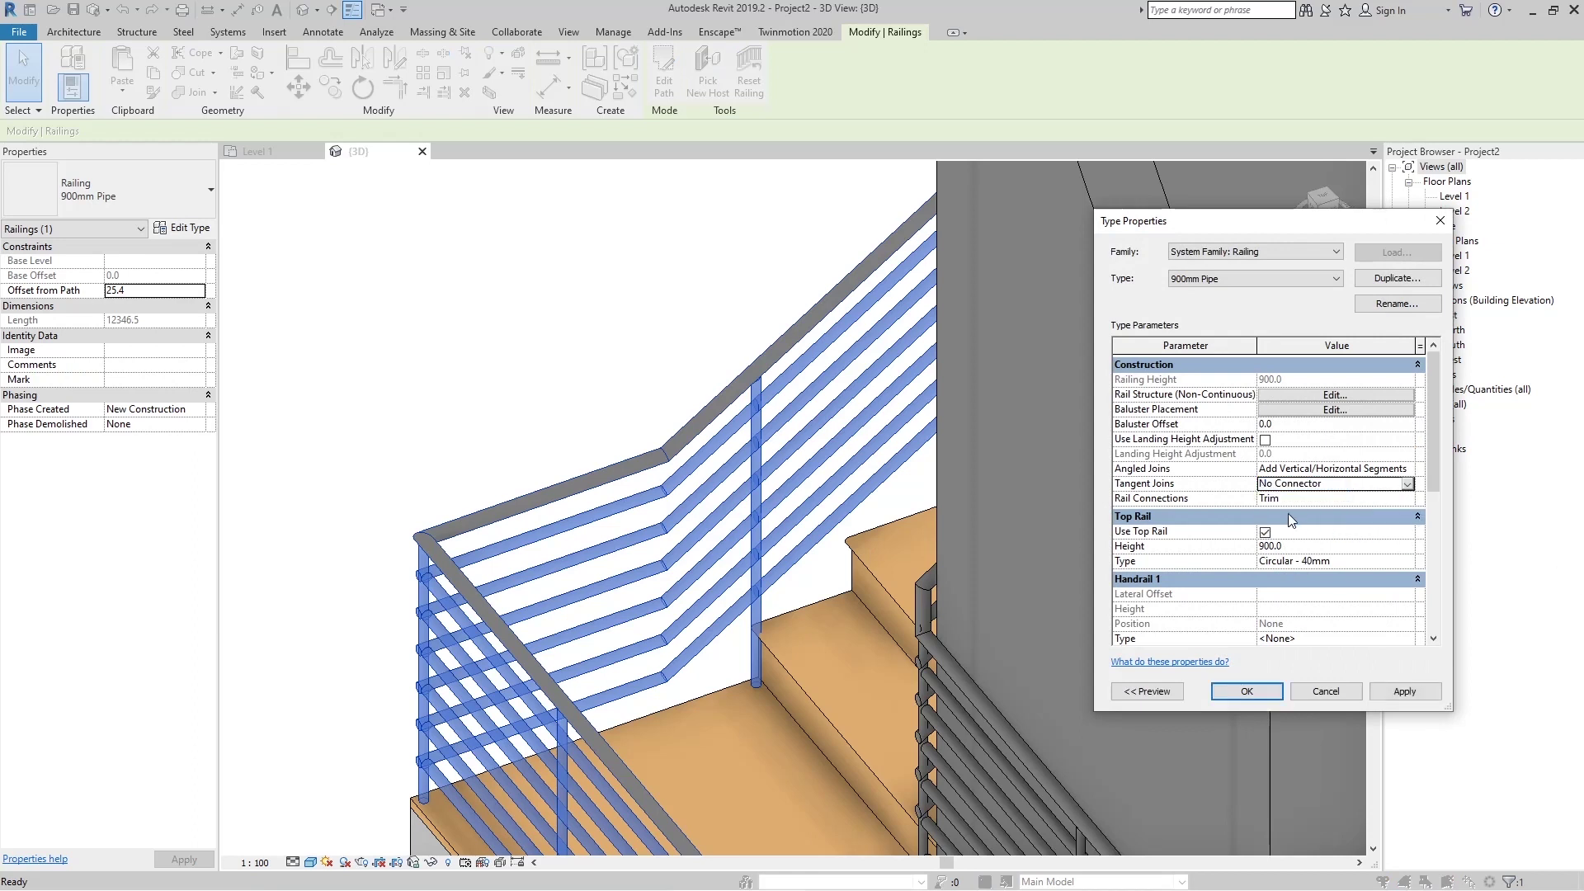
{"action": "left_click", "coordinate": [1405, 692]}
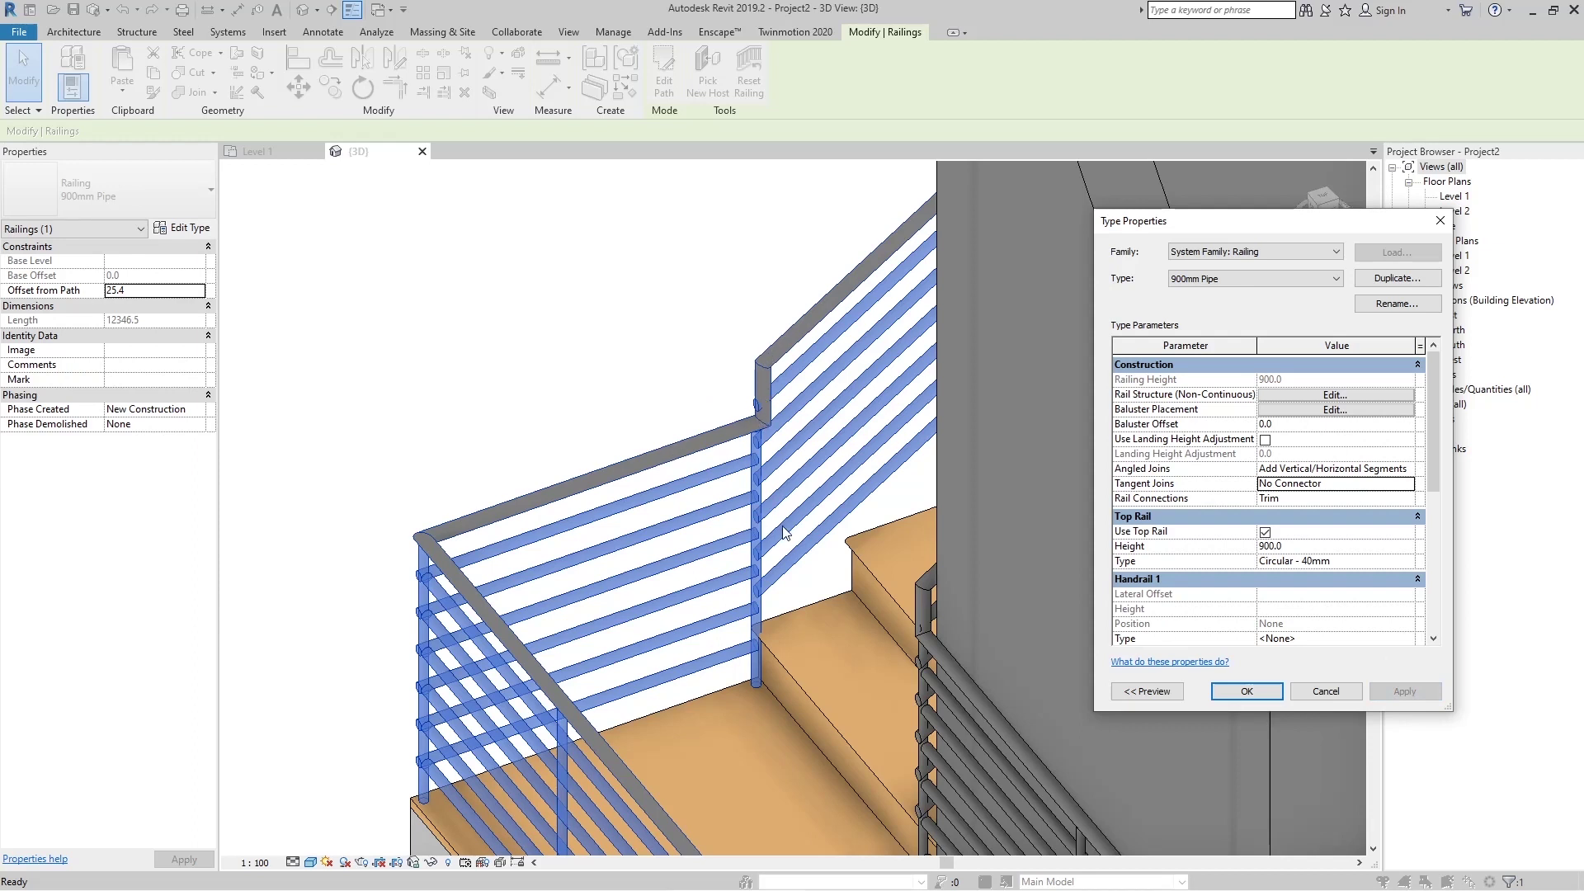
Restore Tangent Joins to Add Vertical/Horizontal Segments, apply, and close Type Properties
{"action": "left_click", "coordinate": [1412, 485]}
{"action": "left_click", "coordinate": [1278, 500]}
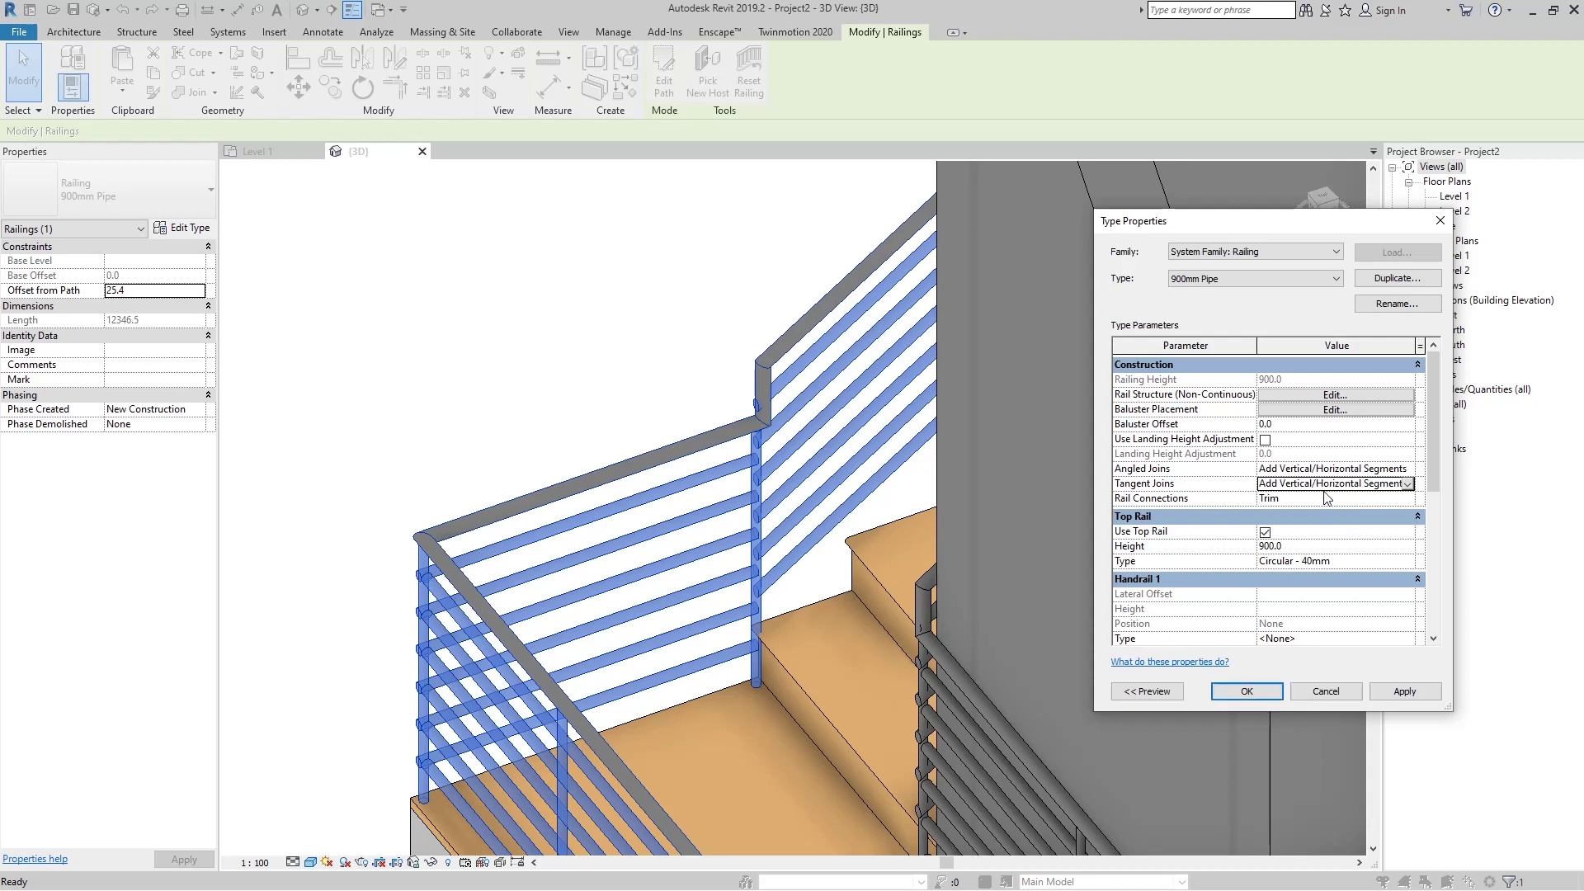
{"action": "left_click", "coordinate": [1418, 691]}
{"action": "left_click", "coordinate": [1247, 691]}
{"action": "middle_click_drag", "start_coordinate": [1002, 551], "coordinate": [909, 631], "text": "shift"}
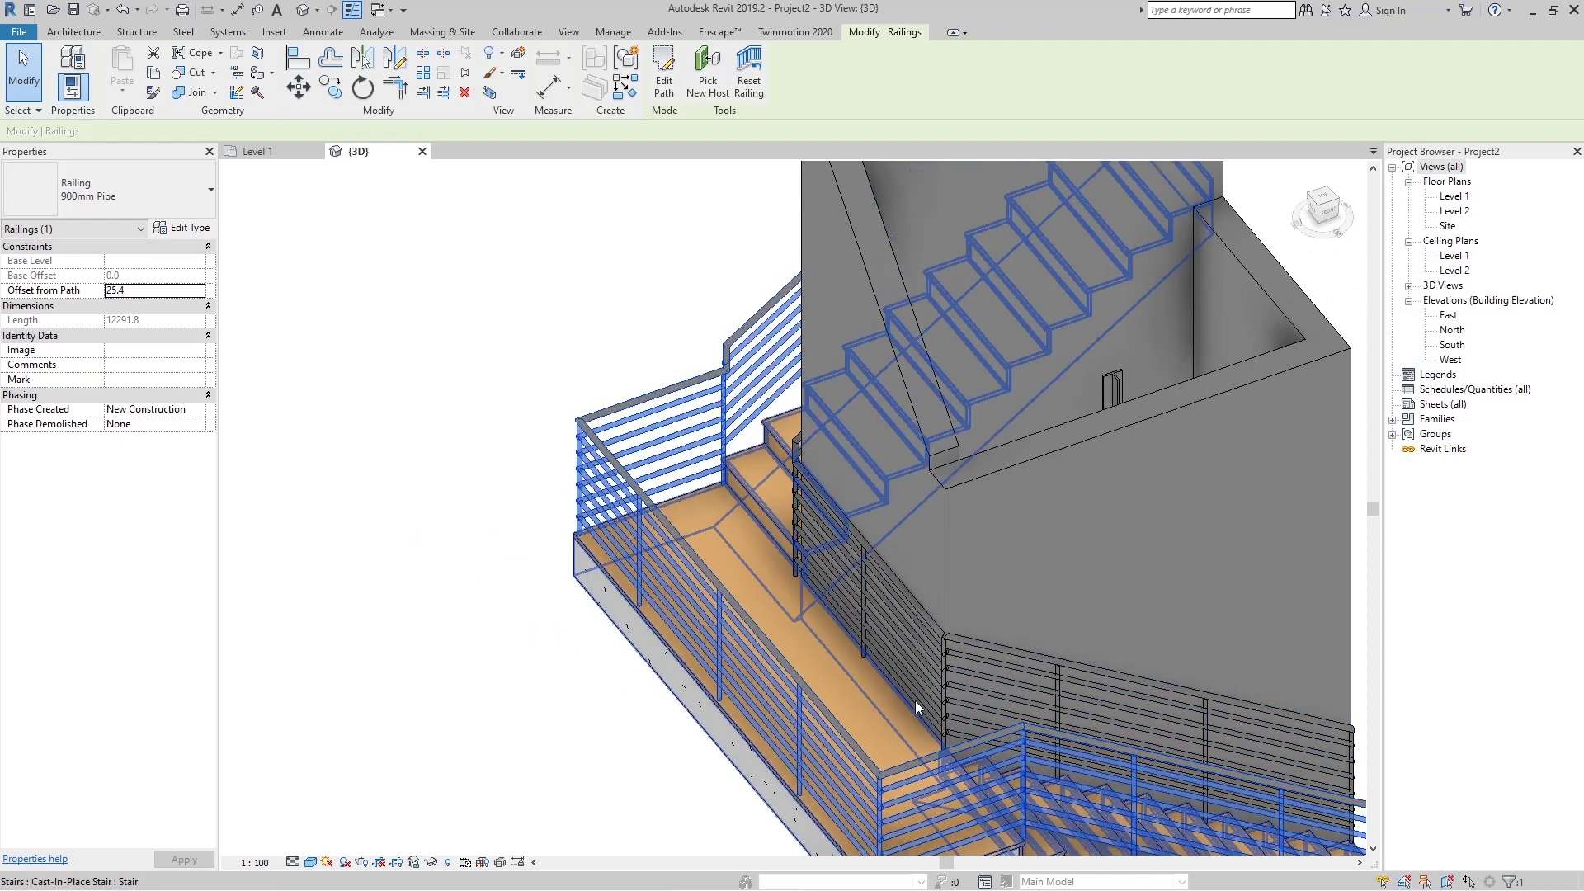
{"action": "scroll", "coordinate": [931, 802], "scroll_direction": "up", "scroll_amount": 3}
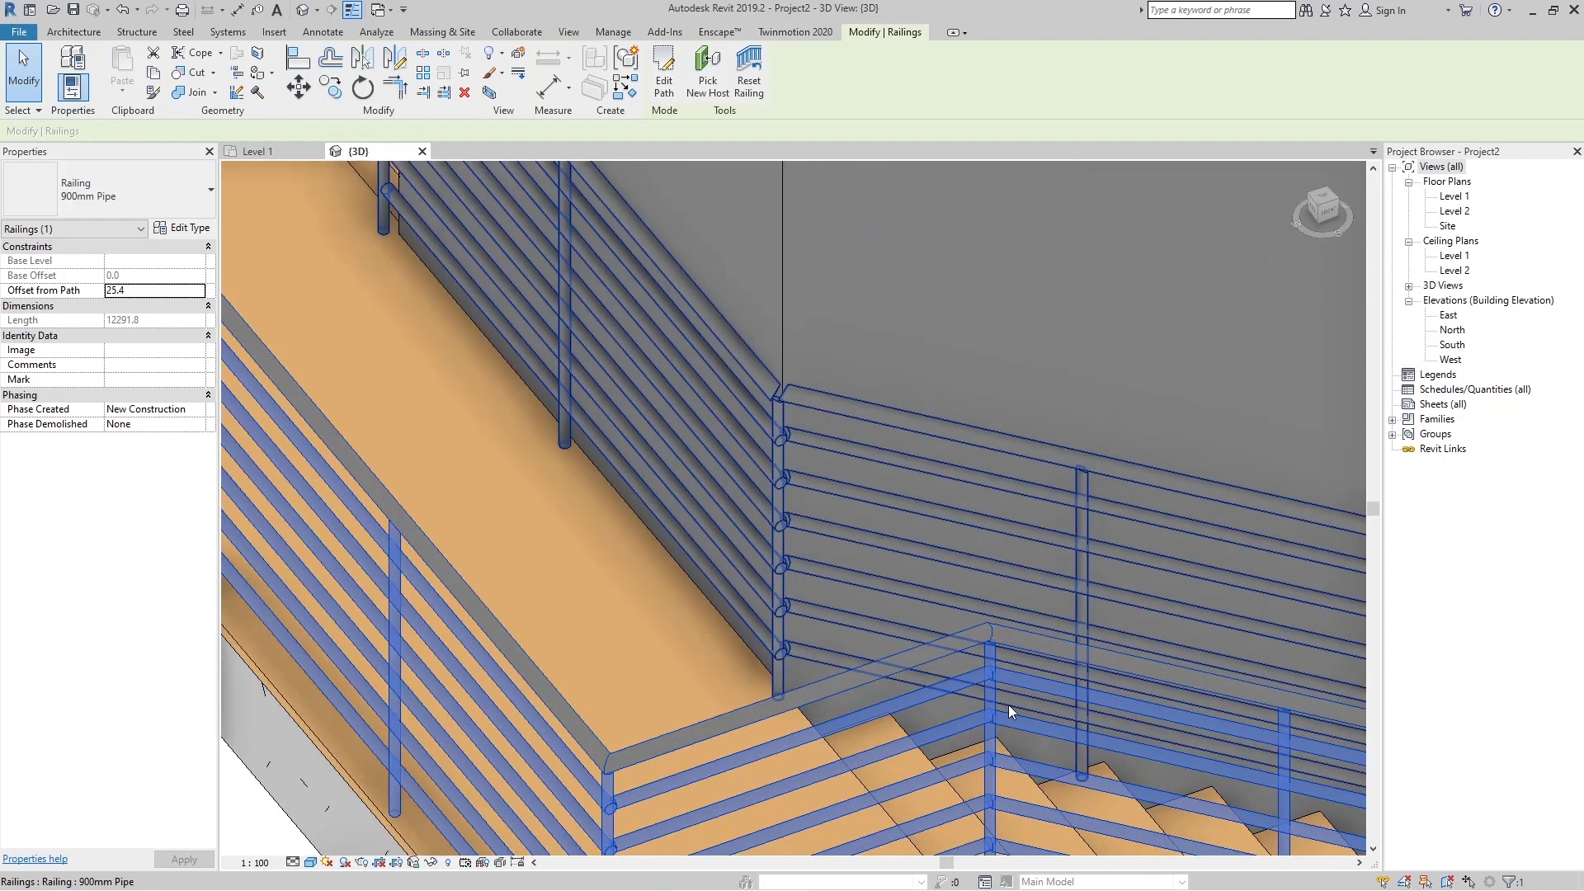
{"action": "scroll", "coordinate": [1015, 735], "scroll_direction": "down", "scroll_amount": 2}
{"action": "scroll", "coordinate": [830, 505], "scroll_direction": "up", "scroll_amount": 3}
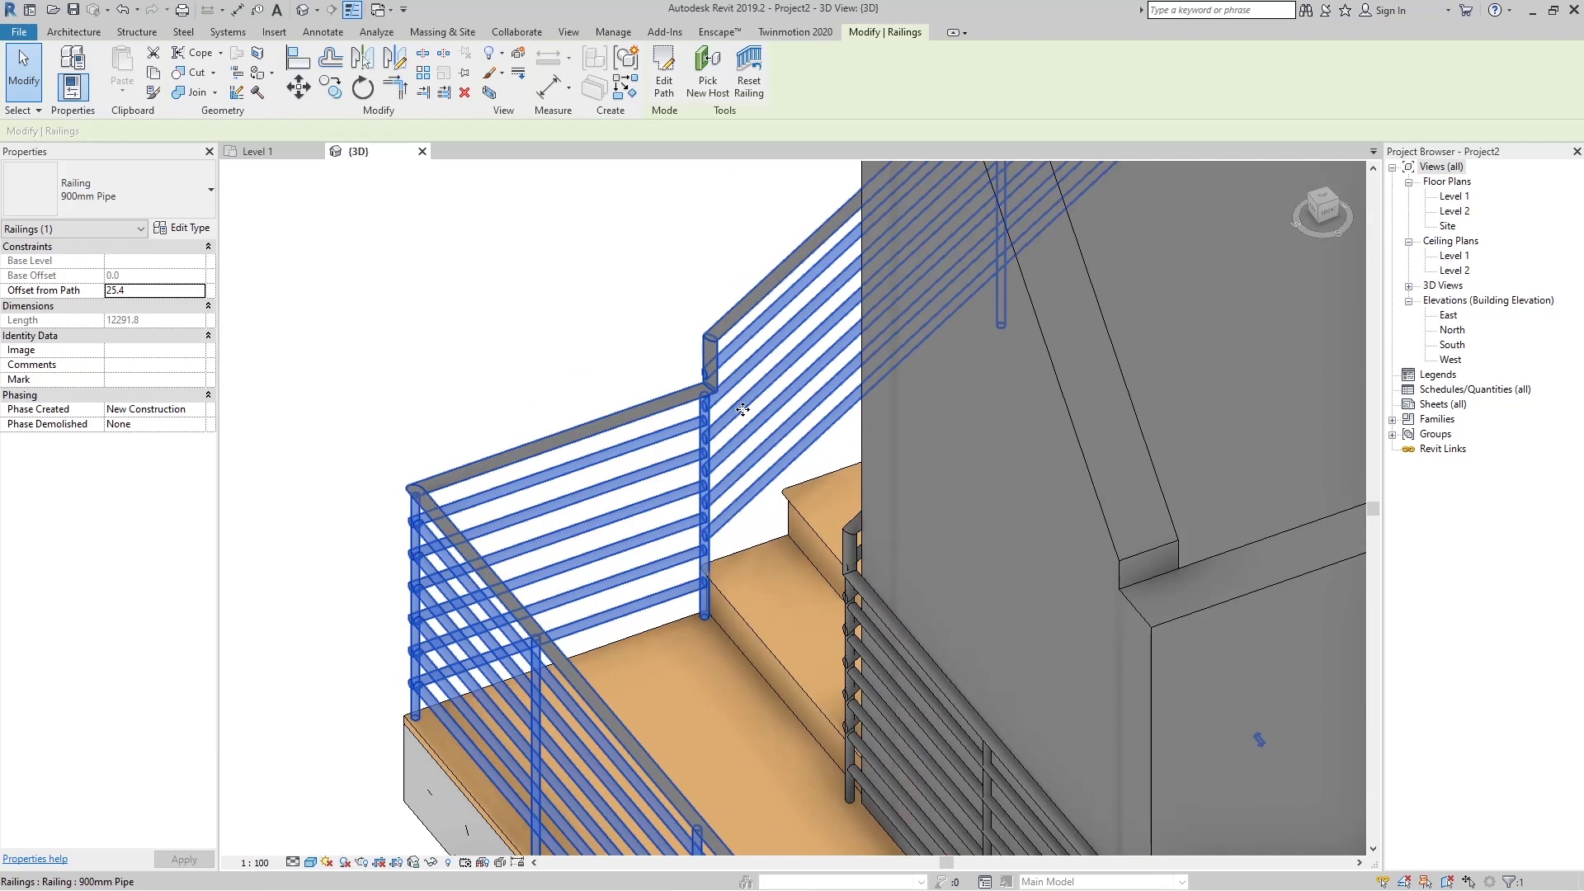
Set Tangent Joins to Extend Rails to Meet and Rail Connections to Weld
{"action": "left_click", "coordinate": [190, 229]}
{"action": "left_click", "coordinate": [1328, 483]}
{"action": "left_click", "coordinate": [1299, 523]}
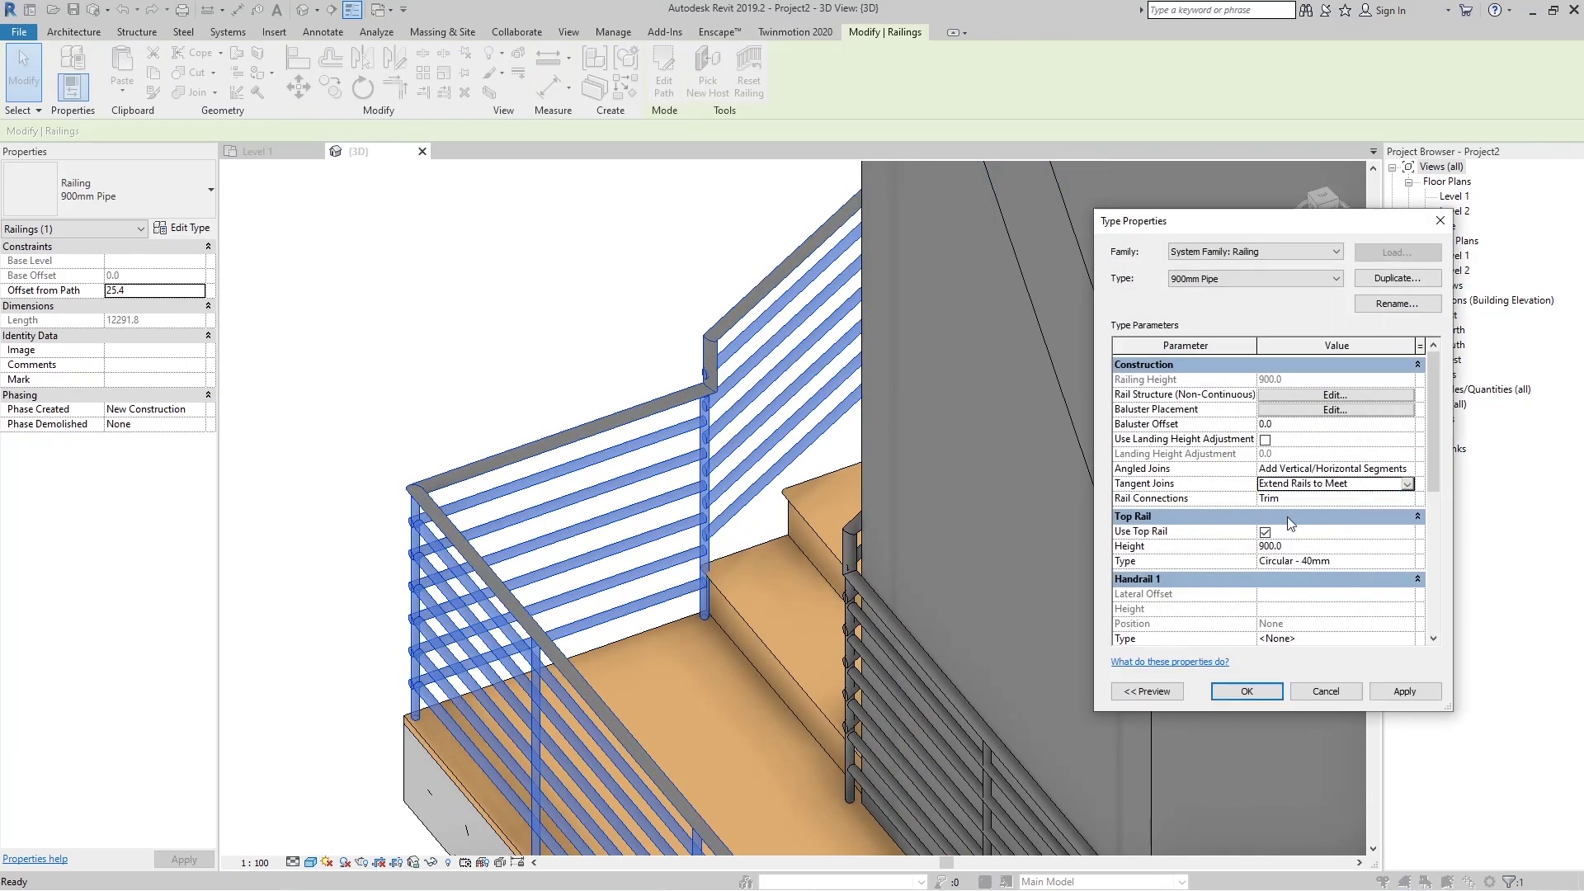
{"action": "left_click", "coordinate": [1404, 691]}
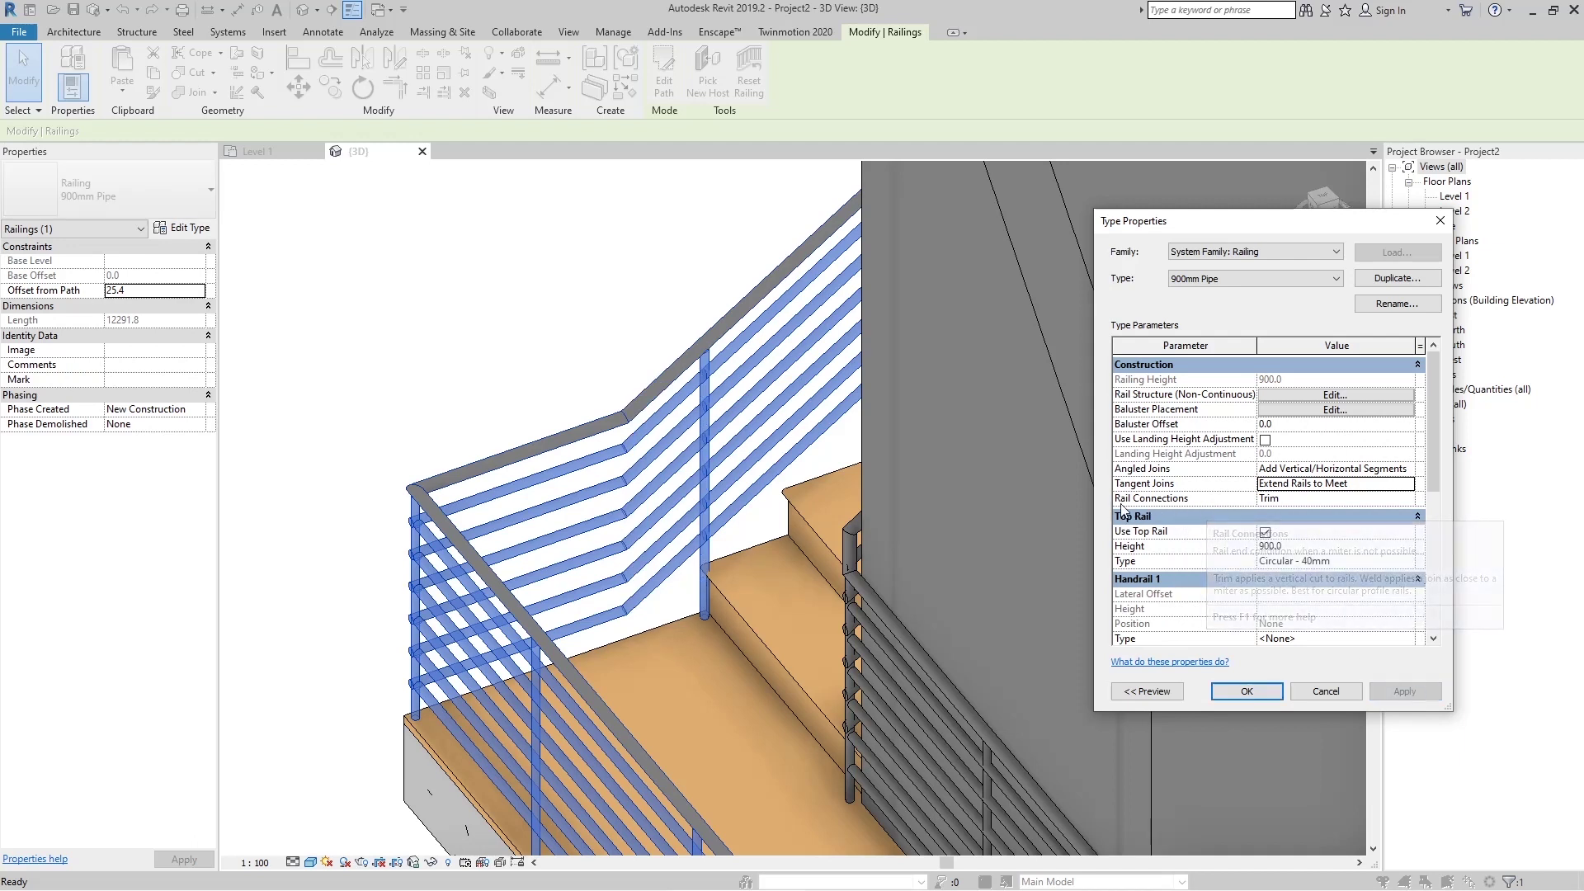
{"action": "left_click", "coordinate": [1280, 499]}
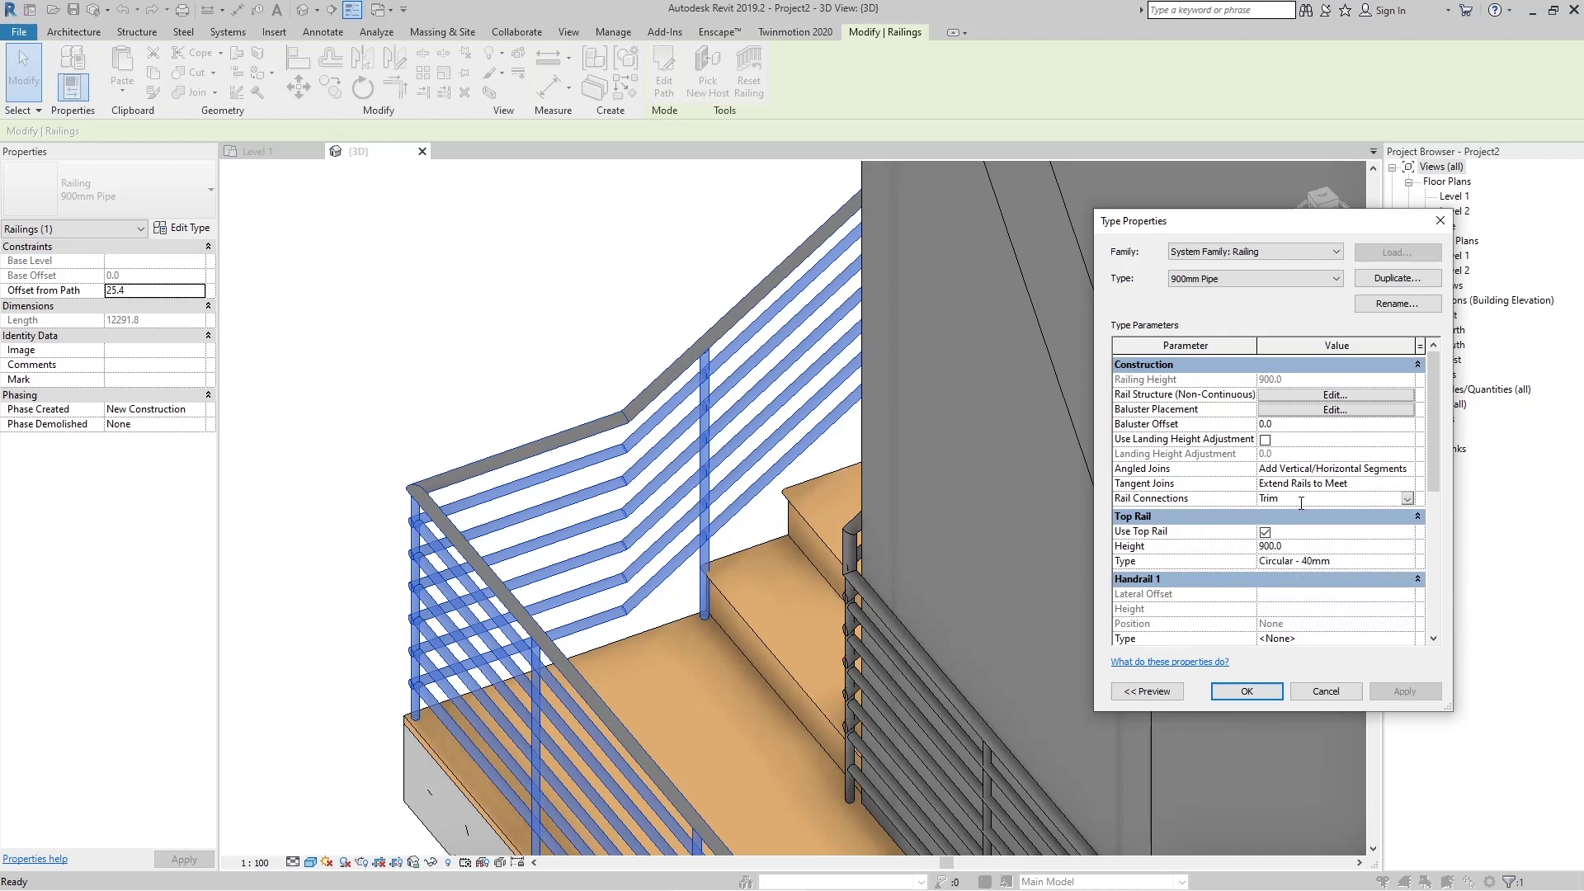
{"action": "left_click", "coordinate": [1406, 499]}
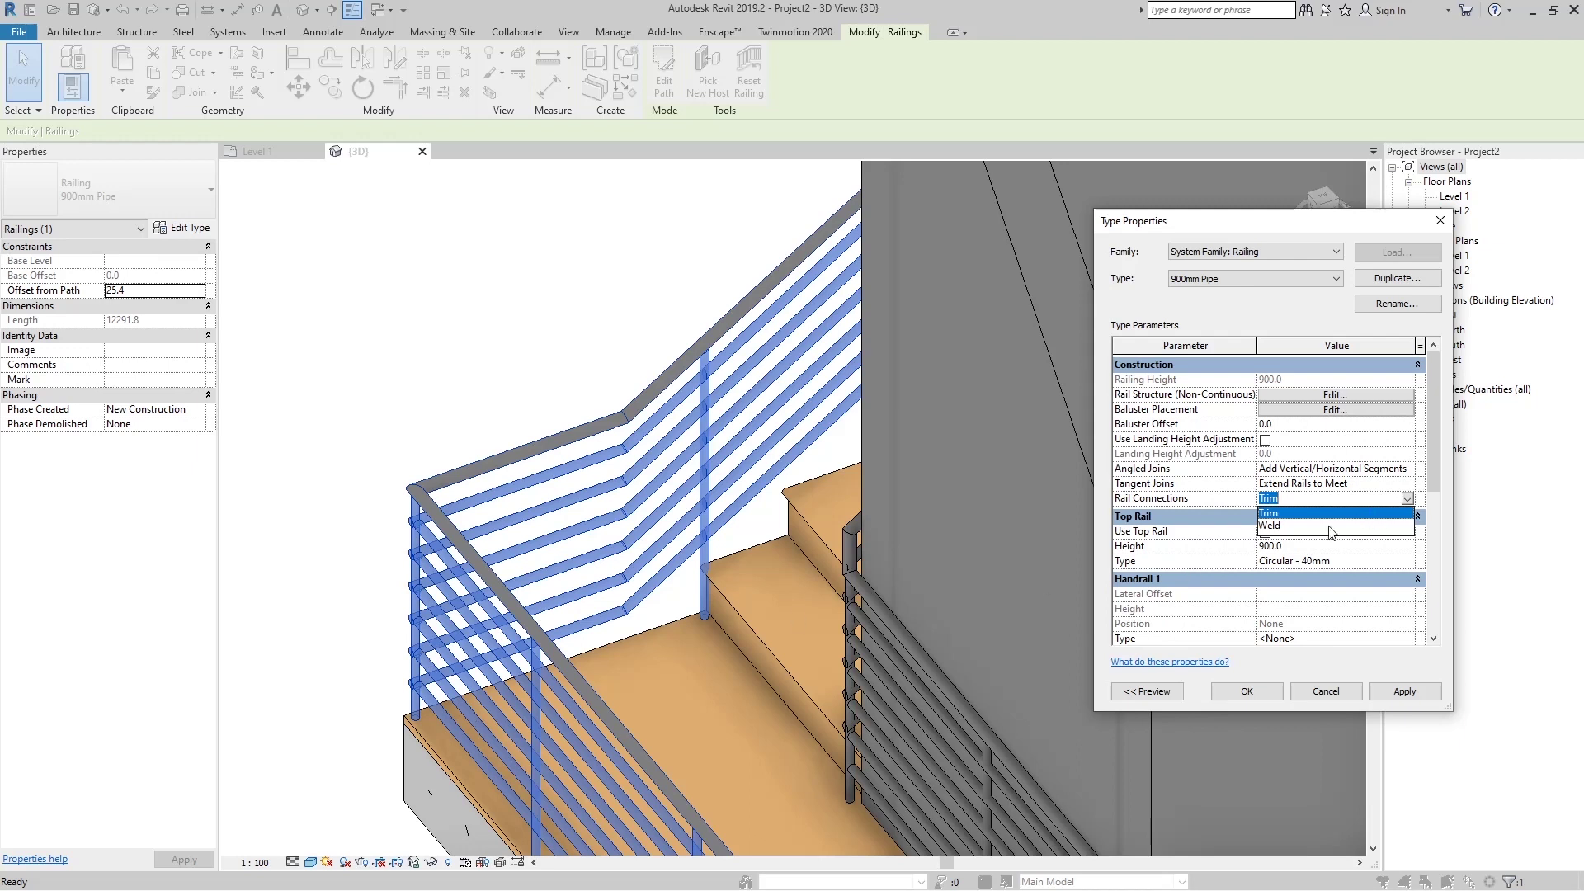
{"action": "left_click", "coordinate": [1289, 528]}
{"action": "left_click", "coordinate": [1409, 697]}
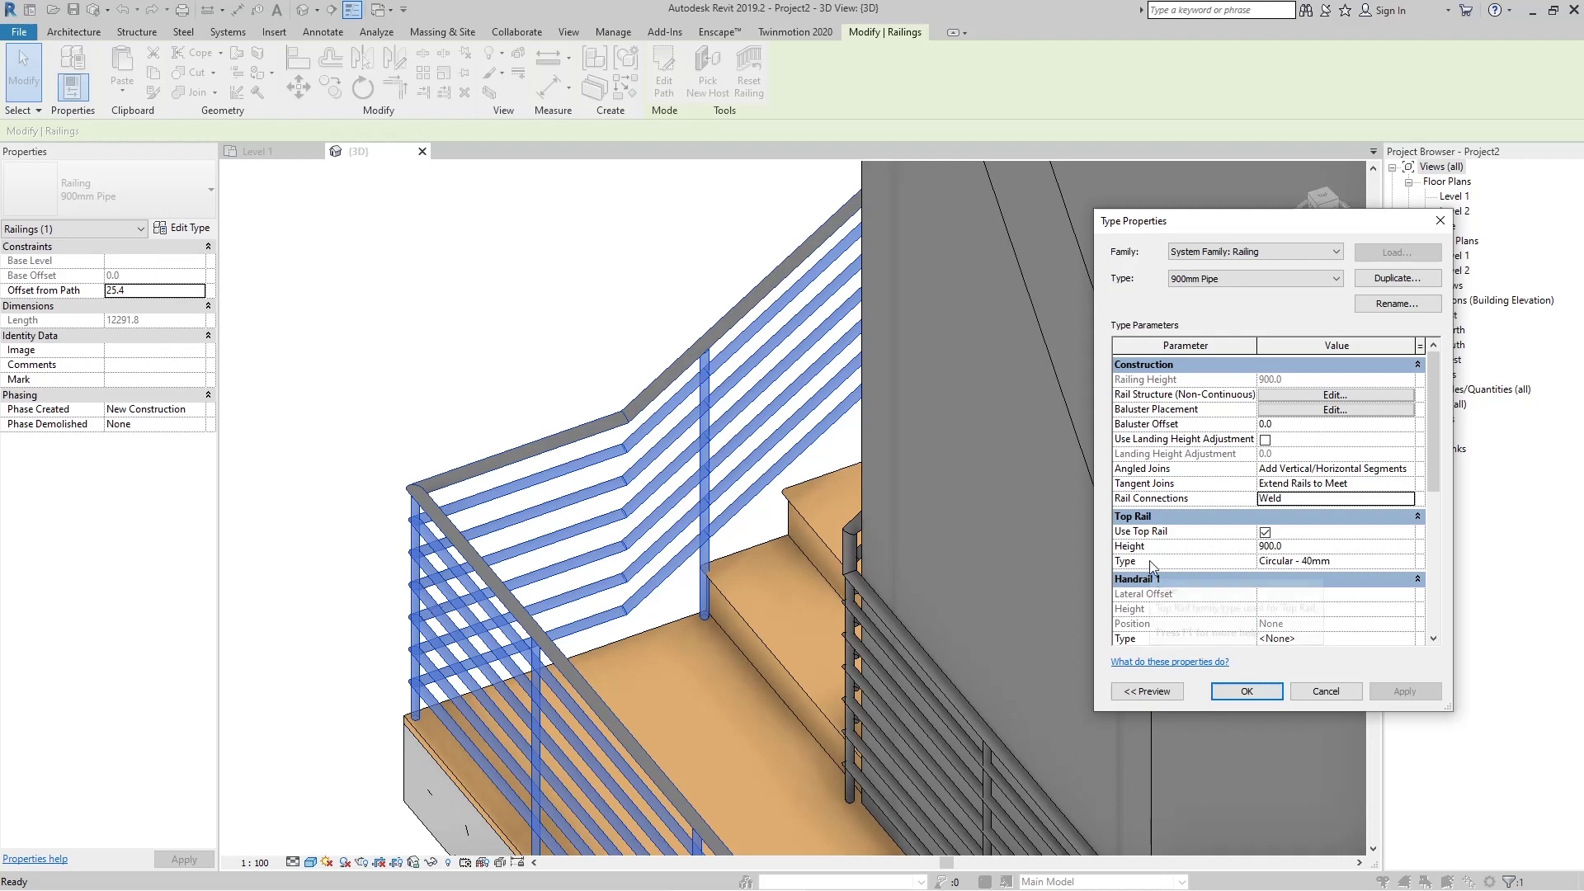
Turn the top rail off and back on, then open the Circular - 40mm top rail type
{"action": "scroll", "coordinate": [1164, 495], "scroll_direction": "down", "scroll_amount": 2}
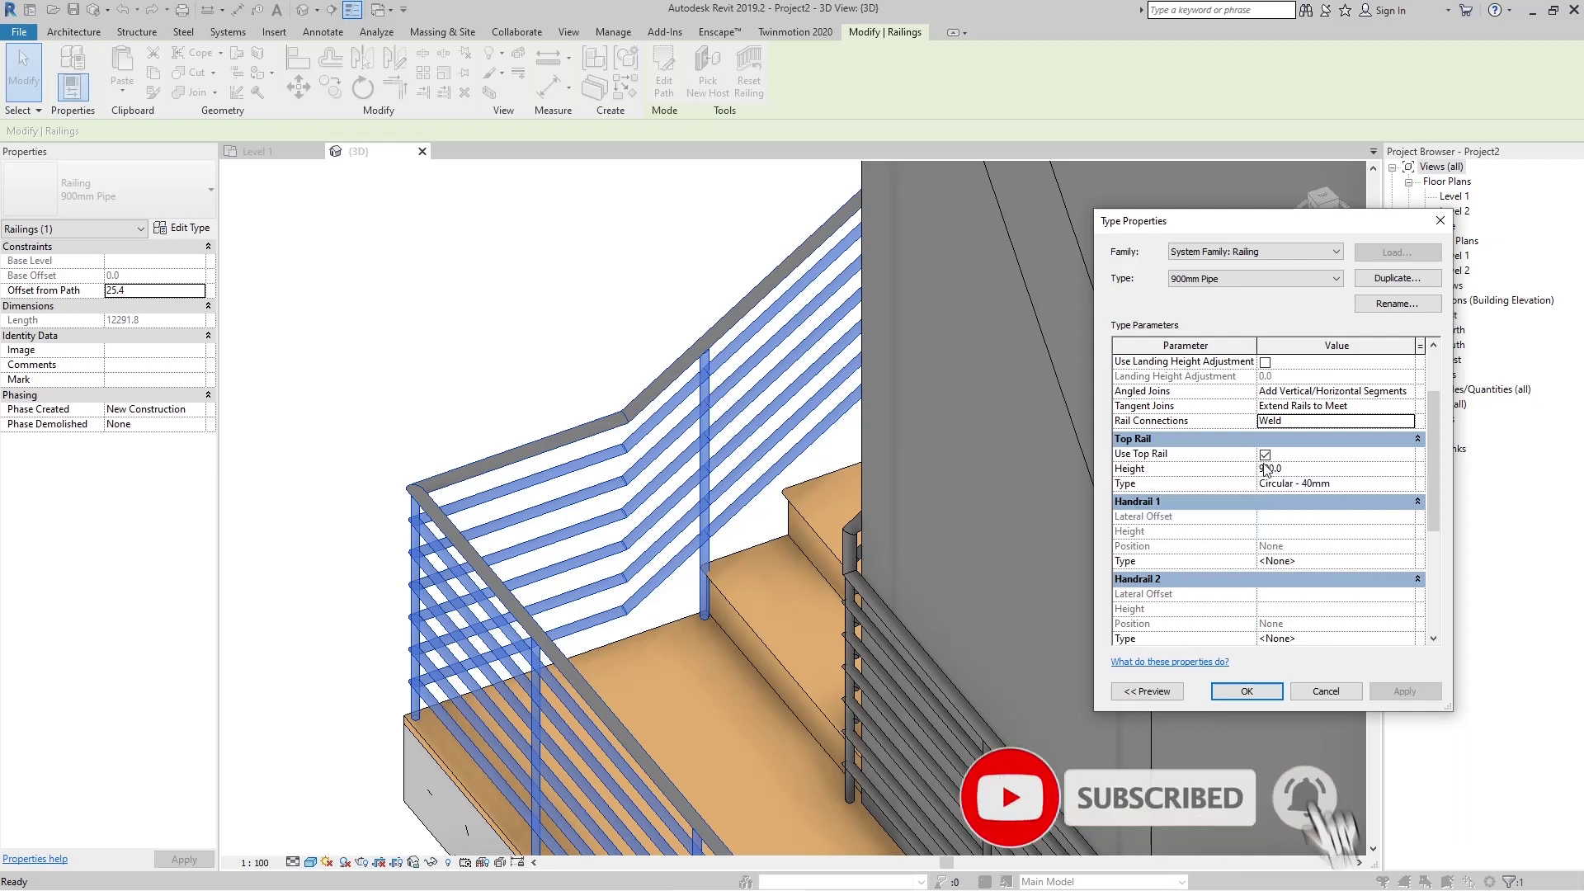
{"action": "left_click", "coordinate": [1265, 454]}
{"action": "left_click", "coordinate": [1424, 691]}
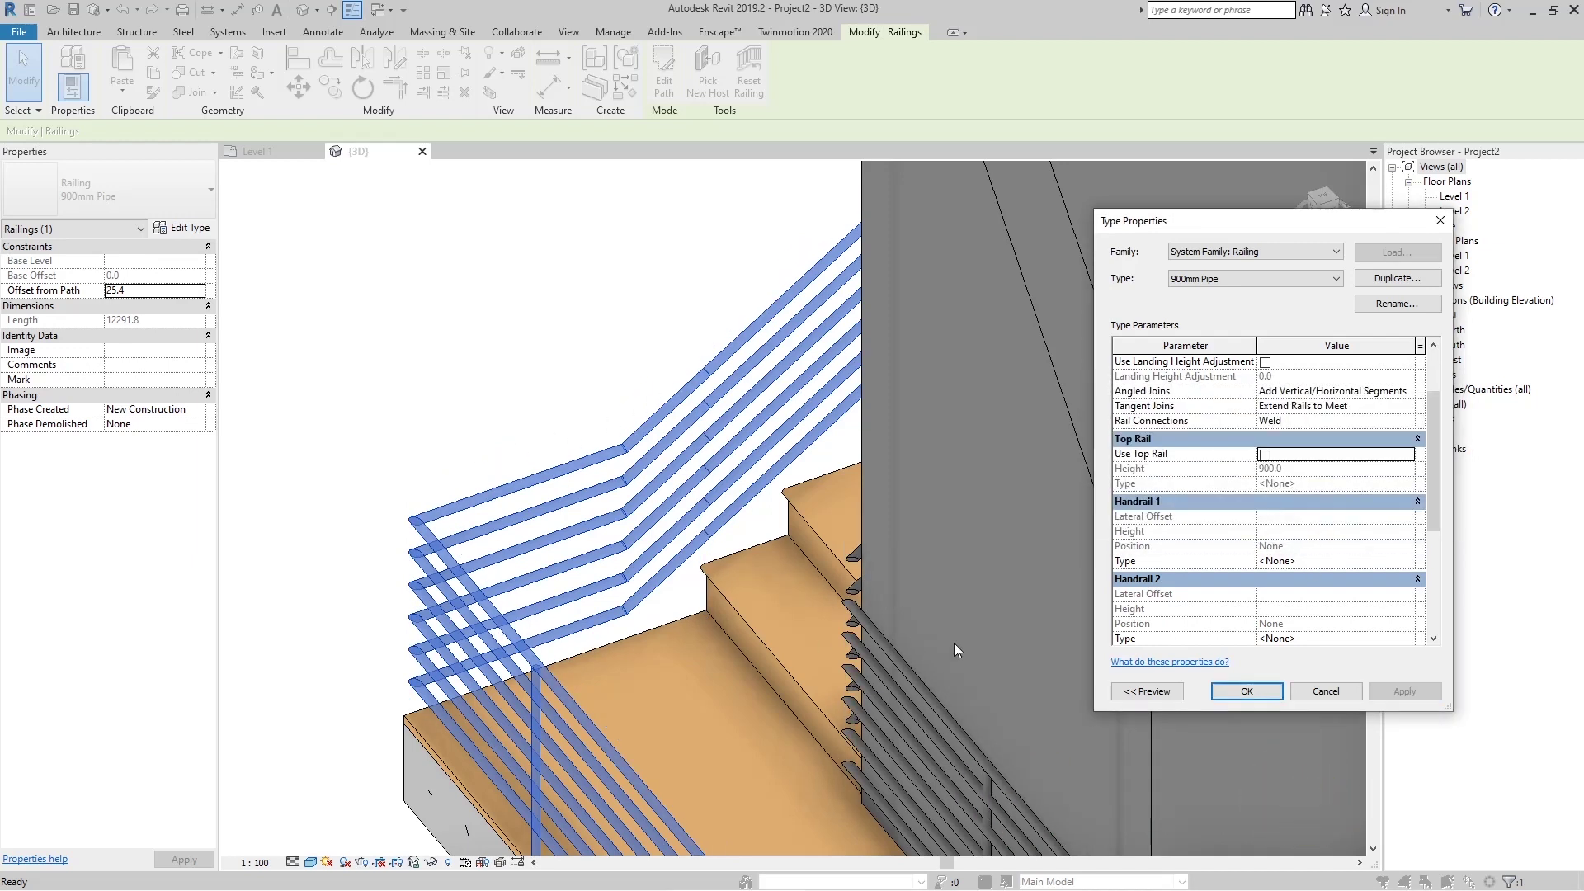
{"action": "left_click", "coordinate": [1264, 455]}
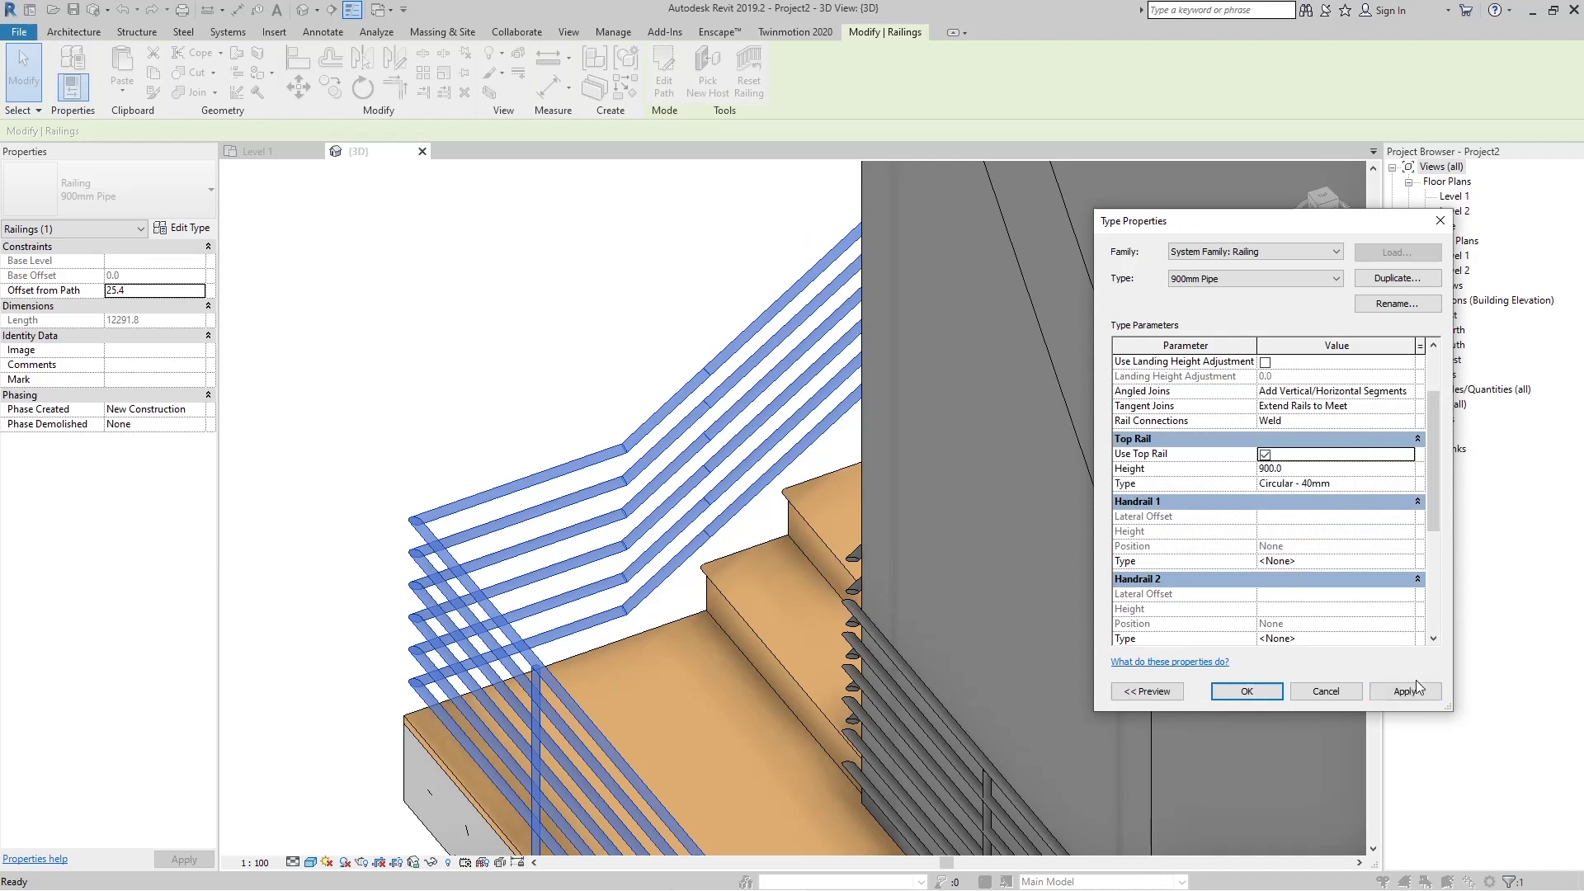
{"action": "left_click", "coordinate": [1416, 692]}
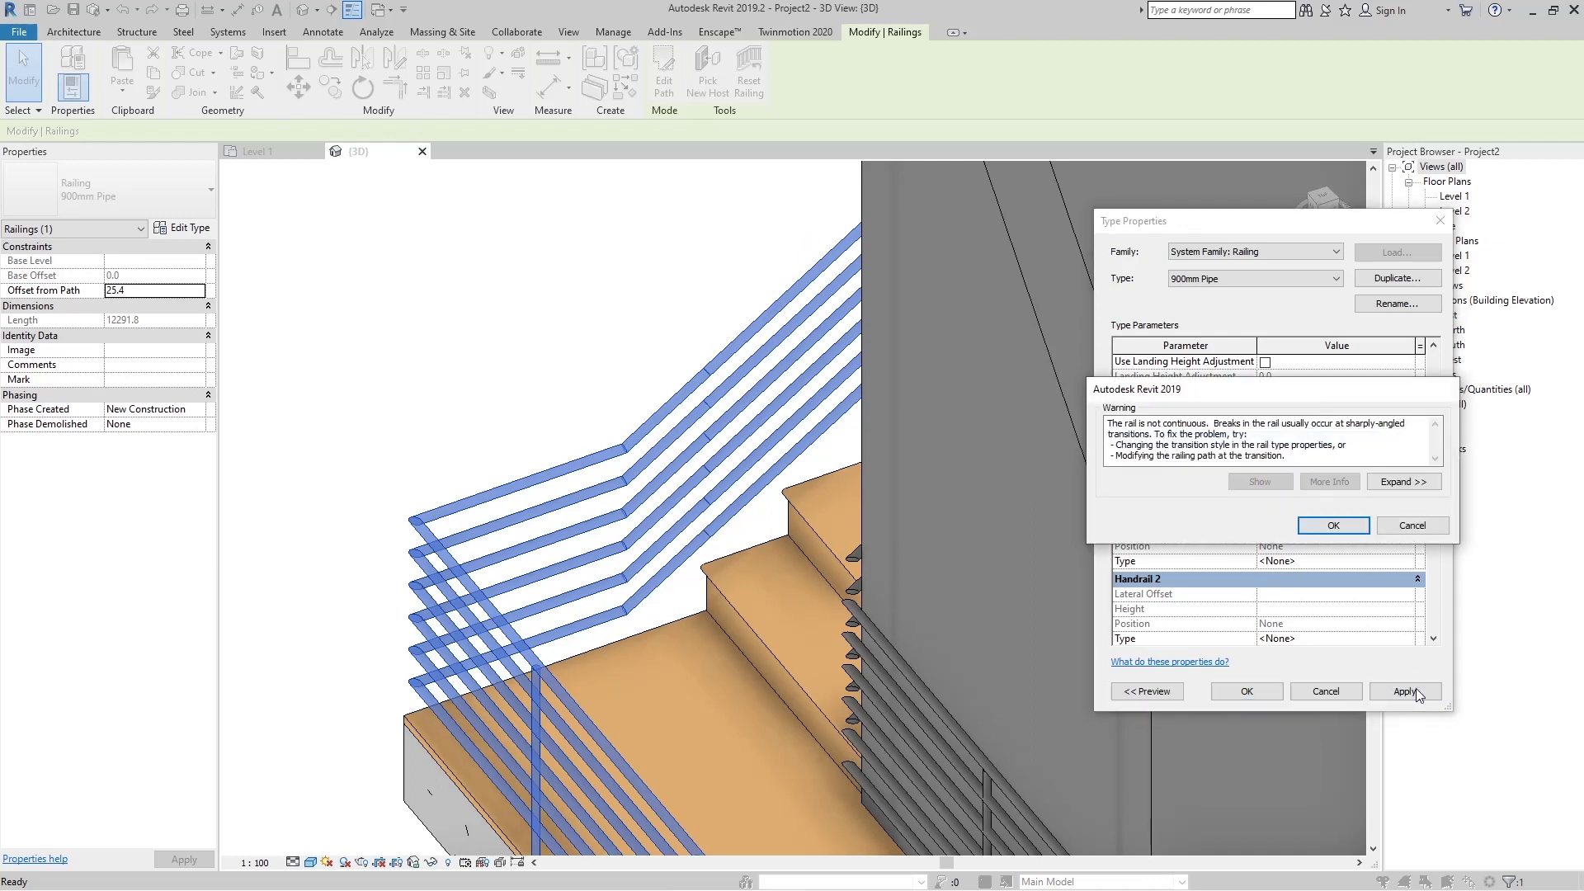
{"action": "left_click", "coordinate": [1333, 526]}
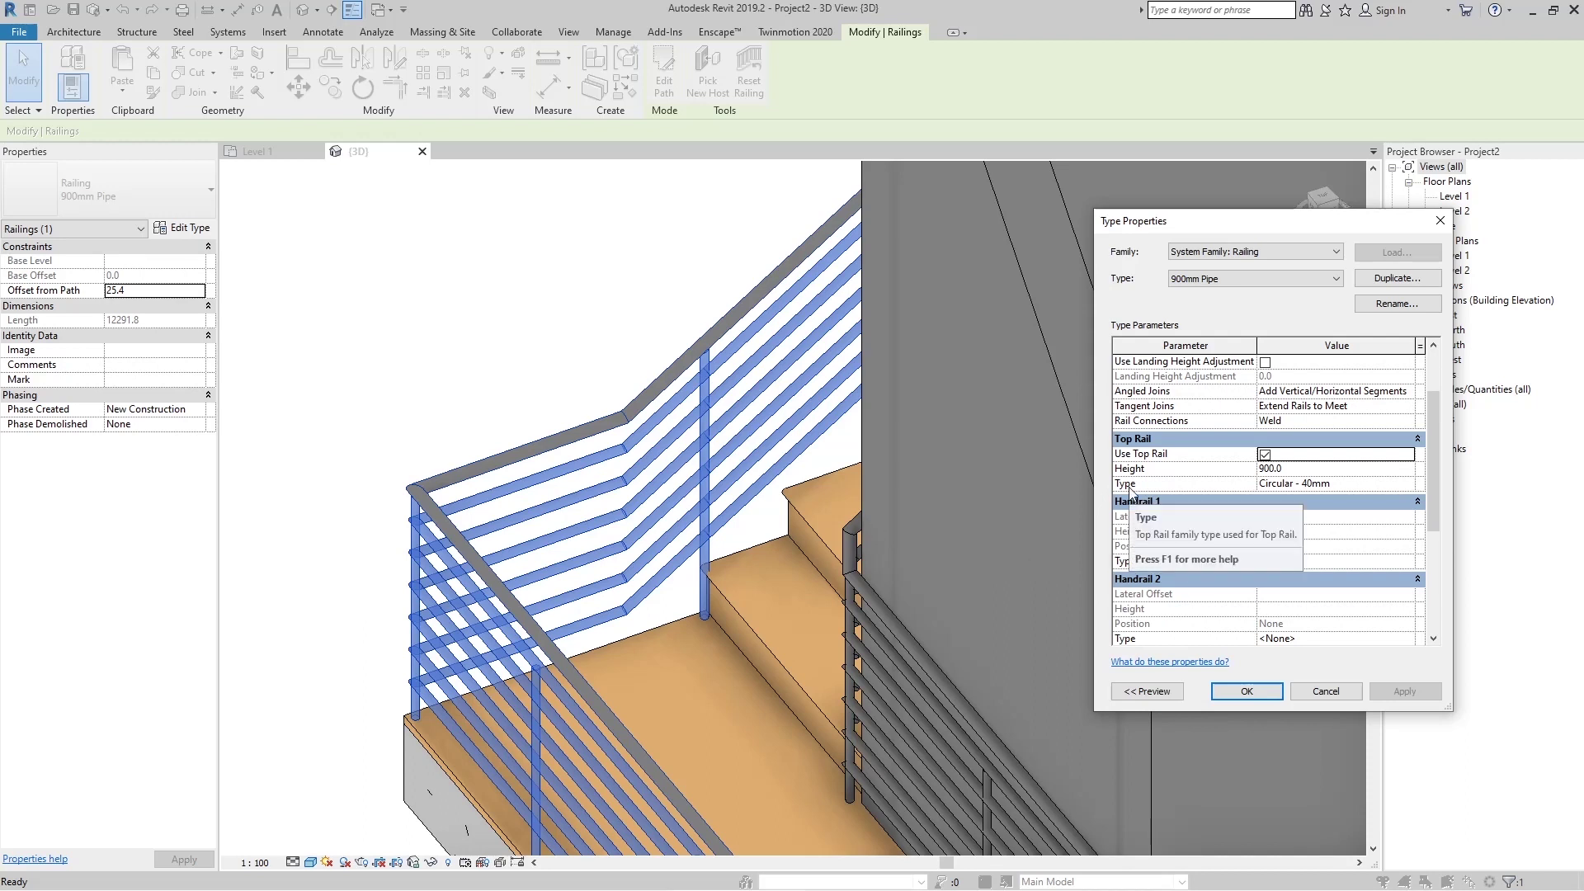
{"action": "left_click", "coordinate": [1370, 484]}
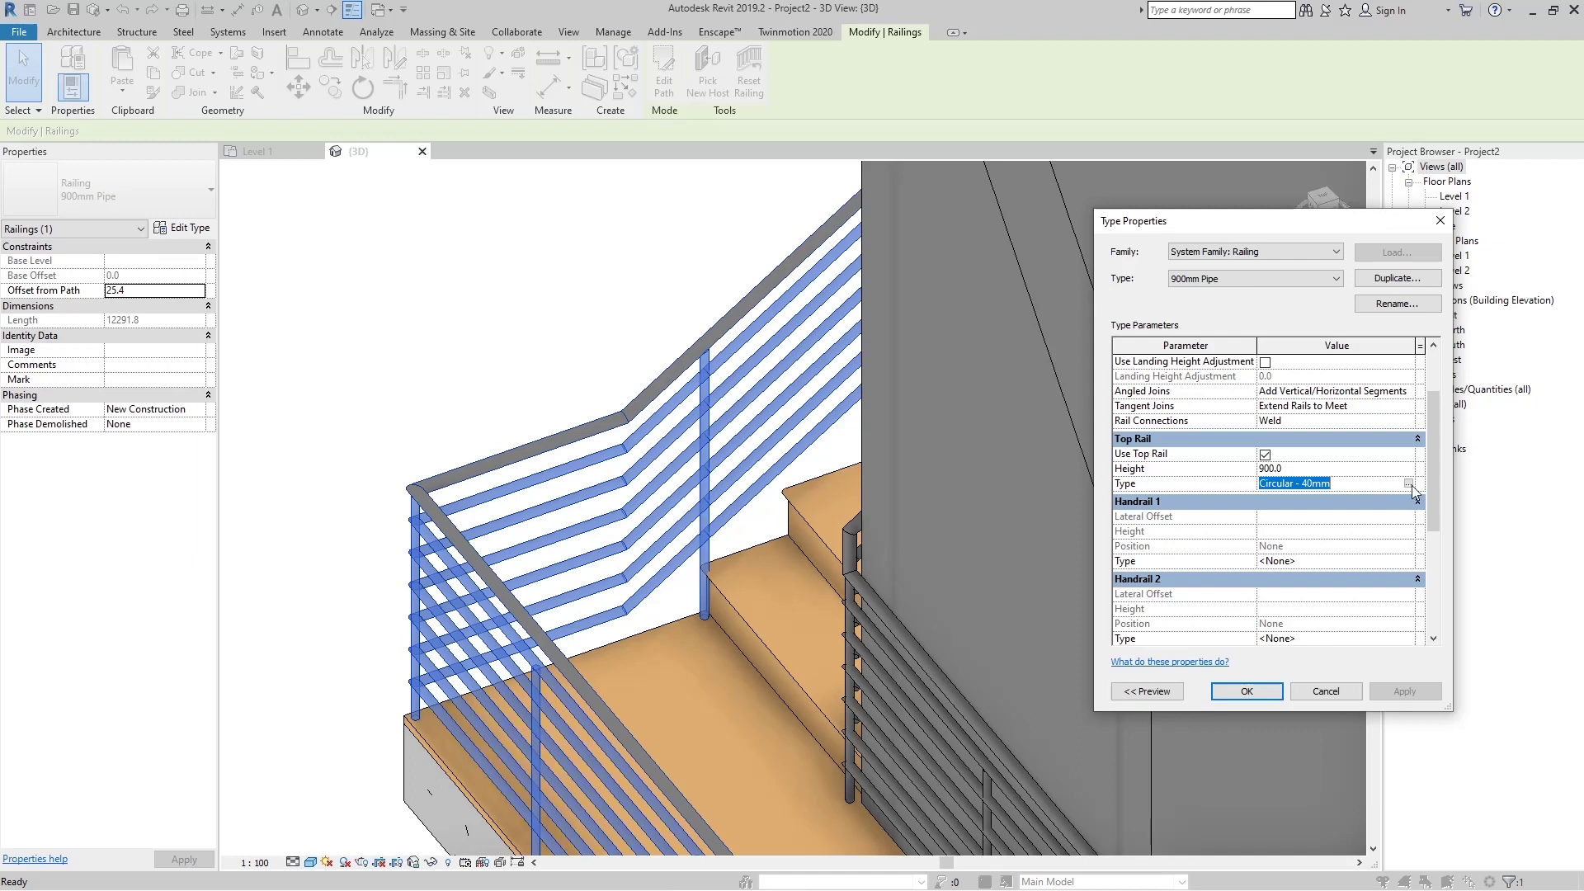
{"action": "left_click", "coordinate": [1408, 484]}
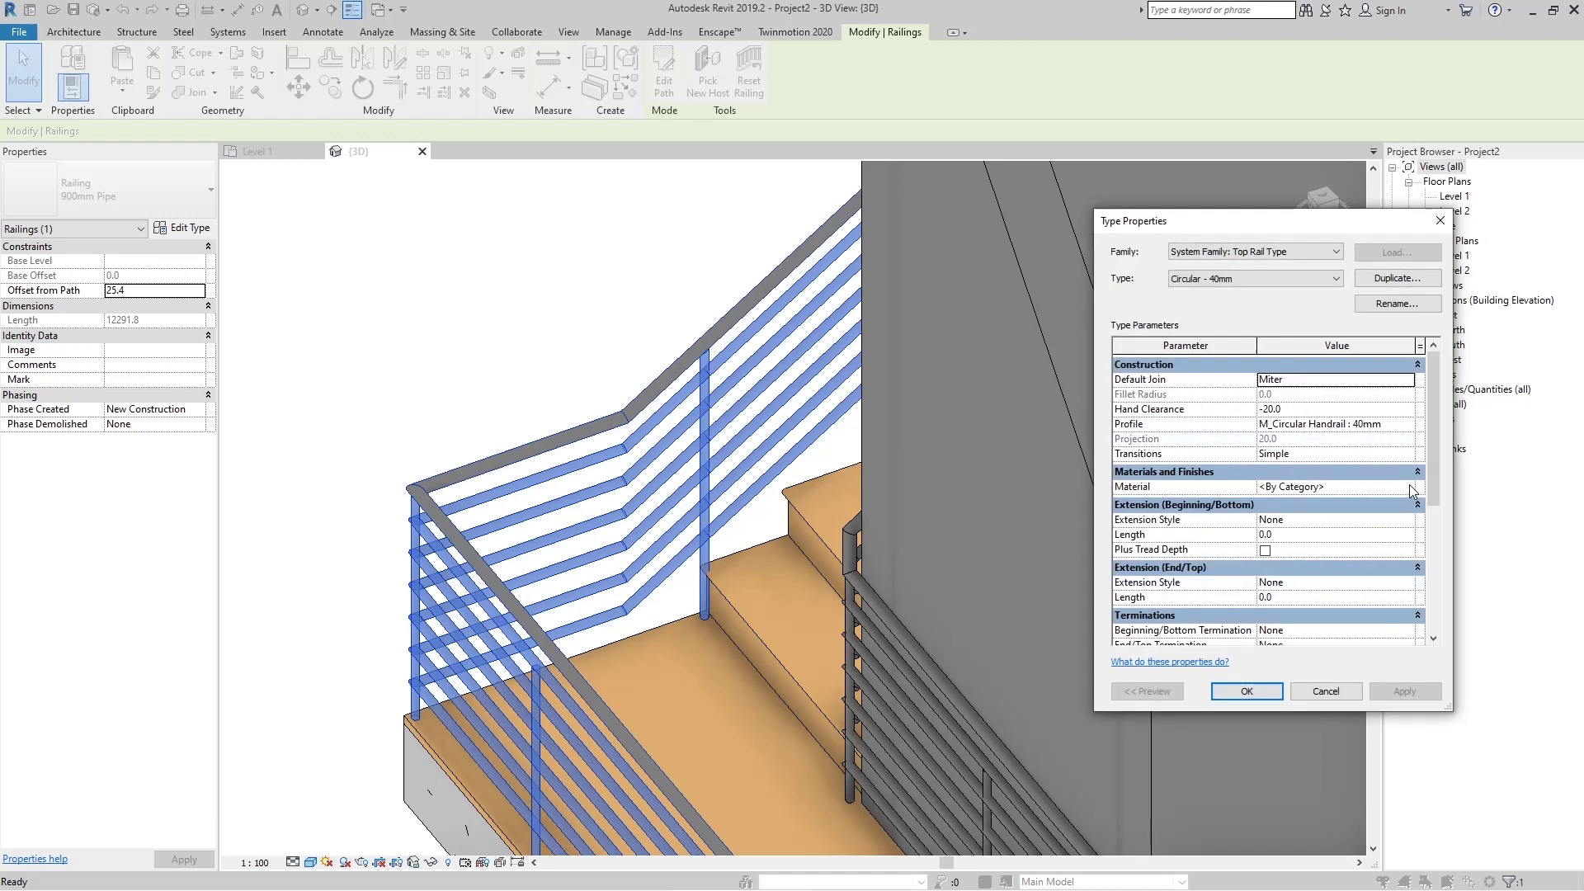
{"action": "left_click_drag", "start_coordinate": [1175, 232], "coordinate": [1204, 267]}
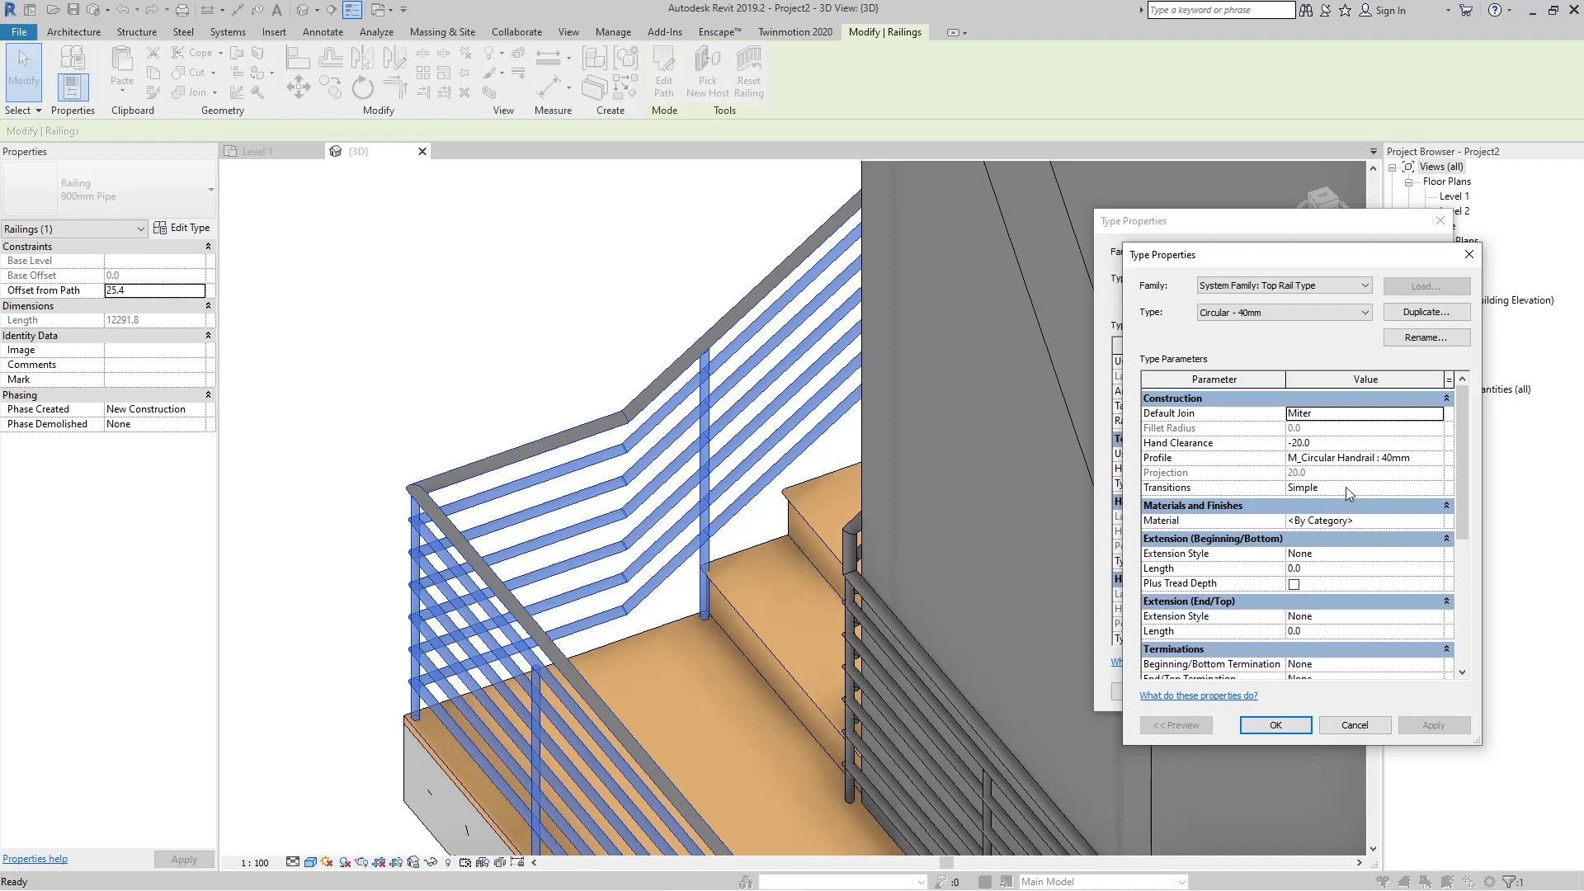
{"action": "left_click", "coordinate": [1436, 413]}
{"action": "left_click", "coordinate": [1302, 441]}
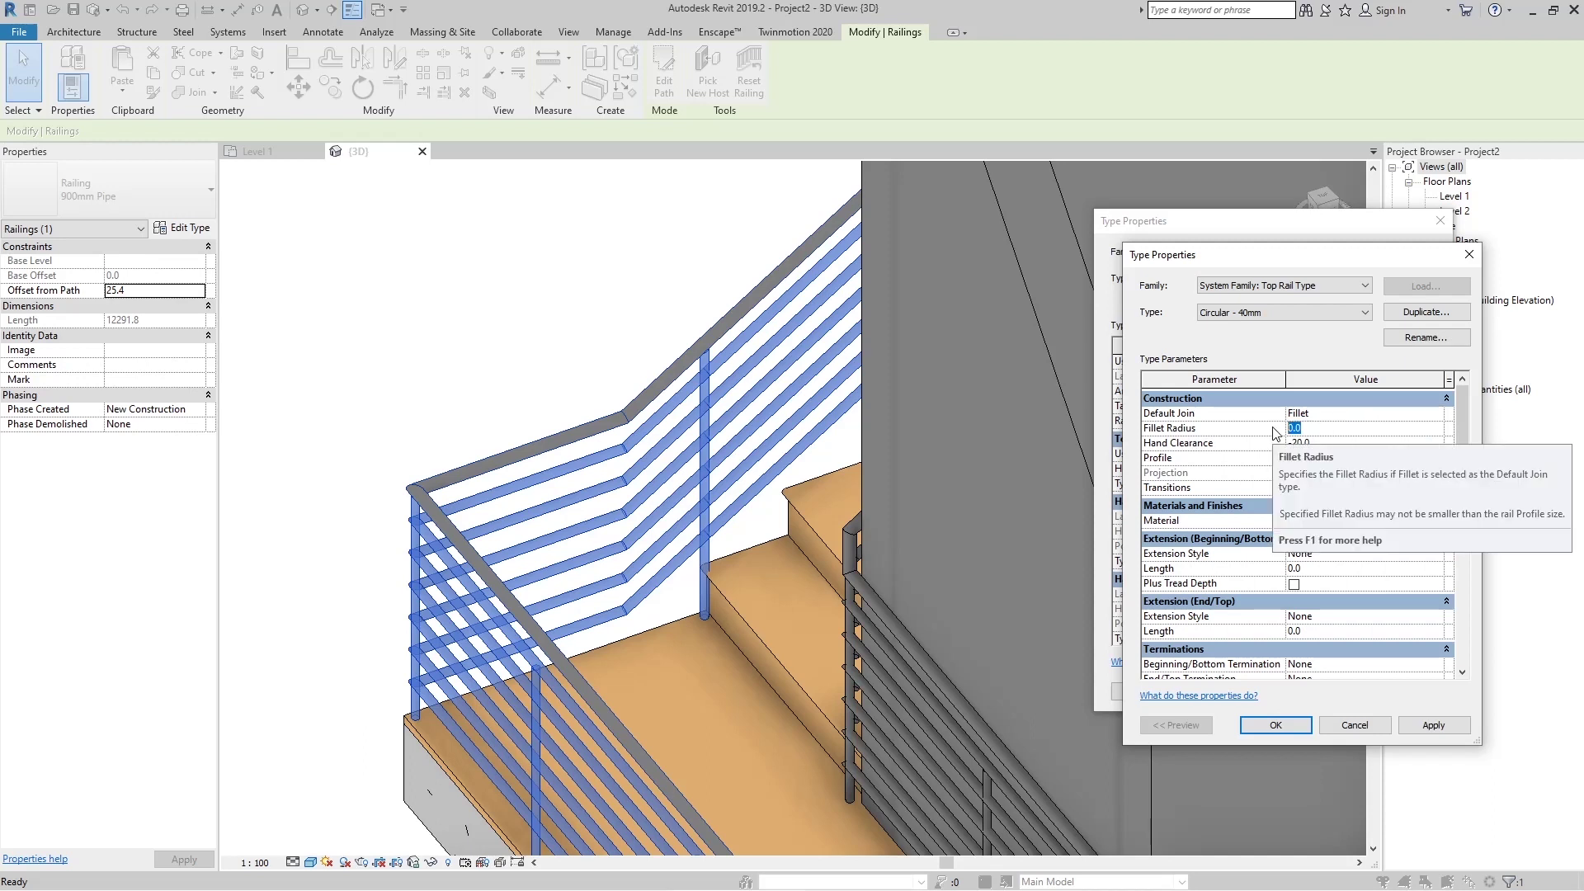
{"action": "type", "text": "1"}
{"action": "left_click", "coordinate": [1430, 727]}
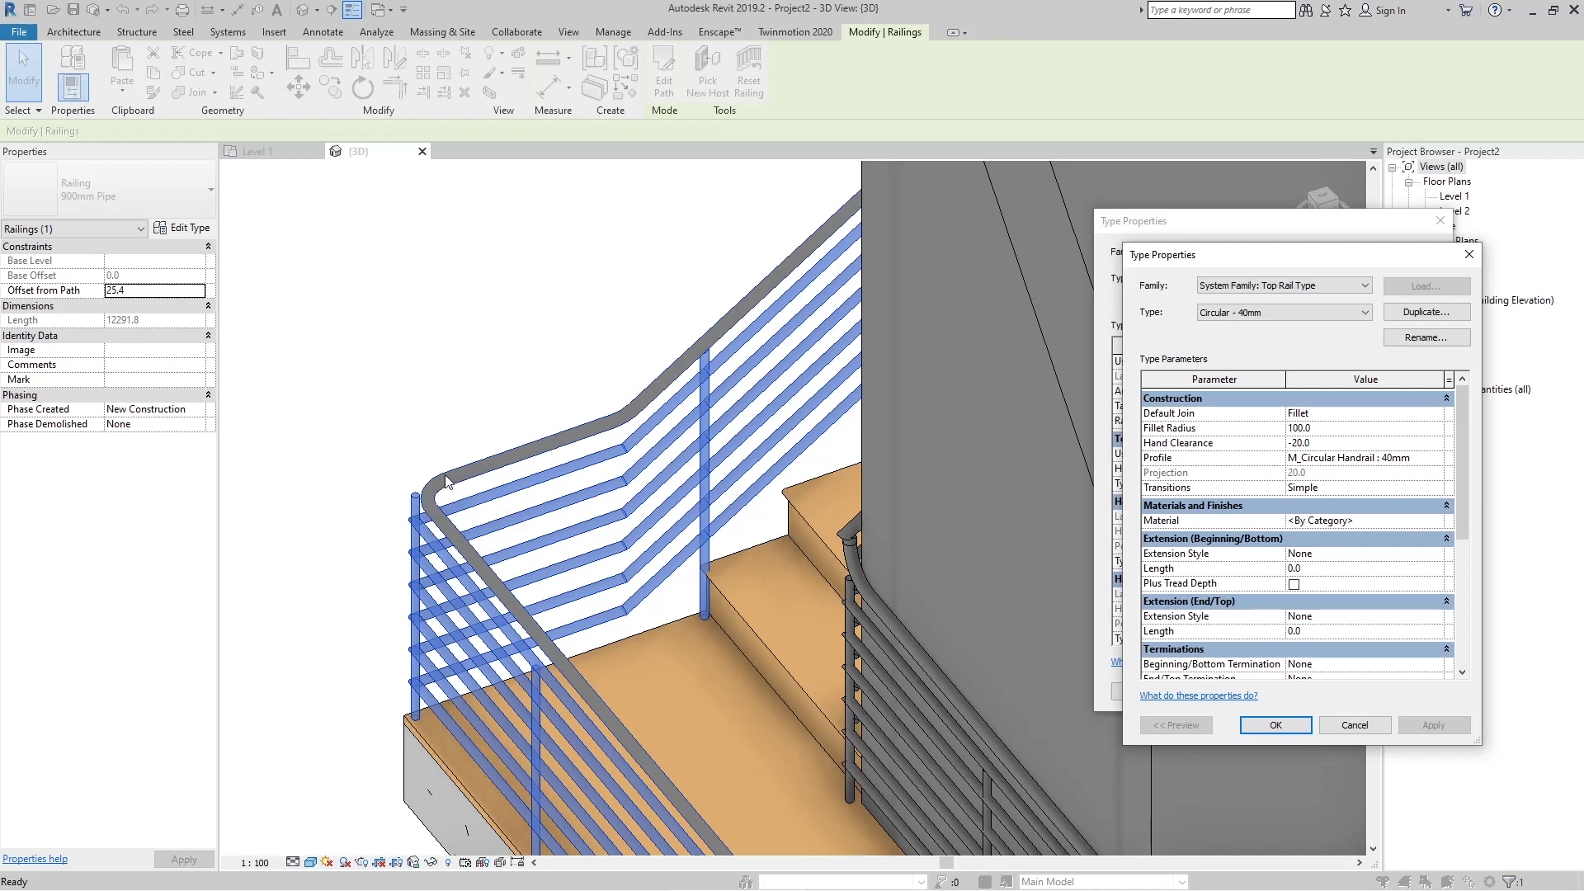
{"action": "left_click", "coordinate": [1346, 413]}
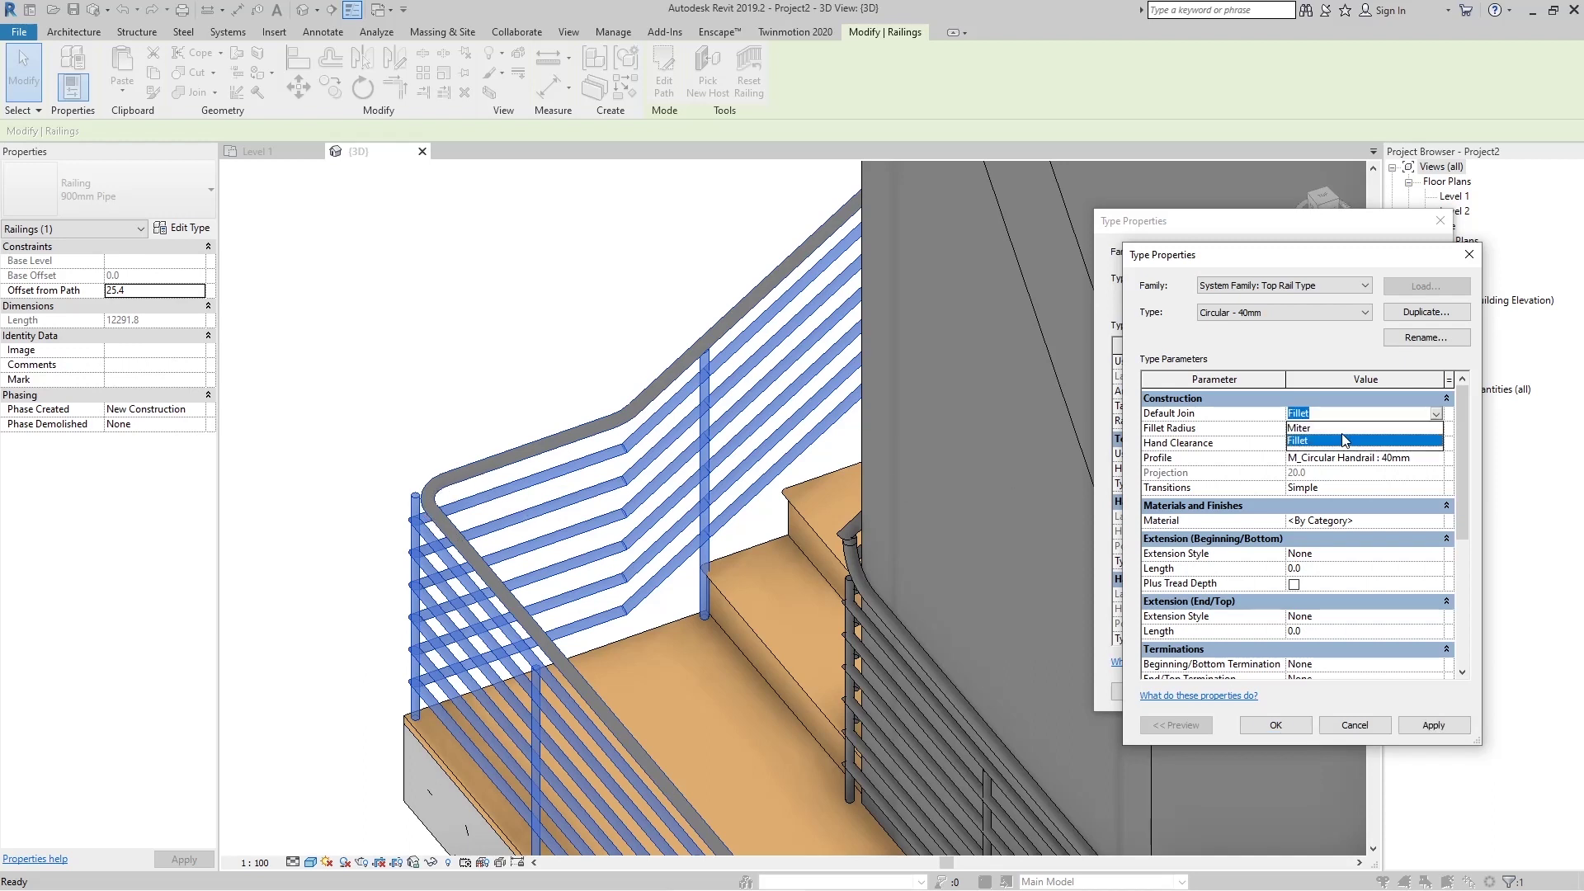
{"action": "left_click", "coordinate": [1346, 427]}
{"action": "left_click", "coordinate": [1425, 725]}
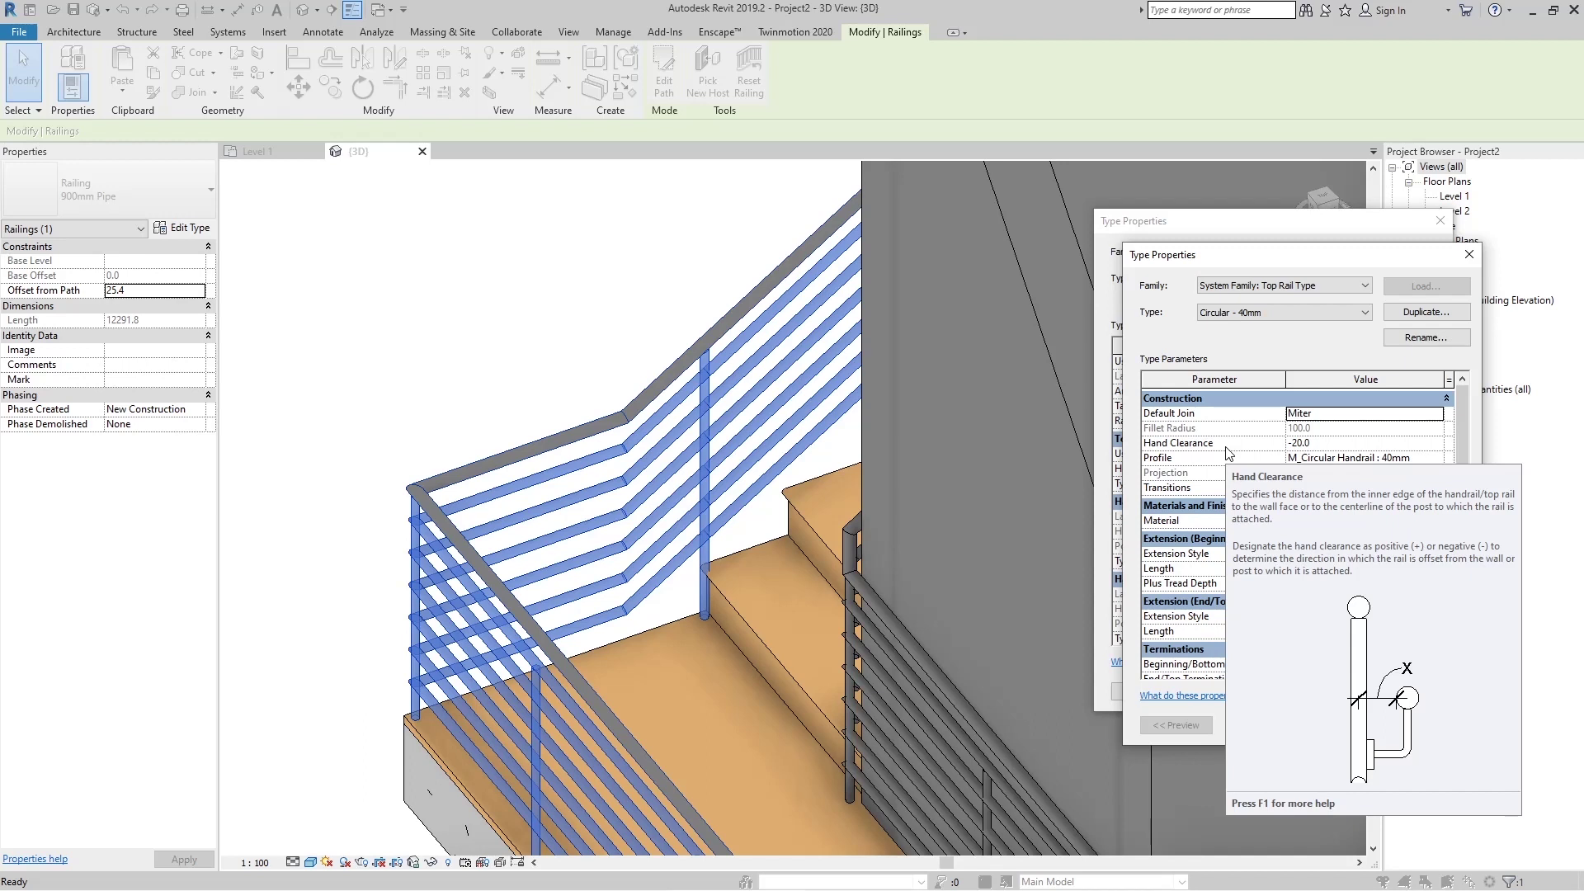
Try a Hand Clearance of 50, then restore it to -20
{"action": "left_click", "coordinate": [1327, 443]}
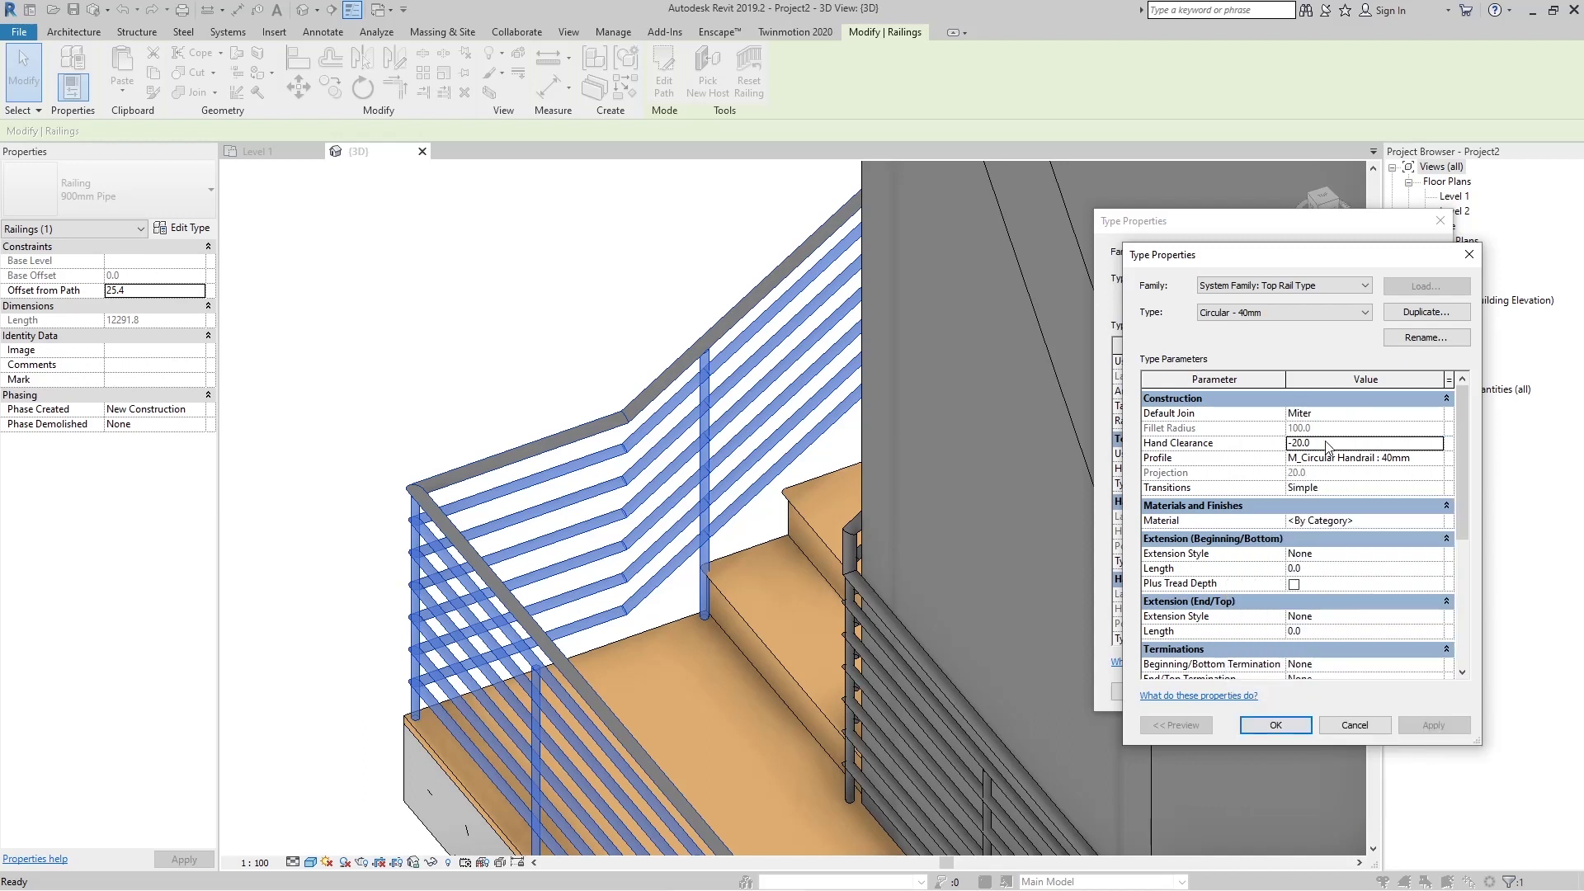
{"action": "type", "text": "50"}
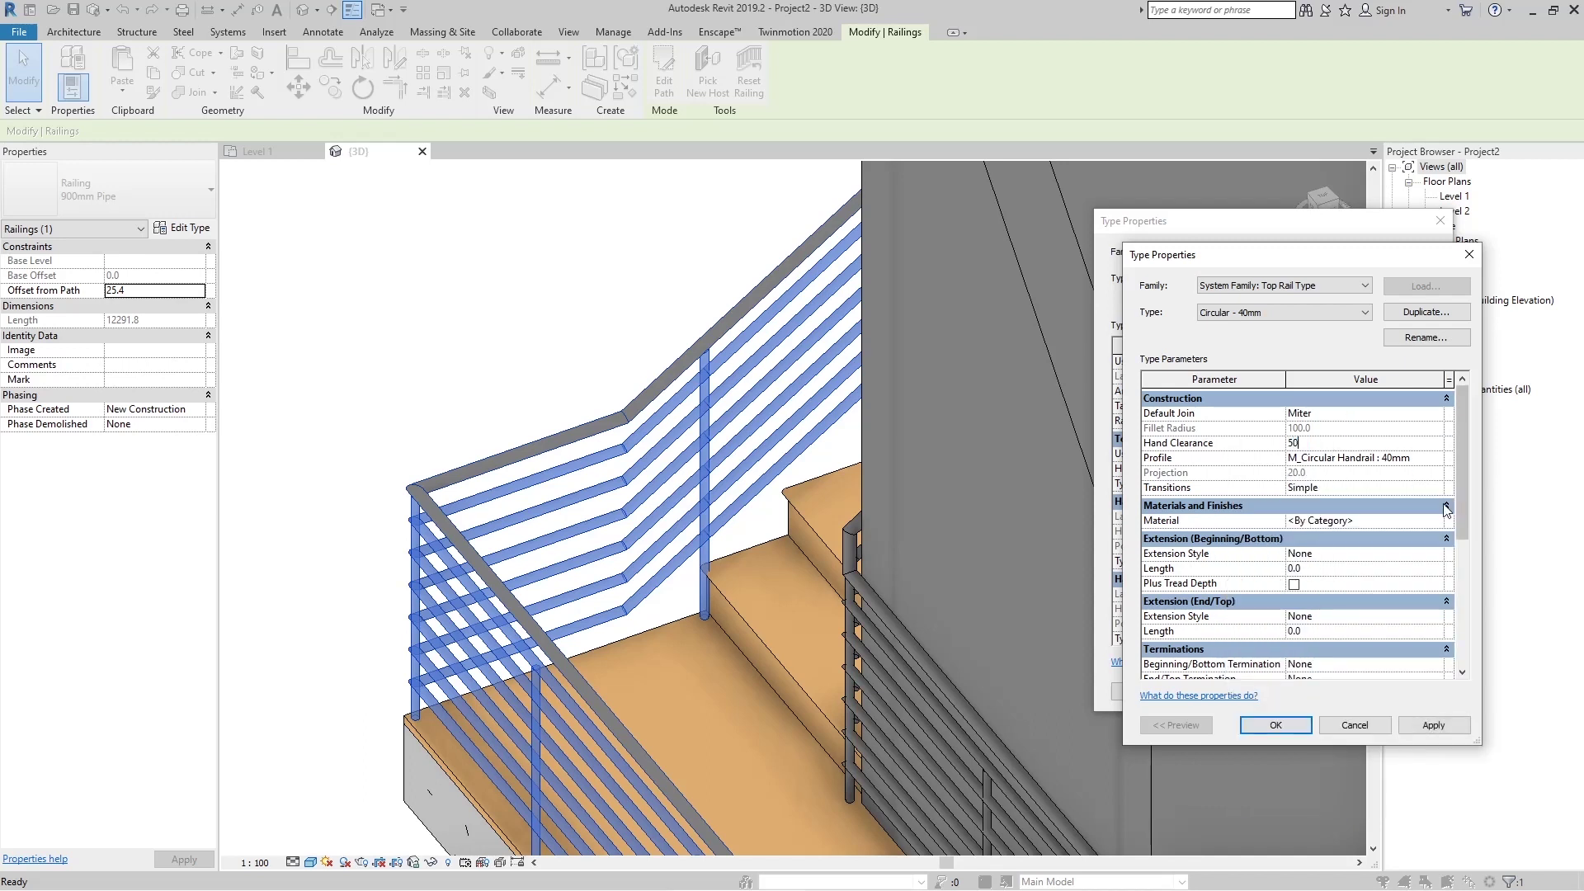
{"action": "left_click", "coordinate": [1429, 724]}
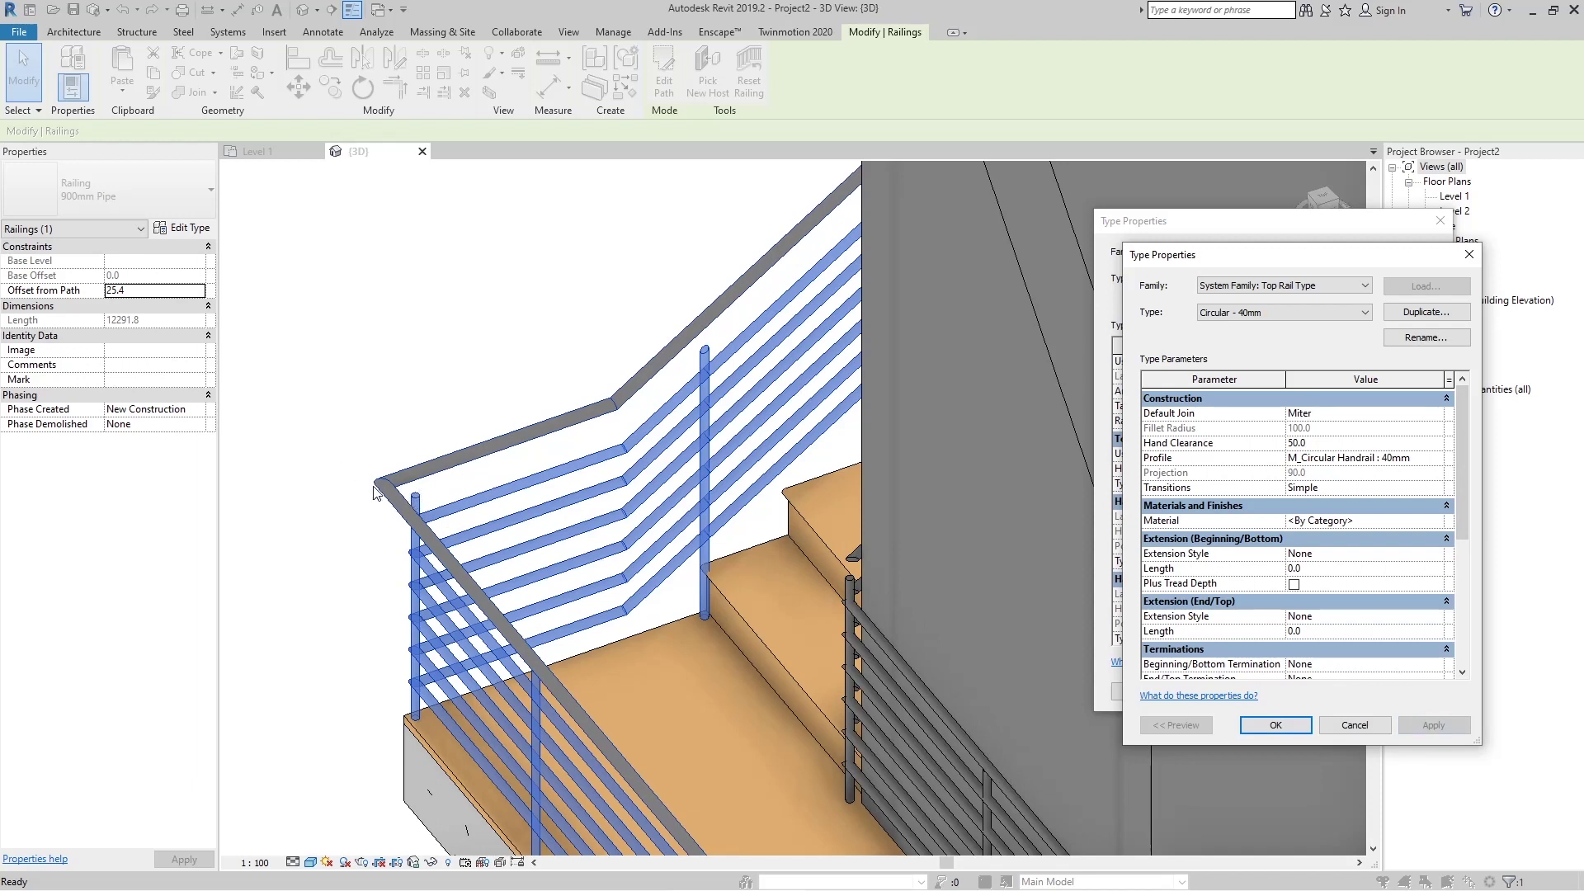
{"action": "left_click", "coordinate": [1344, 443]}
{"action": "type", "text": "-20"}
{"action": "left_click", "coordinate": [1454, 726]}
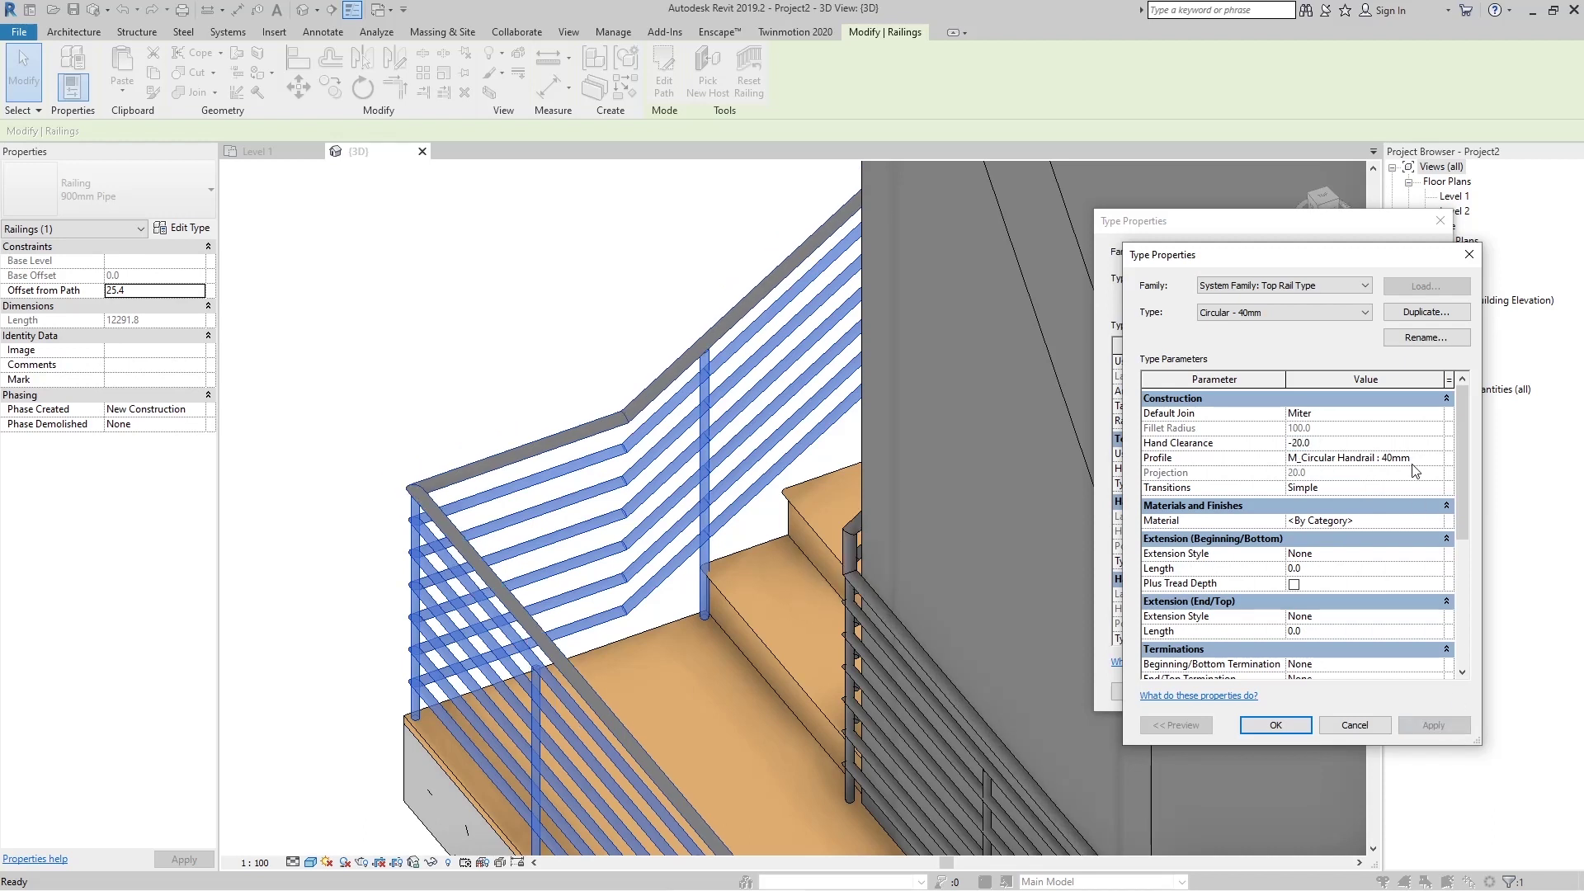
Set the top rail profile to M_Rectangular Handrail : 50 x 50 and apply
{"action": "left_click", "coordinate": [1437, 460]}
{"action": "left_click", "coordinate": [1437, 459]}
{"action": "left_click", "coordinate": [1390, 522]}
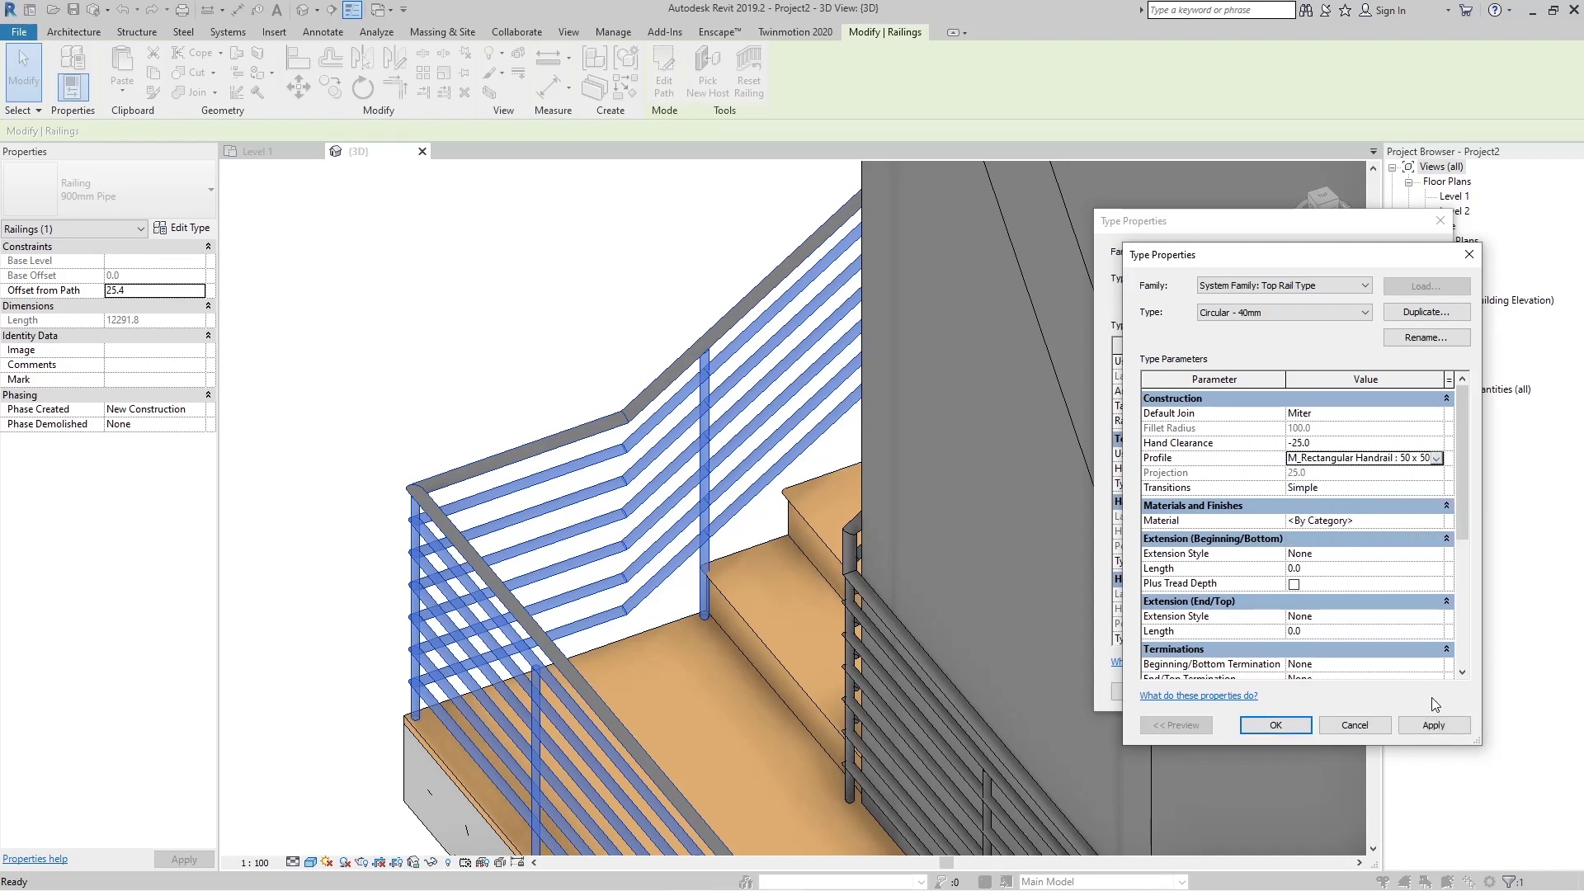
{"action": "left_click", "coordinate": [1432, 725]}
{"action": "left_click", "coordinate": [1399, 443]}
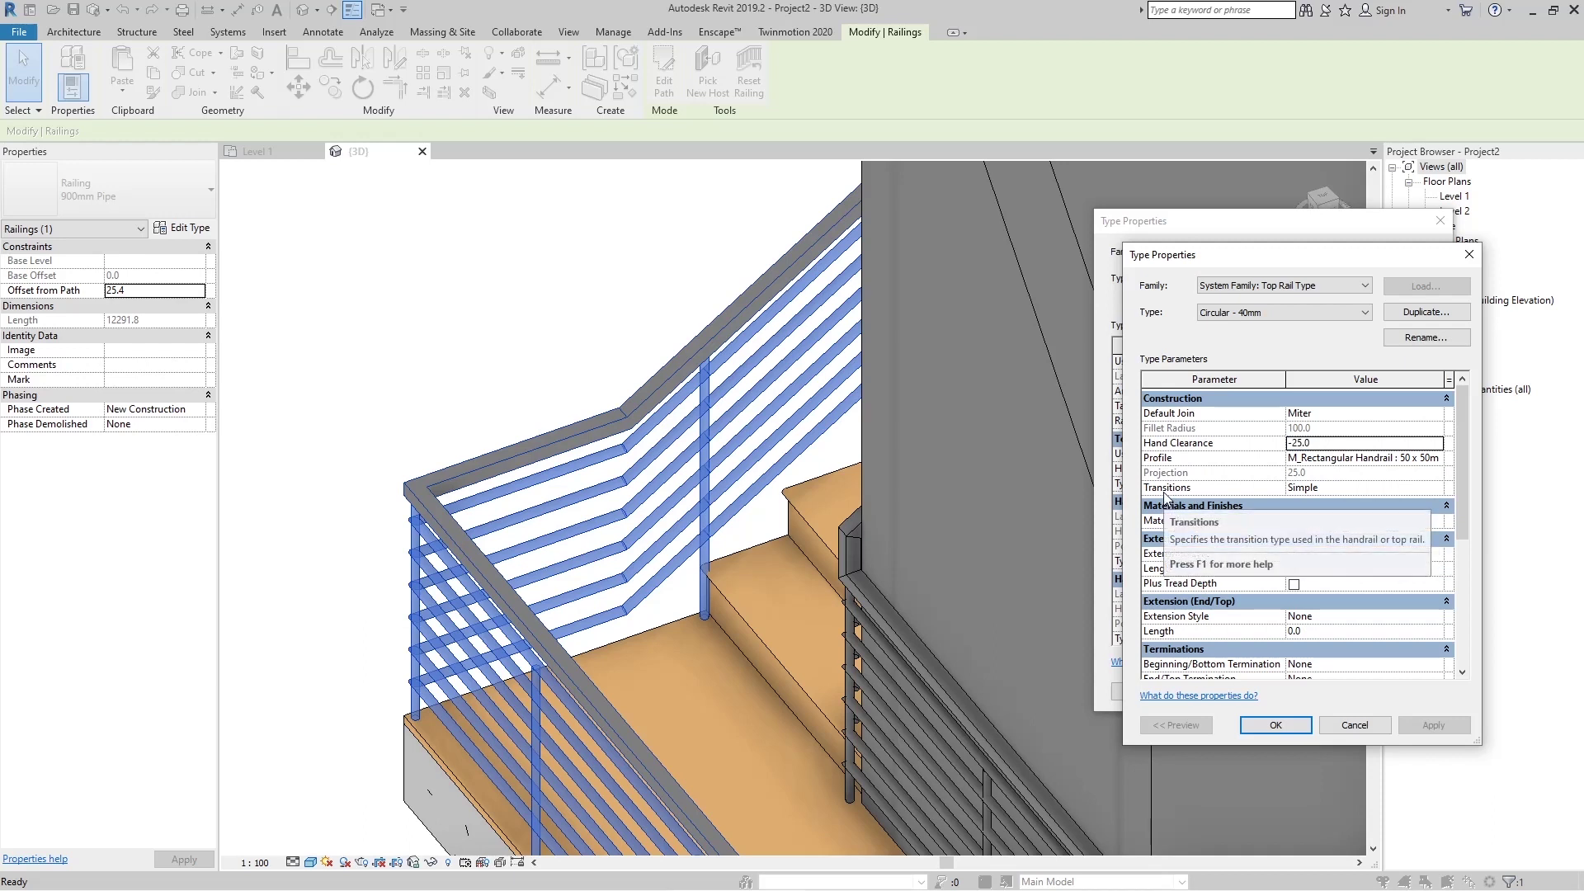
{"action": "left_click", "coordinate": [1361, 488]}
{"action": "left_click", "coordinate": [1361, 488]}
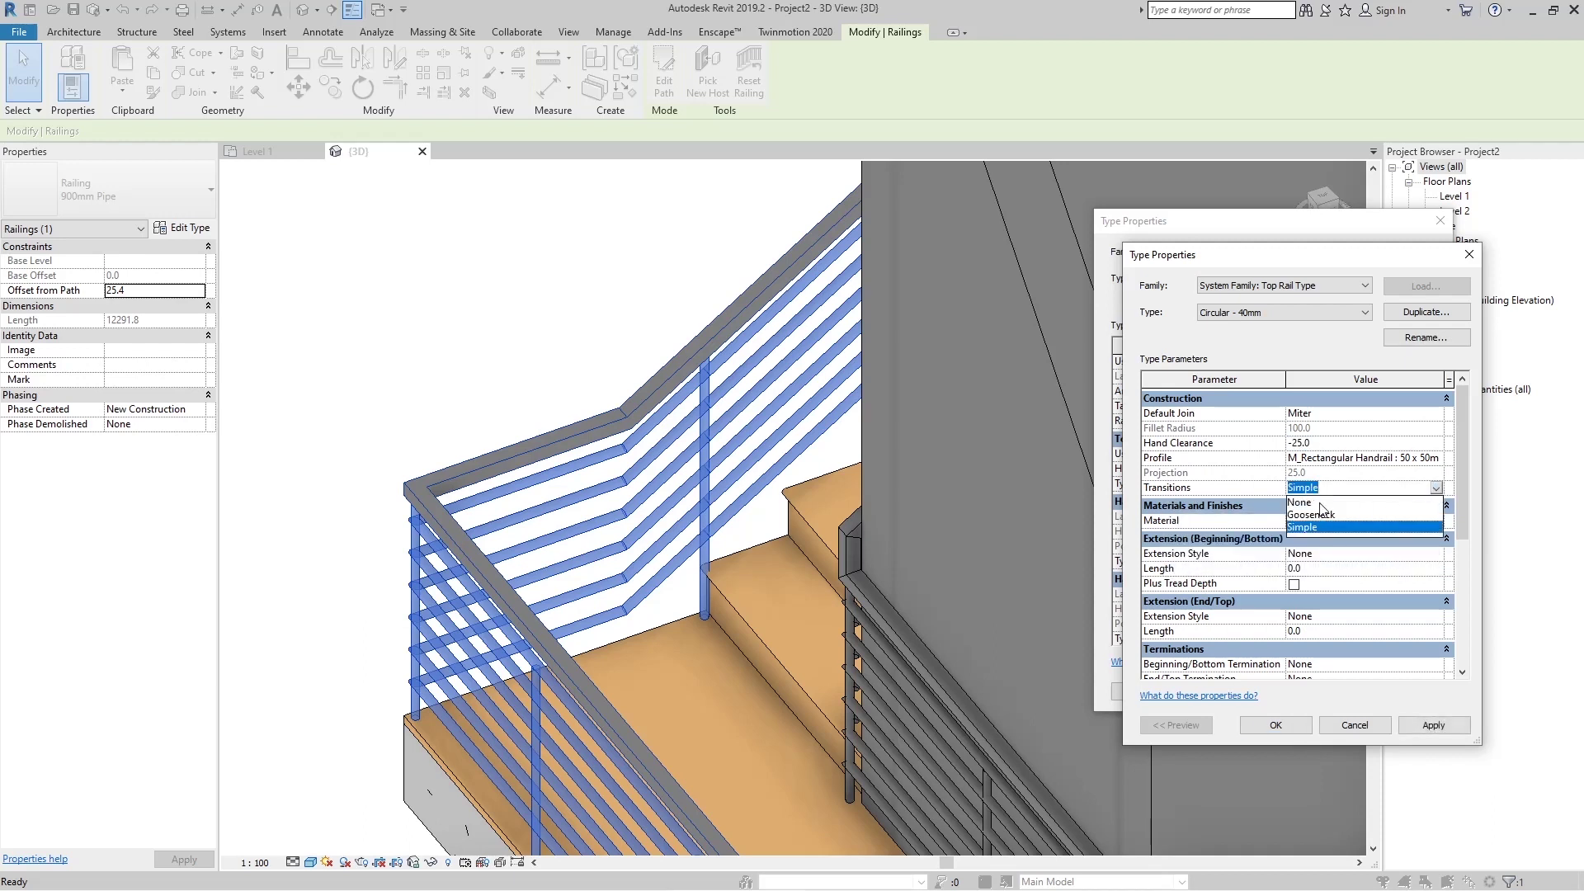
{"action": "left_click", "coordinate": [1324, 502]}
{"action": "left_click", "coordinate": [1433, 727]}
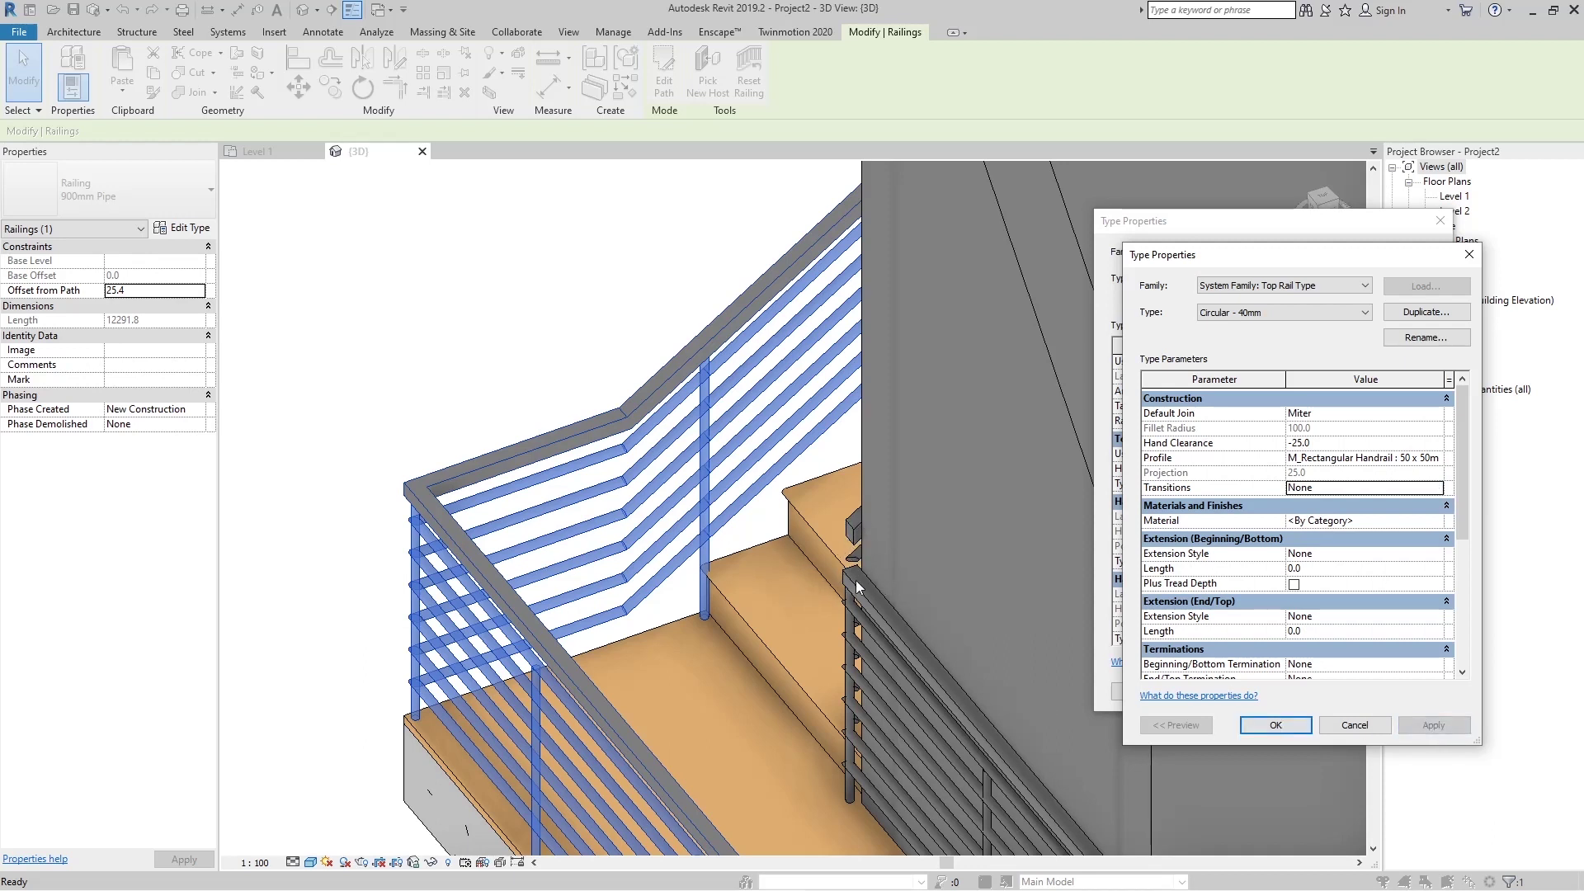
{"action": "left_click", "coordinate": [1436, 487]}
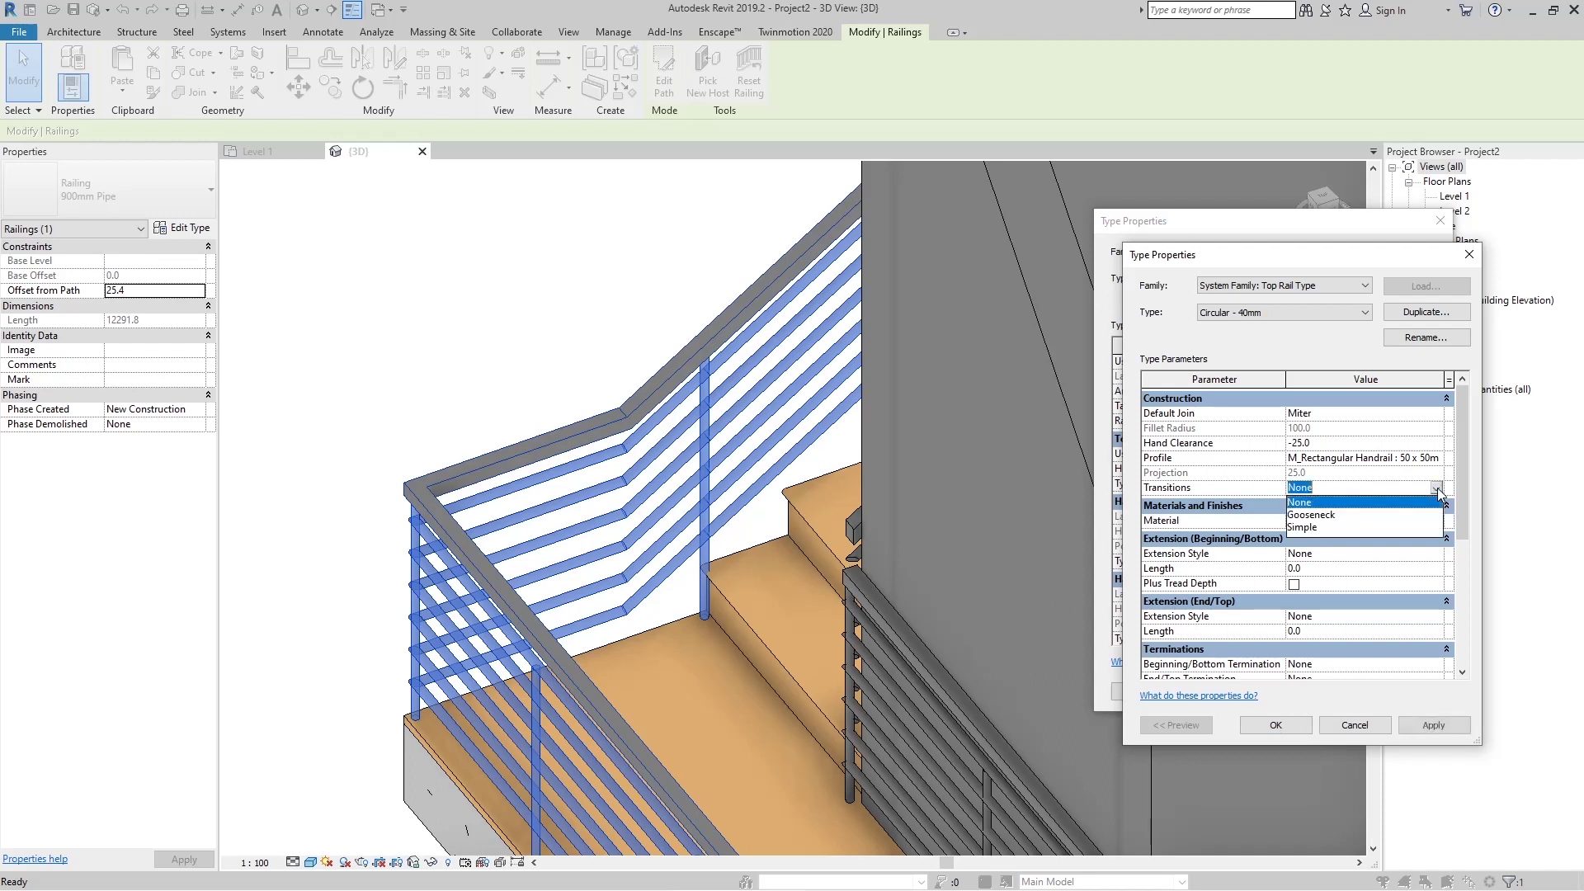
{"action": "left_click", "coordinate": [1311, 515]}
{"action": "left_click", "coordinate": [1433, 724]}
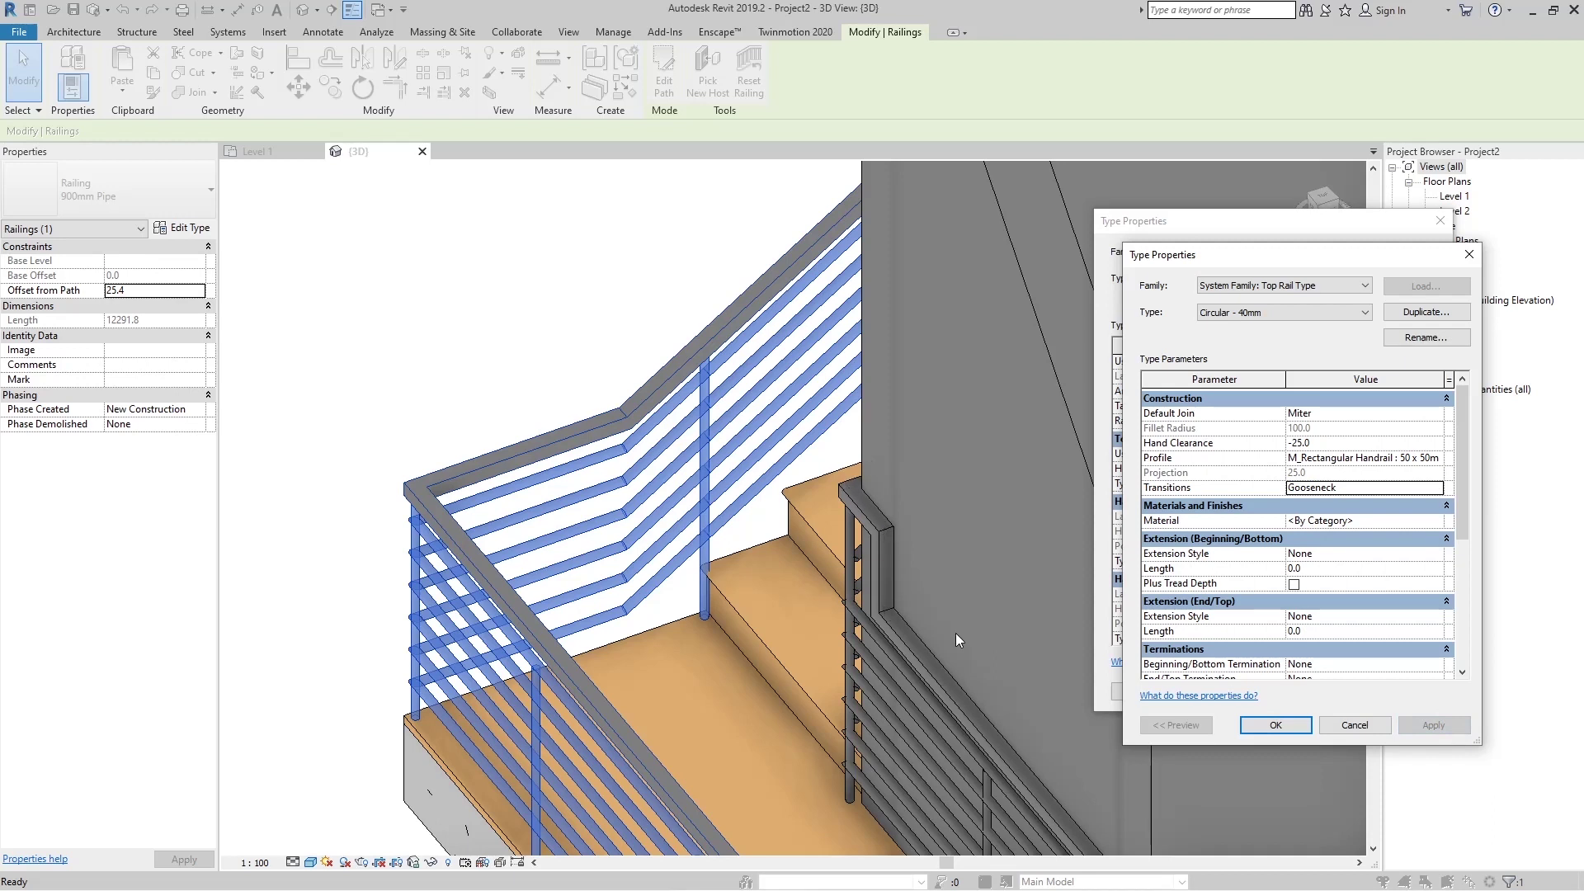
{"action": "left_click", "coordinate": [1440, 488]}
{"action": "left_click", "coordinate": [1307, 535]}
{"action": "left_click", "coordinate": [1433, 724]}
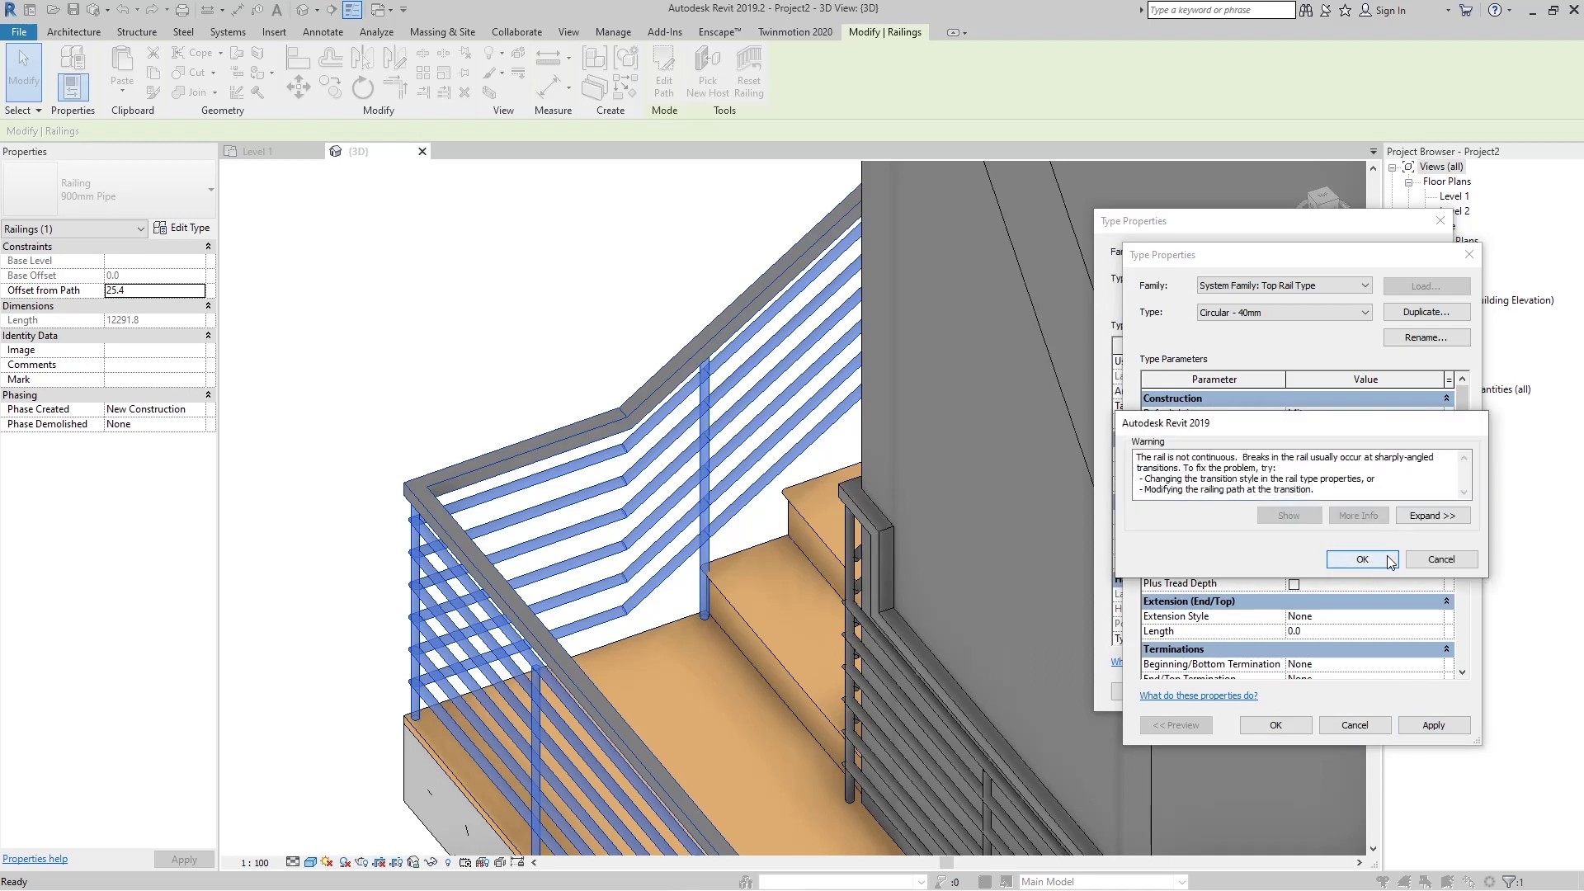
{"action": "left_click", "coordinate": [1362, 560]}
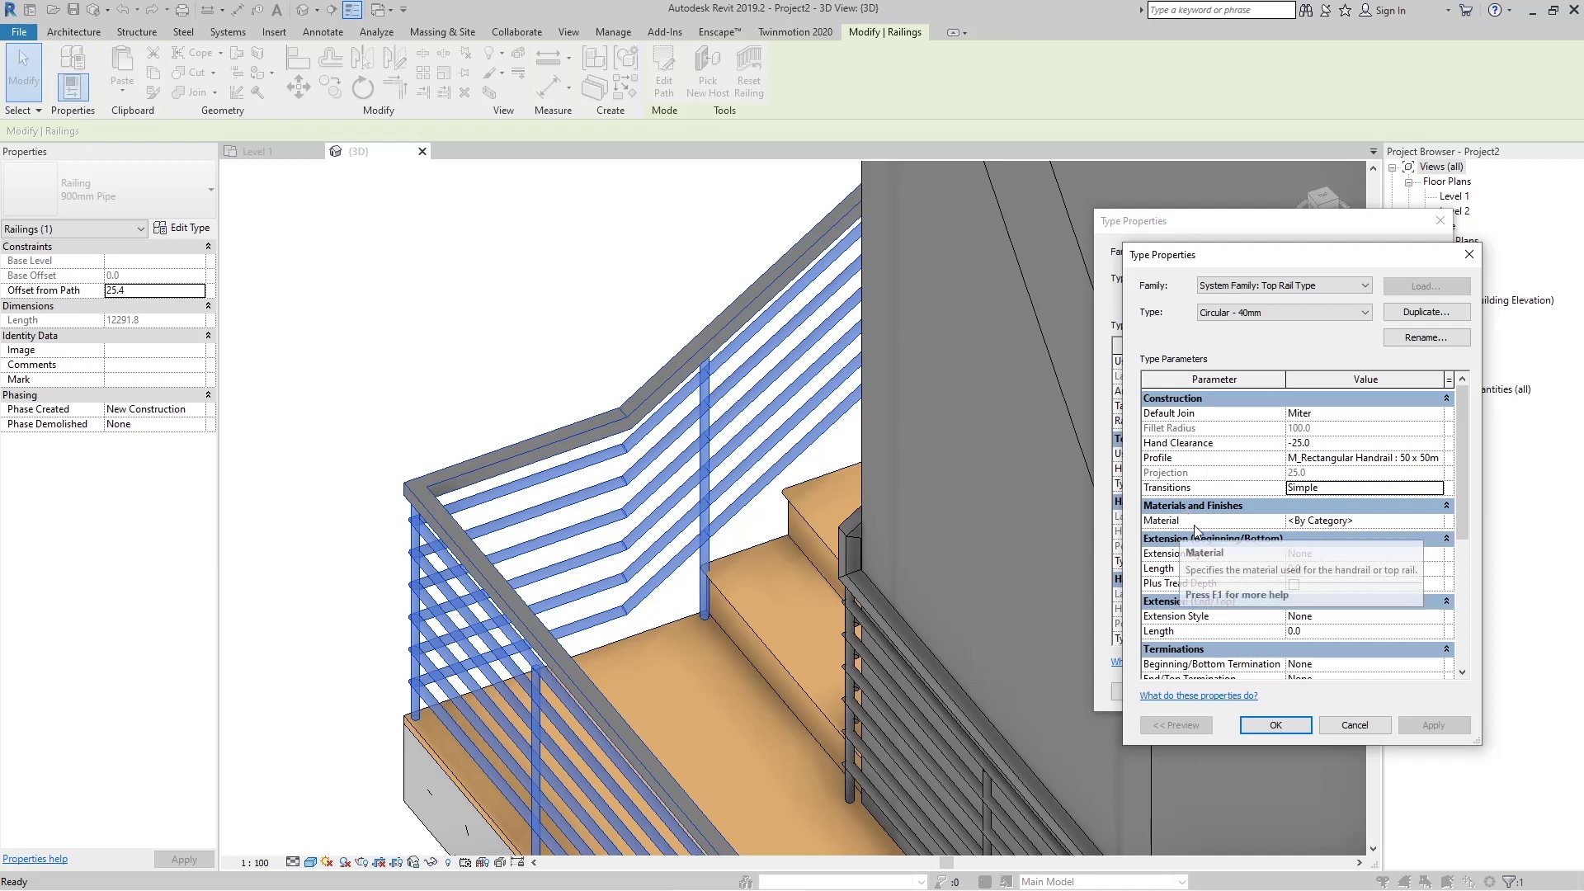
{"action": "scroll", "coordinate": [1315, 494], "scroll_direction": "down", "scroll_amount": 2}
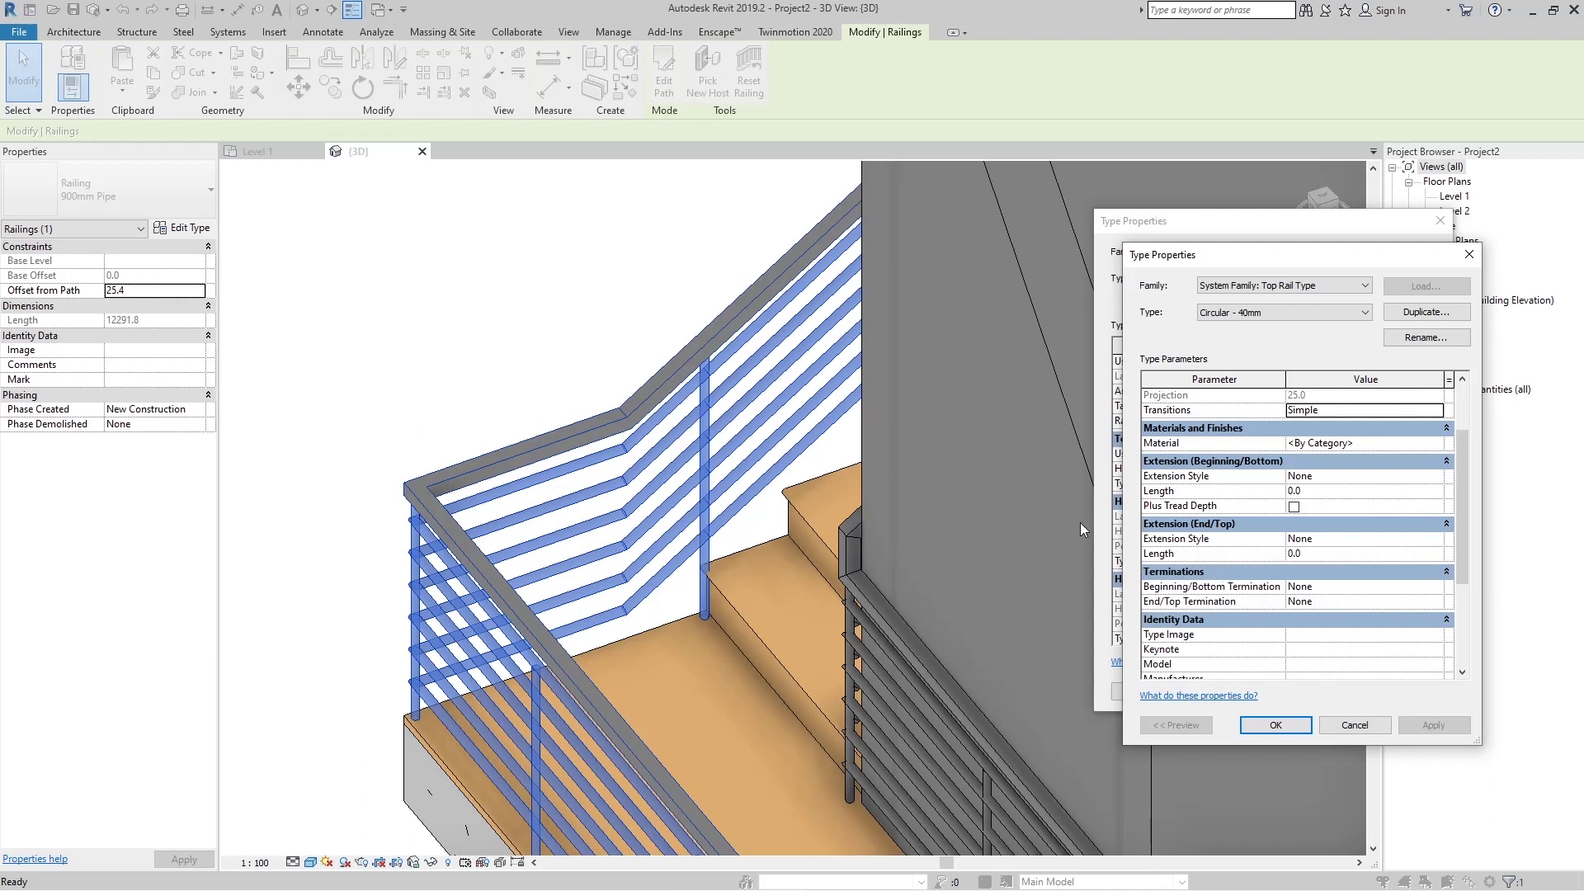
{"action": "left_click", "coordinate": [1293, 726]}
Confirm the type changes, reselect the lower flight's railing and open its Circular - 40mm top rail type
{"action": "left_click", "coordinate": [1275, 696]}
{"action": "scroll", "coordinate": [989, 534], "scroll_direction": "down", "scroll_amount": 5}
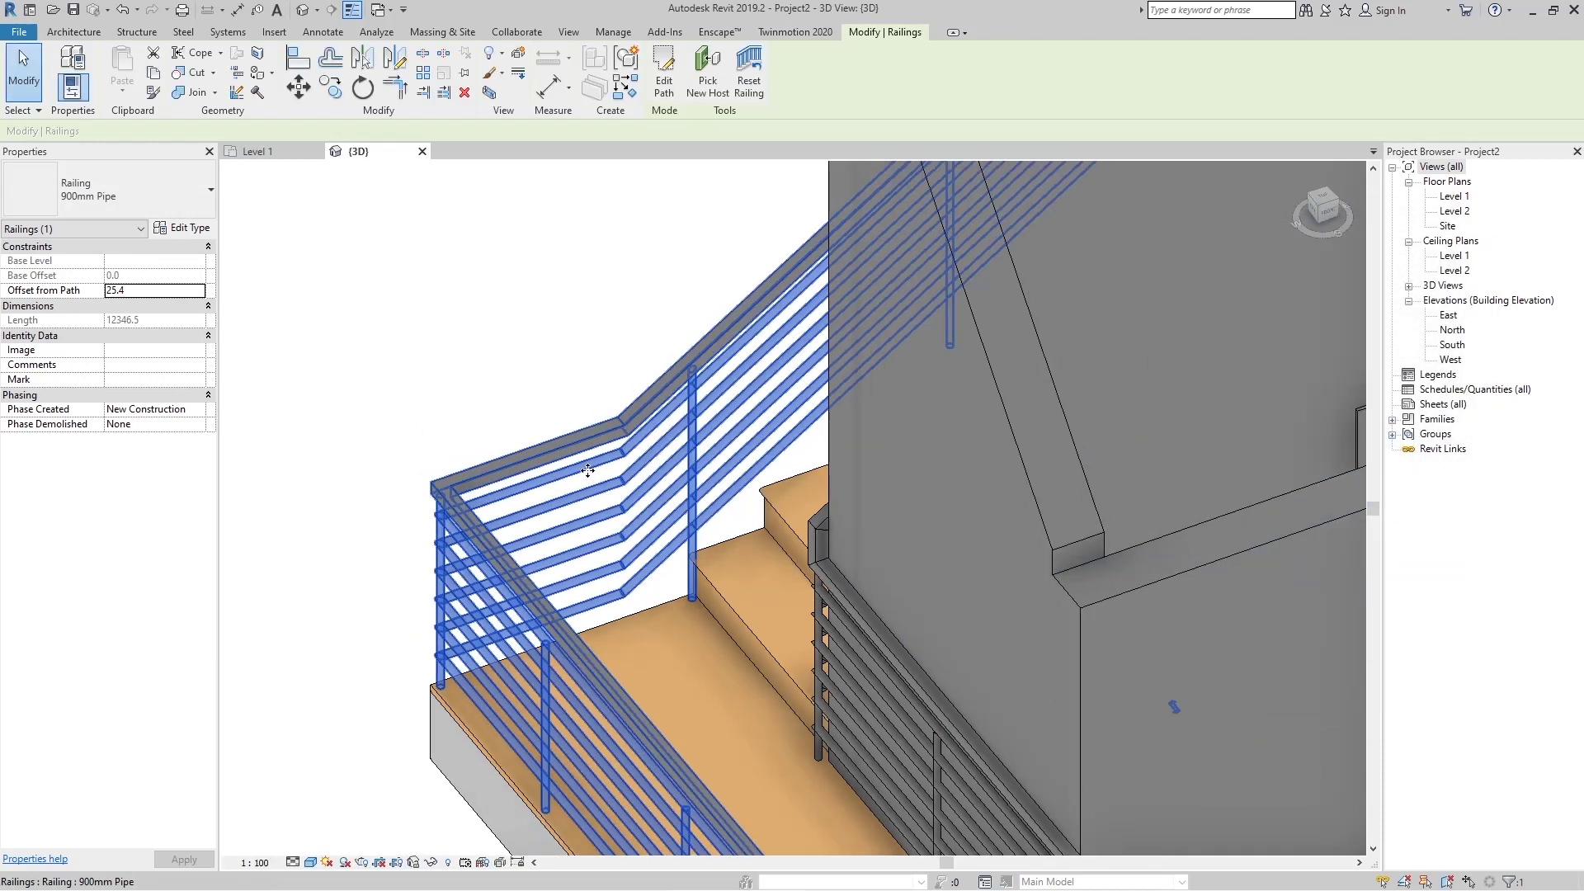
{"action": "key", "text": "Escape"}
{"action": "middle_click_drag", "start_coordinate": [990, 533], "coordinate": [761, 665], "text": "shift"}
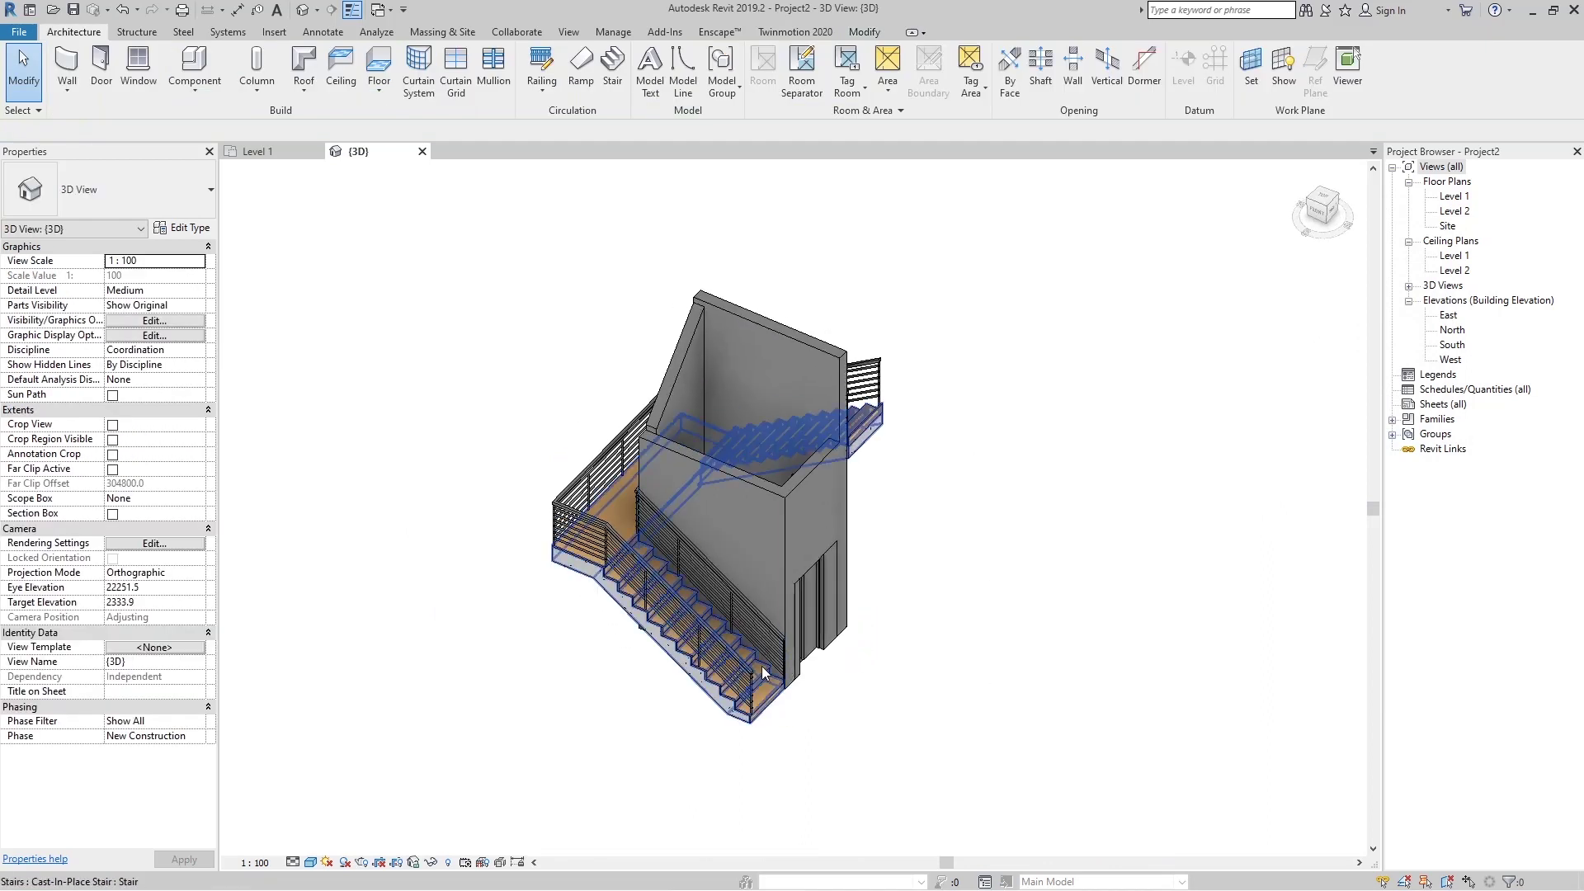
{"action": "scroll", "coordinate": [828, 640], "scroll_direction": "up", "scroll_amount": 6}
{"action": "scroll", "coordinate": [796, 479], "scroll_direction": "down", "scroll_amount": 1}
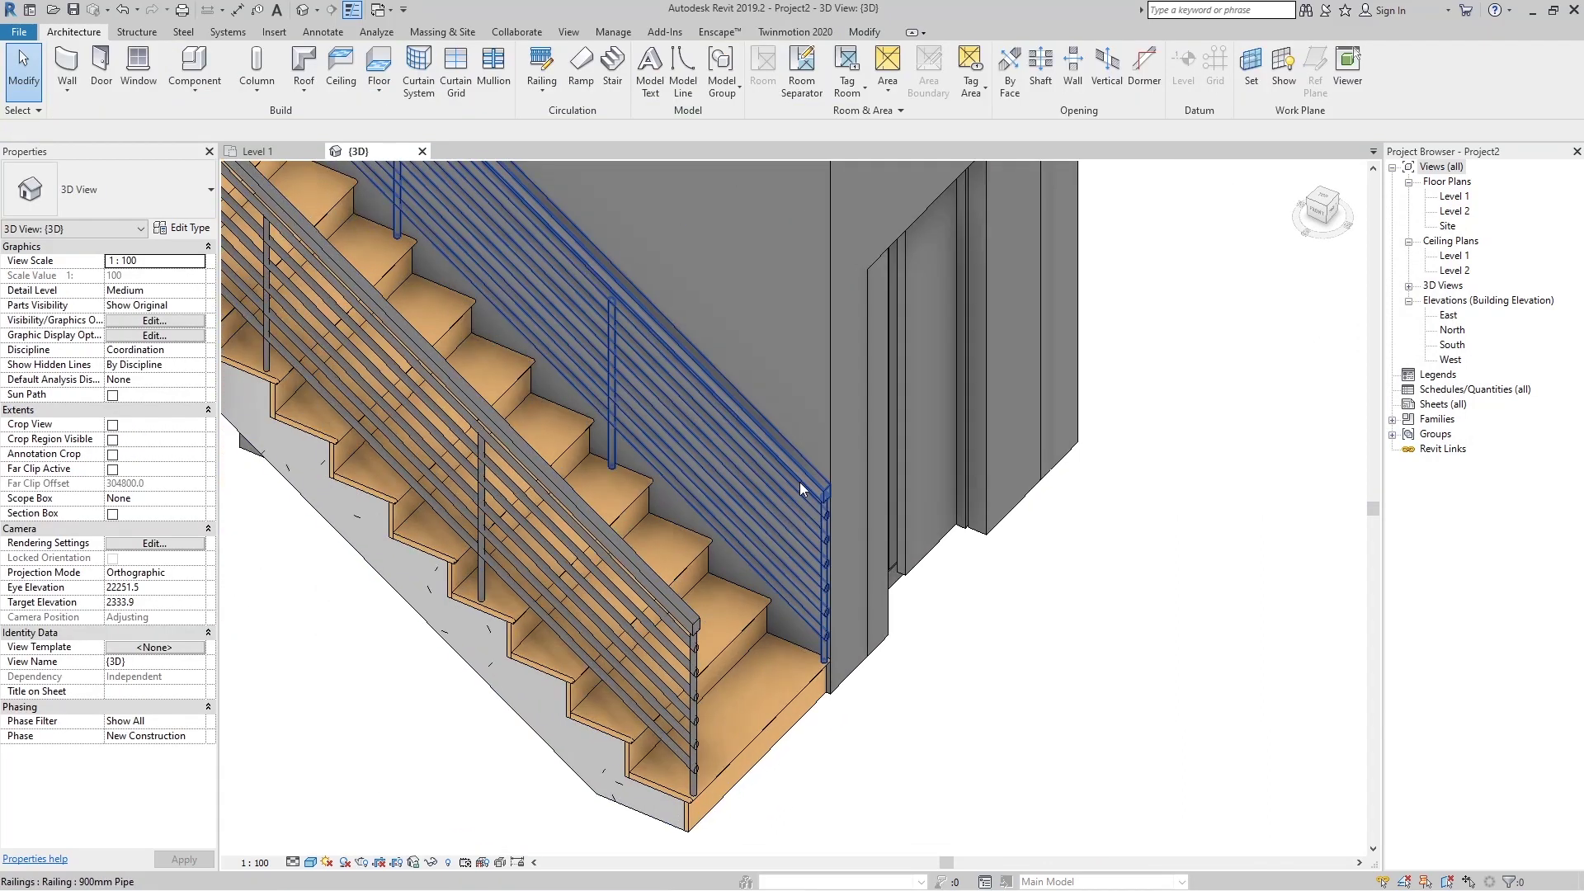
{"action": "left_click", "coordinate": [799, 481]}
{"action": "left_click", "coordinate": [184, 229]}
{"action": "left_click", "coordinate": [1440, 575]}
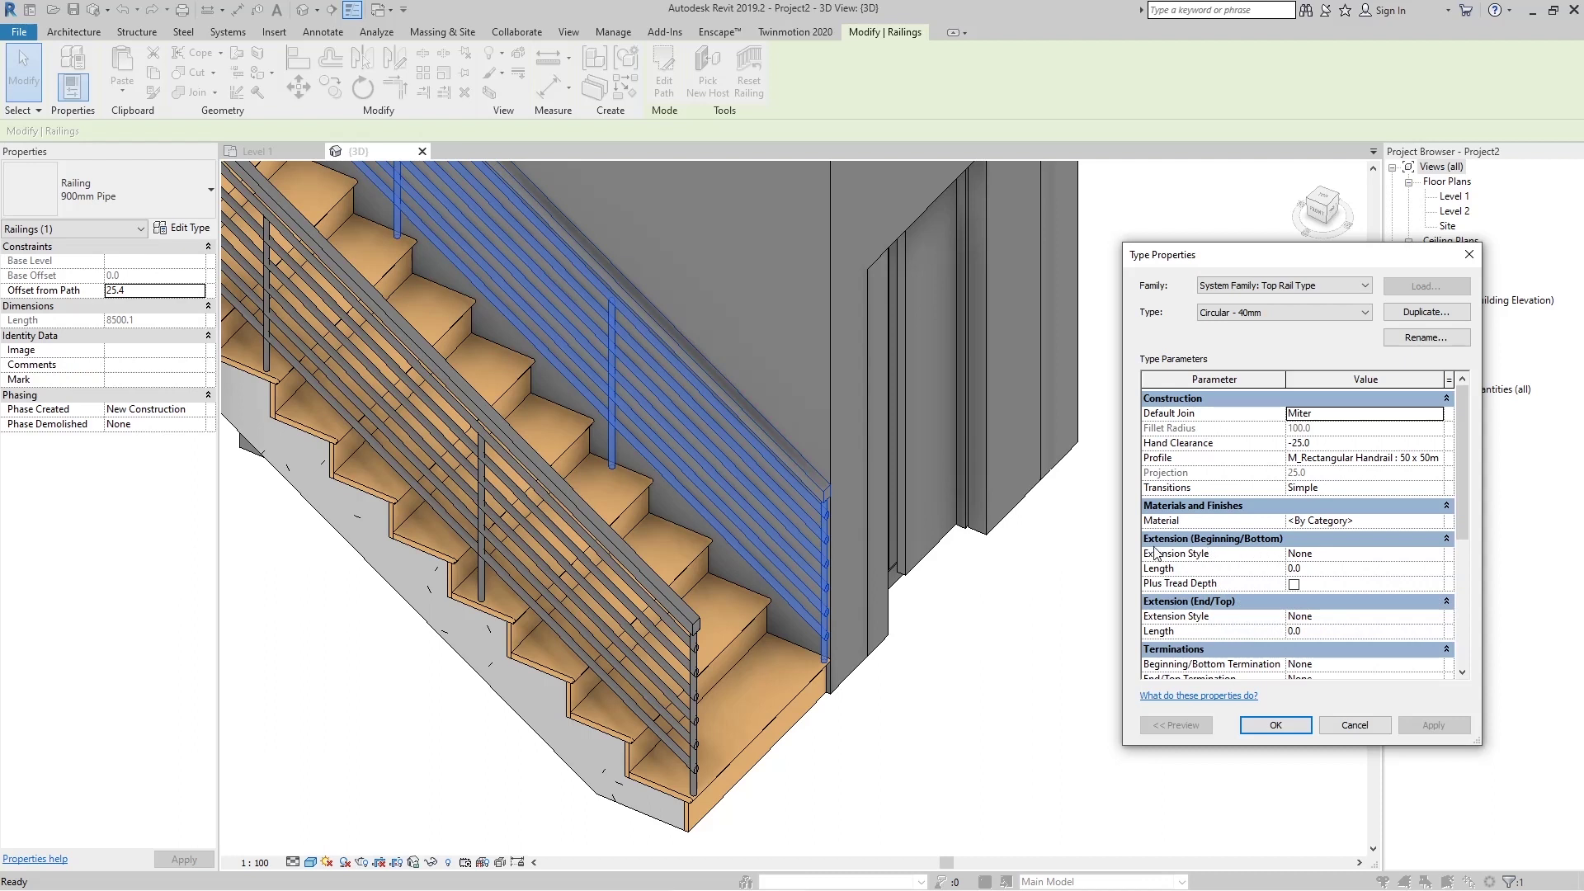
Set the top rail's bottom extension to Wall style, 300 long, with Plus Tread Depth
{"action": "left_click", "coordinate": [1436, 554]}
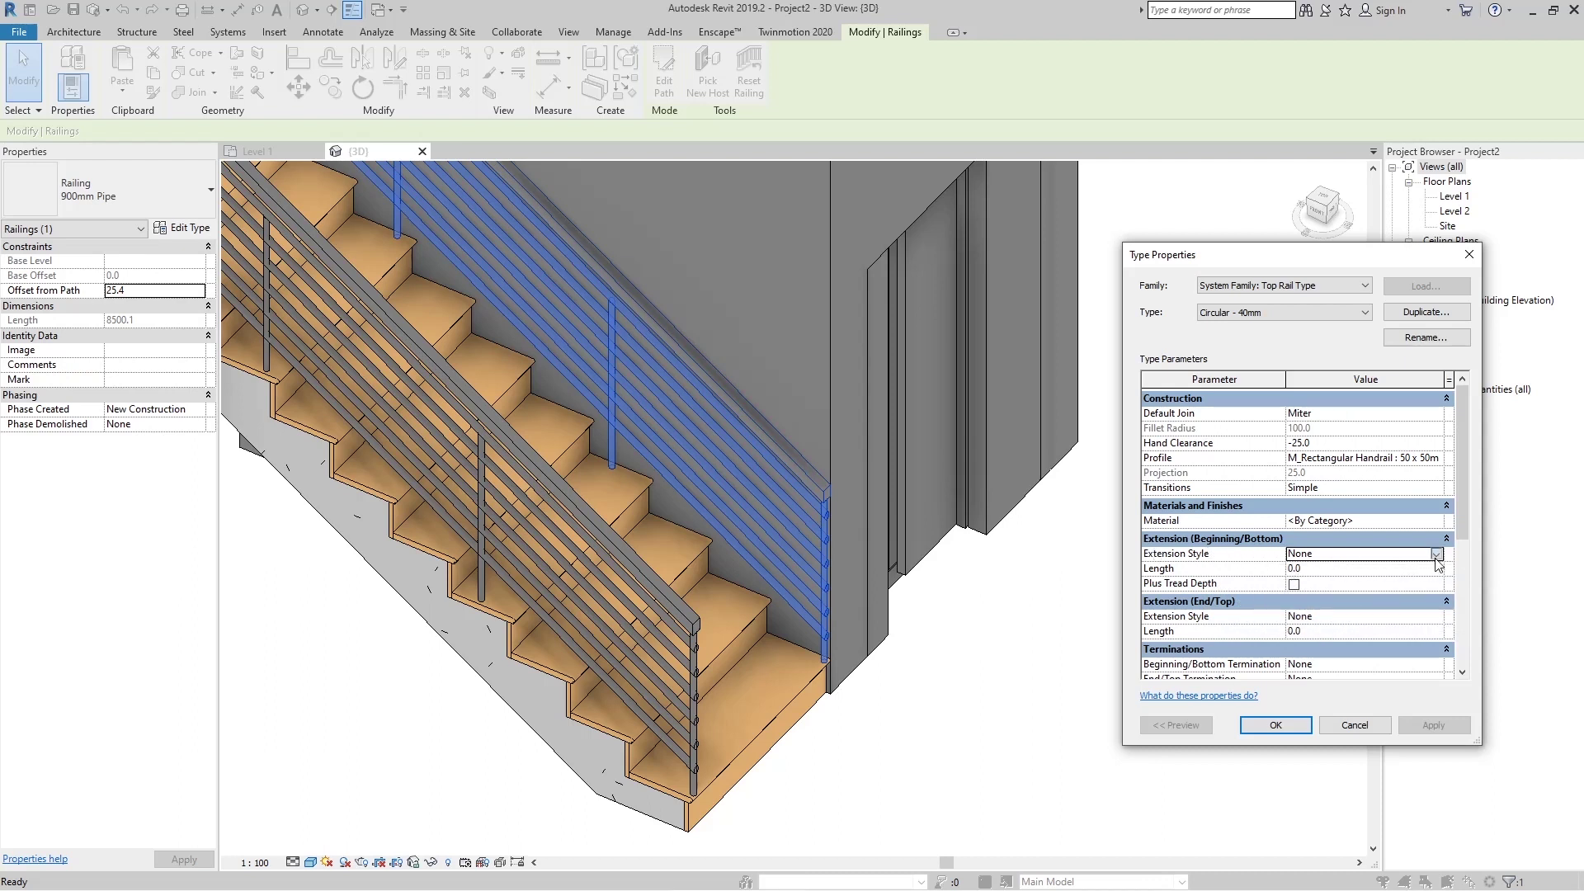
{"action": "left_click", "coordinate": [1437, 554]}
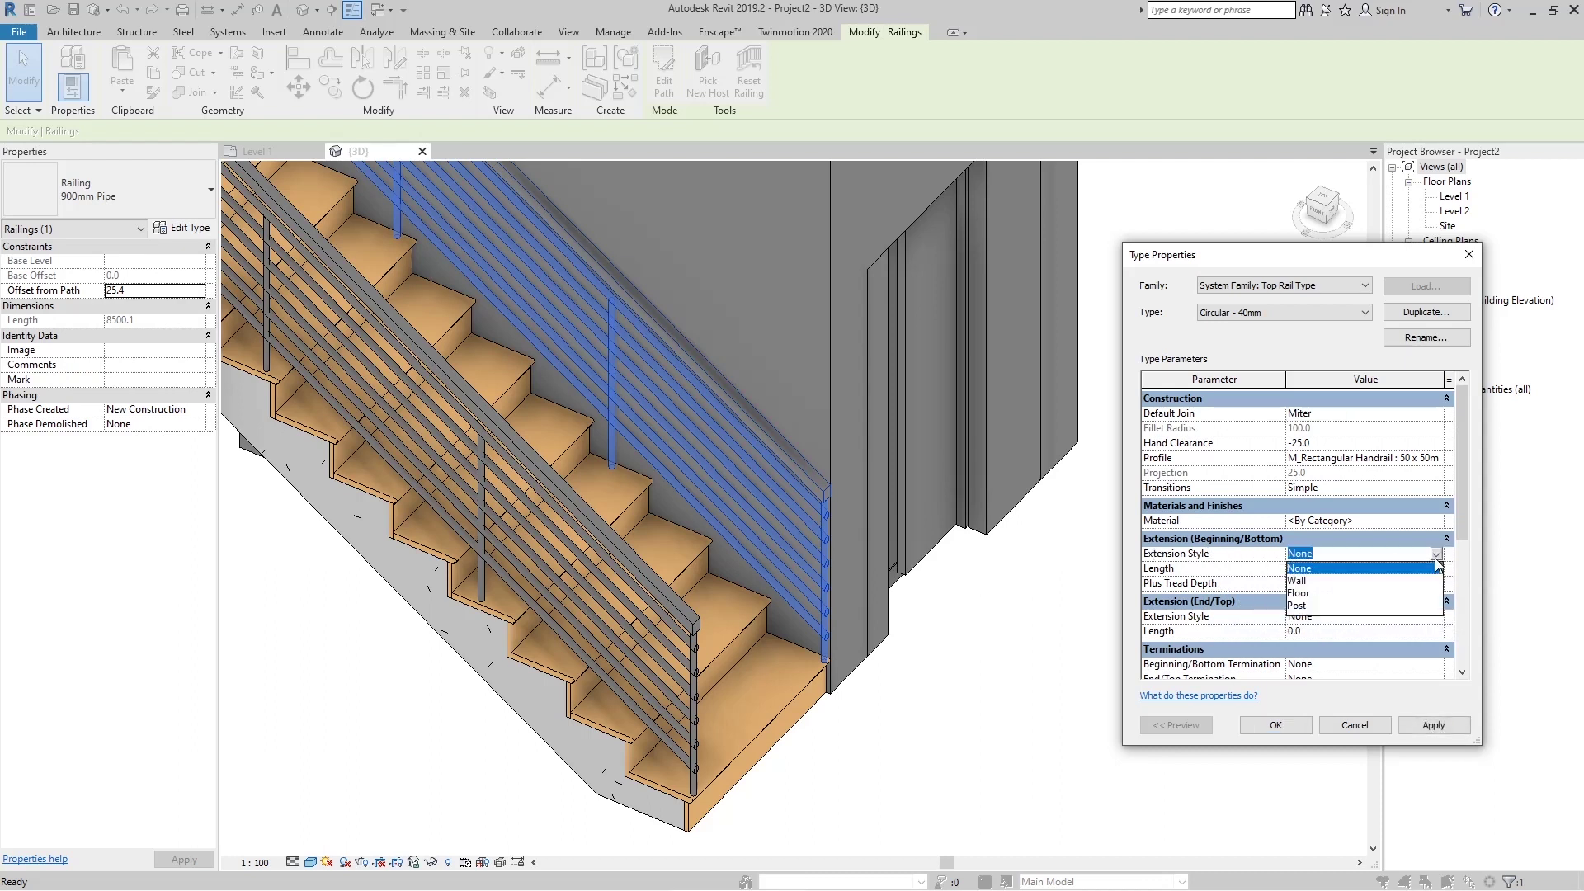
{"action": "left_click", "coordinate": [1303, 581]}
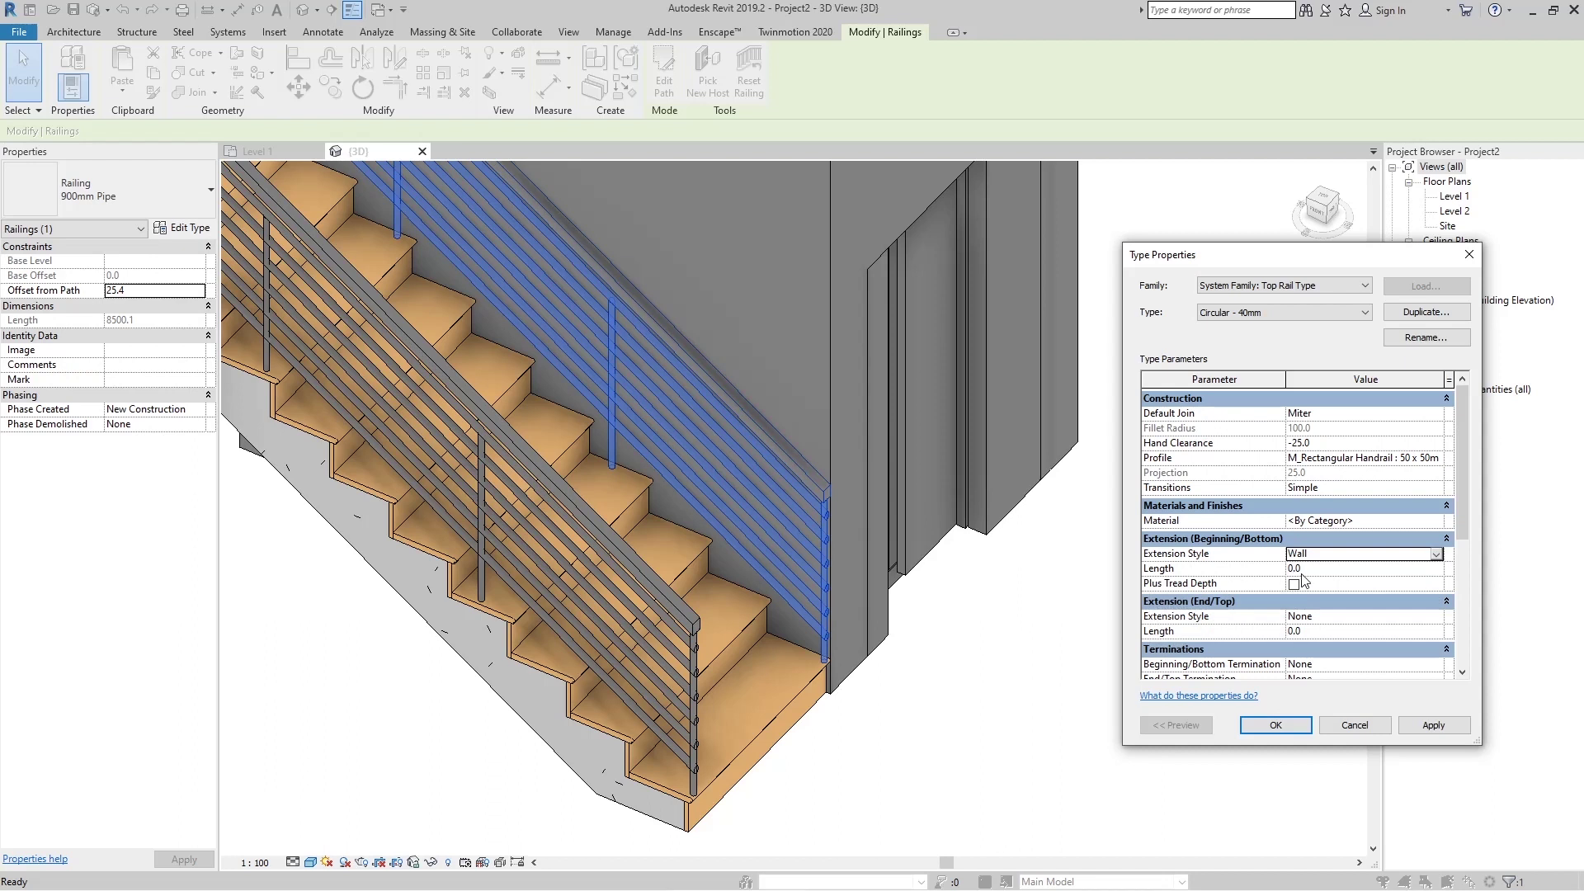
{"action": "left_click", "coordinate": [1323, 569]}
{"action": "left_click", "coordinate": [1434, 725]}
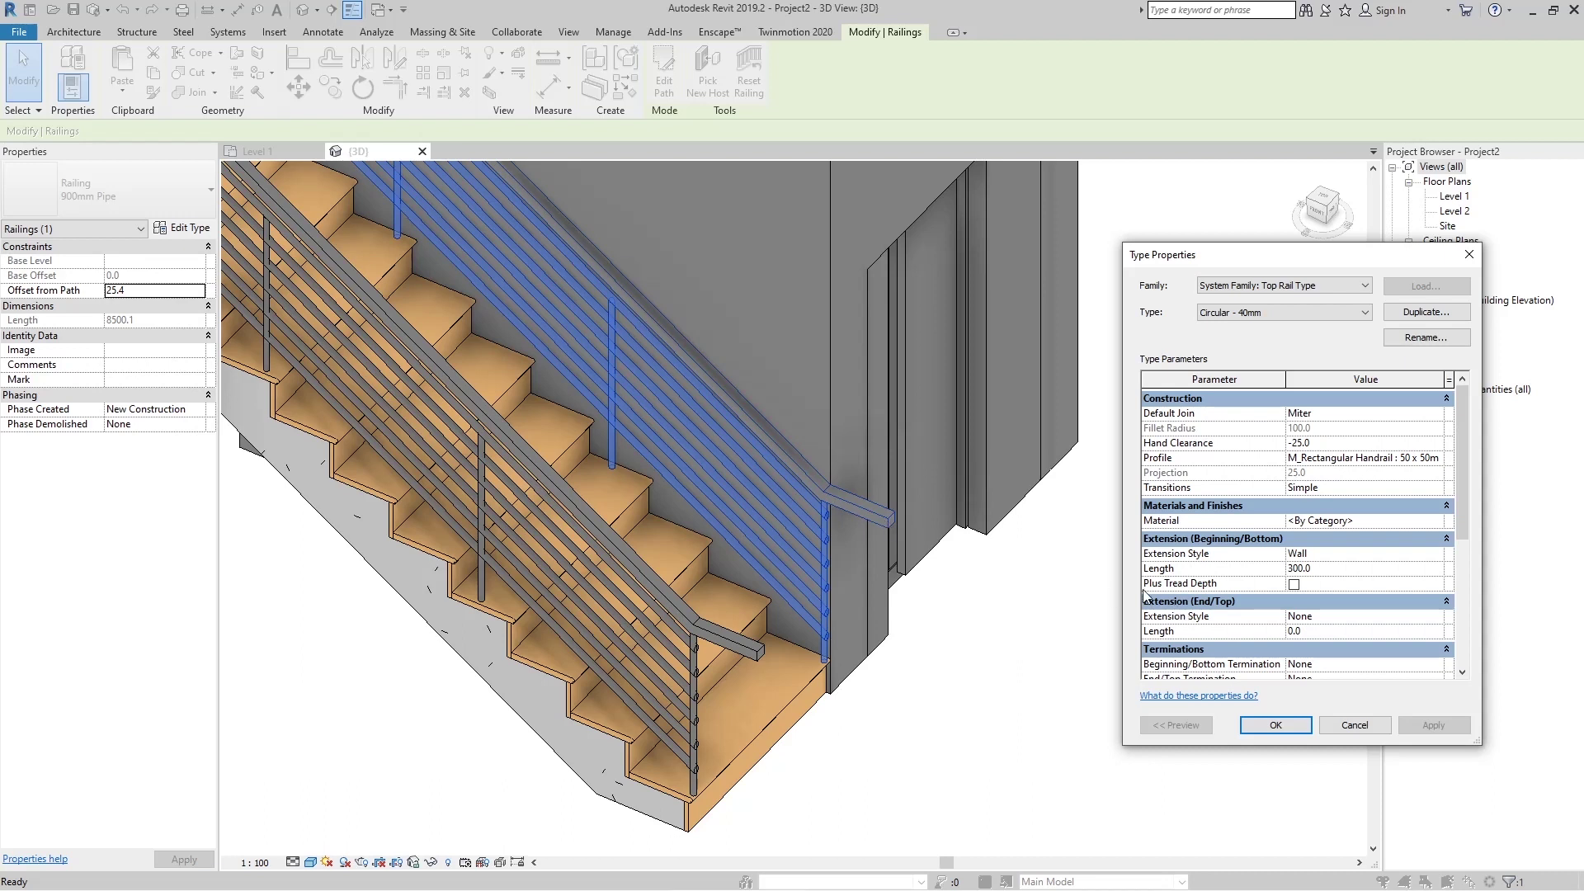
{"action": "mouse_move", "coordinate": [1159, 592]}
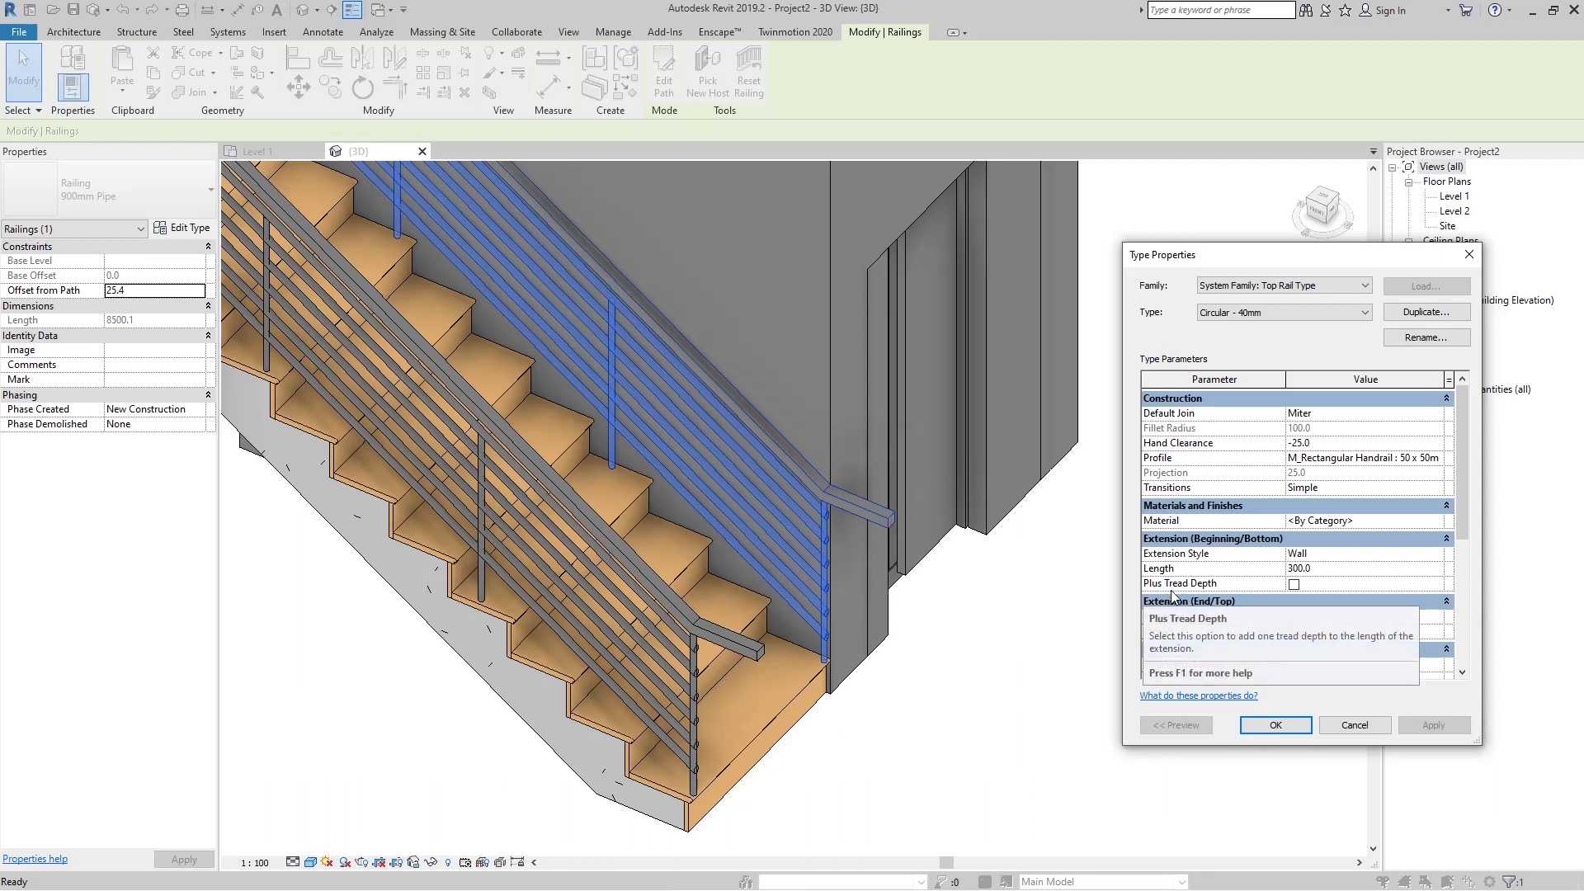
{"action": "left_click", "coordinate": [1294, 585]}
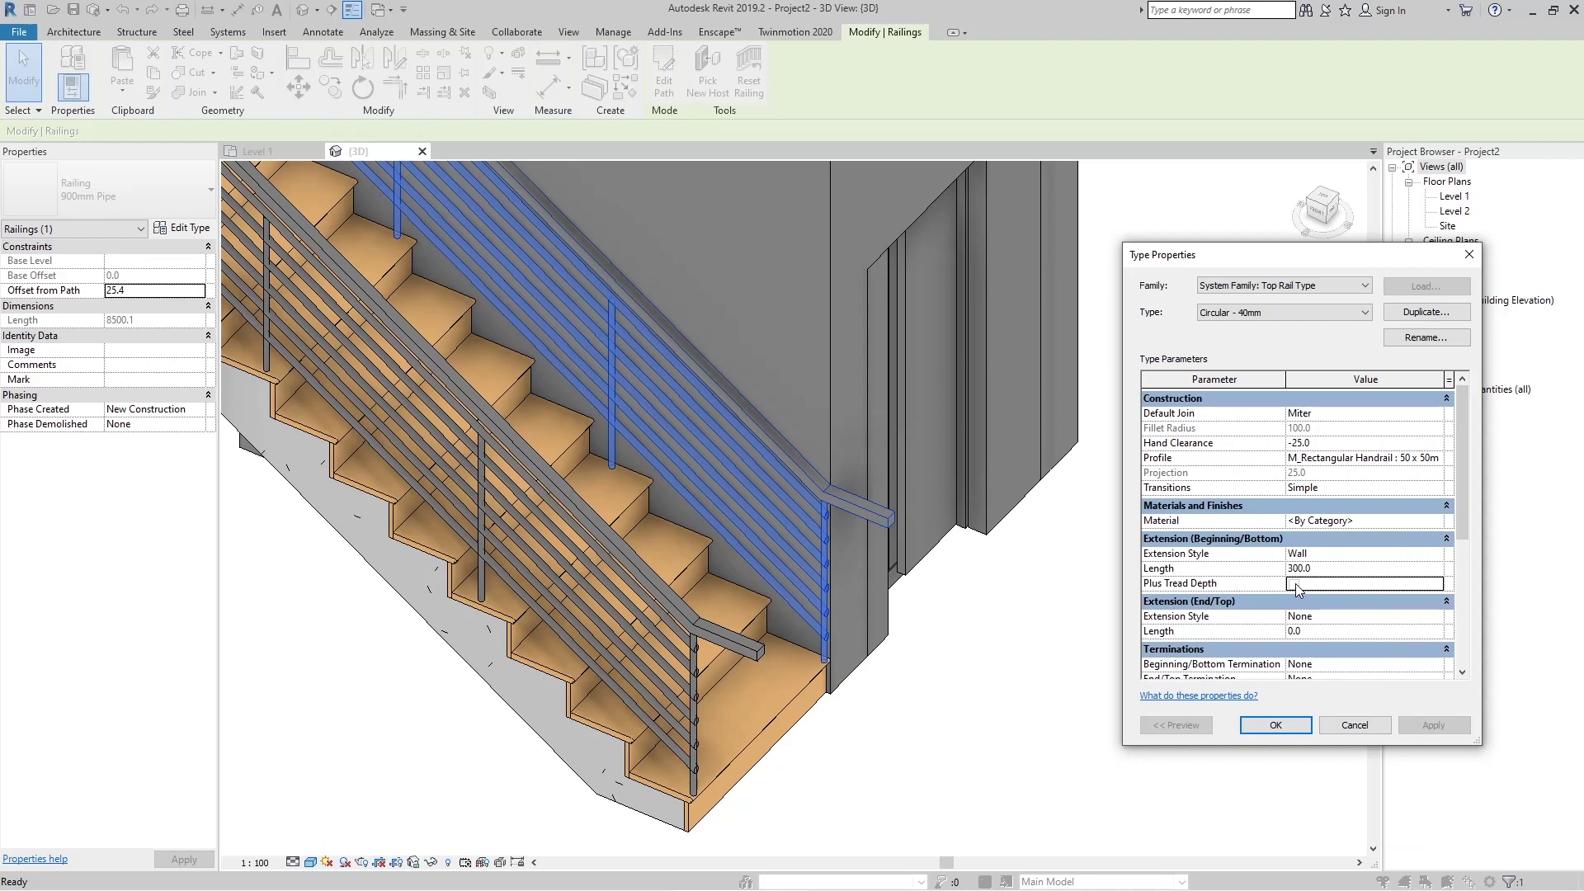
{"action": "left_click", "coordinate": [1414, 725]}
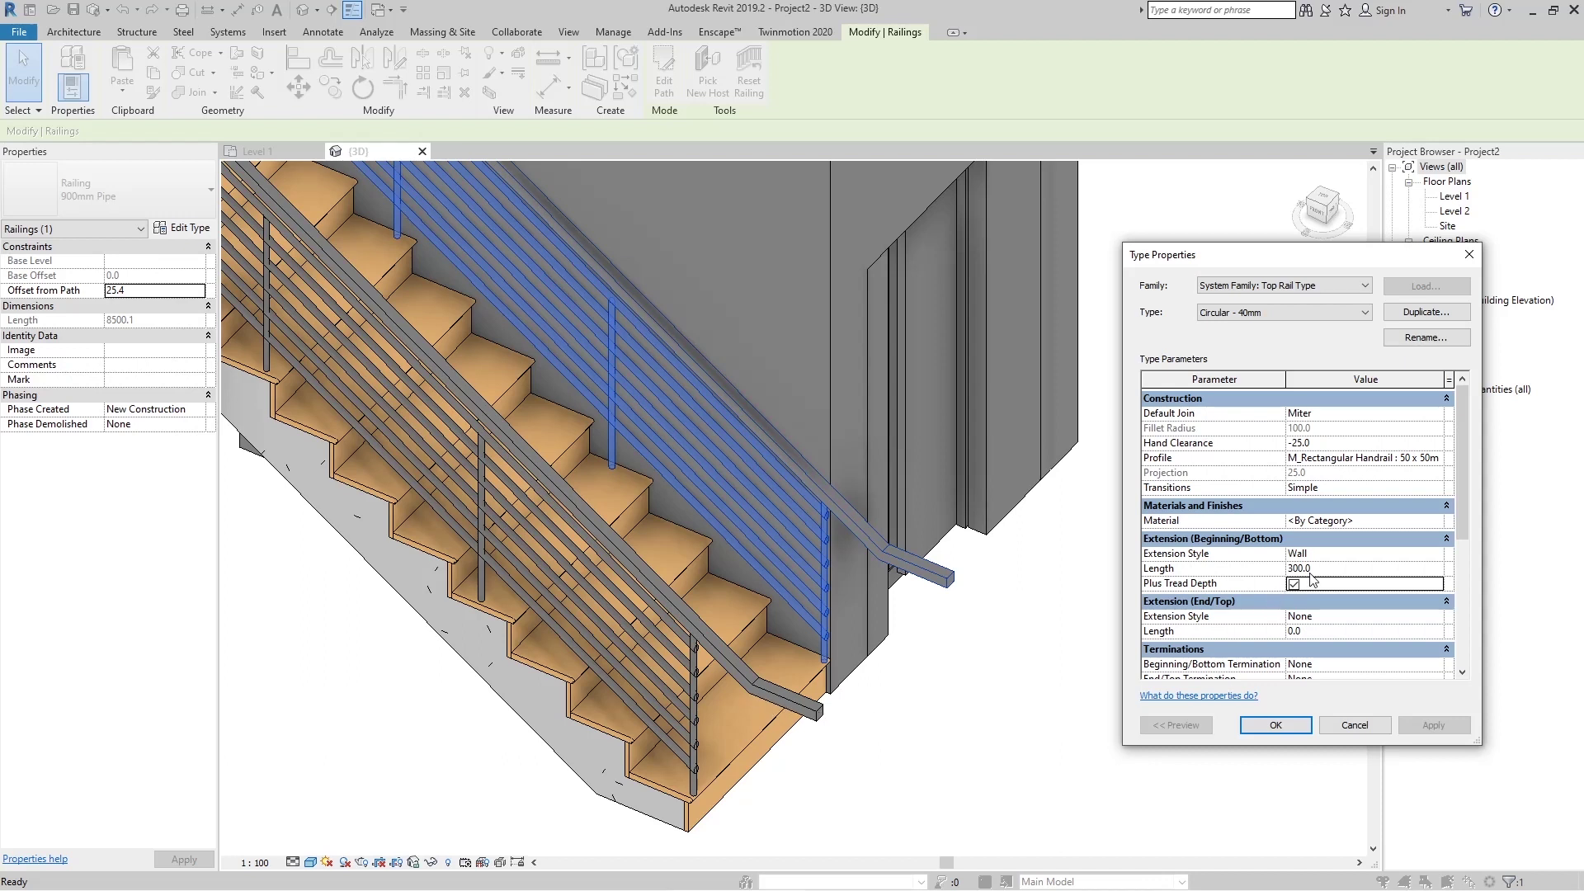
Switch the top rail's bottom extension style to Floor and apply
{"action": "left_click", "coordinate": [1401, 556]}
{"action": "left_click", "coordinate": [1436, 554]}
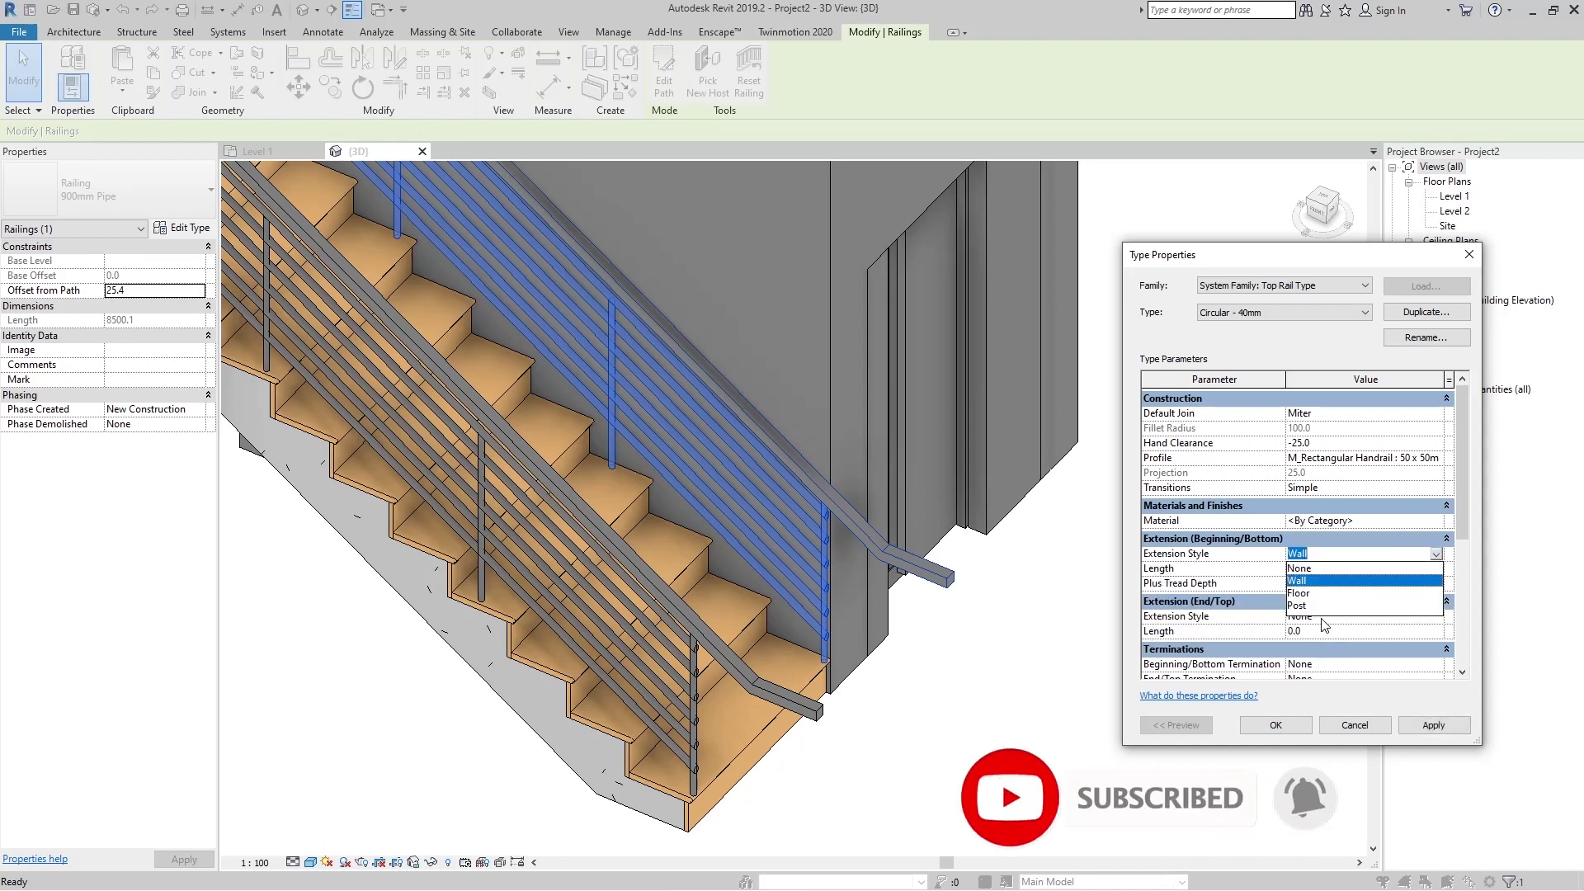
{"action": "left_click", "coordinate": [1299, 593]}
{"action": "left_click", "coordinate": [1414, 724]}
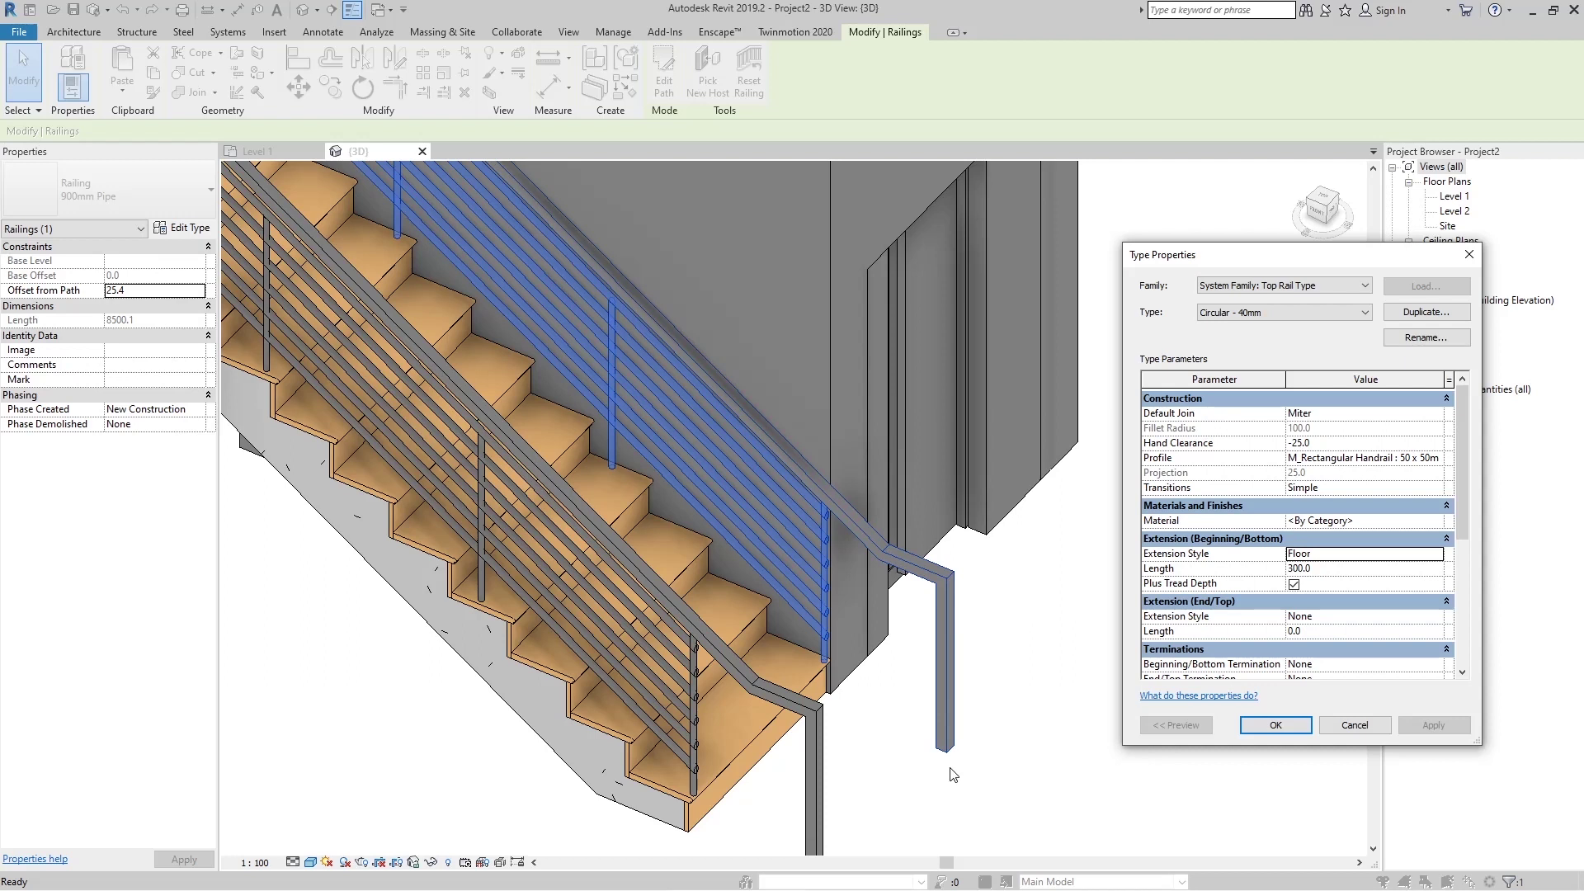
Change the bottom extension style to Post, apply, and close the type dialogs
{"action": "left_click", "coordinate": [1437, 562]}
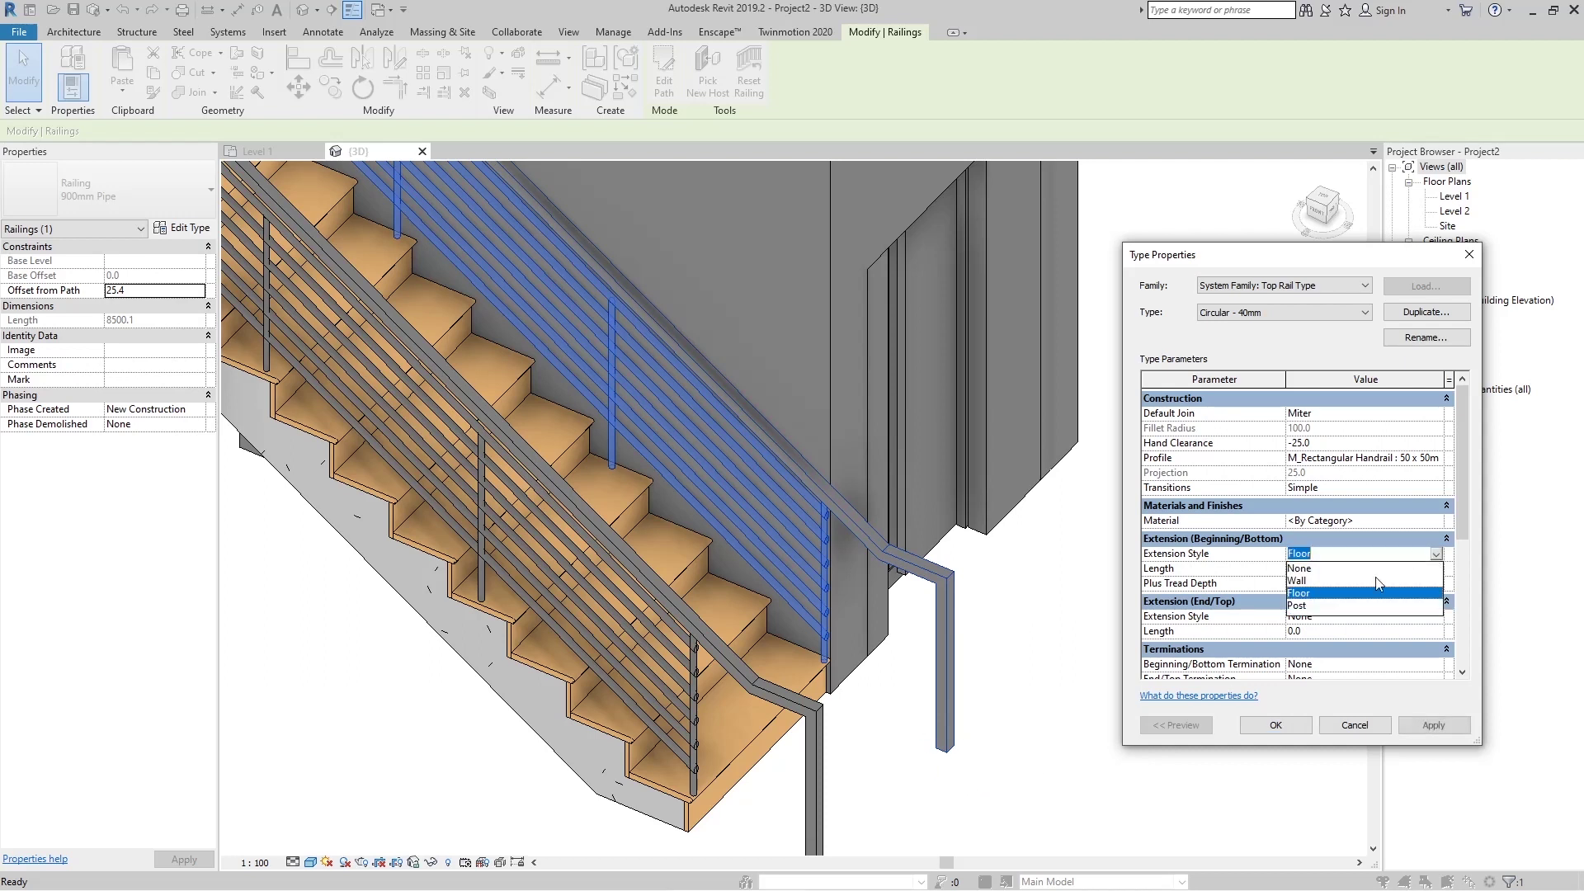
{"action": "left_click", "coordinate": [1307, 615]}
{"action": "left_click", "coordinate": [1418, 724]}
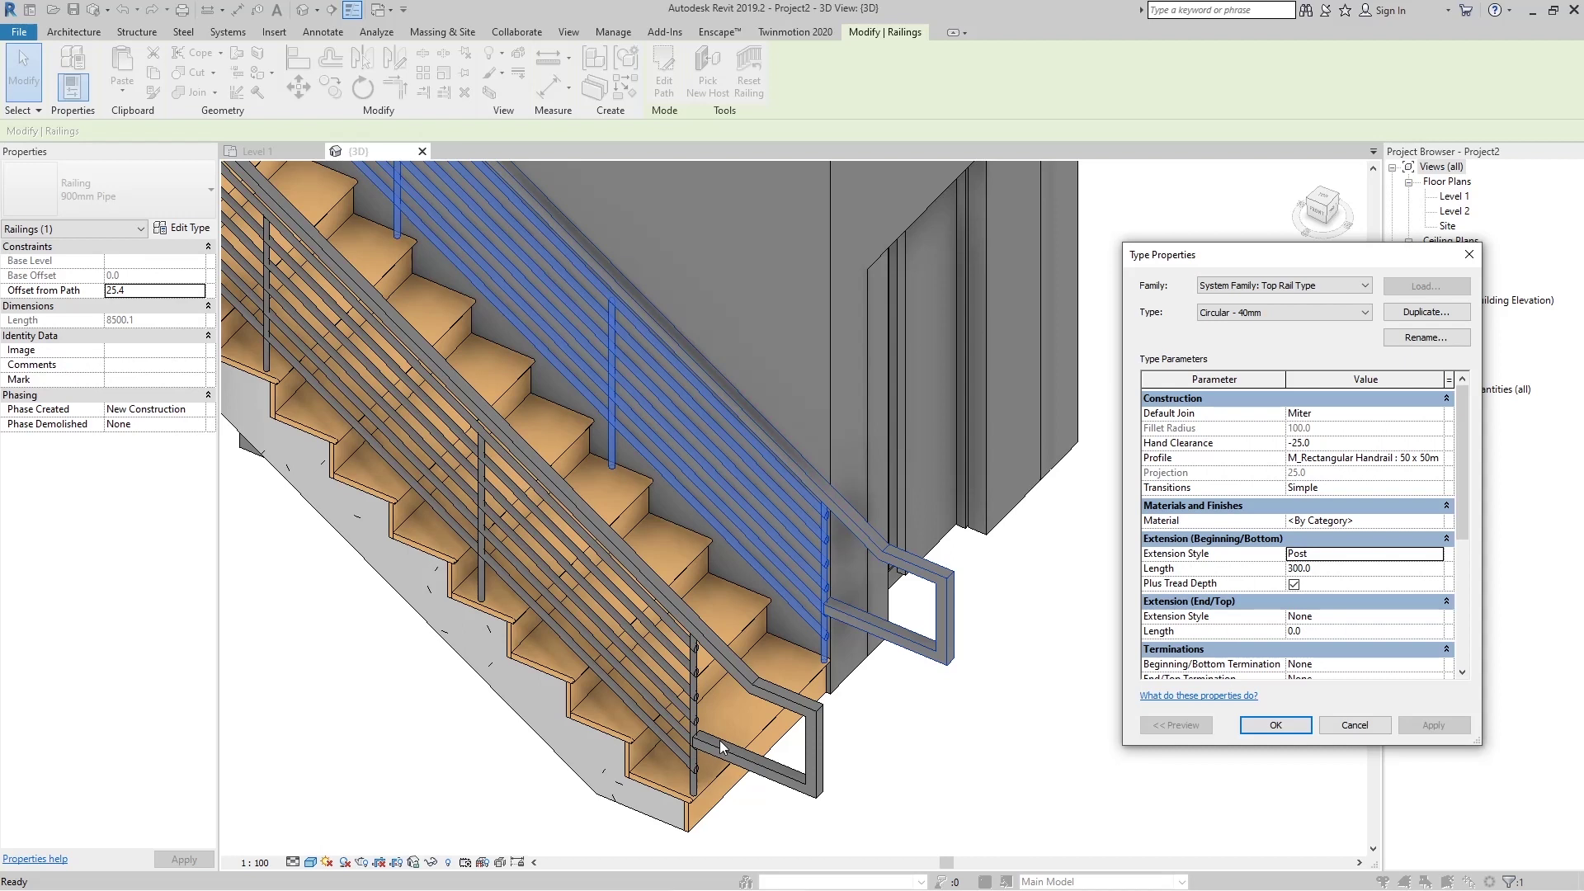
{"action": "key", "text": "Return"}
{"action": "left_click", "coordinate": [1433, 725]}
{"action": "left_click", "coordinate": [1276, 724]}
Select the upper flight's railing and open its top rail type properties
{"action": "key", "text": "Escape"}
{"action": "middle_click_drag", "start_coordinate": [847, 573], "coordinate": [677, 371], "text": "shift"}
{"action": "scroll", "coordinate": [665, 235], "scroll_direction": "up", "scroll_amount": 3}
{"action": "left_click", "coordinate": [681, 294]}
{"action": "left_click", "coordinate": [183, 227]}
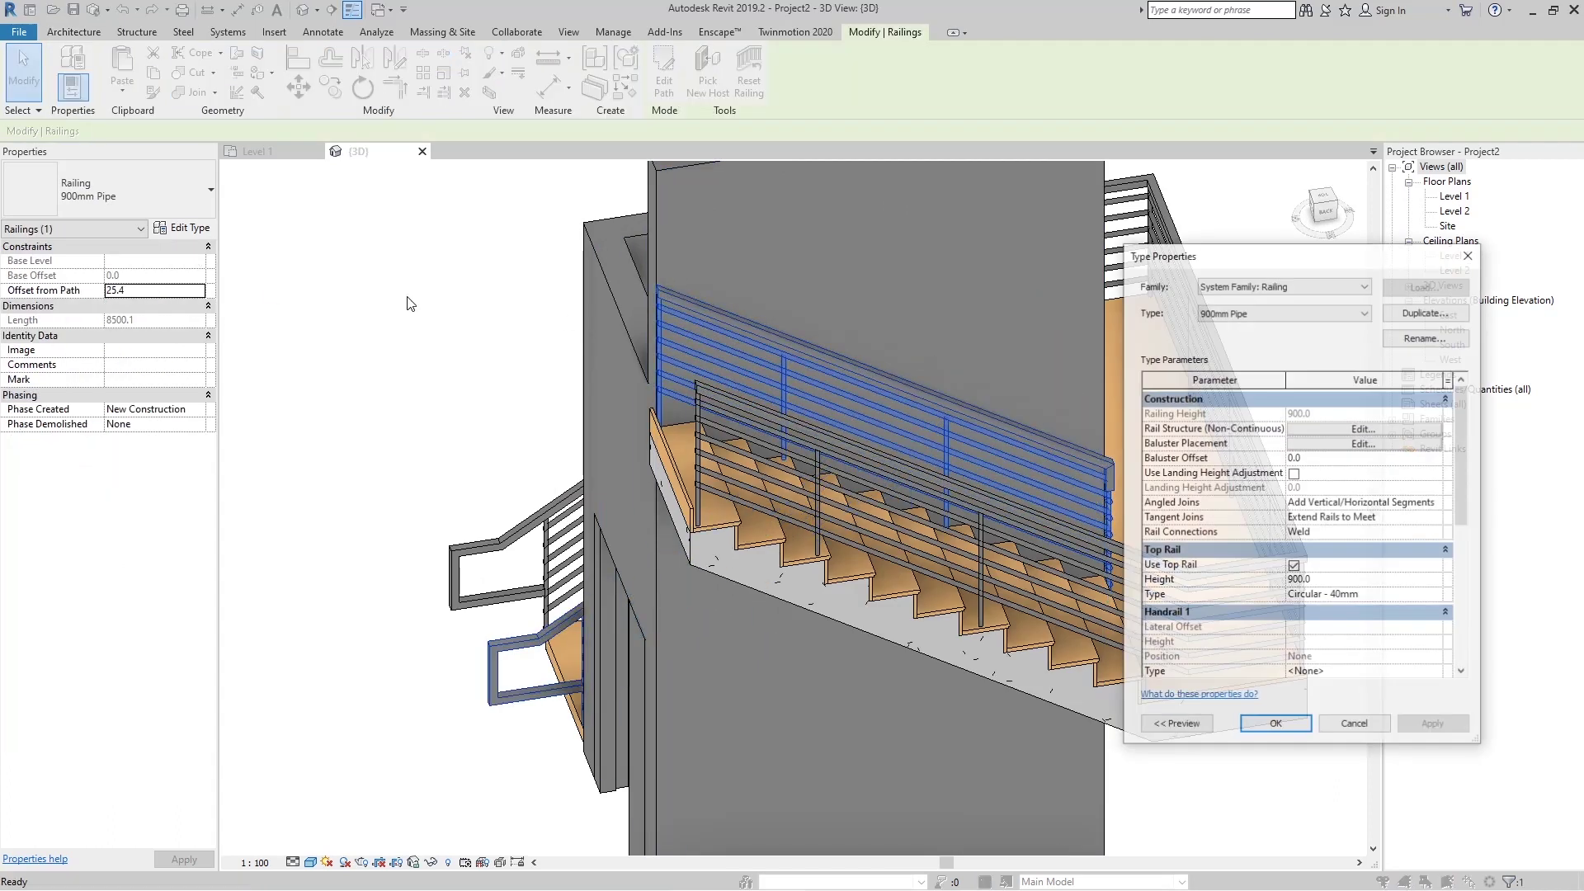
{"action": "left_click", "coordinate": [1442, 595]}
{"action": "left_click", "coordinate": [1442, 595]}
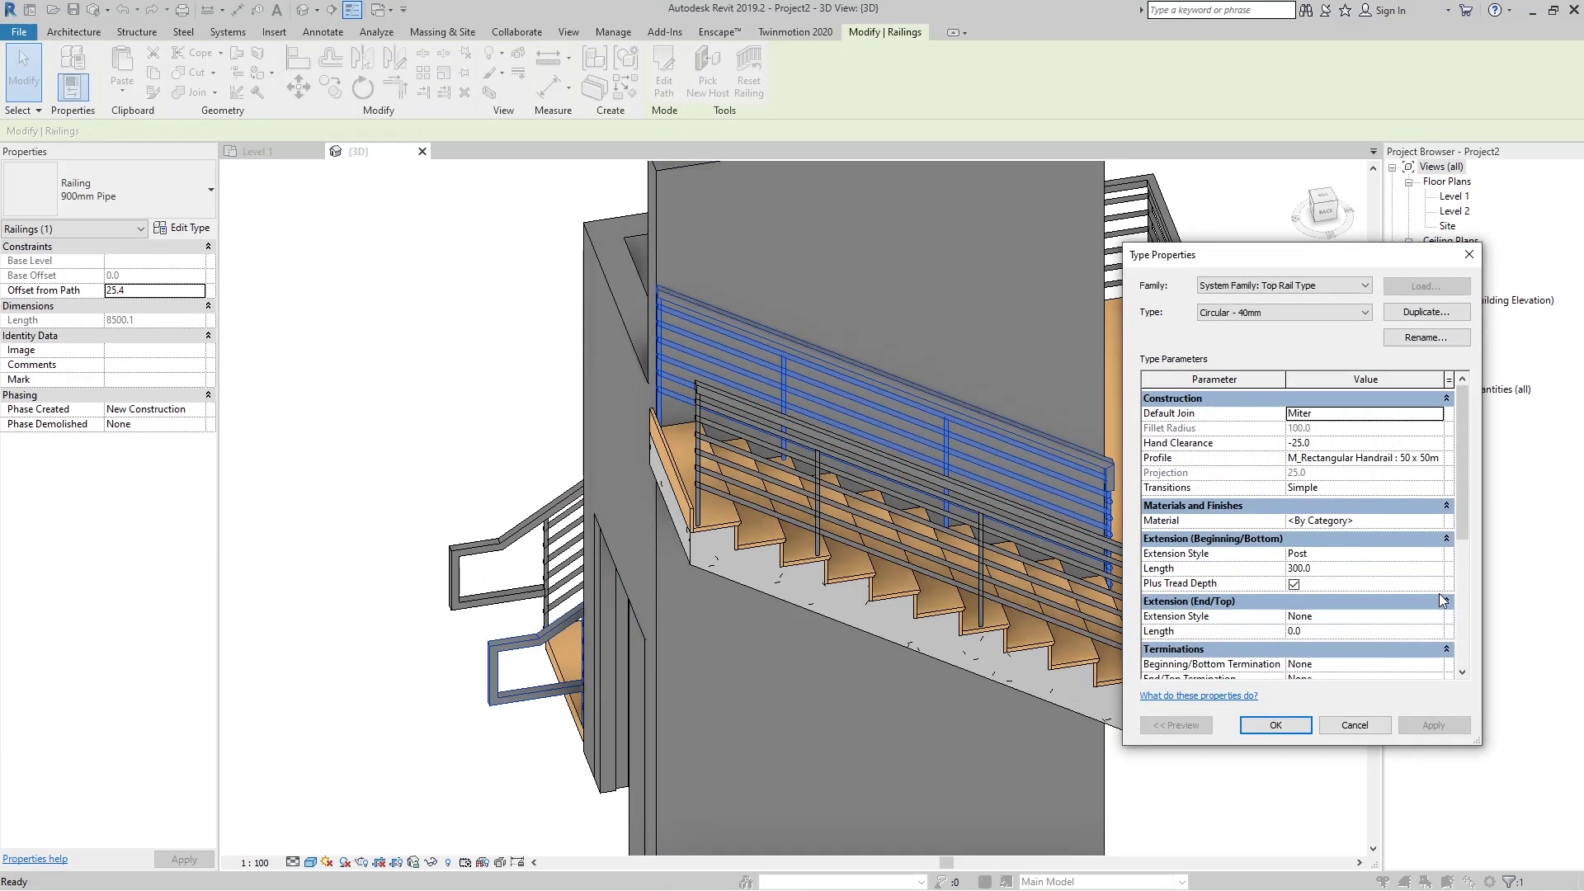
{"action": "scroll", "coordinate": [1385, 525], "scroll_direction": "down", "scroll_amount": 2}
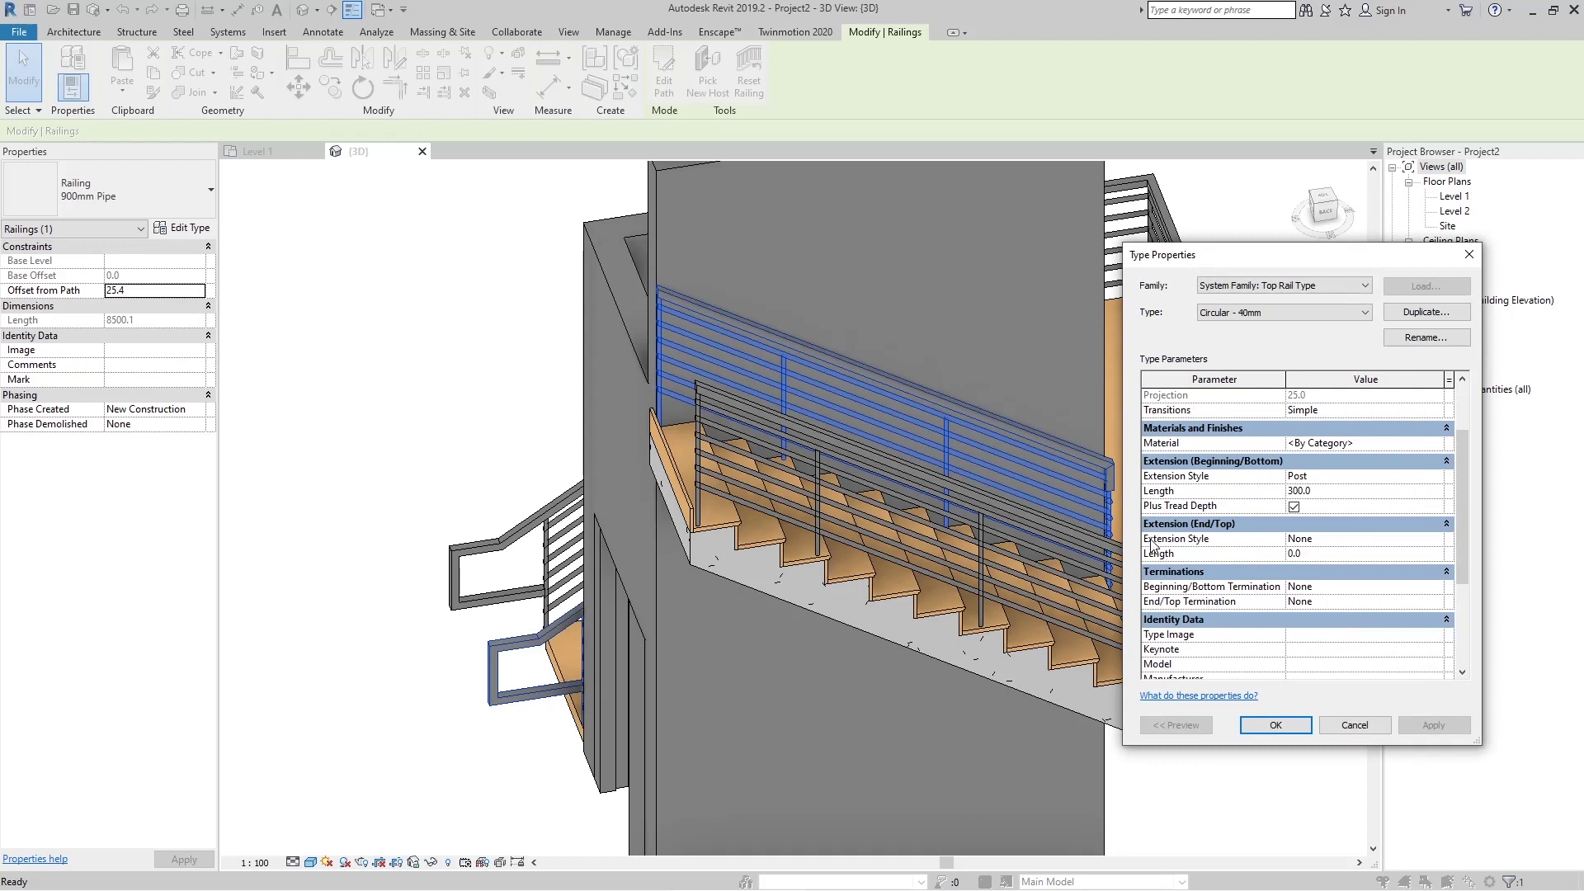
Set the top rail's End/Top extension to Wall style with 200 length
{"action": "left_click", "coordinate": [1427, 541]}
{"action": "left_click", "coordinate": [1436, 539]}
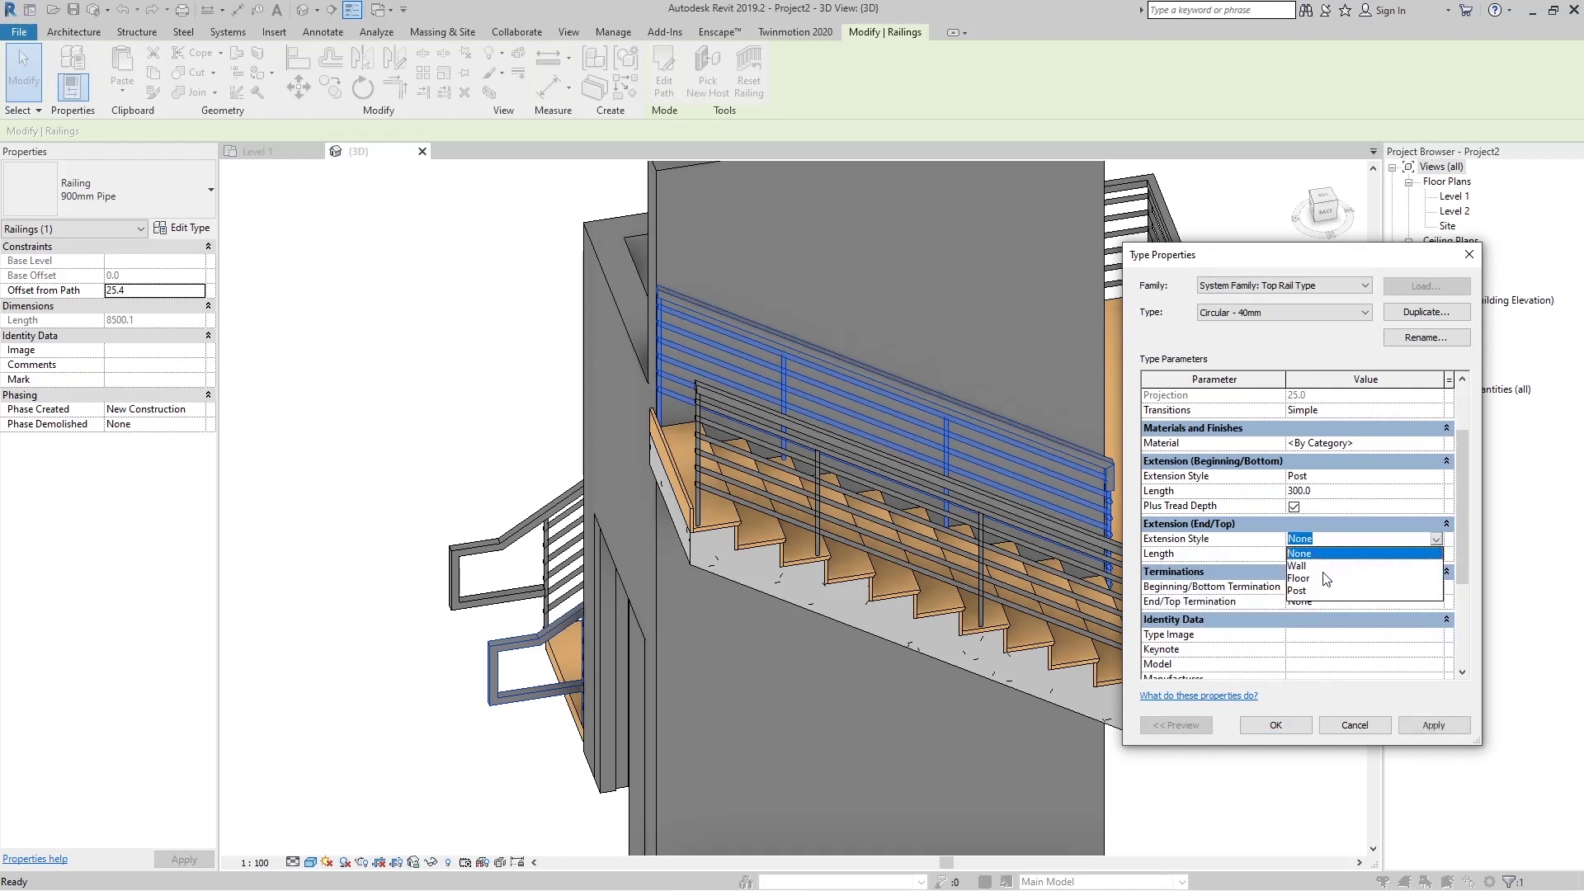
{"action": "left_click", "coordinate": [1308, 570]}
{"action": "left_click", "coordinate": [1362, 554]}
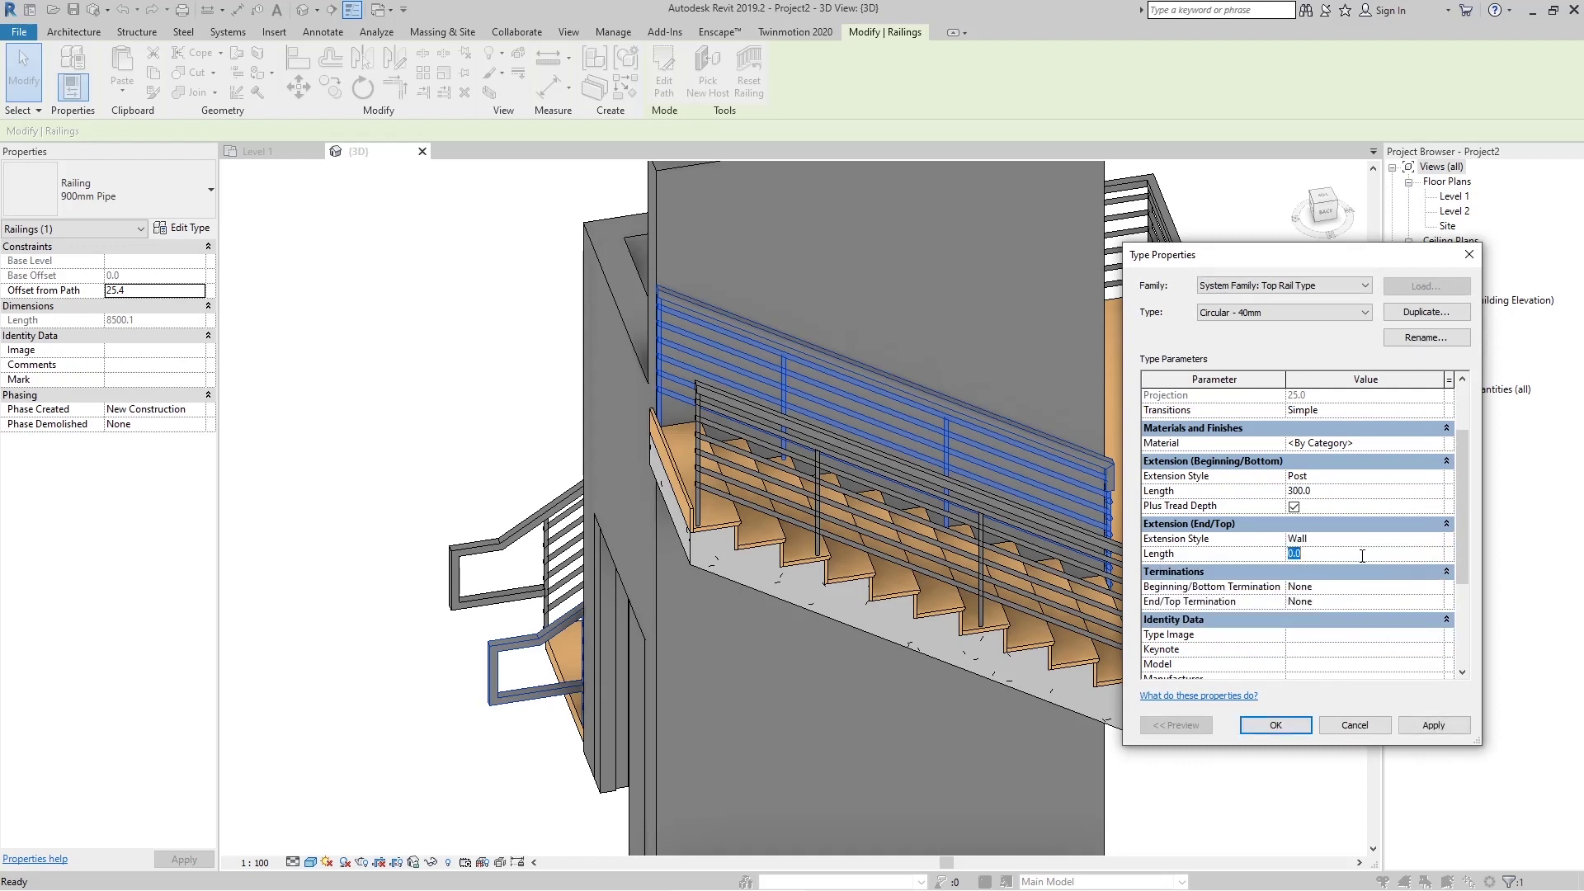
{"action": "left_click", "coordinate": [1433, 724]}
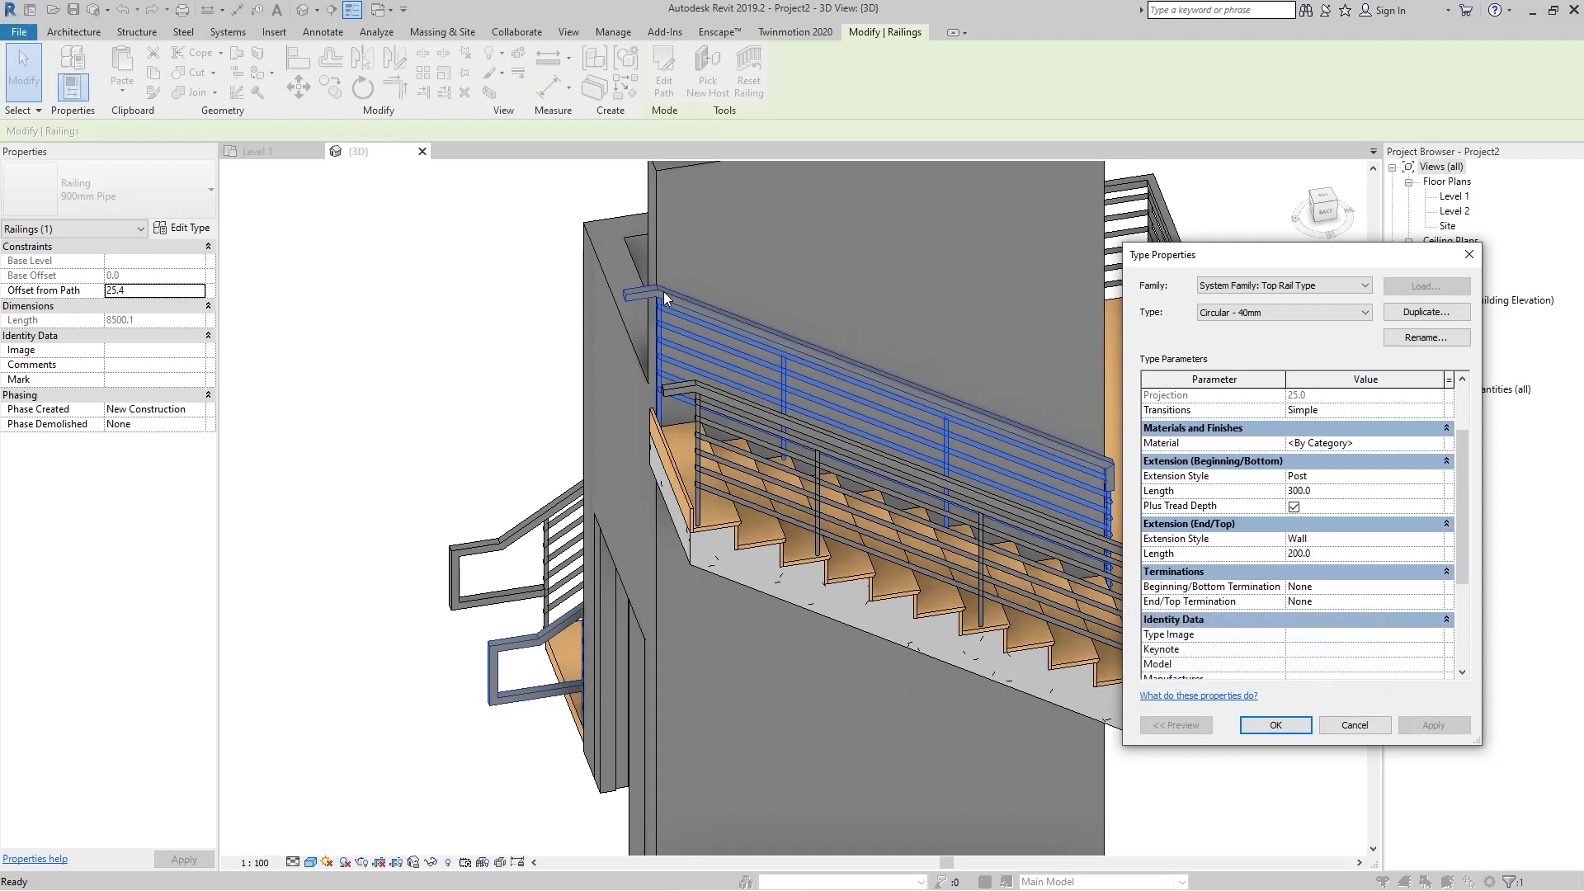
{"action": "left_click", "coordinate": [1414, 587]}
{"action": "left_click", "coordinate": [1436, 586]}
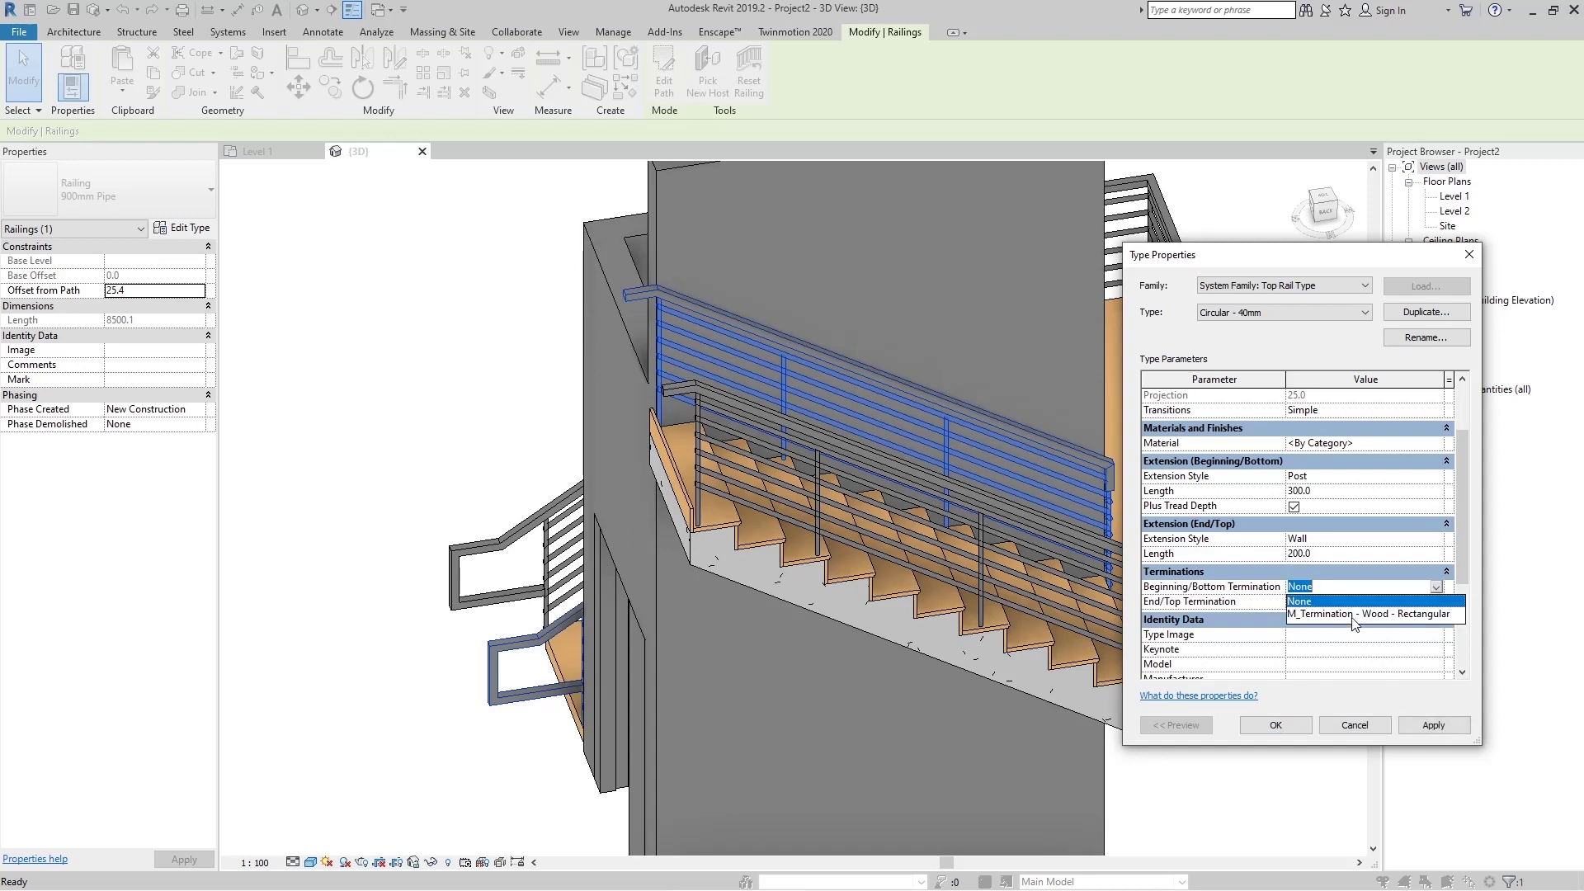
Give both top rail ends M_Termination - Wood - Rectangular terminations
{"action": "left_click", "coordinate": [1353, 615]}
{"action": "left_click", "coordinate": [1436, 602]}
{"action": "left_click", "coordinate": [1350, 630]}
{"action": "left_click", "coordinate": [1430, 726]}
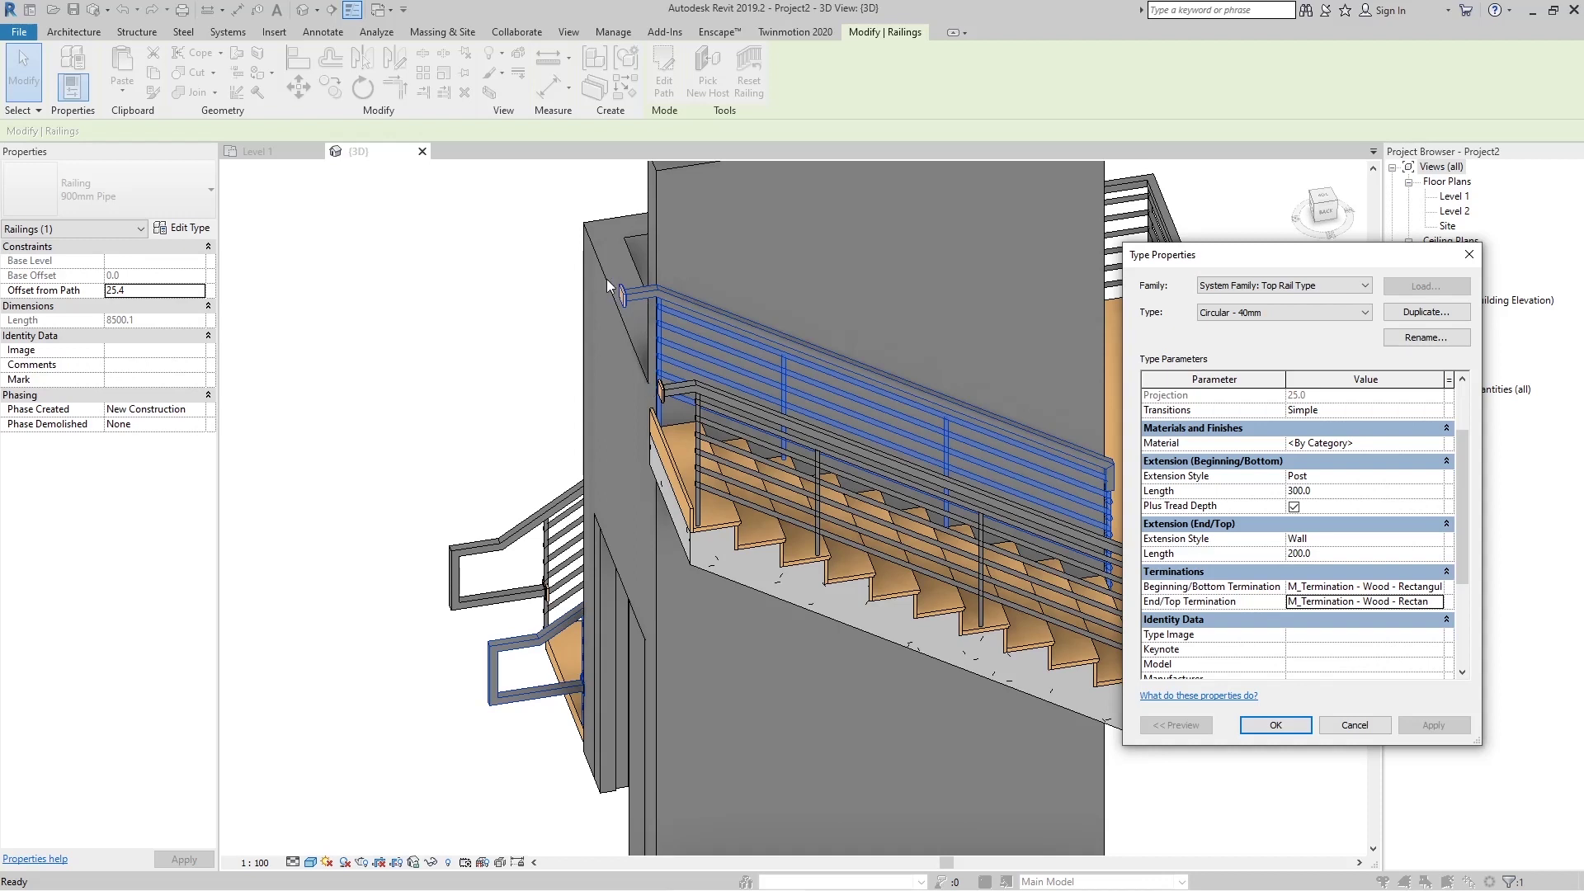
Set the bottom extension style to Floor, apply, and close the type dialogs
{"action": "left_click", "coordinate": [1388, 482]}
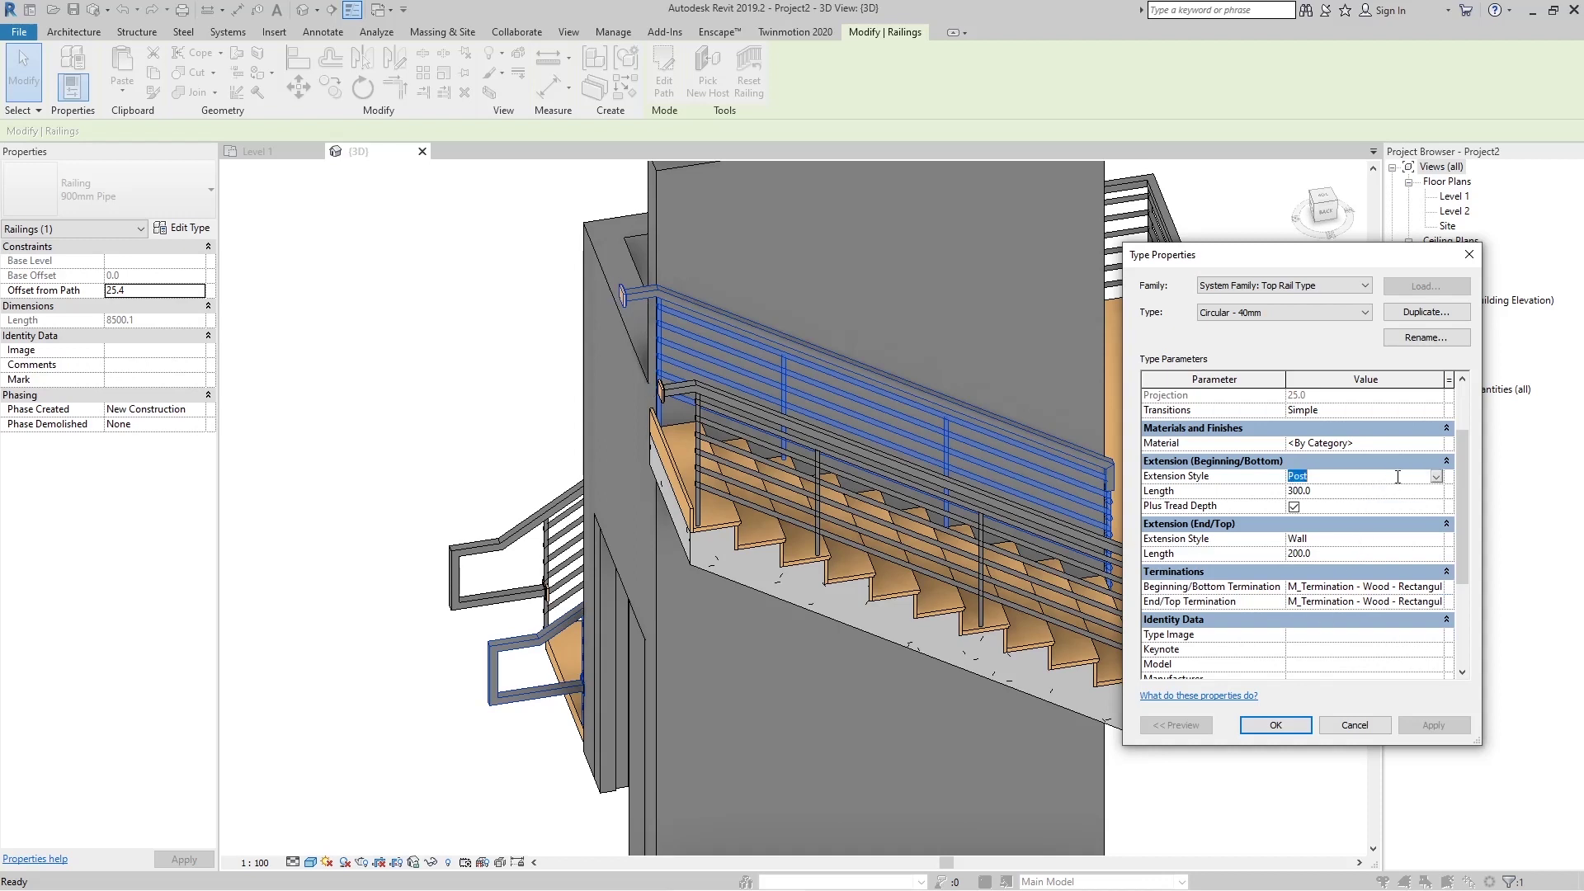
{"action": "left_click", "coordinate": [1436, 479]}
{"action": "left_click", "coordinate": [1326, 519]}
{"action": "left_click", "coordinate": [1436, 477]}
{"action": "left_click", "coordinate": [1314, 520]}
{"action": "left_click", "coordinate": [1409, 731]}
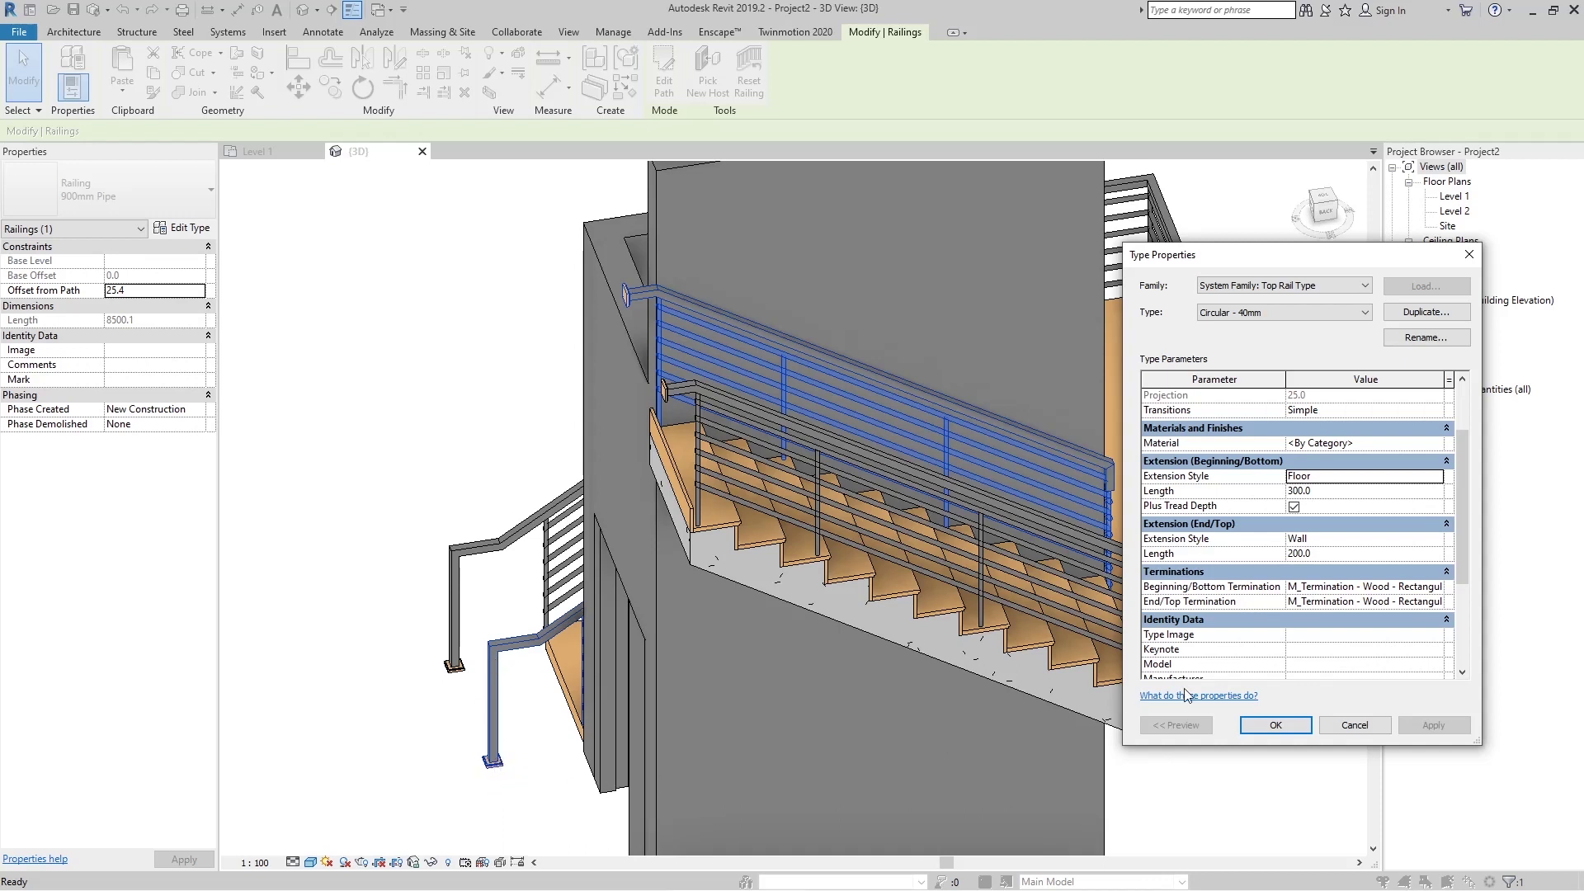
{"action": "left_click", "coordinate": [1303, 731]}
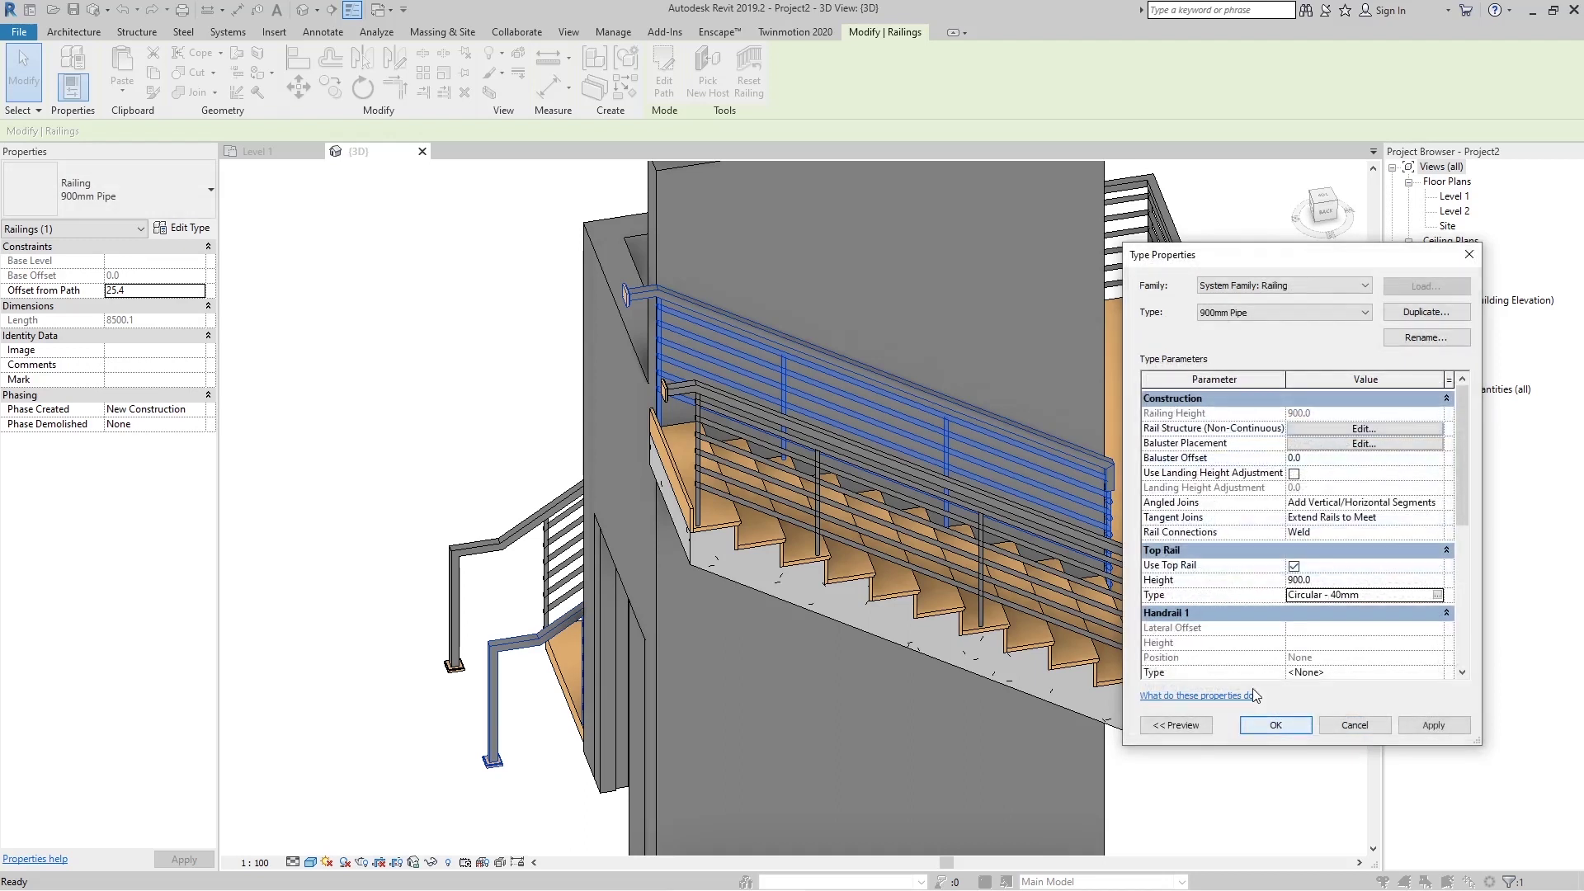
{"action": "left_click", "coordinate": [1433, 724]}
Close Type Properties, keeping the new extensions, then orbit to inspect the railing from the stair's other side
{"action": "left_click", "coordinate": [1275, 724]}
{"action": "scroll", "coordinate": [1238, 527], "scroll_direction": "down", "scroll_amount": 4}
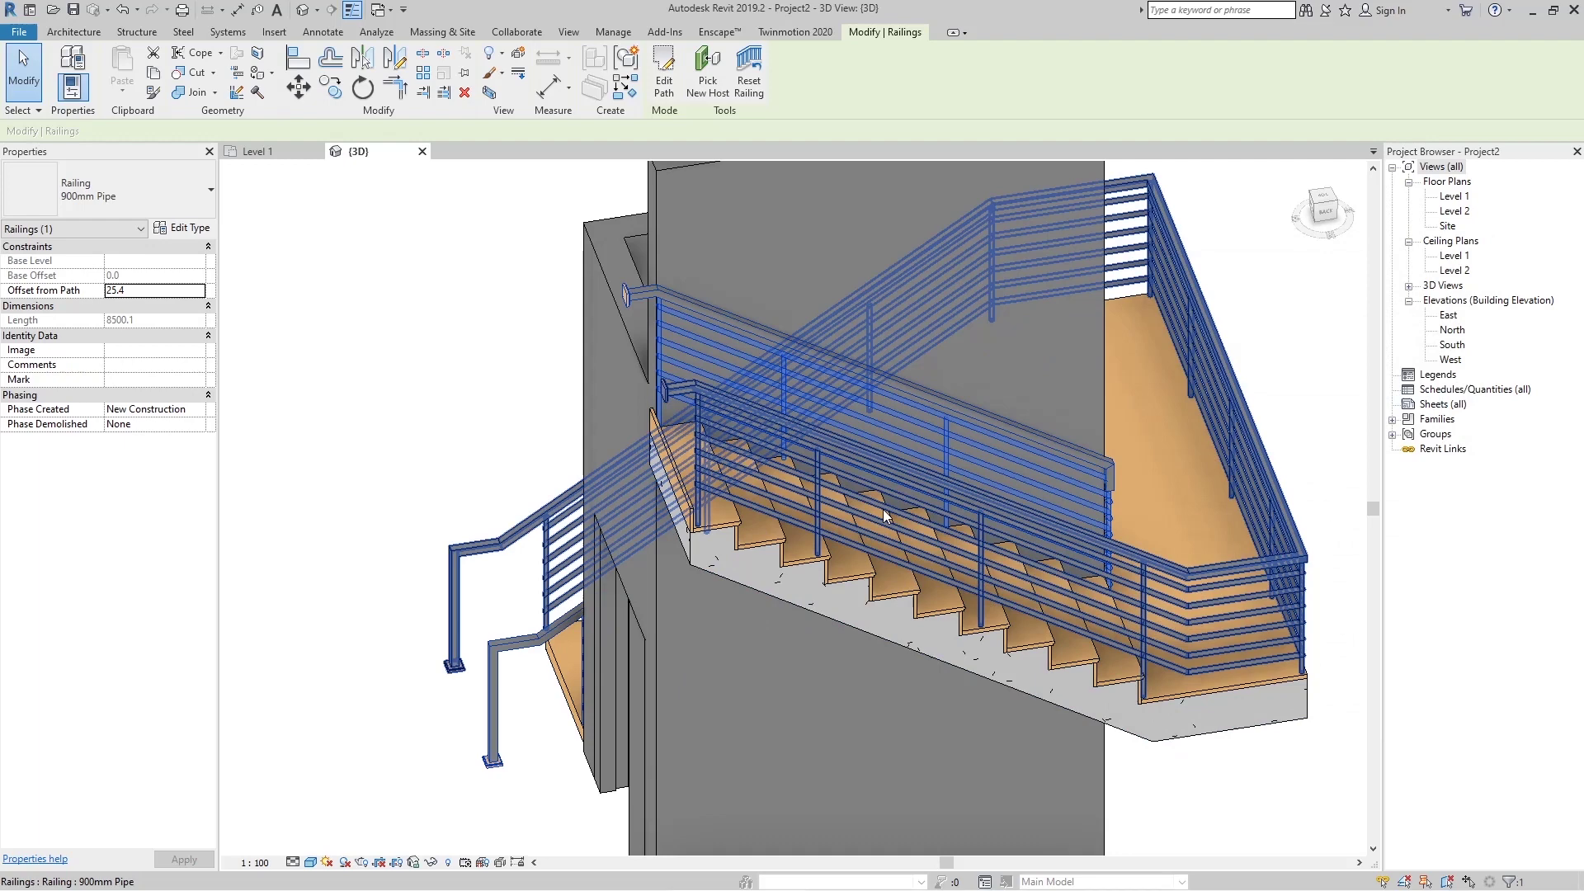
{"action": "left_click", "coordinate": [1237, 526]}
{"action": "middle_click_drag", "start_coordinate": [1237, 526], "coordinate": [601, 582], "text": "shift"}
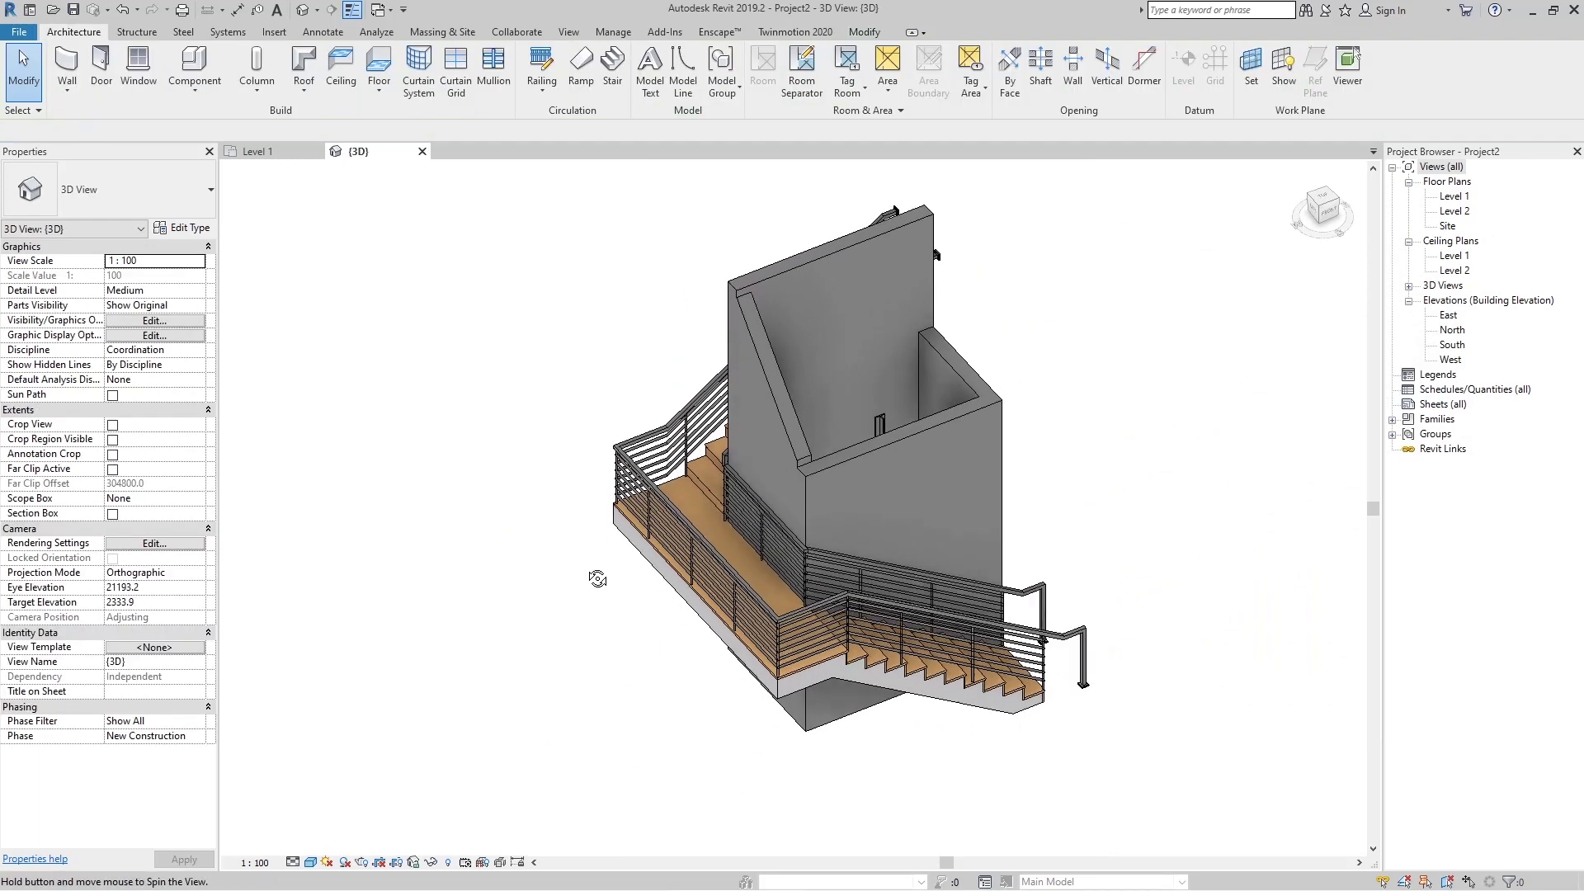
{"action": "scroll", "coordinate": [760, 601], "scroll_direction": "up", "scroll_amount": 3}
{"action": "left_click", "coordinate": [793, 617]}
{"action": "middle_click_drag", "start_coordinate": [794, 617], "coordinate": [837, 670]}
{"action": "key", "text": "Escape"}
Turn the building, reselect the stair railing and bring up its type properties
{"action": "scroll", "coordinate": [876, 665], "scroll_direction": "up", "scroll_amount": 2}
{"action": "scroll", "coordinate": [1159, 601], "scroll_direction": "down", "scroll_amount": 1}
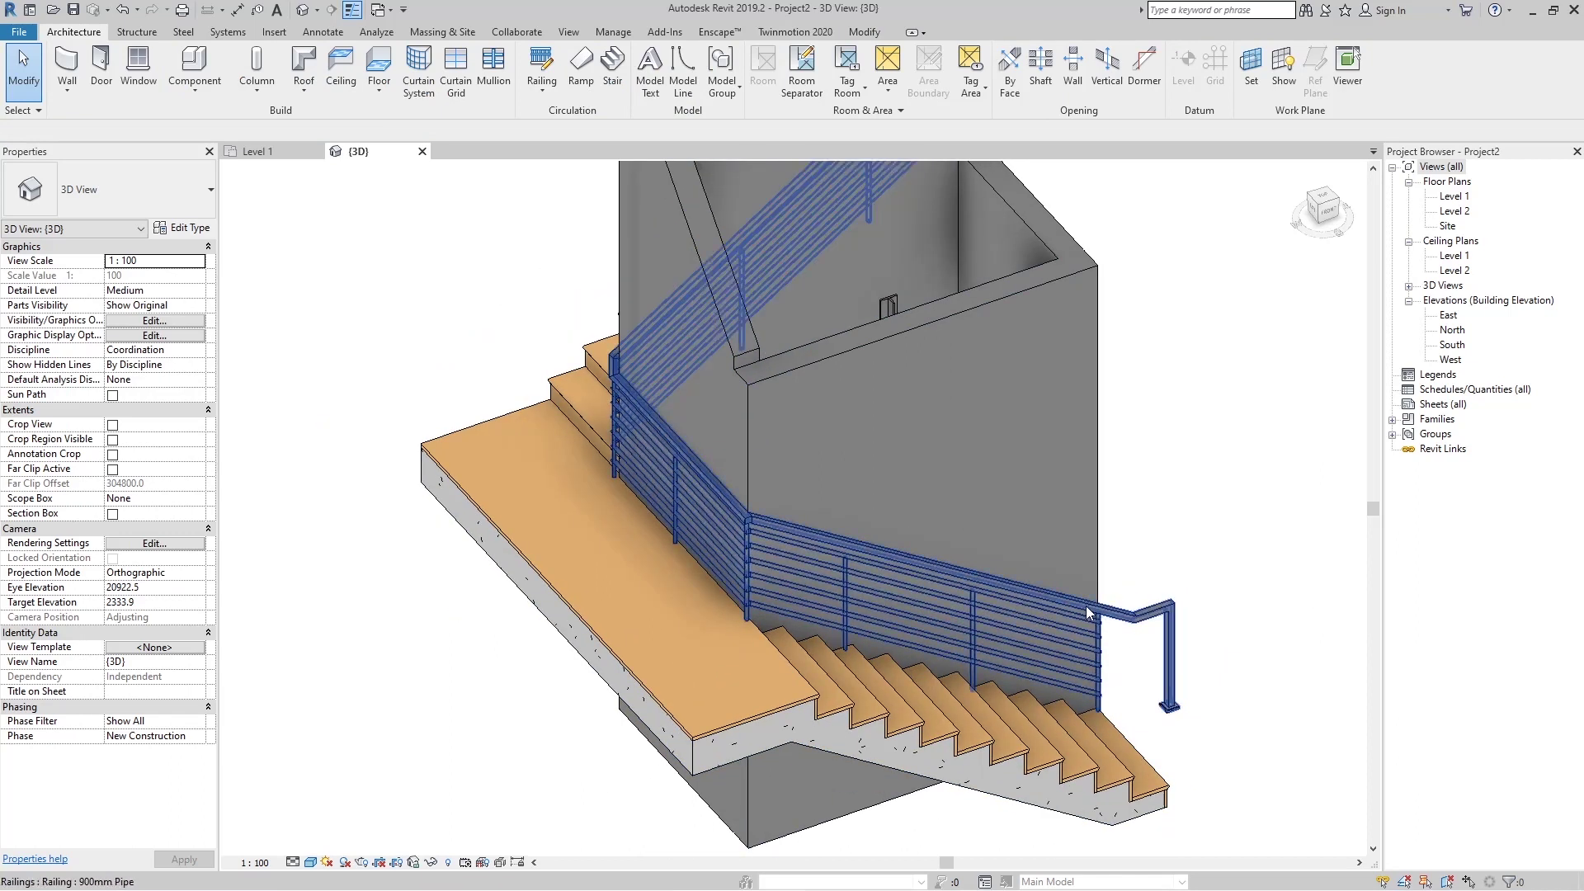
{"action": "middle_click_drag", "start_coordinate": [726, 497], "coordinate": [1110, 581], "text": "shift"}
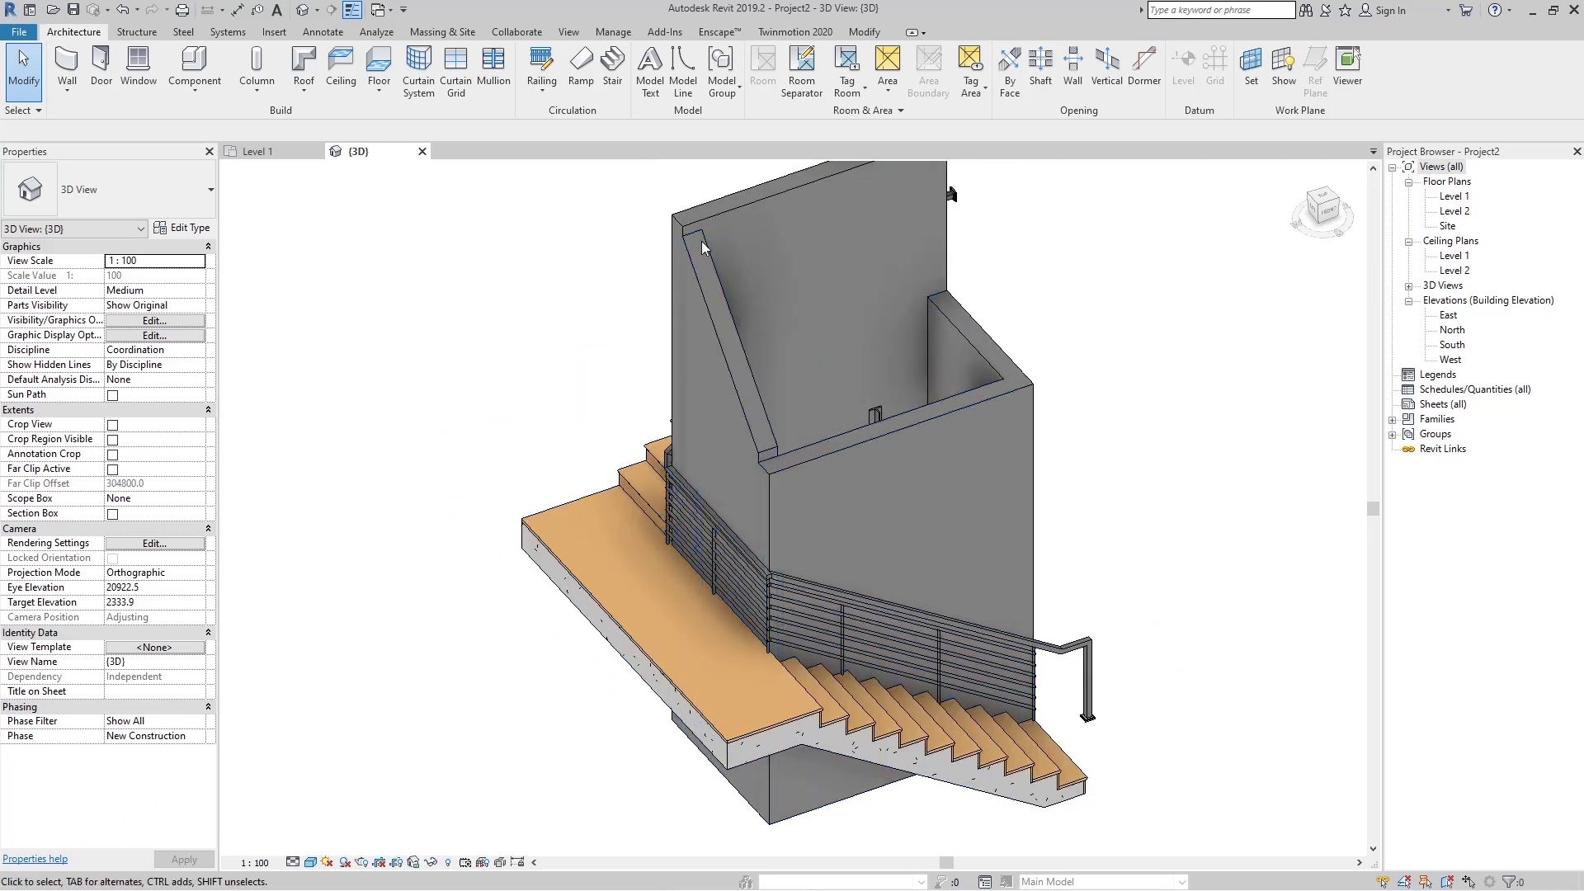
{"action": "left_click", "coordinate": [1069, 648]}
{"action": "scroll", "coordinate": [1069, 652], "scroll_direction": "up", "scroll_amount": 1}
{"action": "left_click", "coordinate": [197, 228]}
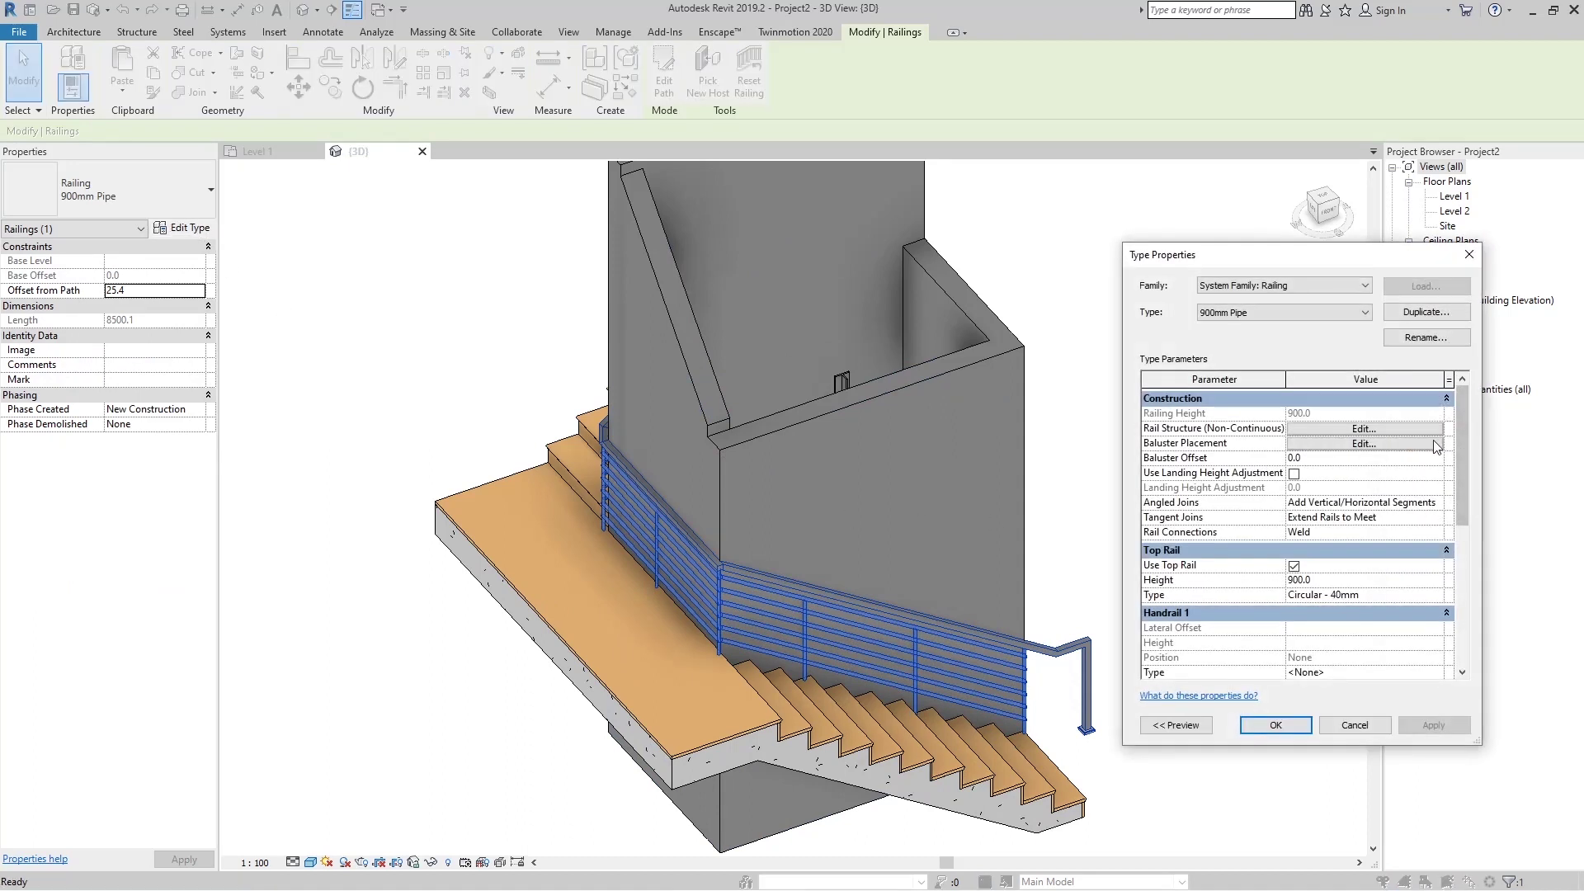
Duplicate the type as 900mm Pipe 2 and delete Rails 1–6 from its rail structure
{"action": "left_click", "coordinate": [1421, 314]}
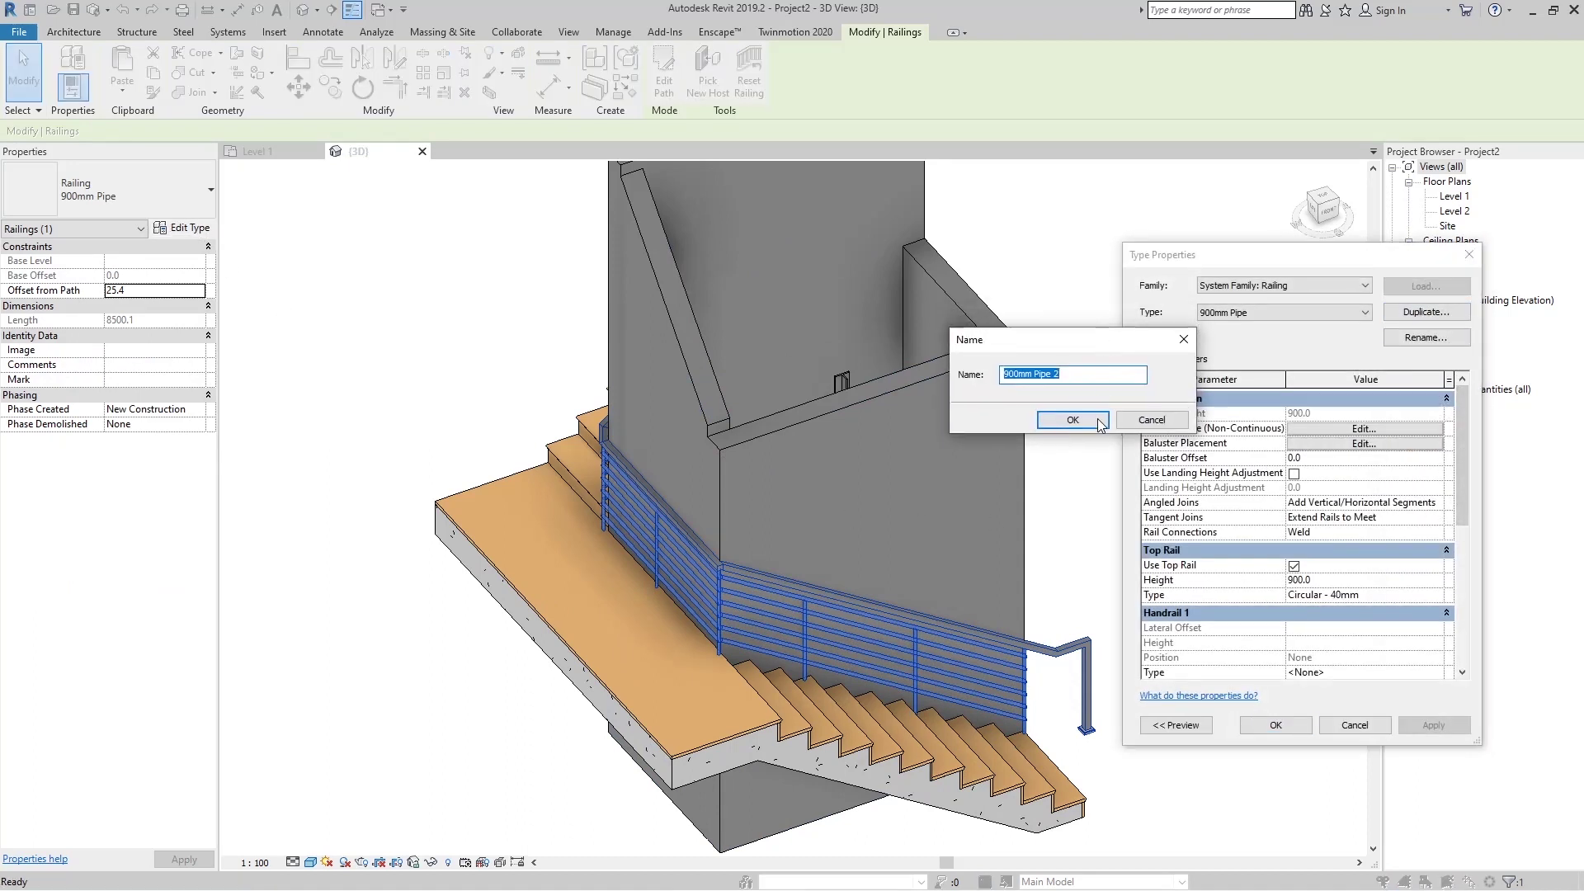
{"action": "left_click", "coordinate": [1064, 420]}
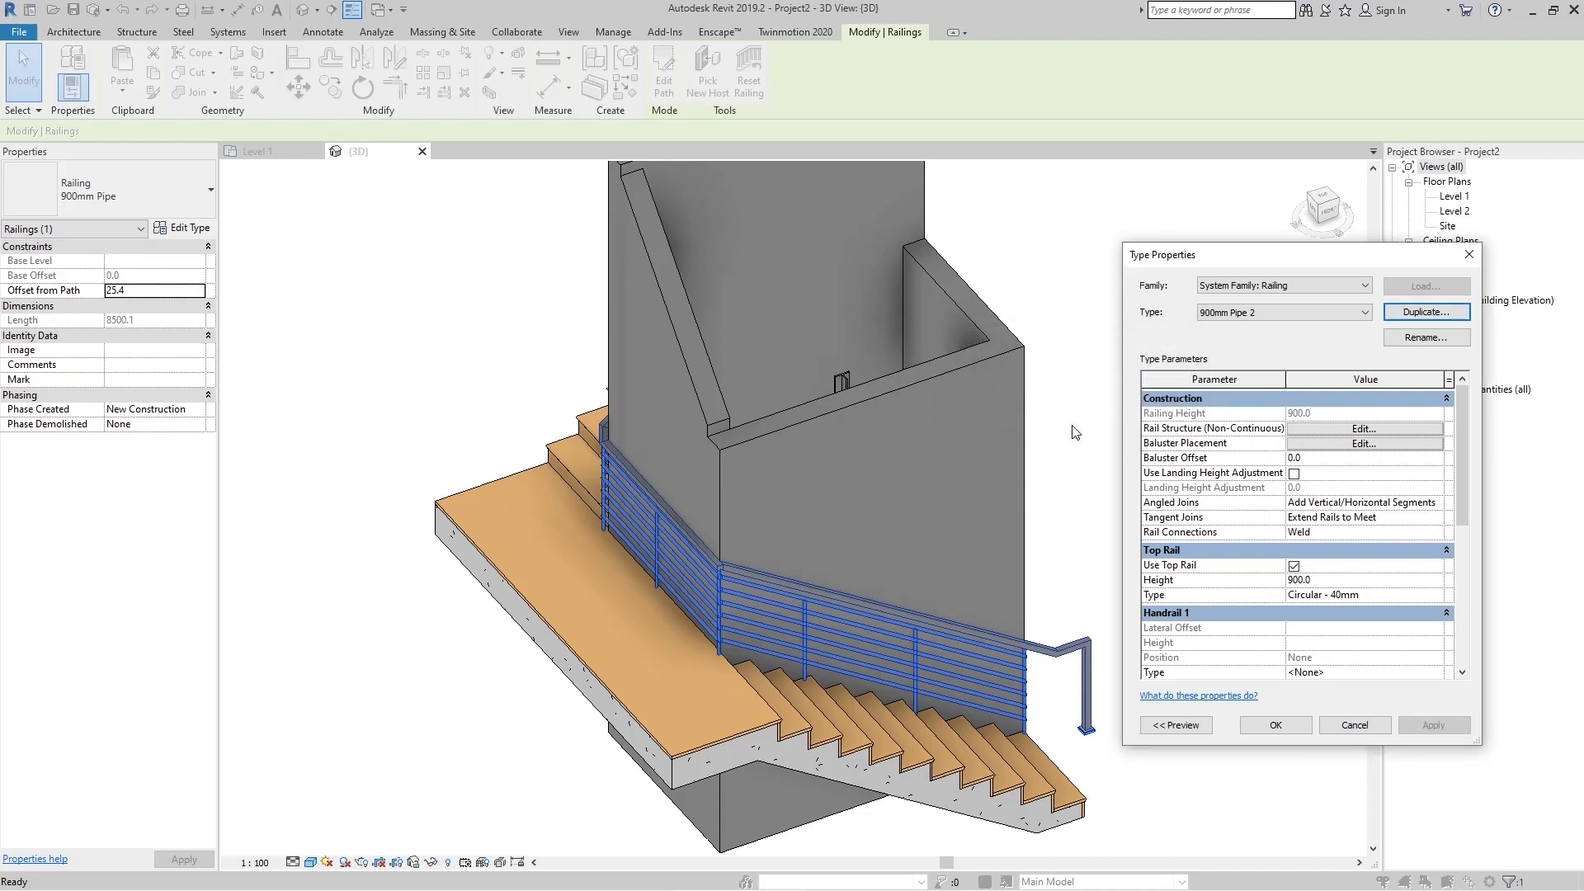
{"action": "left_click", "coordinate": [1318, 429]}
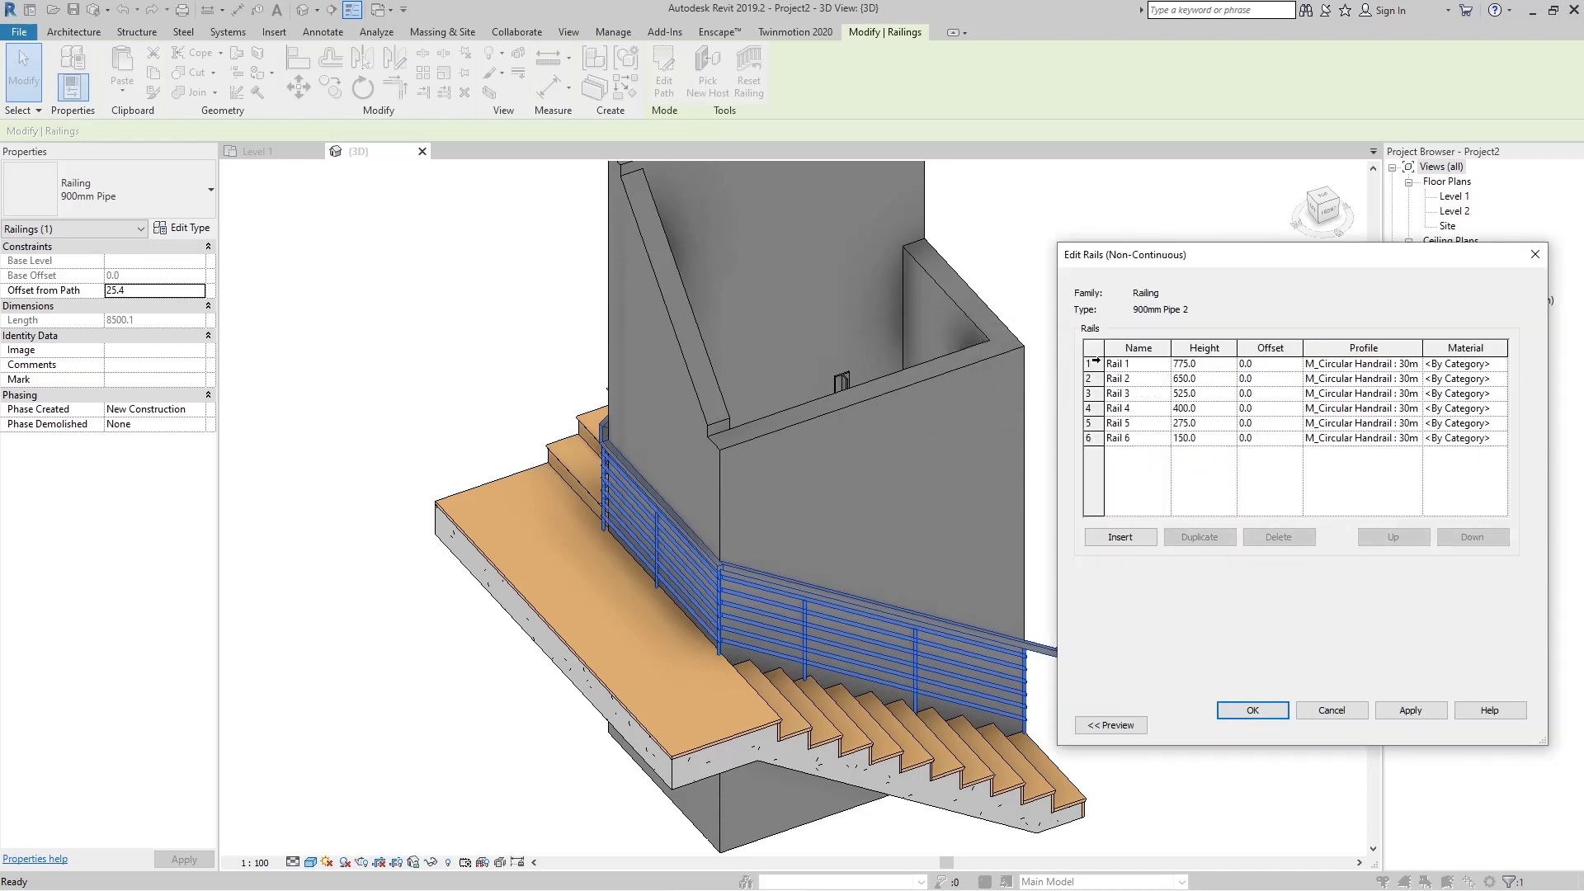
{"action": "left_click", "coordinate": [1095, 363]}
{"action": "left_click", "coordinate": [1278, 538]}
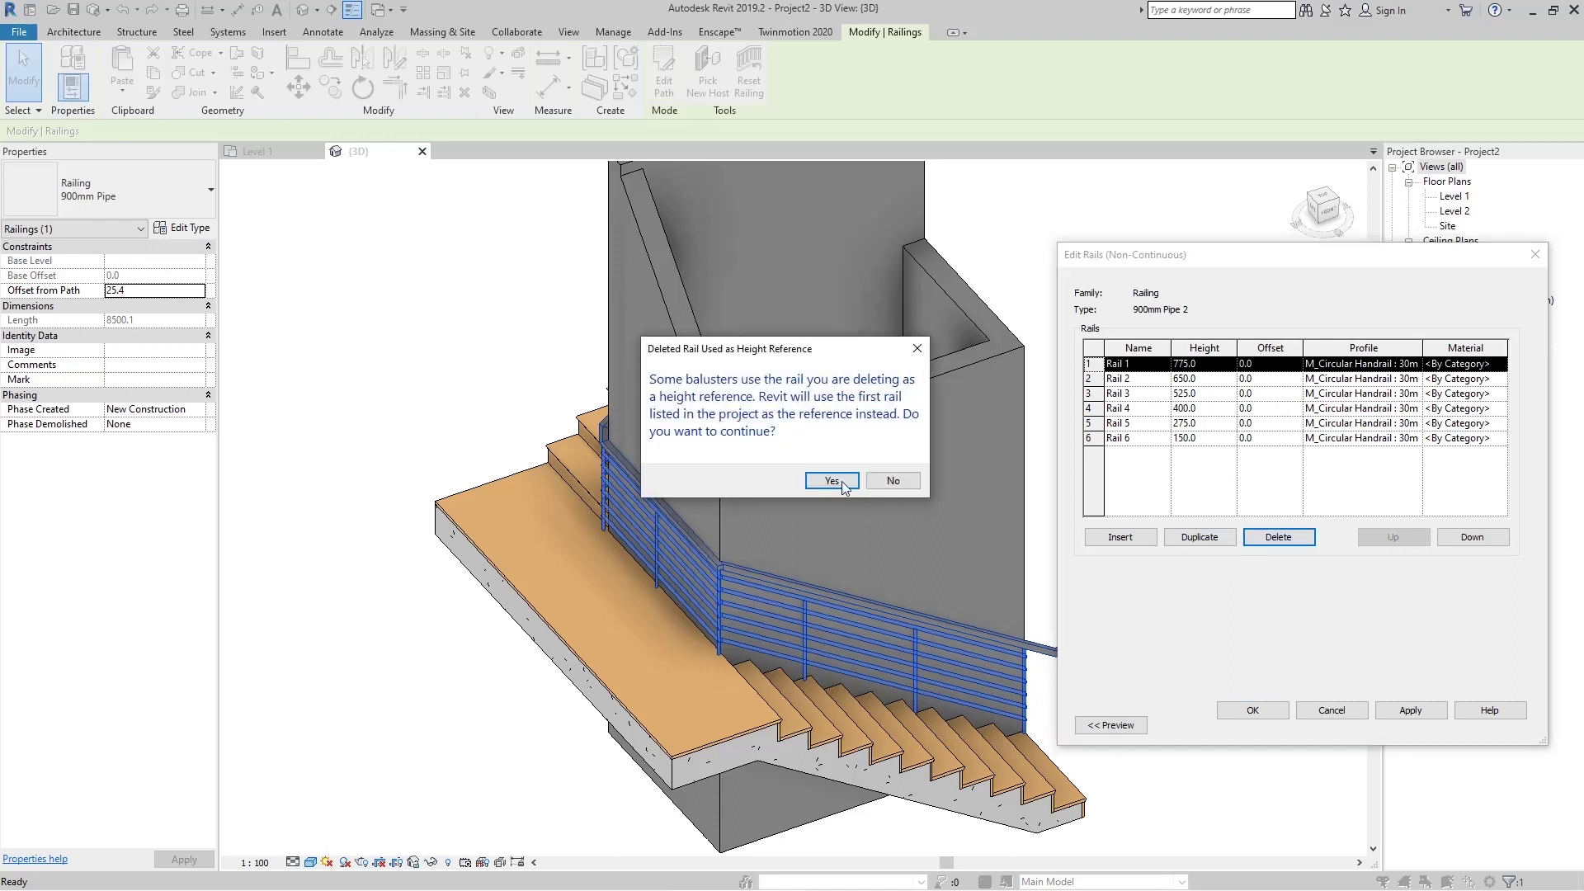
{"action": "left_click", "coordinate": [833, 480]}
{"action": "left_click", "coordinate": [1279, 541]}
{"action": "left_click", "coordinate": [1280, 540]}
{"action": "left_click", "coordinate": [1279, 540]}
{"action": "left_click", "coordinate": [1279, 541]}
{"action": "left_click", "coordinate": [1280, 541]}
{"action": "left_click", "coordinate": [1252, 710]}
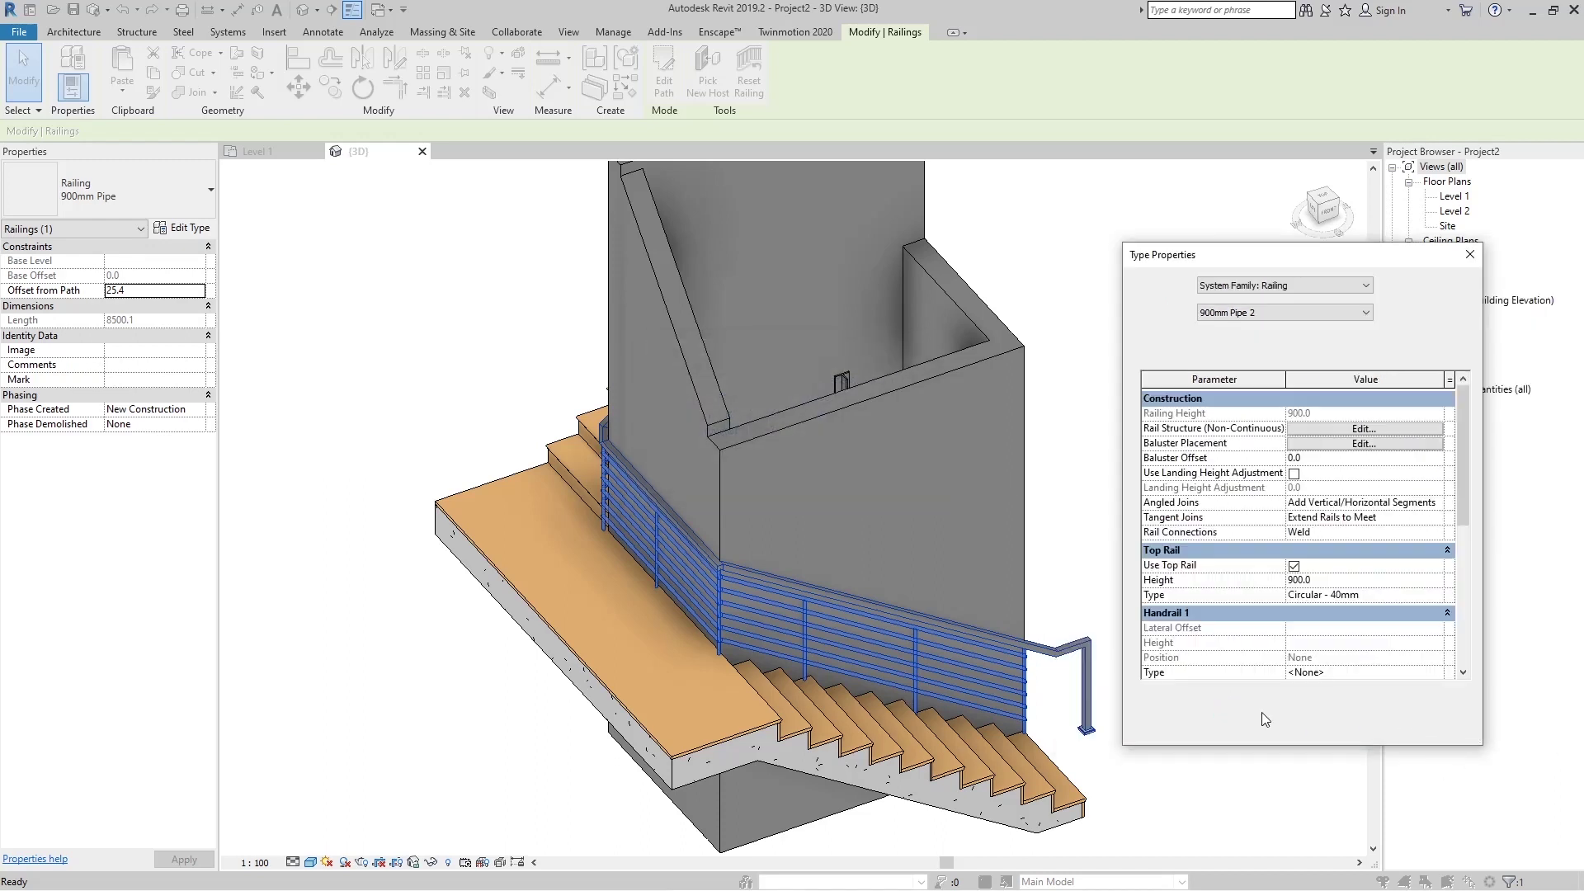
Set the regular baluster and the Start, Corner and End Posts to None, then apply
{"action": "left_click", "coordinate": [1327, 442]}
{"action": "left_click", "coordinate": [1216, 366]}
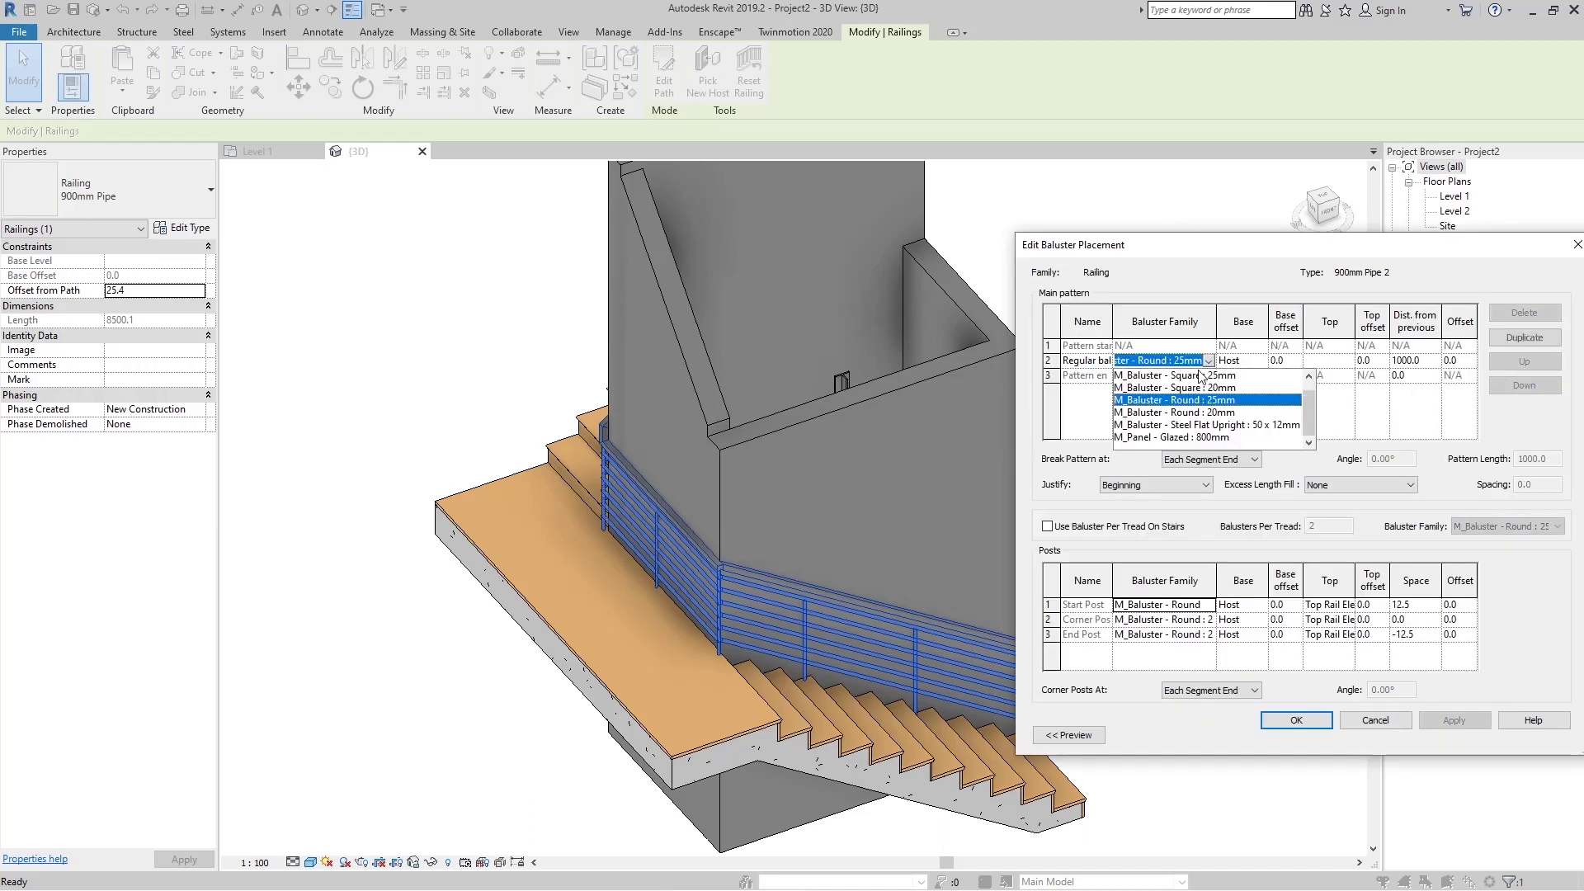
{"action": "left_click", "coordinate": [1171, 376]}
{"action": "left_click", "coordinate": [1207, 604]}
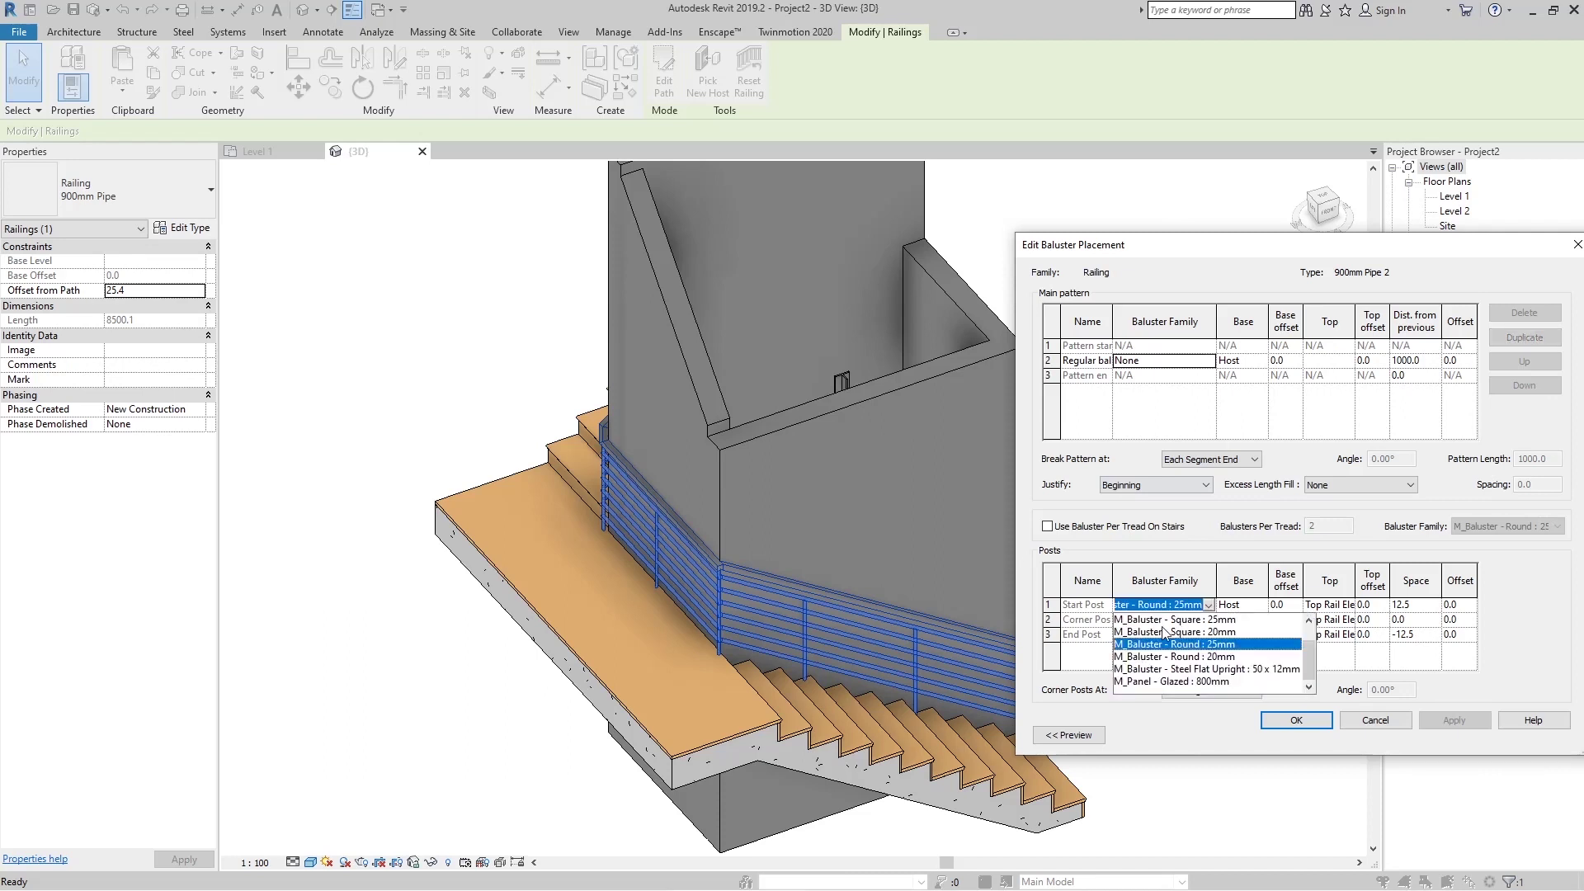
{"action": "scroll", "coordinate": [1204, 635], "scroll_direction": "up", "scroll_amount": 3}
{"action": "left_click", "coordinate": [1188, 620]}
{"action": "left_click", "coordinate": [1208, 620]}
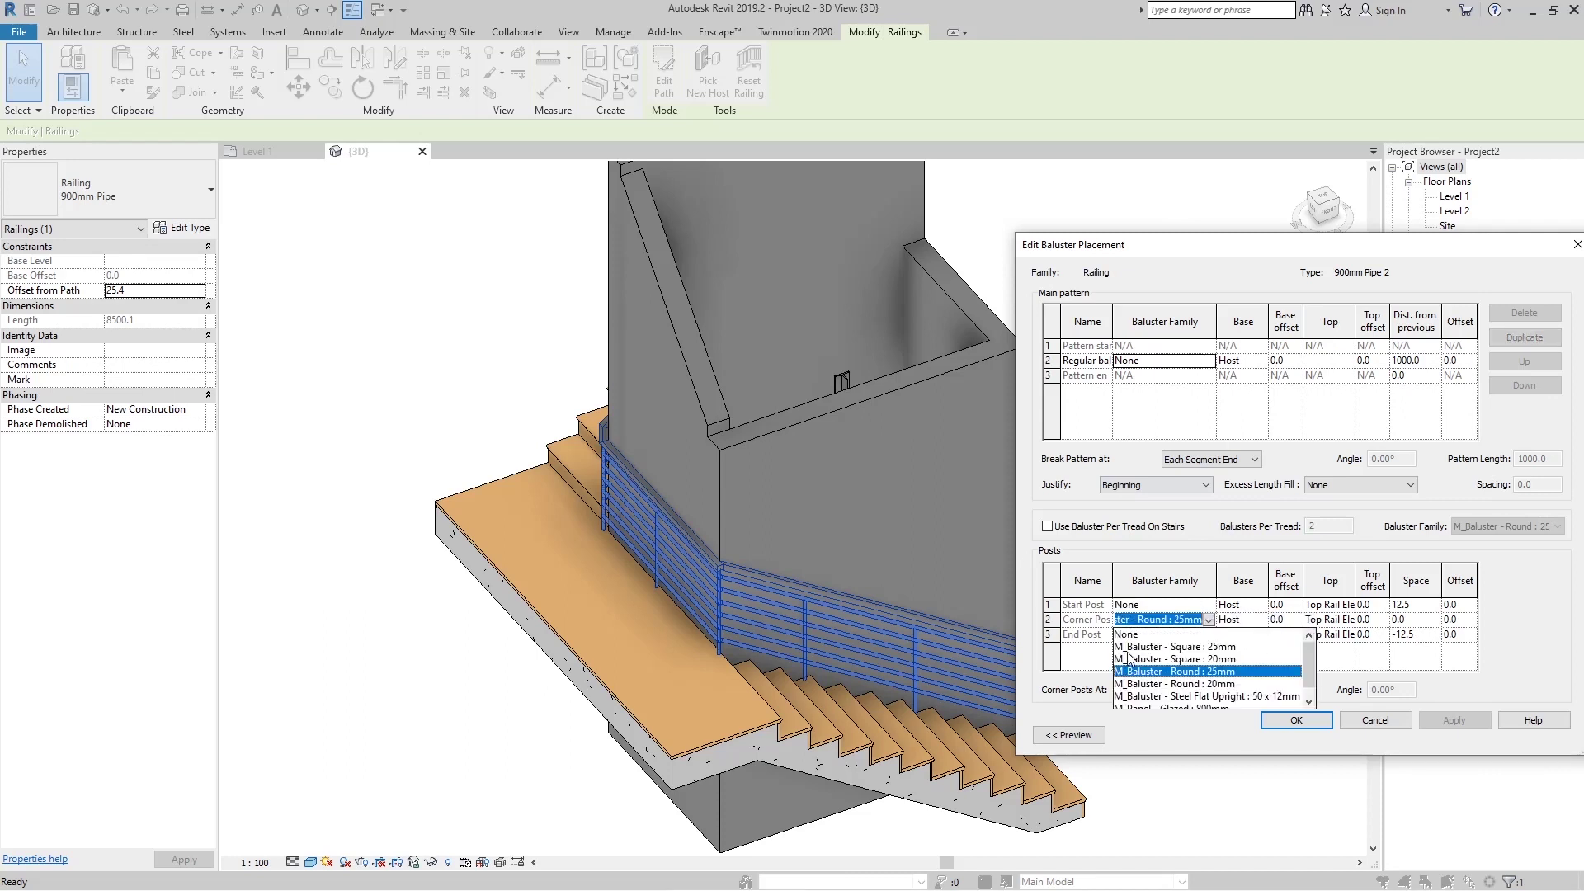
{"action": "left_click", "coordinate": [1138, 635]}
{"action": "left_click", "coordinate": [1207, 634]}
{"action": "left_click", "coordinate": [1155, 650]}
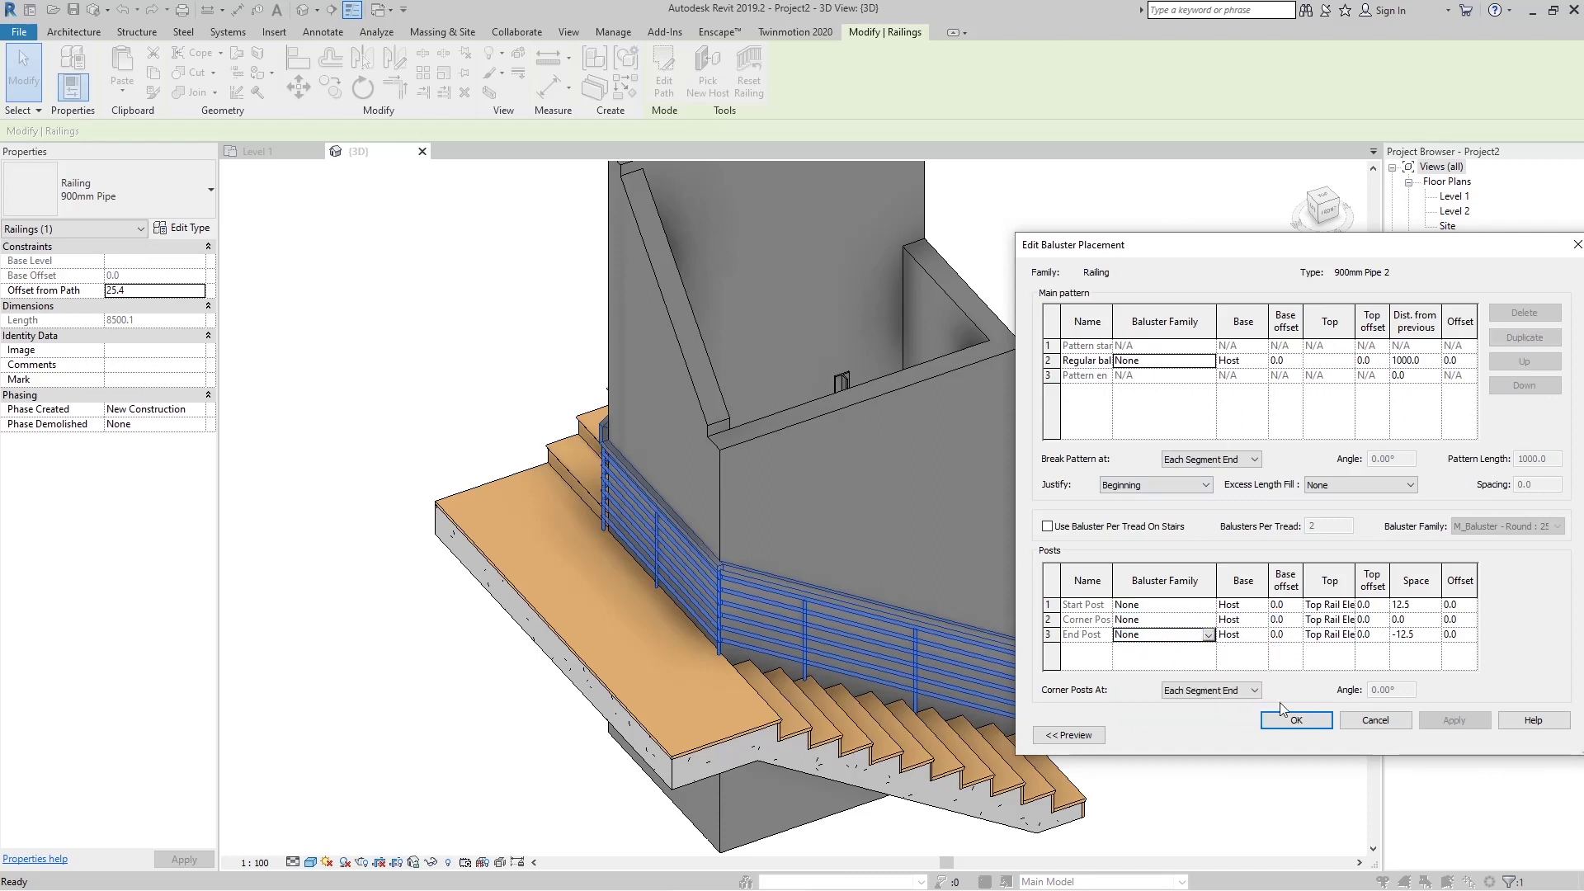
{"action": "left_click", "coordinate": [1295, 721]}
{"action": "left_click", "coordinate": [1419, 732]}
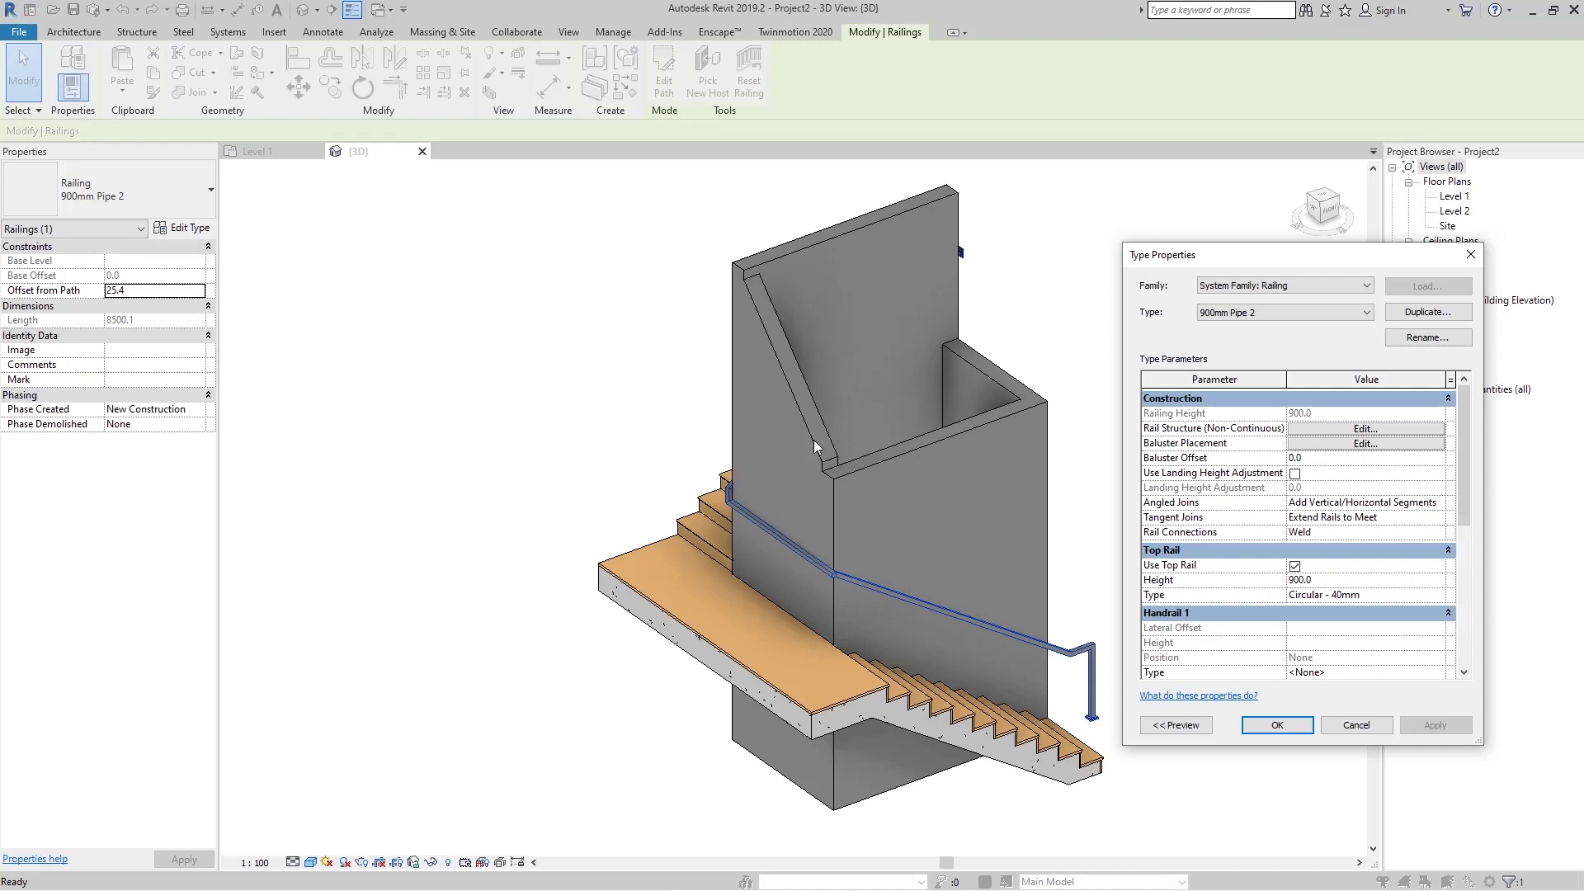
In the Pipe – Wall Mount type, give the Beginning/Bottom extension Wall style and 200 length
{"action": "scroll", "coordinate": [1350, 608], "scroll_direction": "down", "scroll_amount": 2}
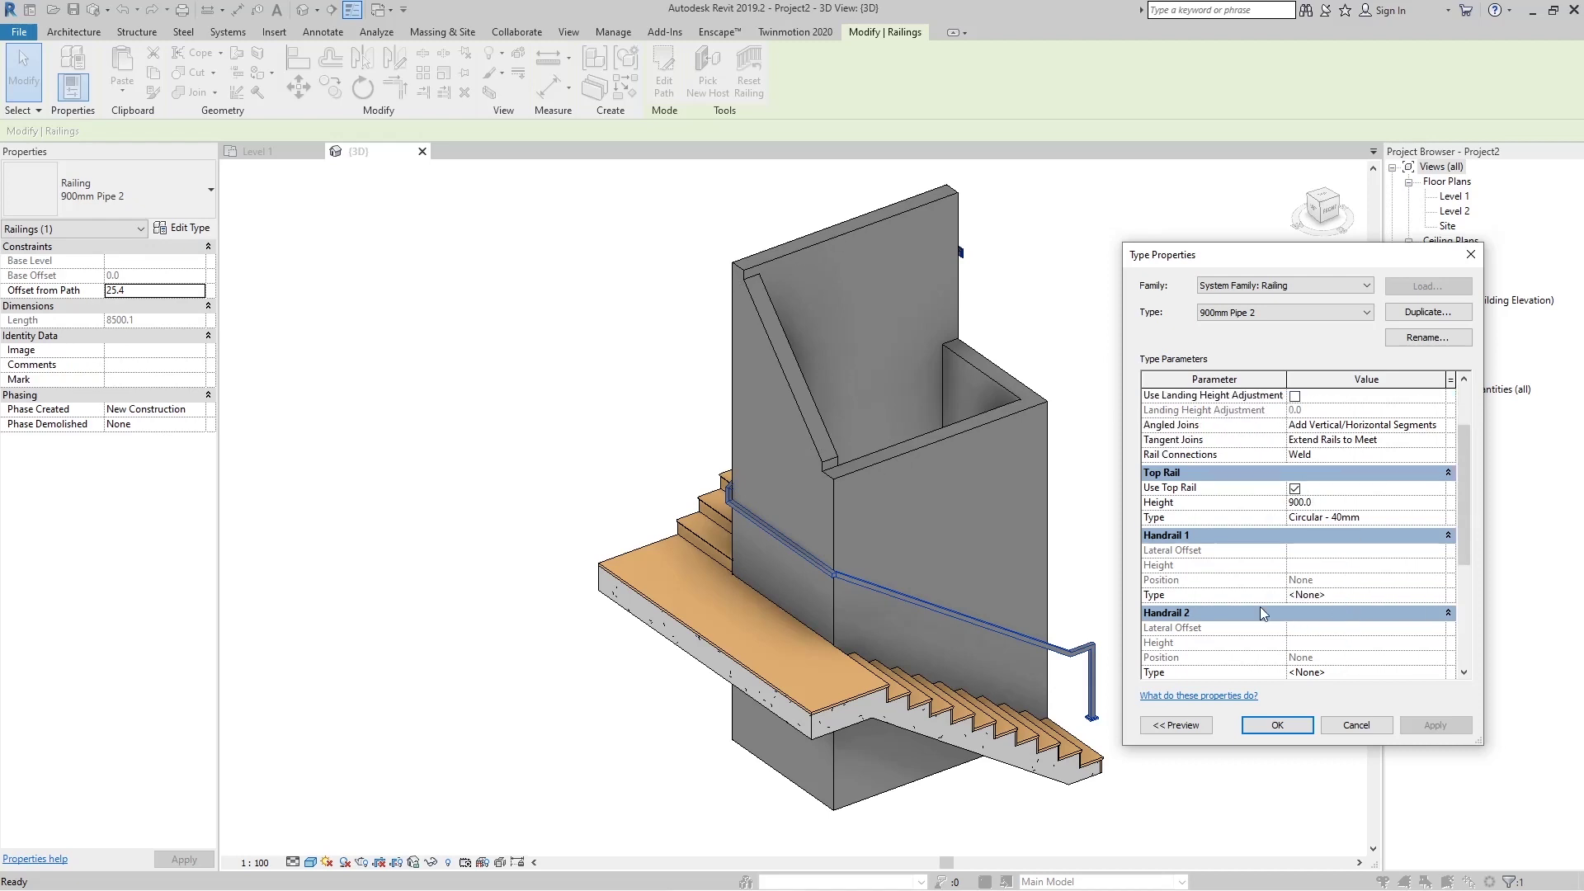
{"action": "left_click", "coordinate": [1438, 594]}
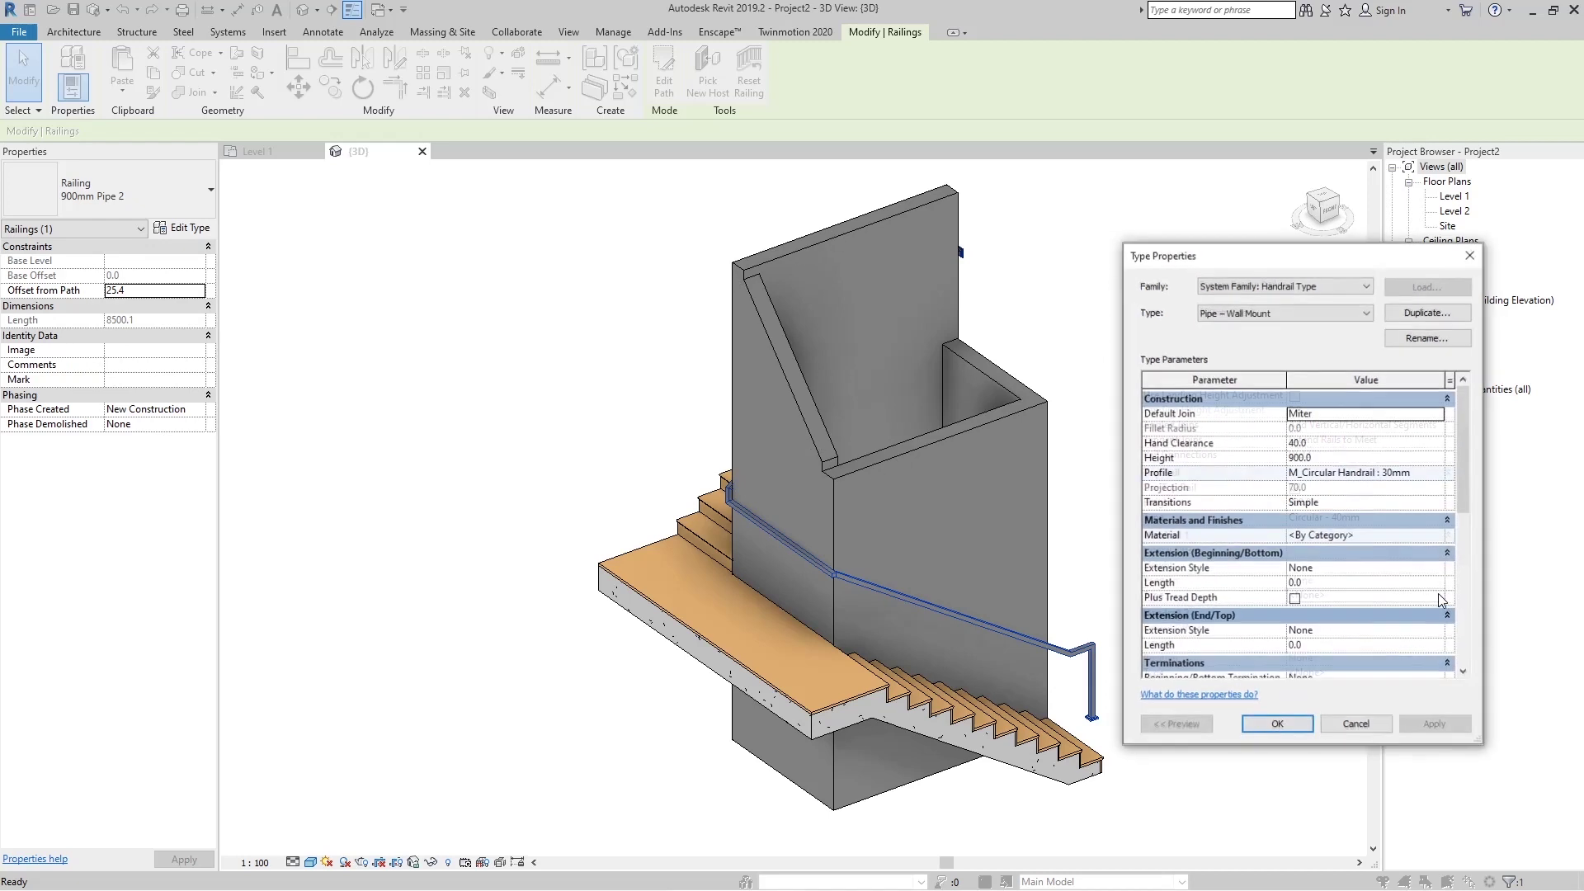
{"action": "scroll", "coordinate": [1259, 544], "scroll_direction": "down", "scroll_amount": 2}
{"action": "scroll", "coordinate": [1258, 511], "scroll_direction": "up", "scroll_amount": 2}
{"action": "scroll", "coordinate": [1250, 451], "scroll_direction": "down", "scroll_amount": 2}
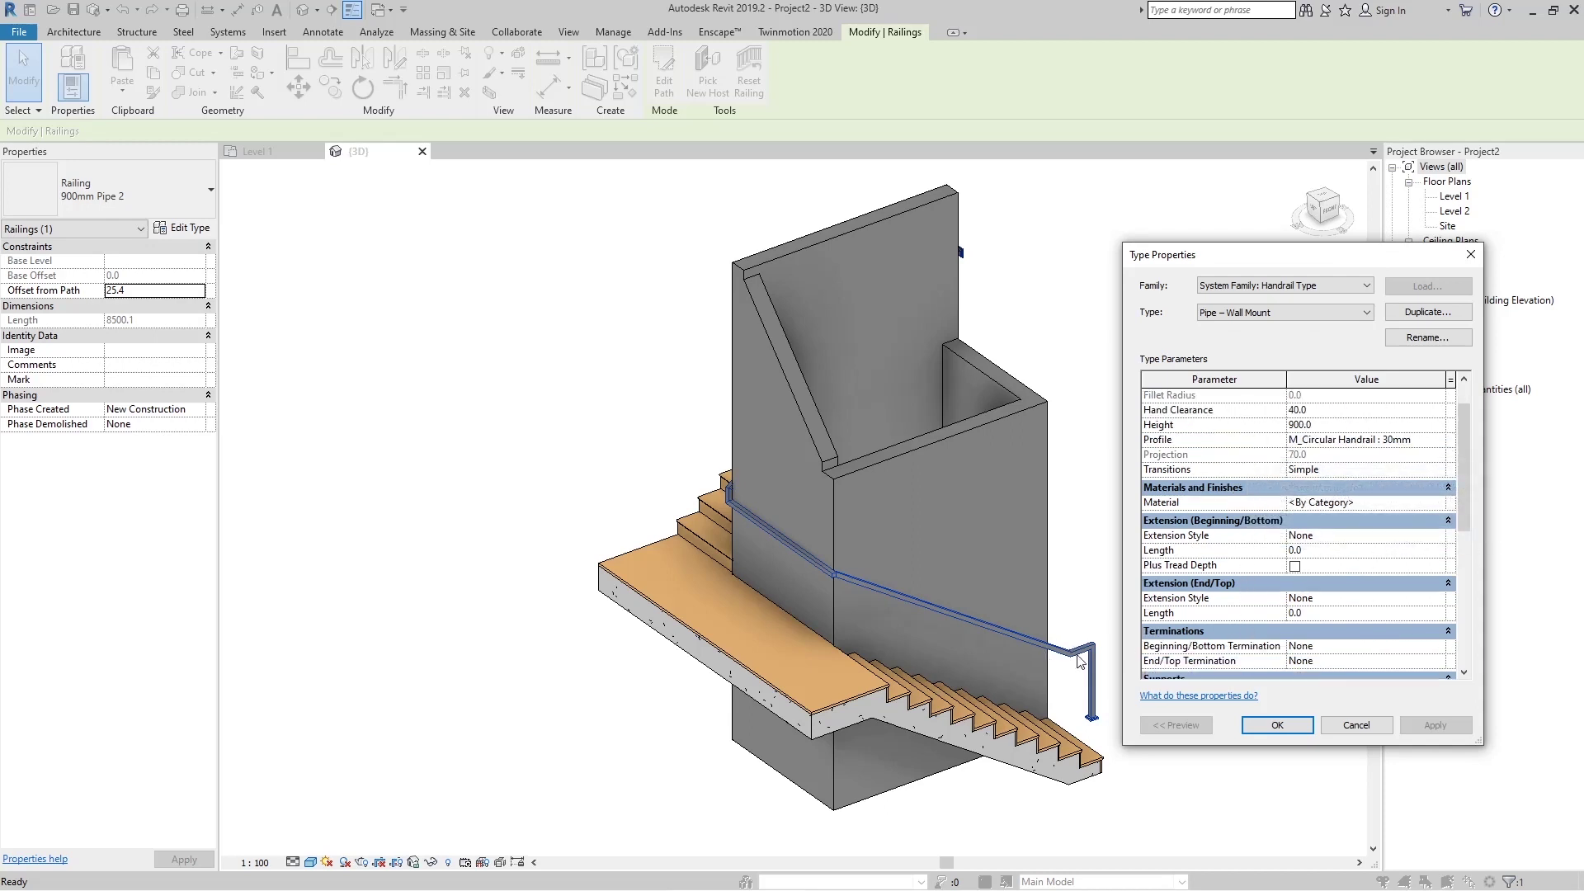
{"action": "scroll", "coordinate": [1277, 513], "scroll_direction": "down", "scroll_amount": 2}
{"action": "scroll", "coordinate": [1277, 511], "scroll_direction": "down", "scroll_amount": 1}
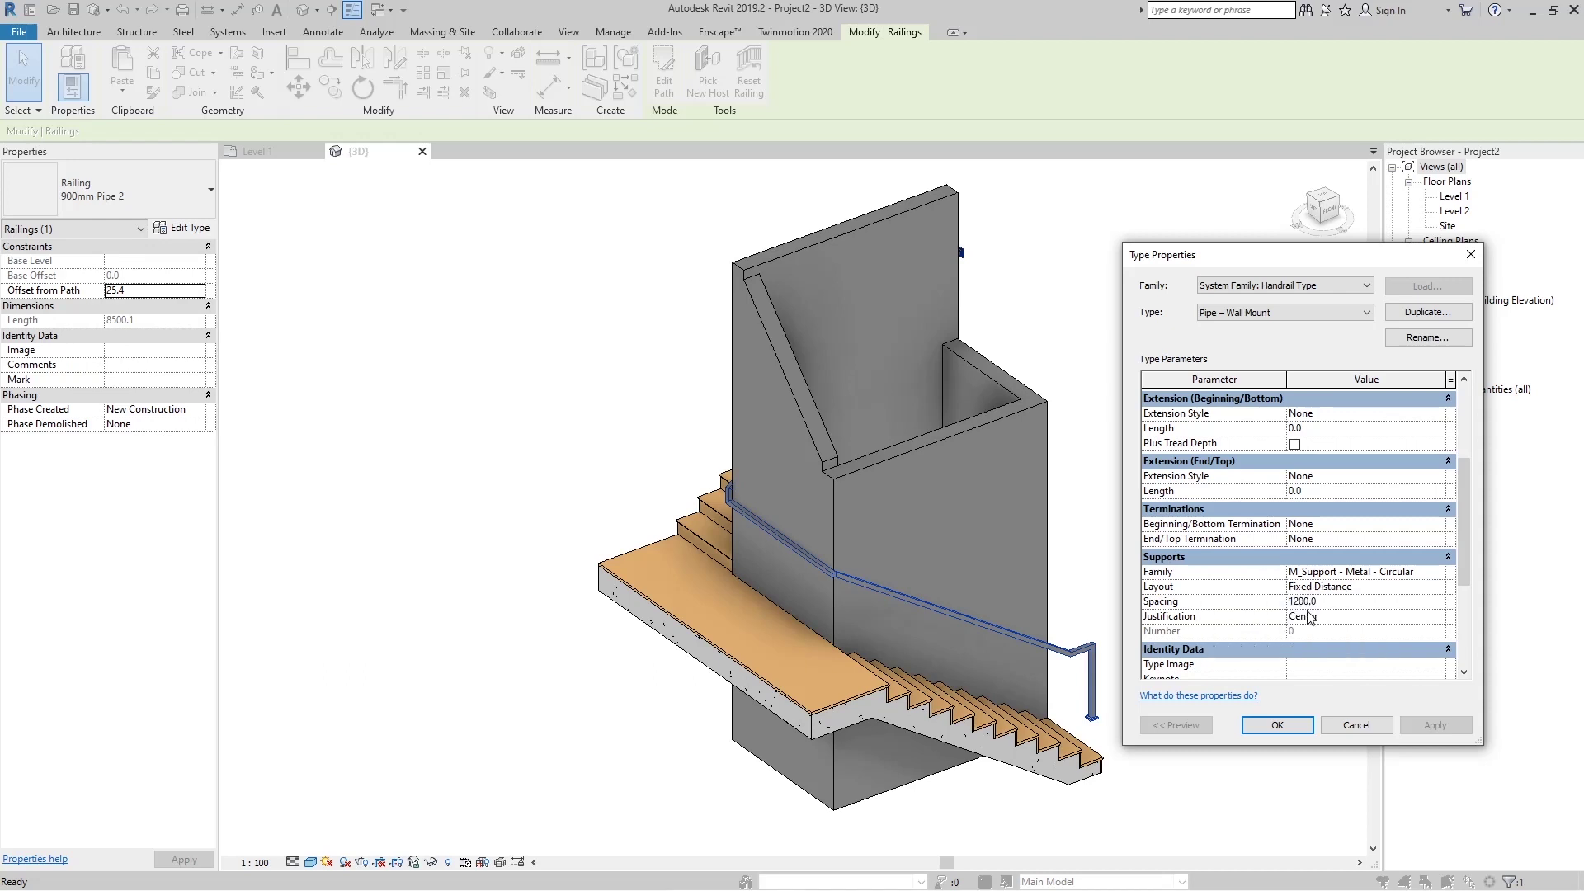
{"action": "scroll", "coordinate": [1434, 490], "scroll_direction": "up", "scroll_amount": 4}
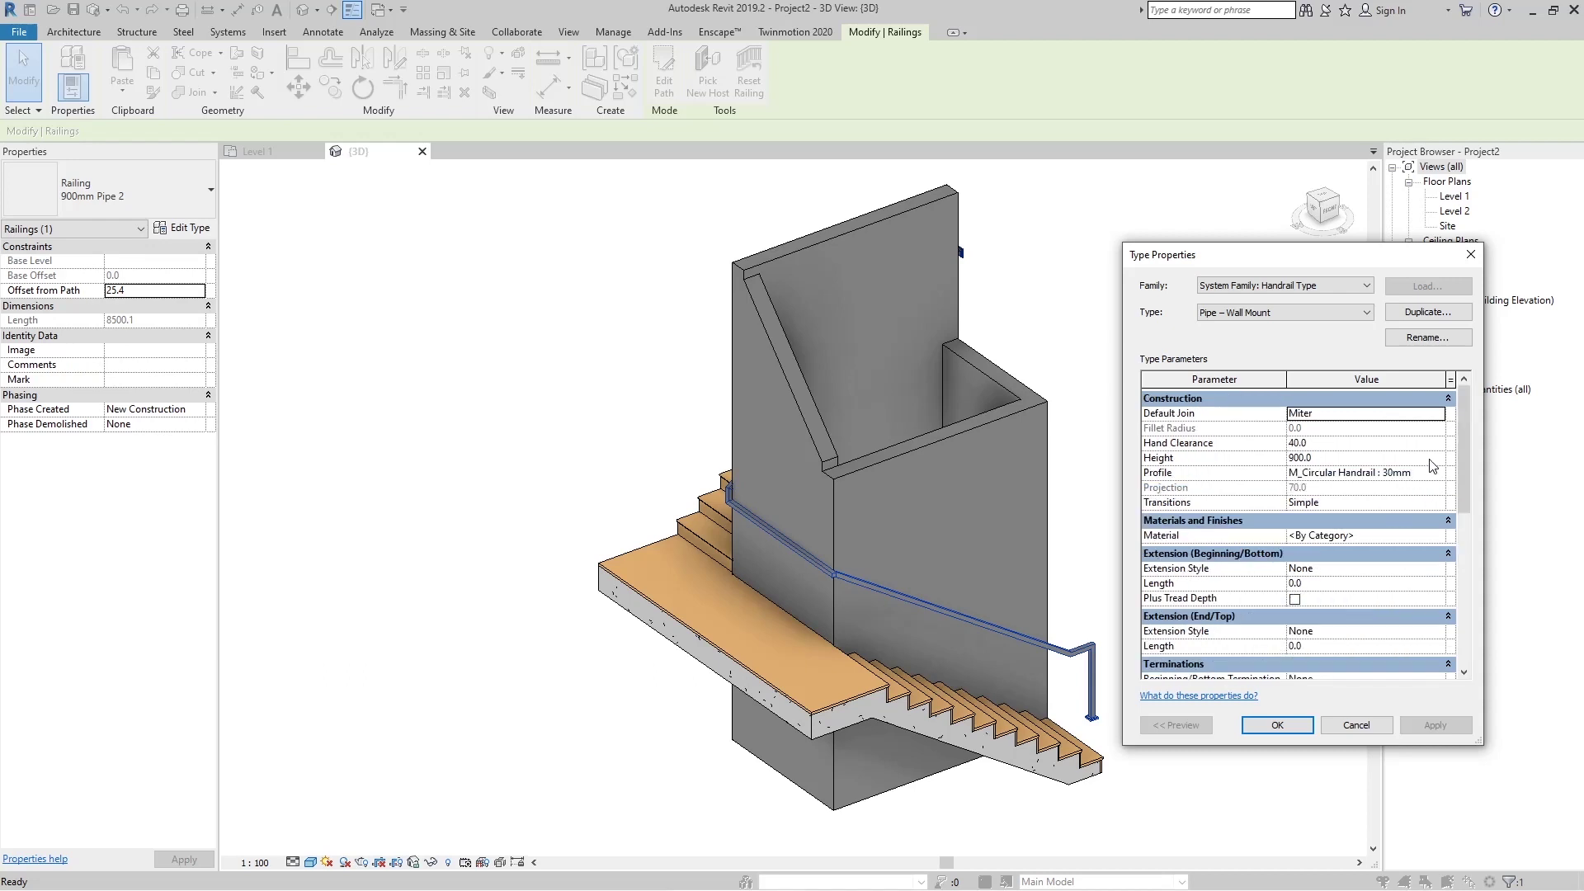
{"action": "left_click", "coordinate": [1439, 569]}
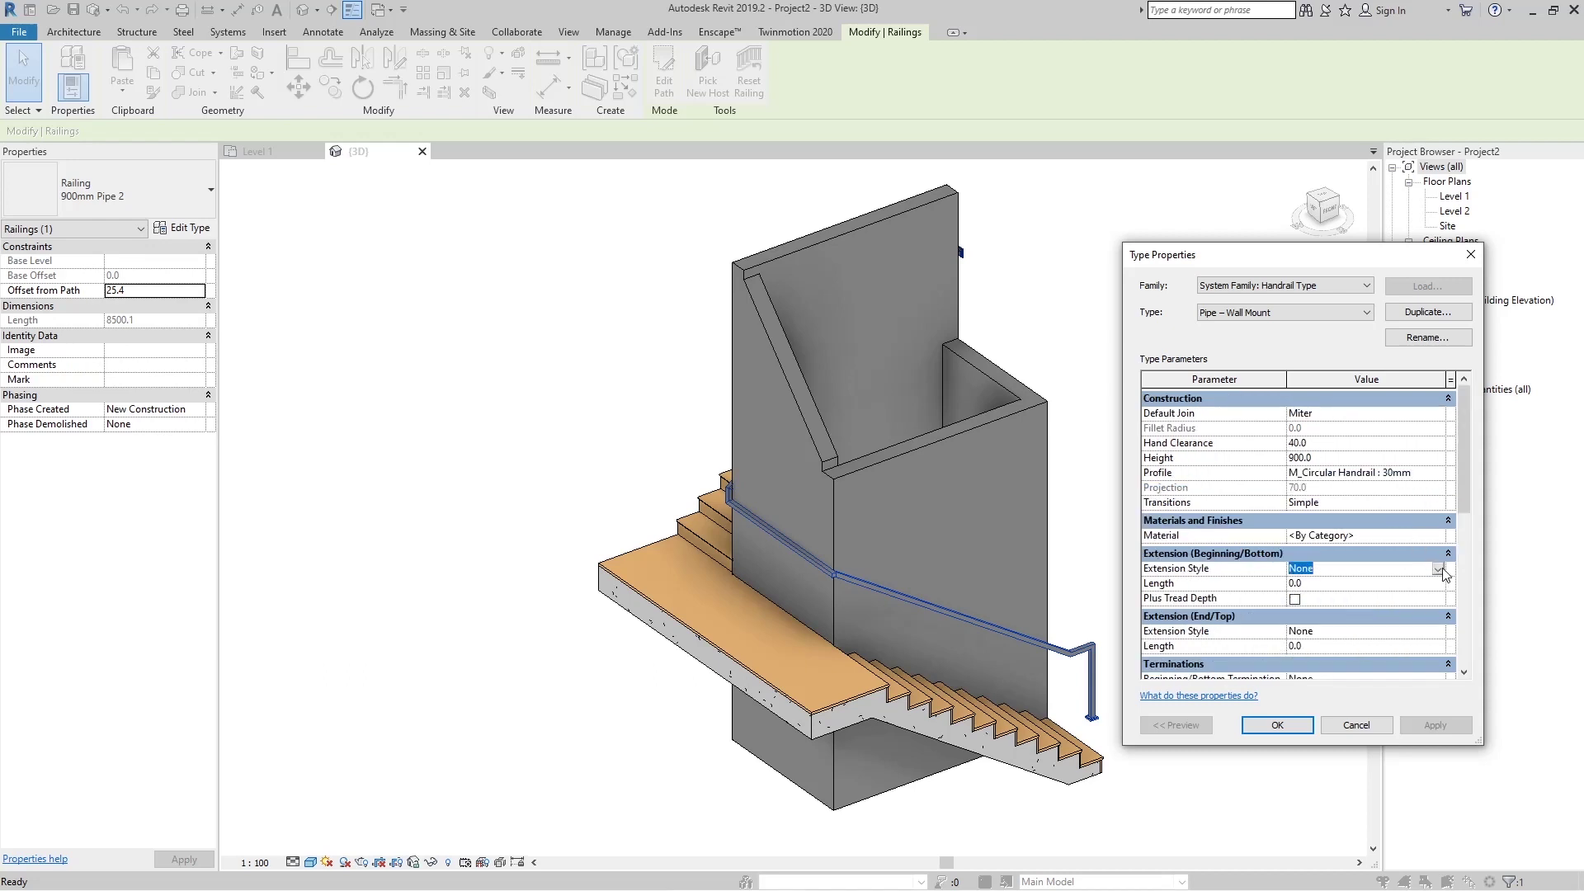
{"action": "left_click", "coordinate": [1438, 569]}
{"action": "left_click", "coordinate": [1361, 600]}
{"action": "left_click", "coordinate": [1344, 583]}
{"action": "type", "text": "200"}
{"action": "left_click", "coordinate": [1331, 603]}
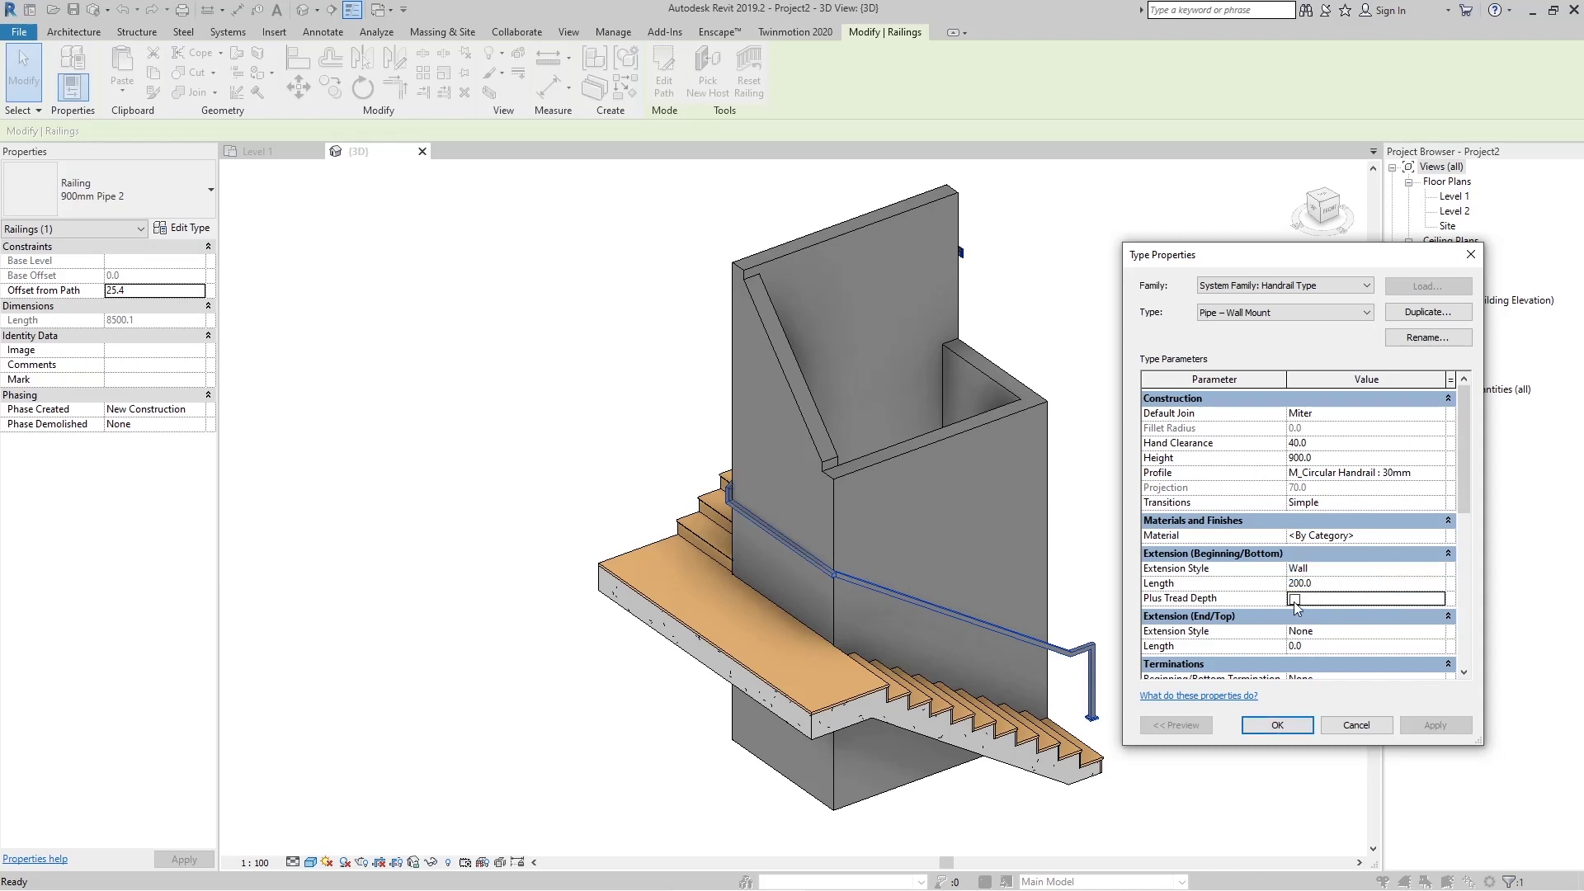
Give the End/Top extension Wall style with 200 length and confirm the handrail type
{"action": "scroll", "coordinate": [1312, 603], "scroll_direction": "down", "scroll_amount": 2}
{"action": "left_click", "coordinate": [1336, 554]}
{"action": "left_click", "coordinate": [1444, 554]}
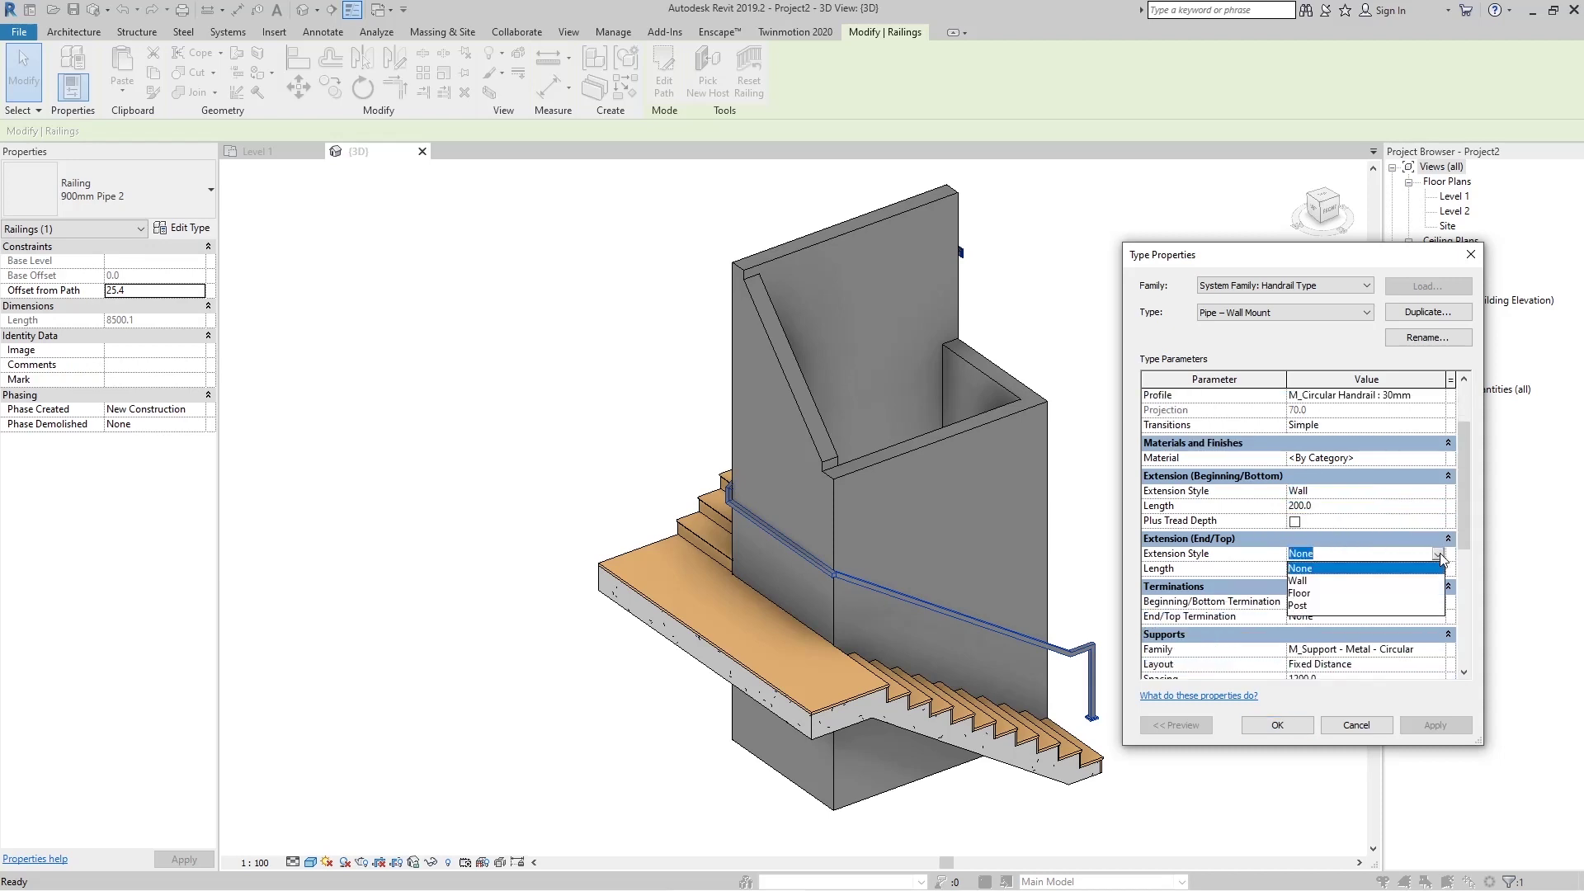
{"action": "left_click", "coordinate": [1308, 584]}
{"action": "left_click", "coordinate": [1319, 569]}
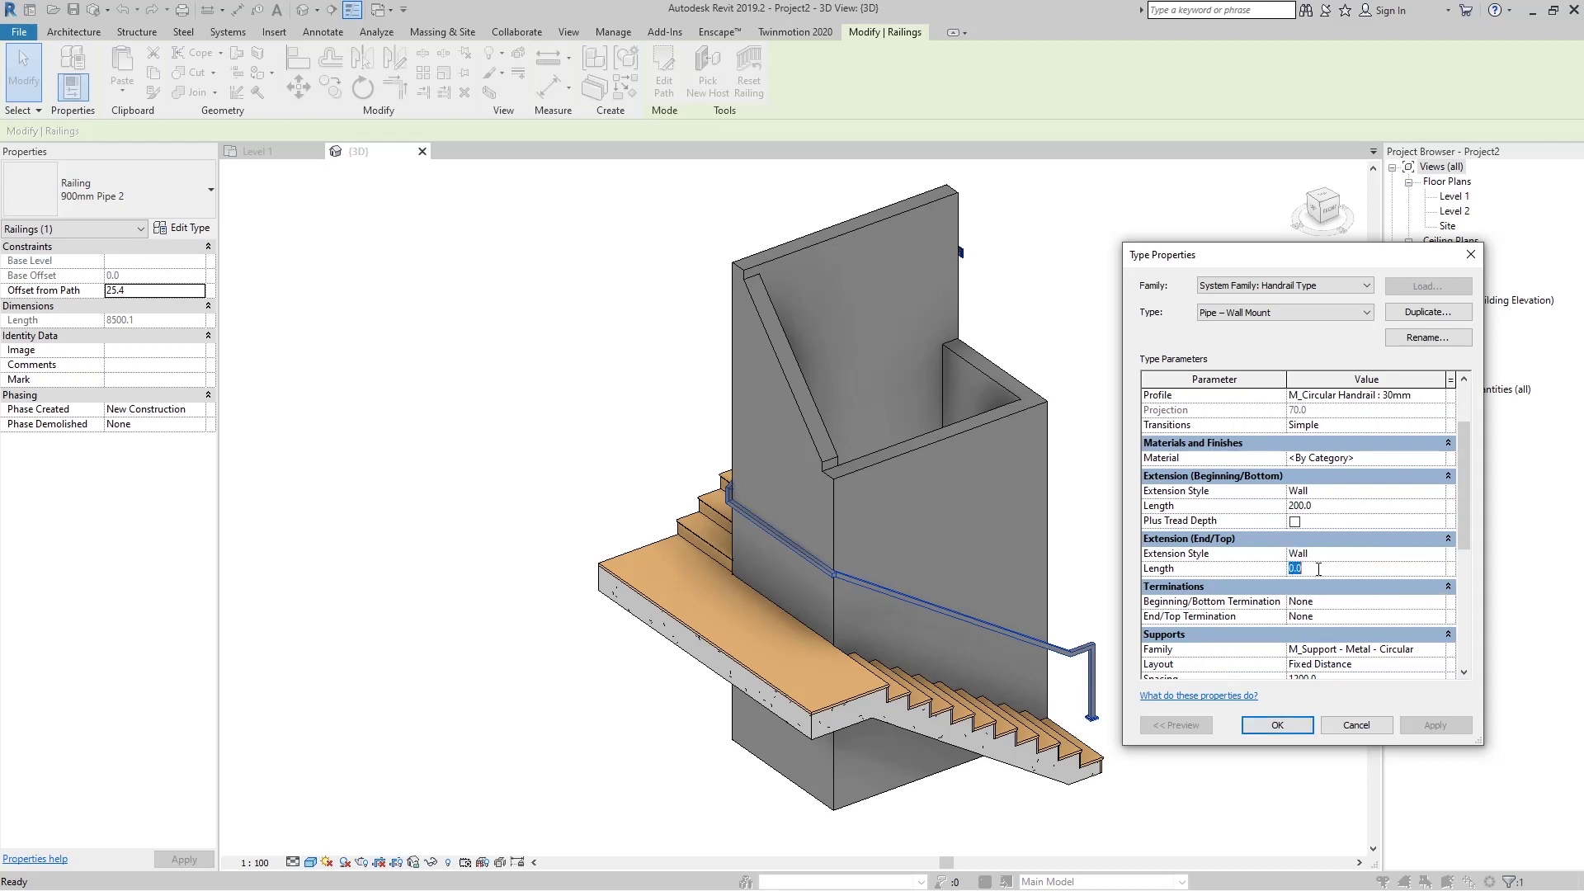
{"action": "left_click", "coordinate": [1338, 587]}
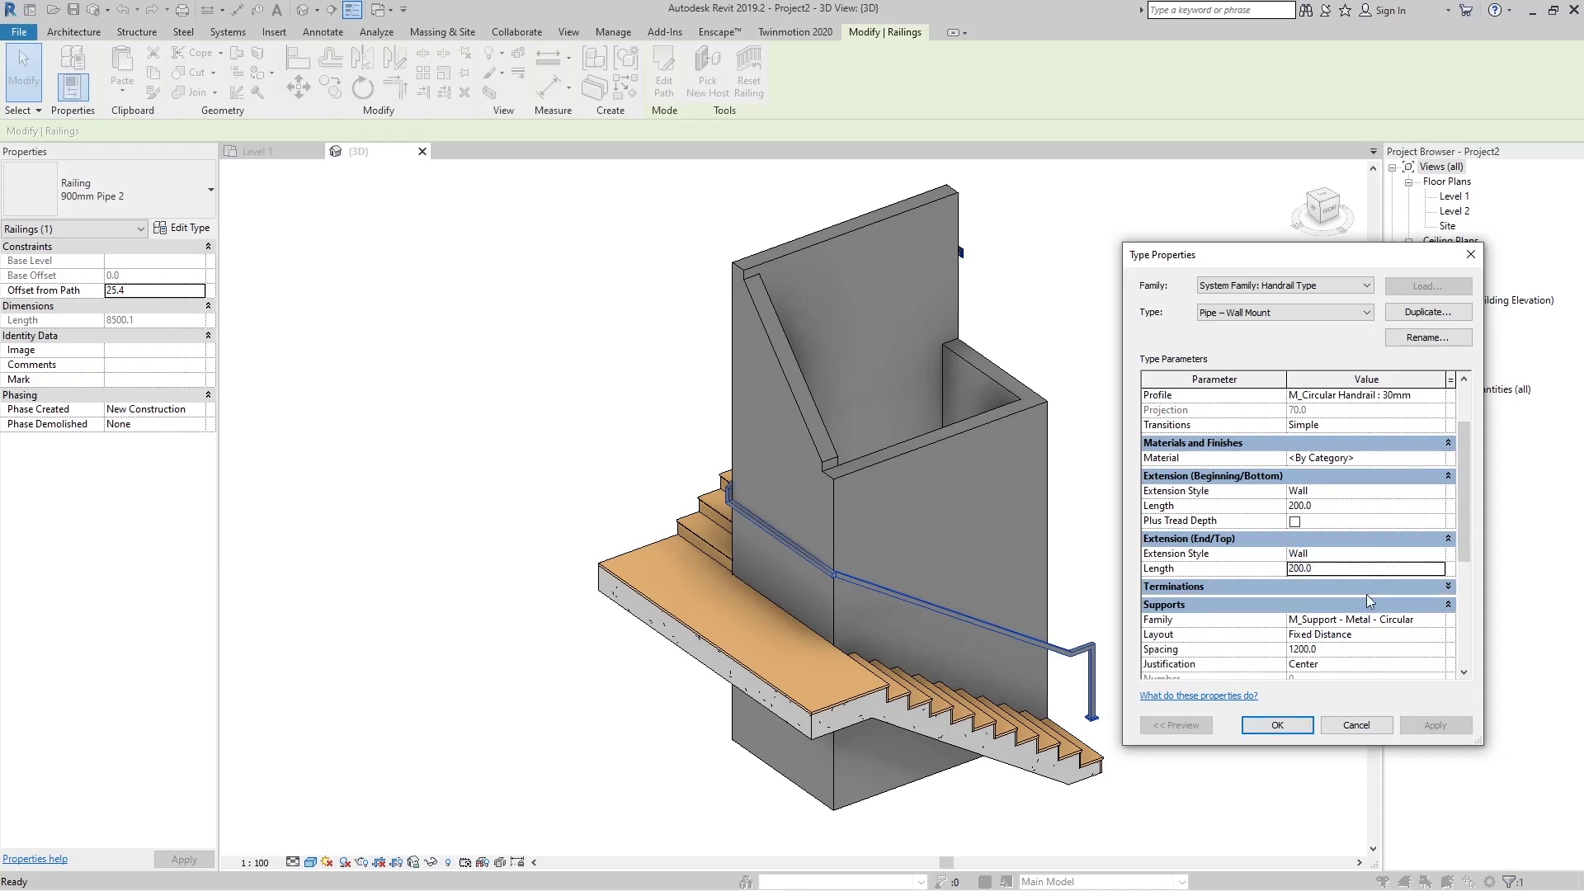
{"action": "left_click", "coordinate": [1297, 727]}
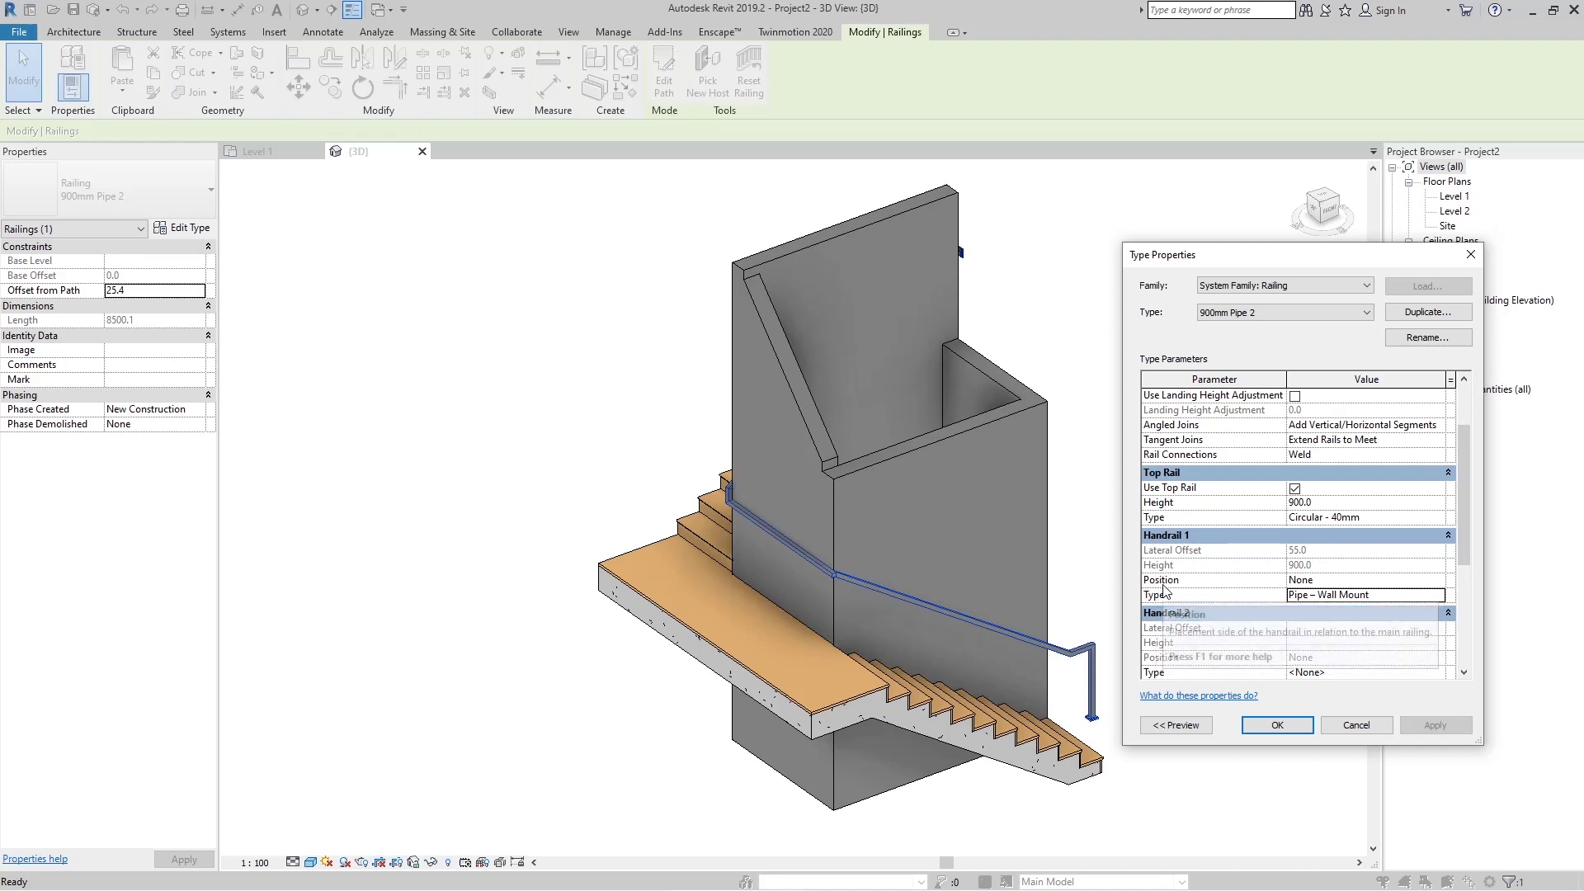
Set Handrail 1 Position to Left and apply it
{"action": "left_click", "coordinate": [1439, 581]}
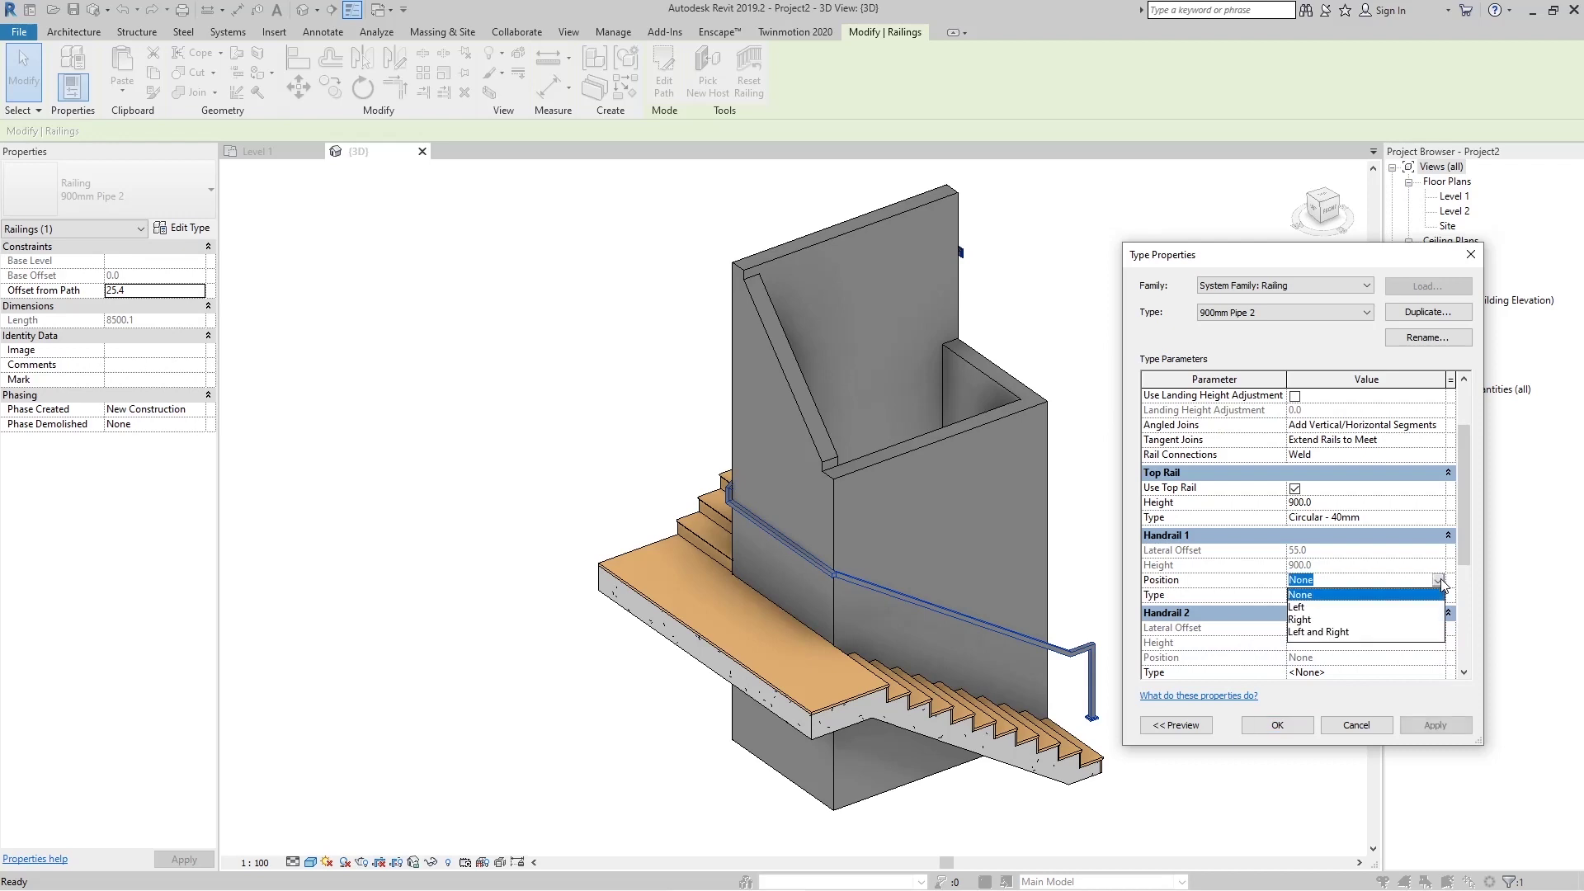
{"action": "left_click", "coordinate": [1300, 609]}
{"action": "left_click", "coordinate": [1435, 725]}
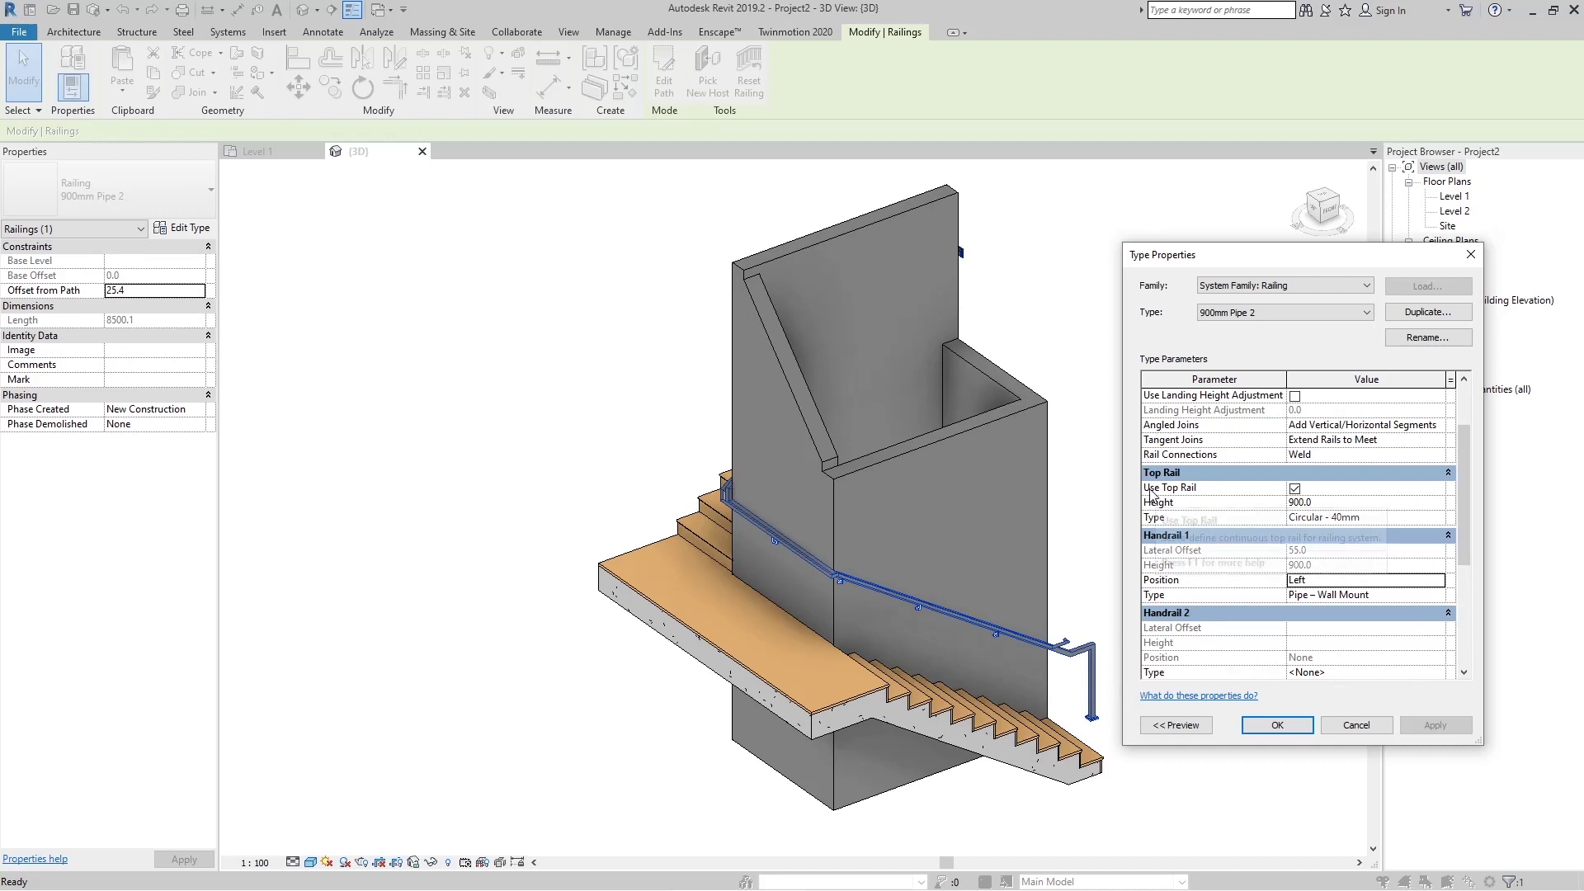
Uncheck Use Top Rail, apply, and close Type Properties
{"action": "left_click", "coordinate": [1293, 490]}
{"action": "left_click", "coordinate": [1437, 726]}
{"action": "left_click", "coordinate": [1276, 726]}
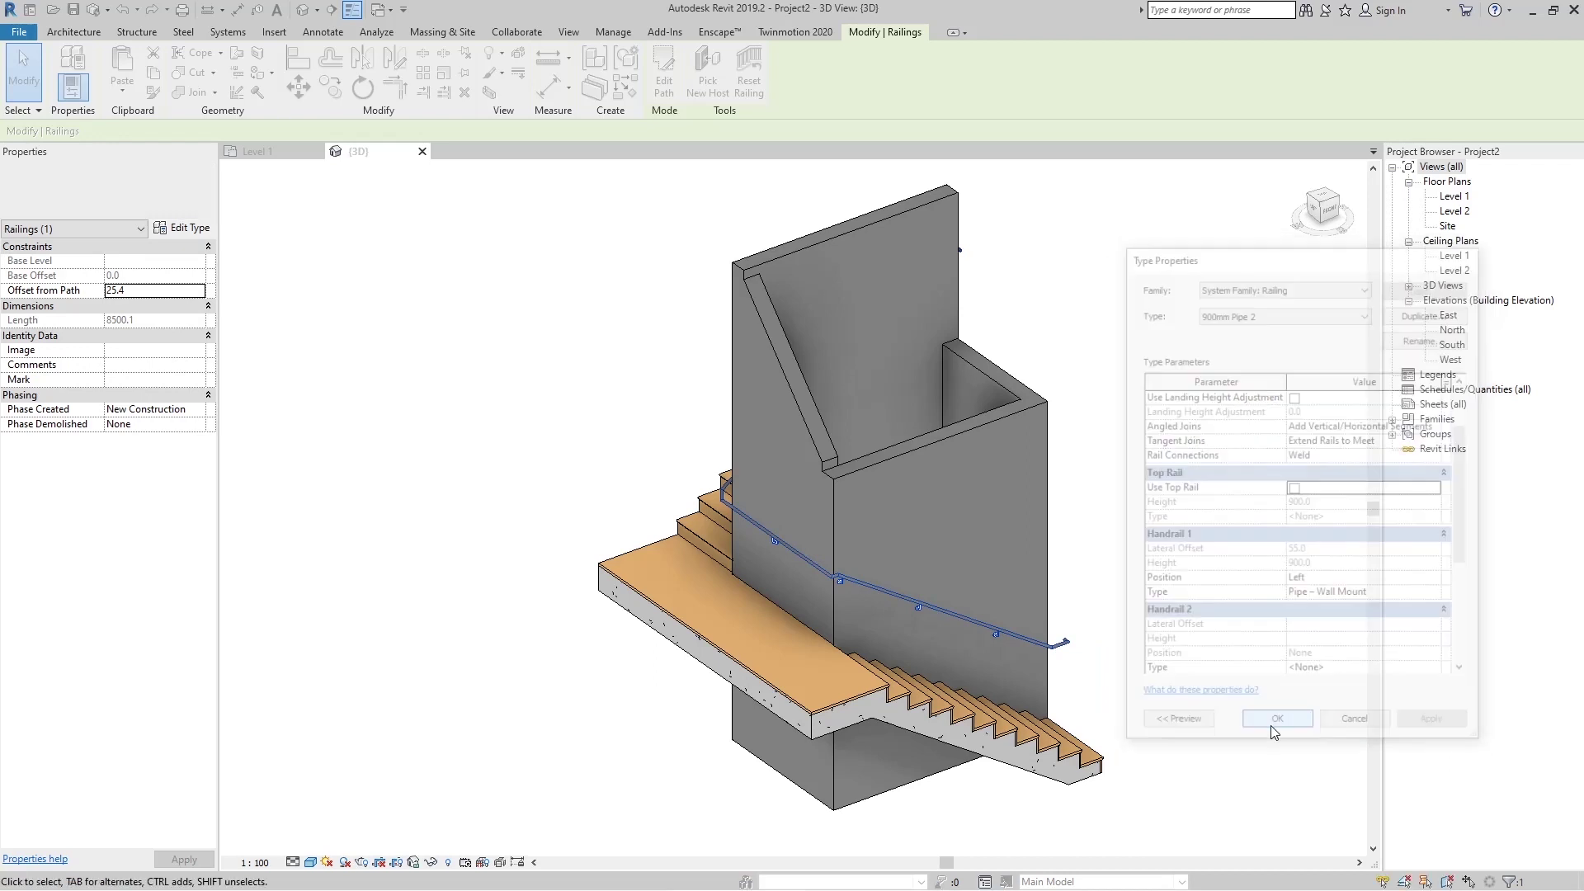
{"action": "scroll", "coordinate": [1072, 611], "scroll_direction": "up", "scroll_amount": 5}
{"action": "scroll", "coordinate": [1082, 608], "scroll_direction": "down", "scroll_amount": 3}
{"action": "middle_click_drag", "start_coordinate": [921, 561], "coordinate": [1186, 616], "text": "shift"}
{"action": "scroll", "coordinate": [1093, 500], "scroll_direction": "up", "scroll_amount": 3}
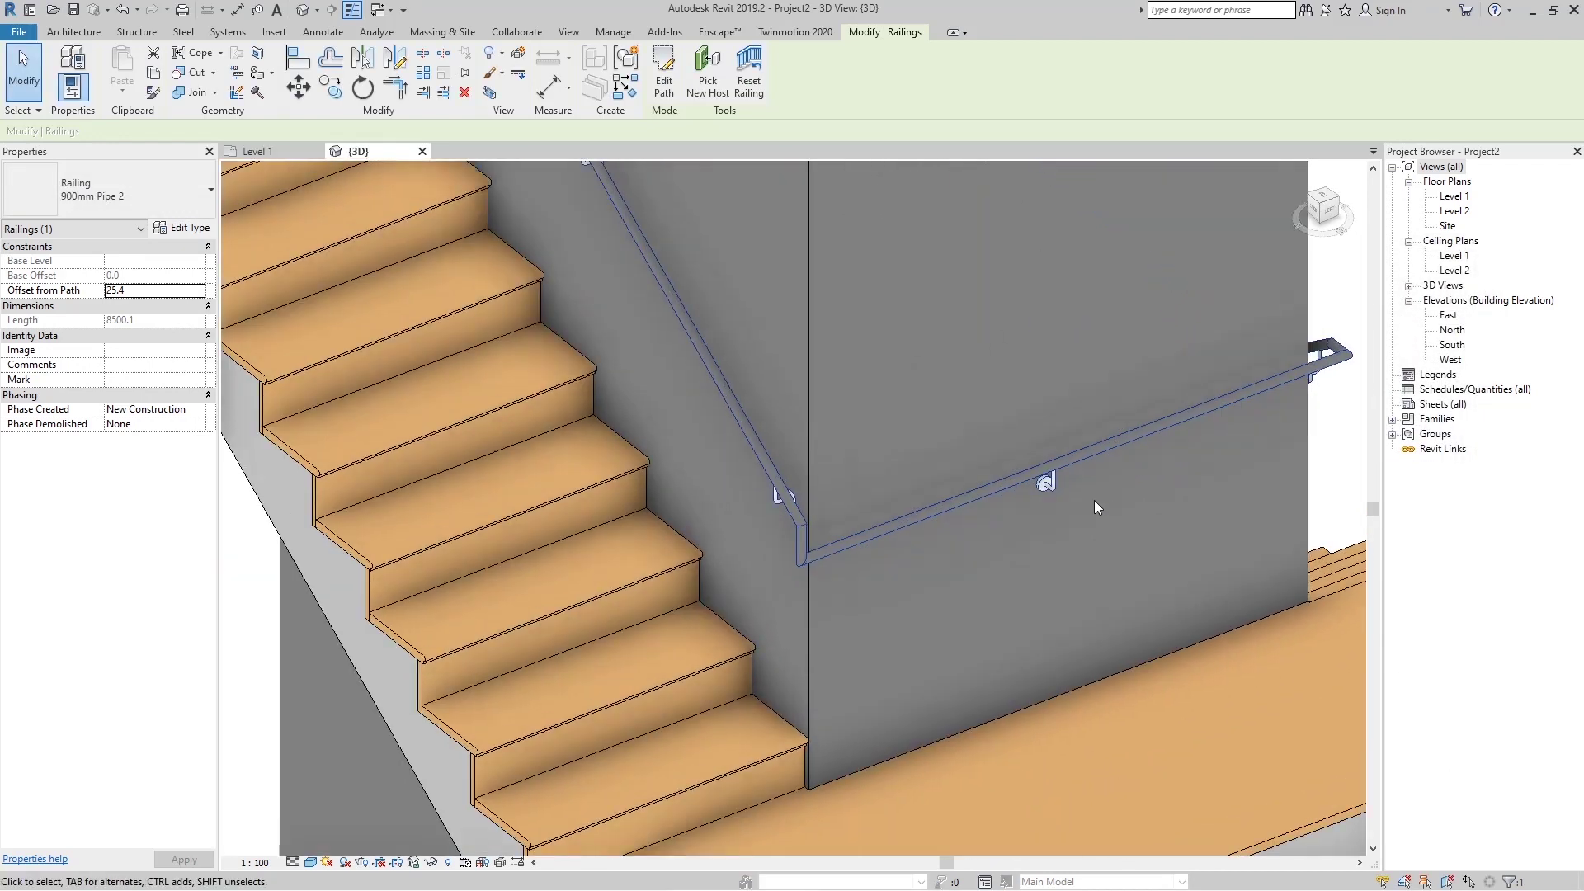
{"action": "middle_click_drag", "start_coordinate": [1046, 488], "coordinate": [1093, 456], "text": "shift"}
{"action": "scroll", "coordinate": [1097, 470], "scroll_direction": "up", "scroll_amount": 5}
{"action": "scroll", "coordinate": [1072, 462], "scroll_direction": "down", "scroll_amount": 3}
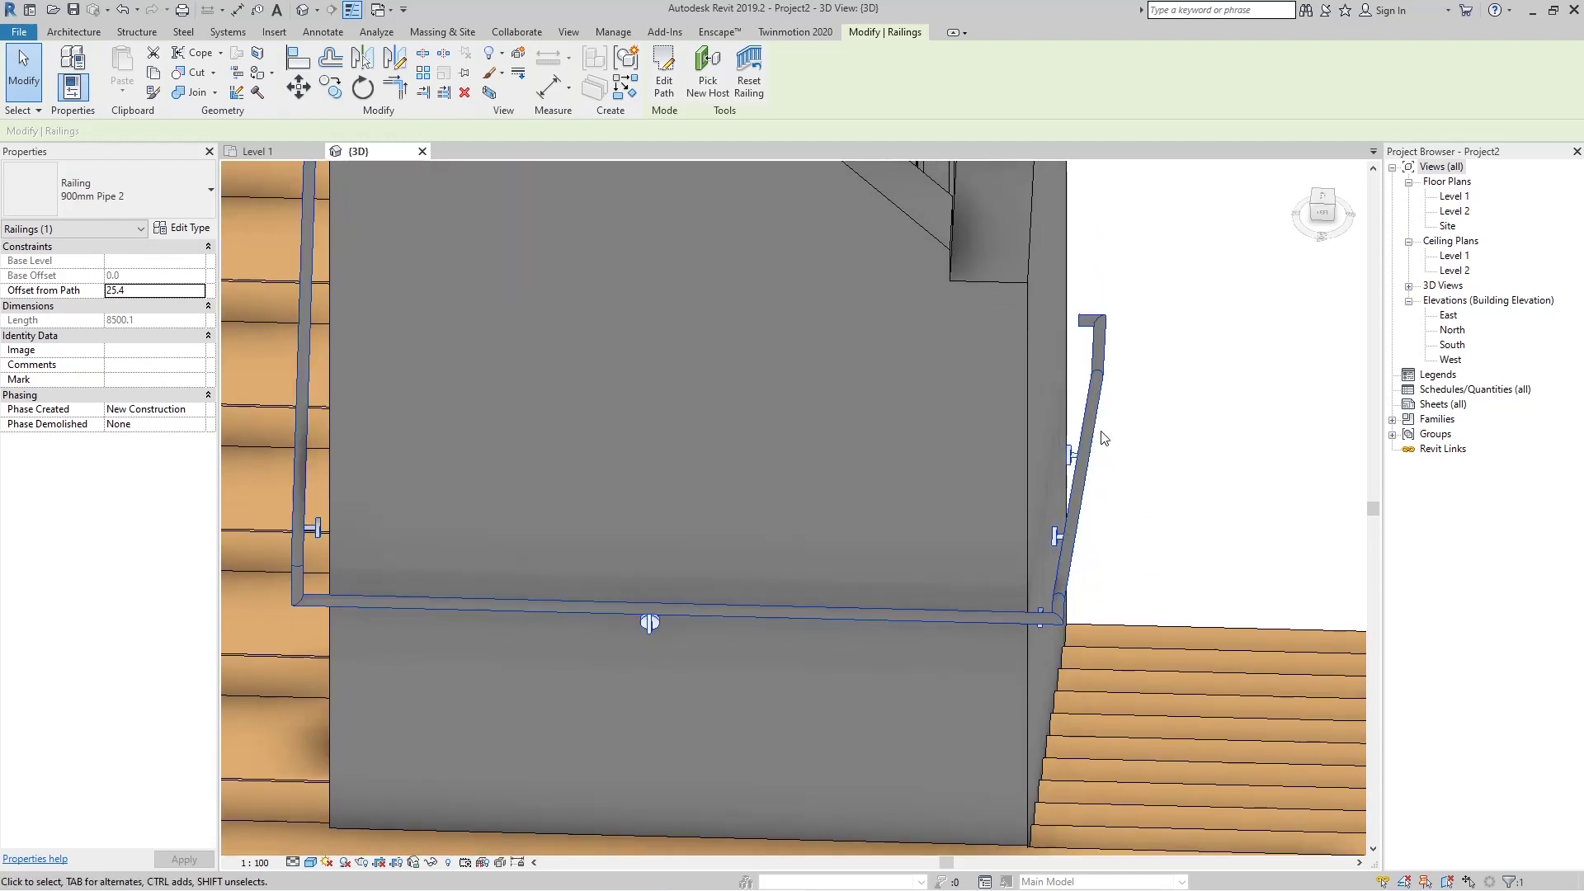
{"action": "left_click", "coordinate": [1112, 452]}
{"action": "left_click", "coordinate": [1090, 459]}
{"action": "left_click", "coordinate": [133, 290]}
{"action": "double_click", "coordinate": [164, 291]}
{"action": "type", "text": "0"}
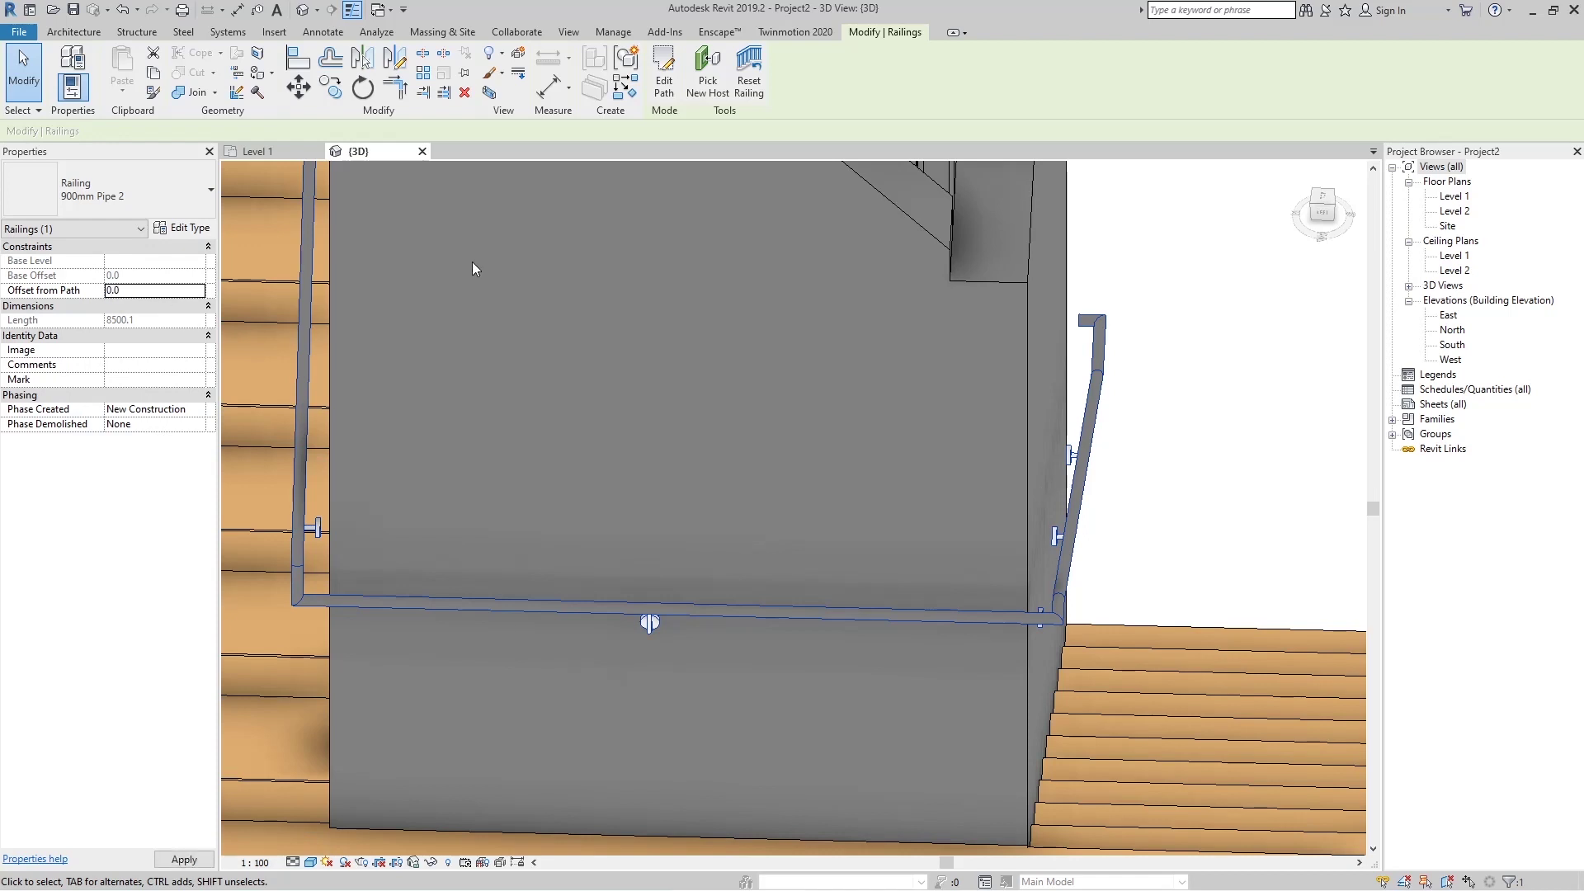
Check the handrail at 0 offset along the wall, then select the tall wall behind it
{"action": "middle_click_drag", "start_coordinate": [1121, 473], "coordinate": [402, 536], "text": "shift"}
{"action": "scroll", "coordinate": [1110, 462], "scroll_direction": "down", "scroll_amount": 2}
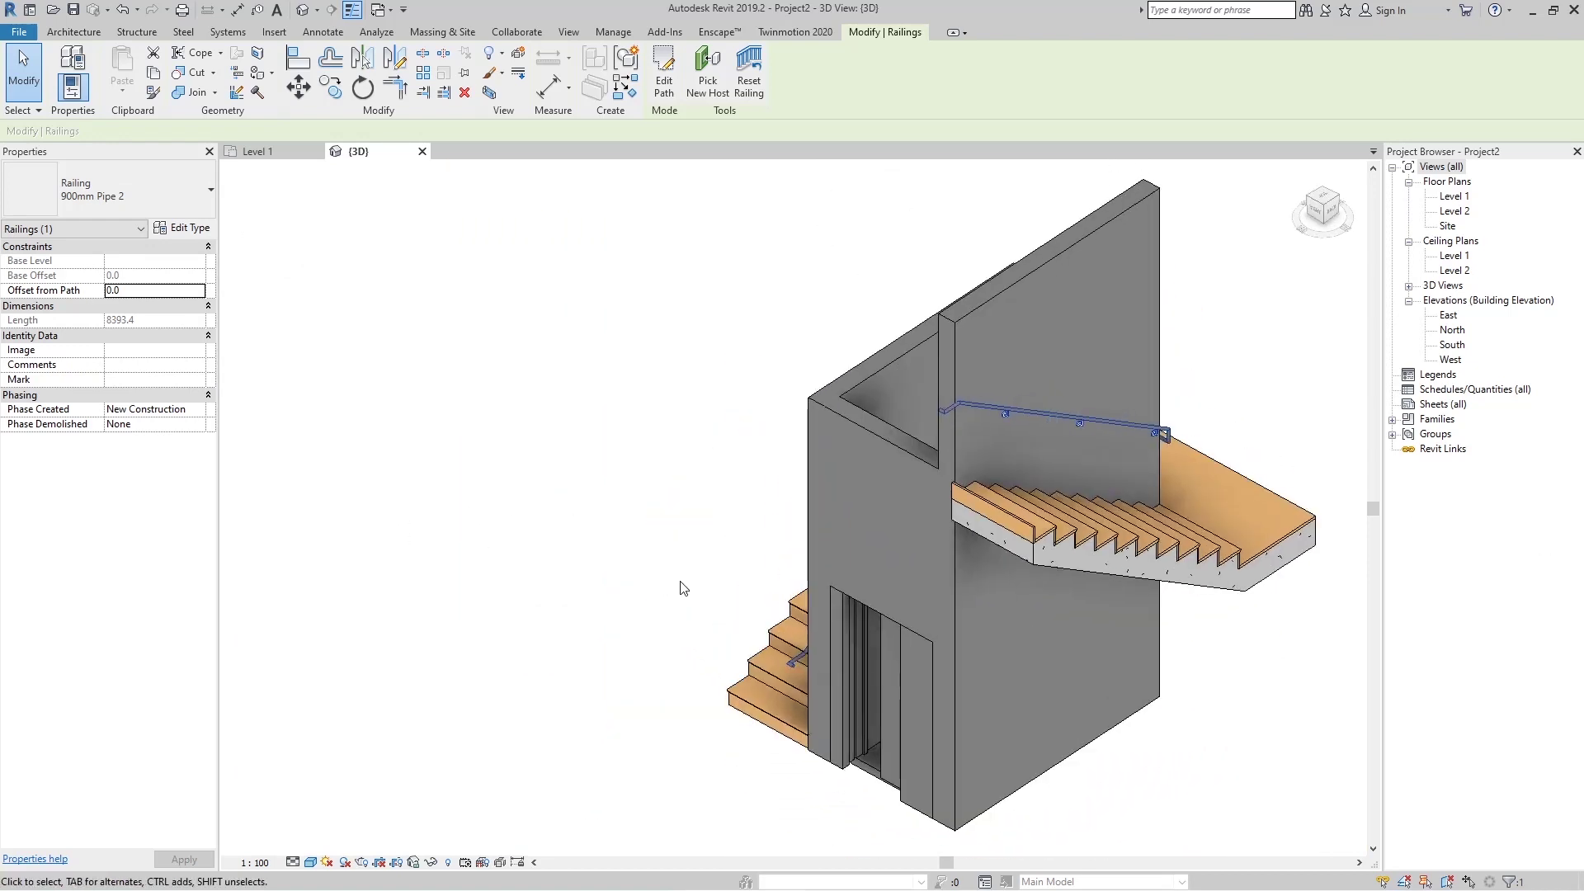
{"action": "scroll", "coordinate": [948, 367], "scroll_direction": "up", "scroll_amount": 5}
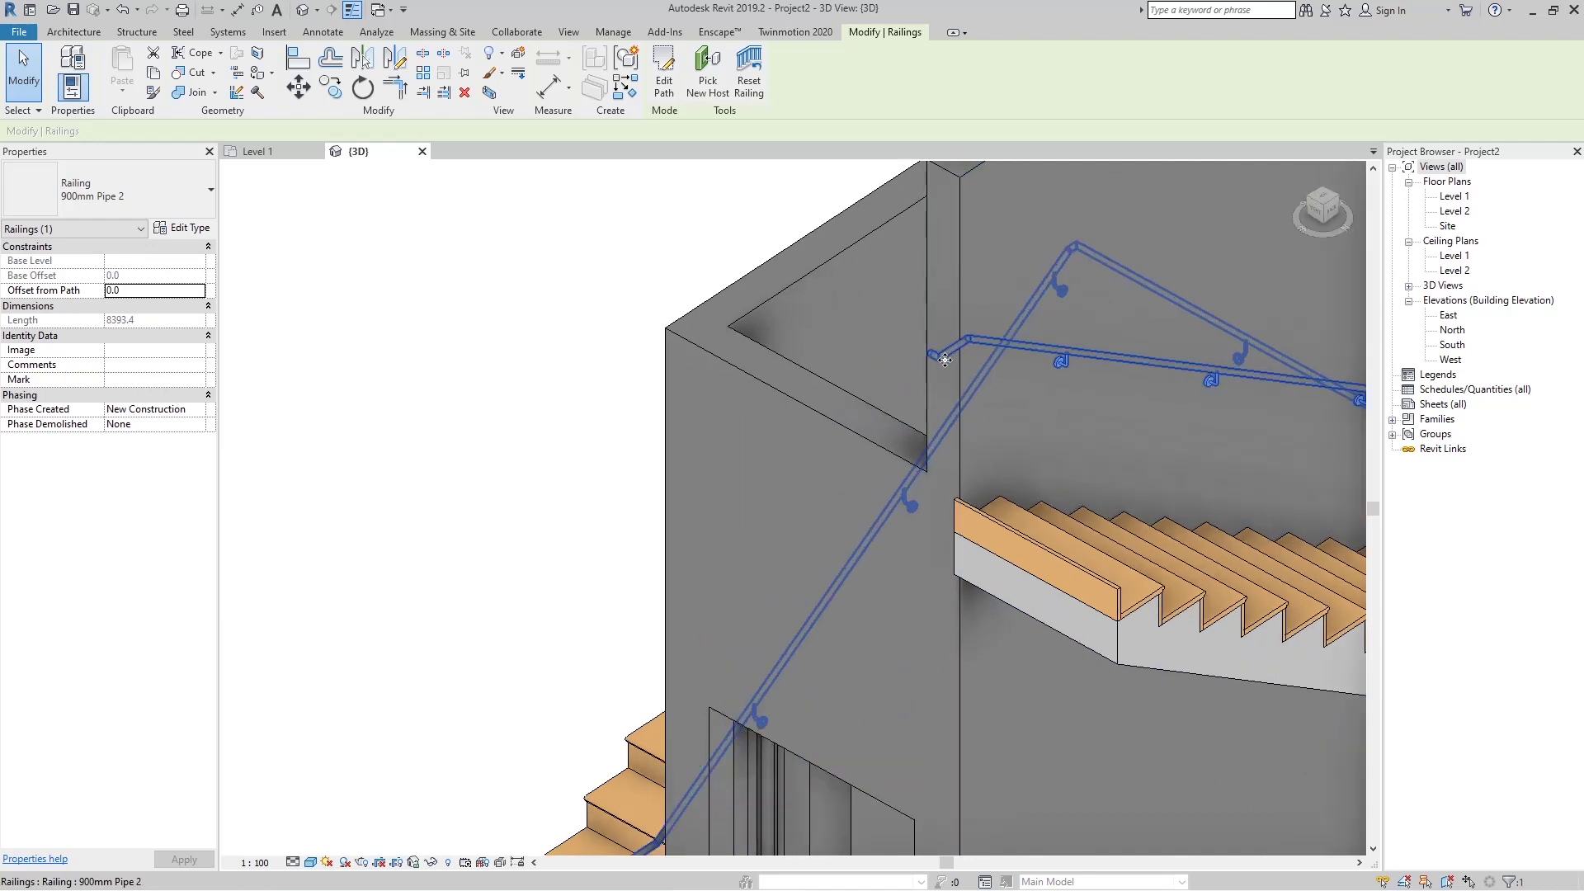
{"action": "scroll", "coordinate": [945, 358], "scroll_direction": "up", "scroll_amount": 2}
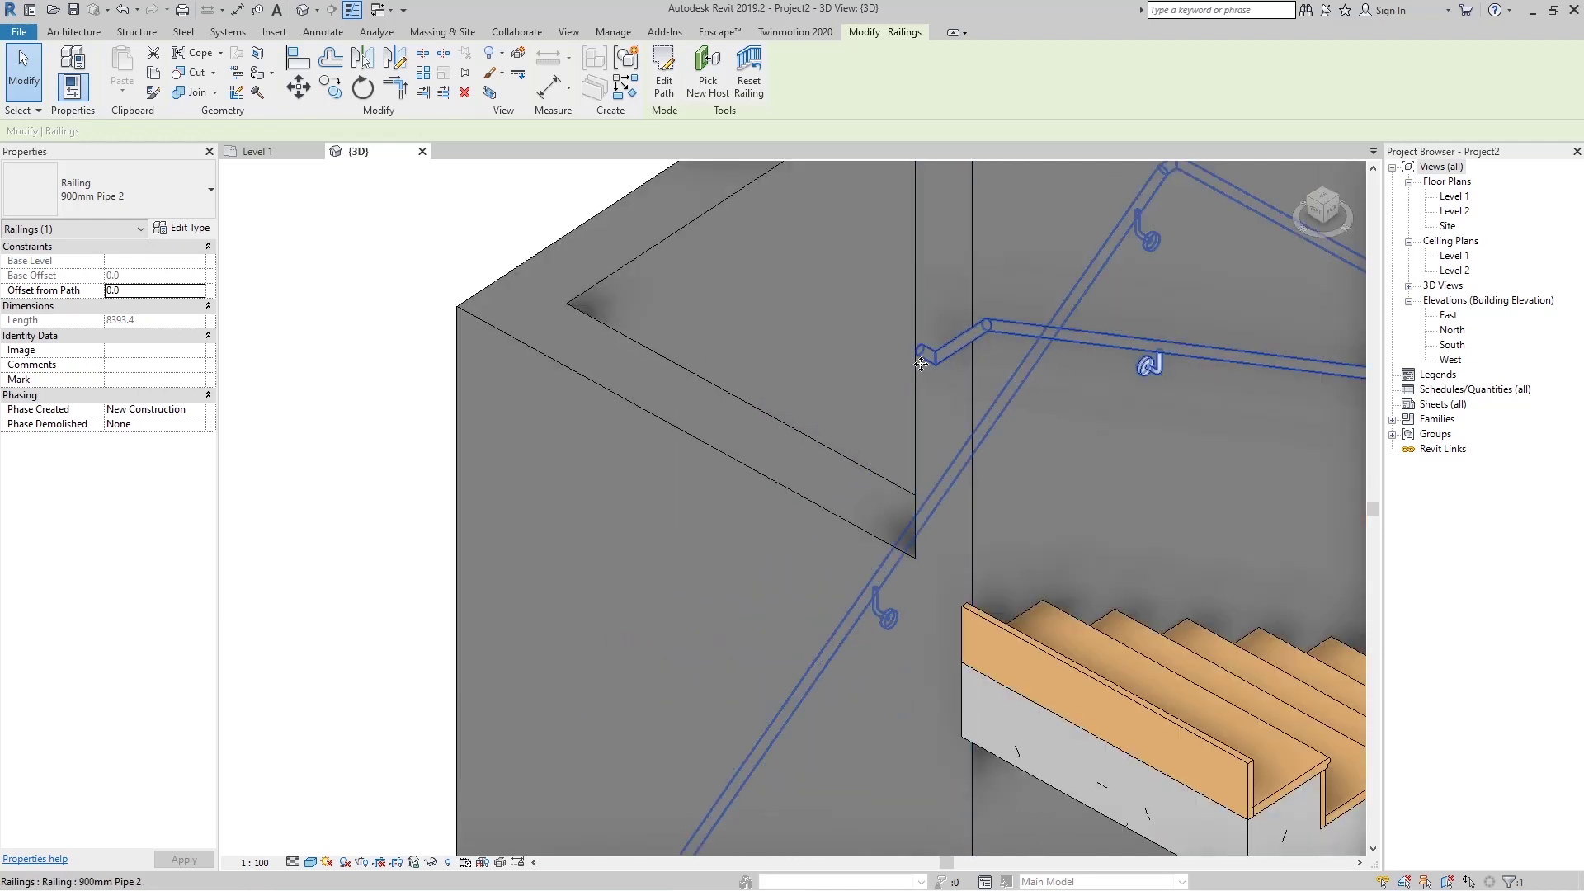
{"action": "scroll", "coordinate": [923, 365], "scroll_direction": "down", "scroll_amount": 5}
{"action": "mouse_move", "coordinate": [933, 381]}
{"action": "middle_mouse_down", "text": "shift"}
{"action": "mouse_move", "coordinate": [1018, 468]}
{"action": "mouse_move", "coordinate": [907, 380]}
{"action": "middle_mouse_up", "text": "shift"}
{"action": "left_click", "coordinate": [794, 255]}
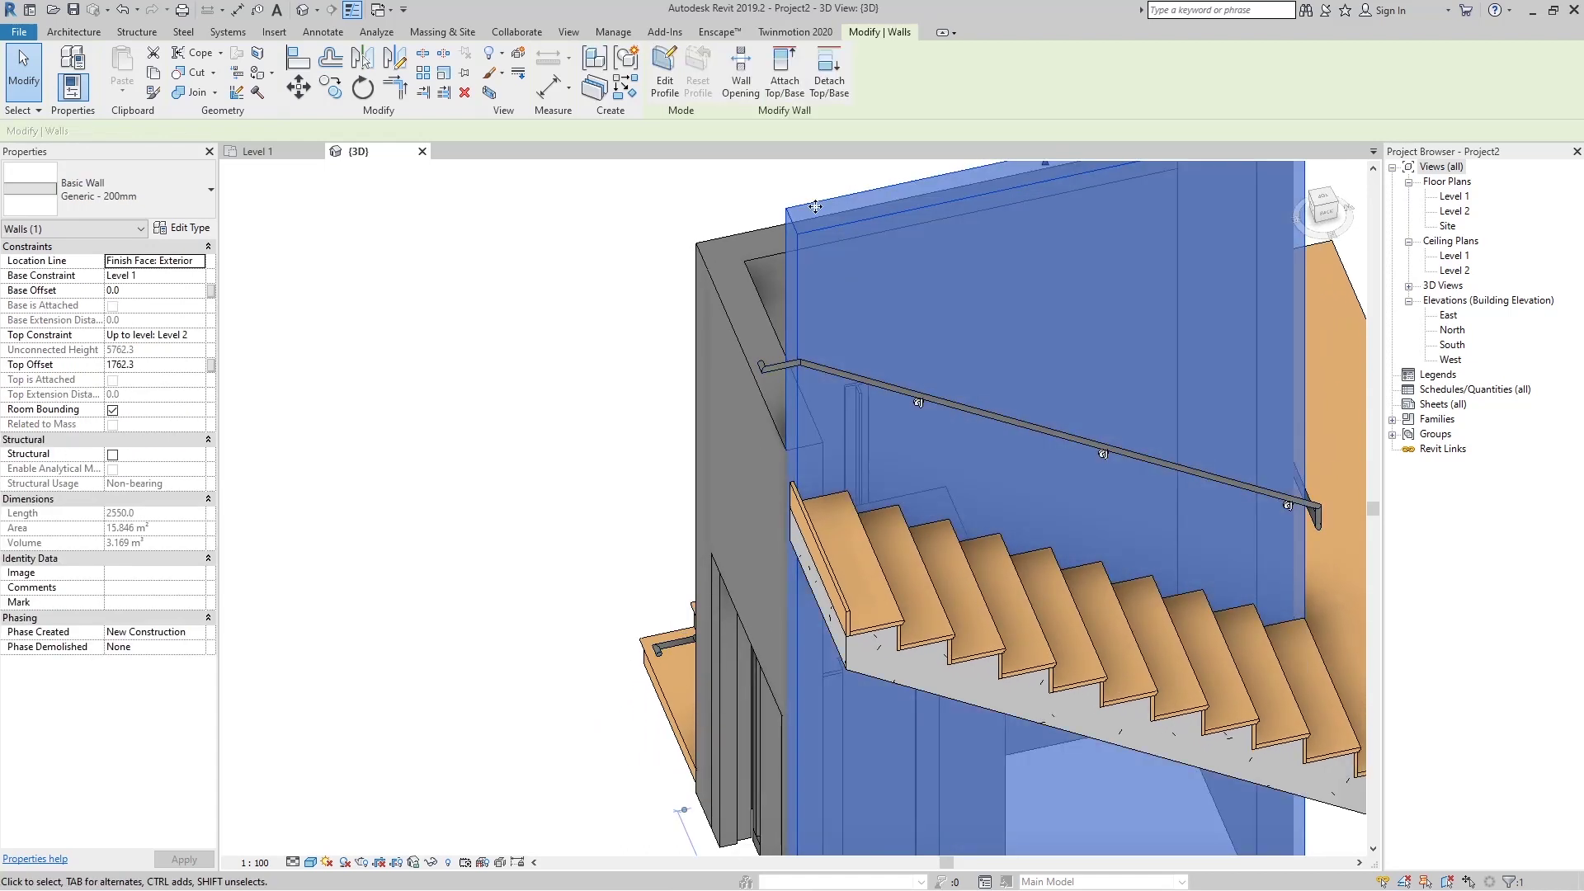
Edit the wall profile by picking its end edge, toggle thin lines, and finish the edit
{"action": "left_click", "coordinate": [664, 70]}
{"action": "left_click", "coordinate": [730, 90]}
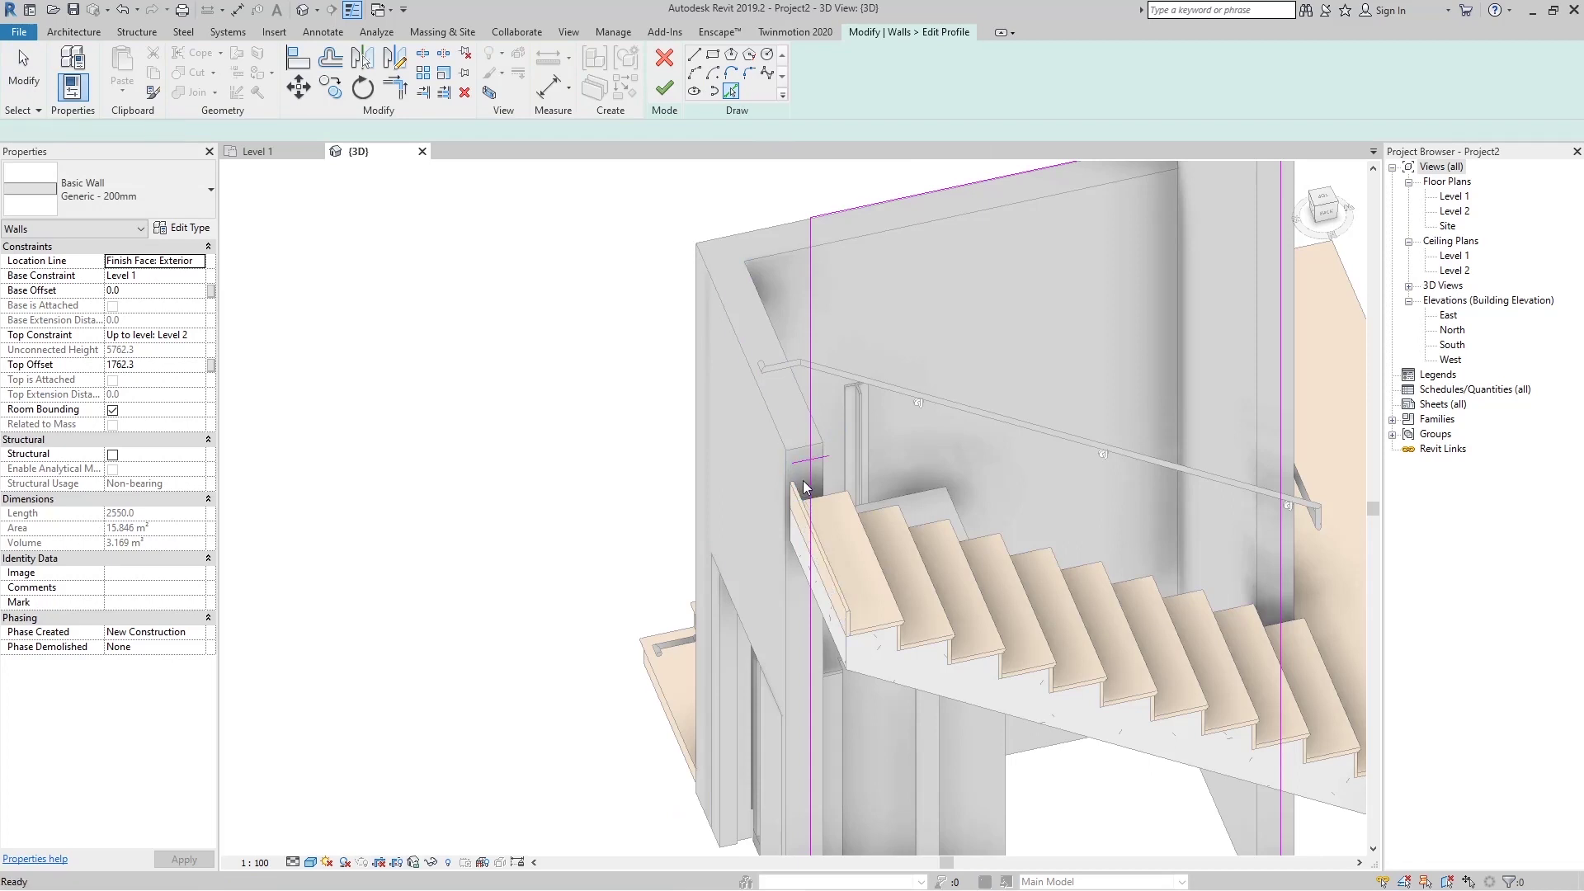
{"action": "left_click", "coordinate": [785, 463]}
{"action": "key", "text": "Escape"}
{"action": "left_click", "coordinate": [764, 495]}
{"action": "key", "text": "Escape"}
{"action": "key", "text": "l"}
{"action": "key", "text": "i"}
{"action": "key", "text": "t"}
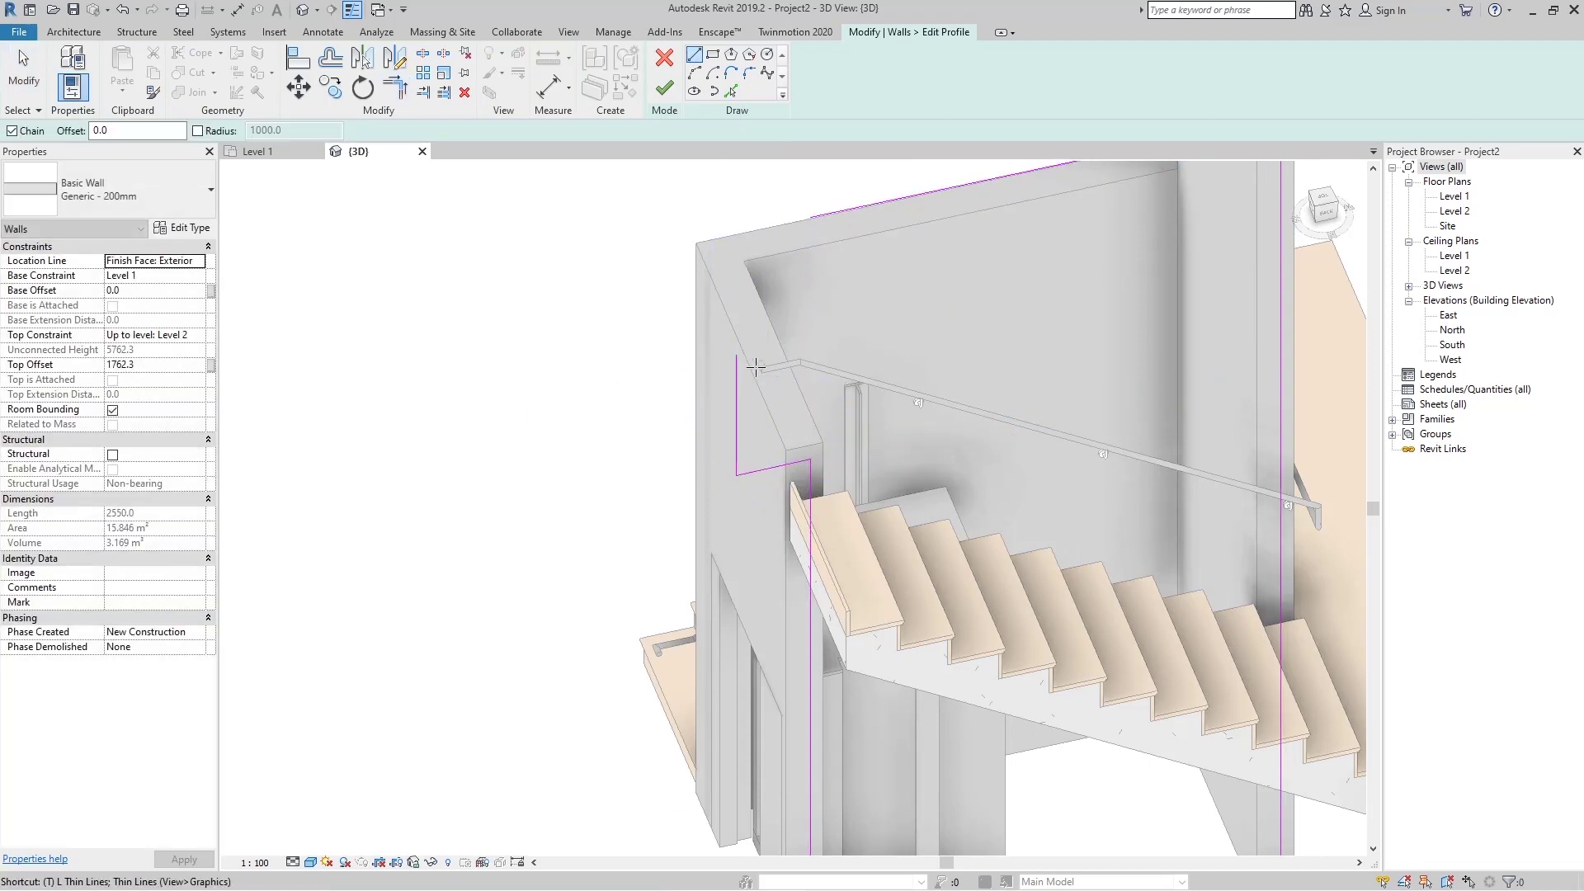
{"action": "key", "text": "l"}
{"action": "left_click", "coordinate": [664, 88]}
{"action": "middle_click_drag", "start_coordinate": [821, 447], "coordinate": [945, 459], "text": "shift"}
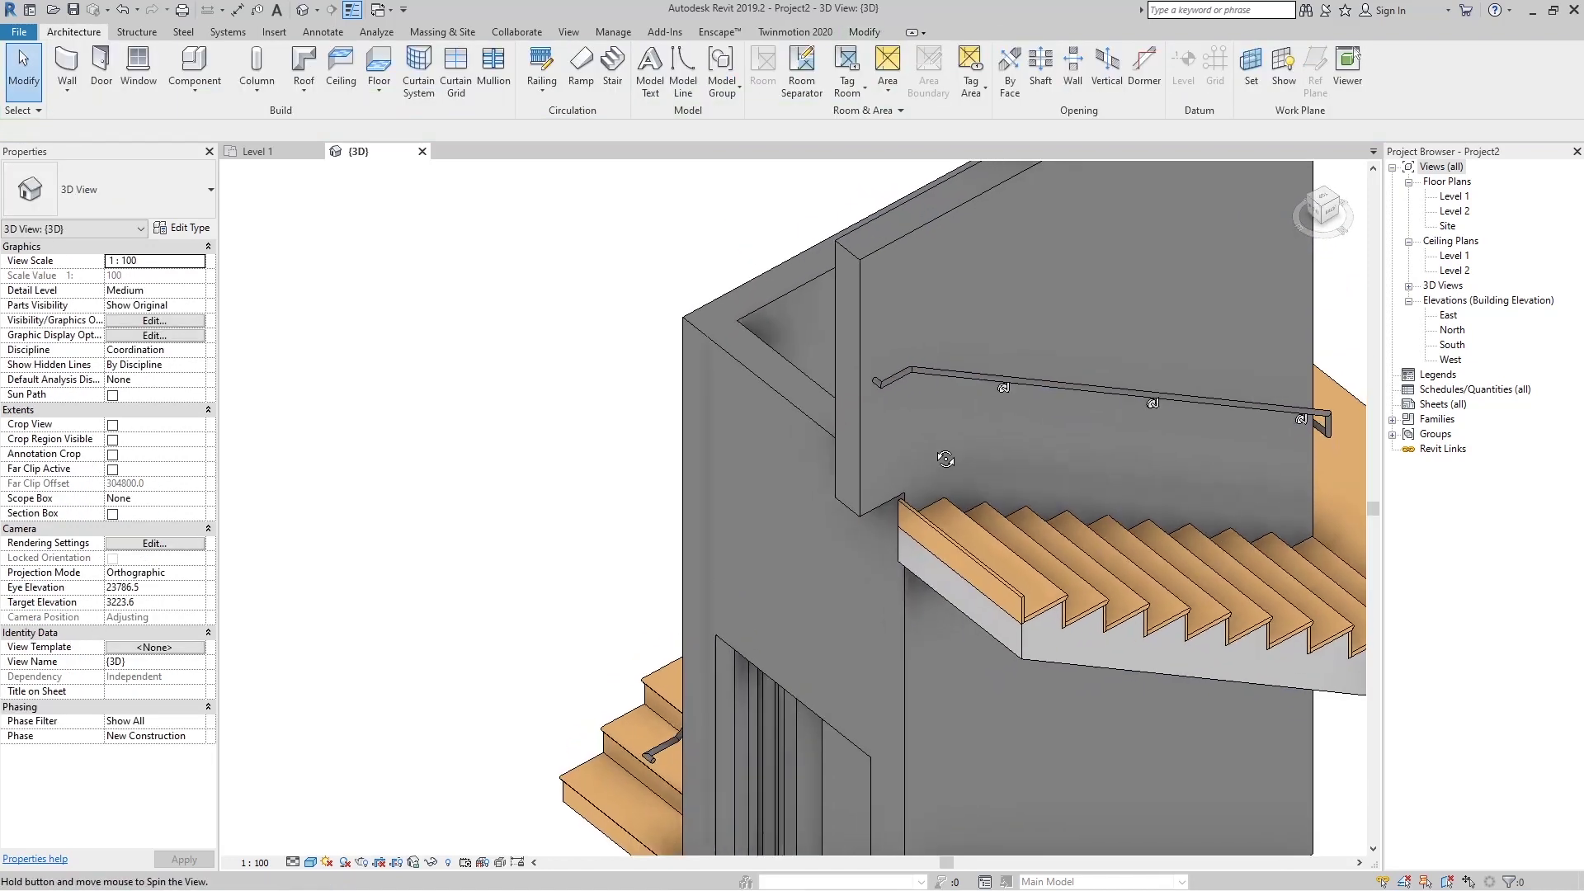
Orbit to the stair and landing, select the 900mm Pipe 2 railing, and open Edit Type
{"action": "scroll", "coordinate": [899, 363], "scroll_direction": "up", "scroll_amount": 4}
{"action": "middle_click_drag", "start_coordinate": [851, 384], "coordinate": [1020, 532], "text": "shift"}
{"action": "middle_click_drag", "start_coordinate": [1048, 378], "coordinate": [255, 548], "text": "shift"}
{"action": "left_click", "coordinate": [780, 698]}
{"action": "middle_click_drag", "start_coordinate": [785, 696], "coordinate": [989, 610], "text": "shift"}
{"action": "left_click", "coordinate": [190, 229]}
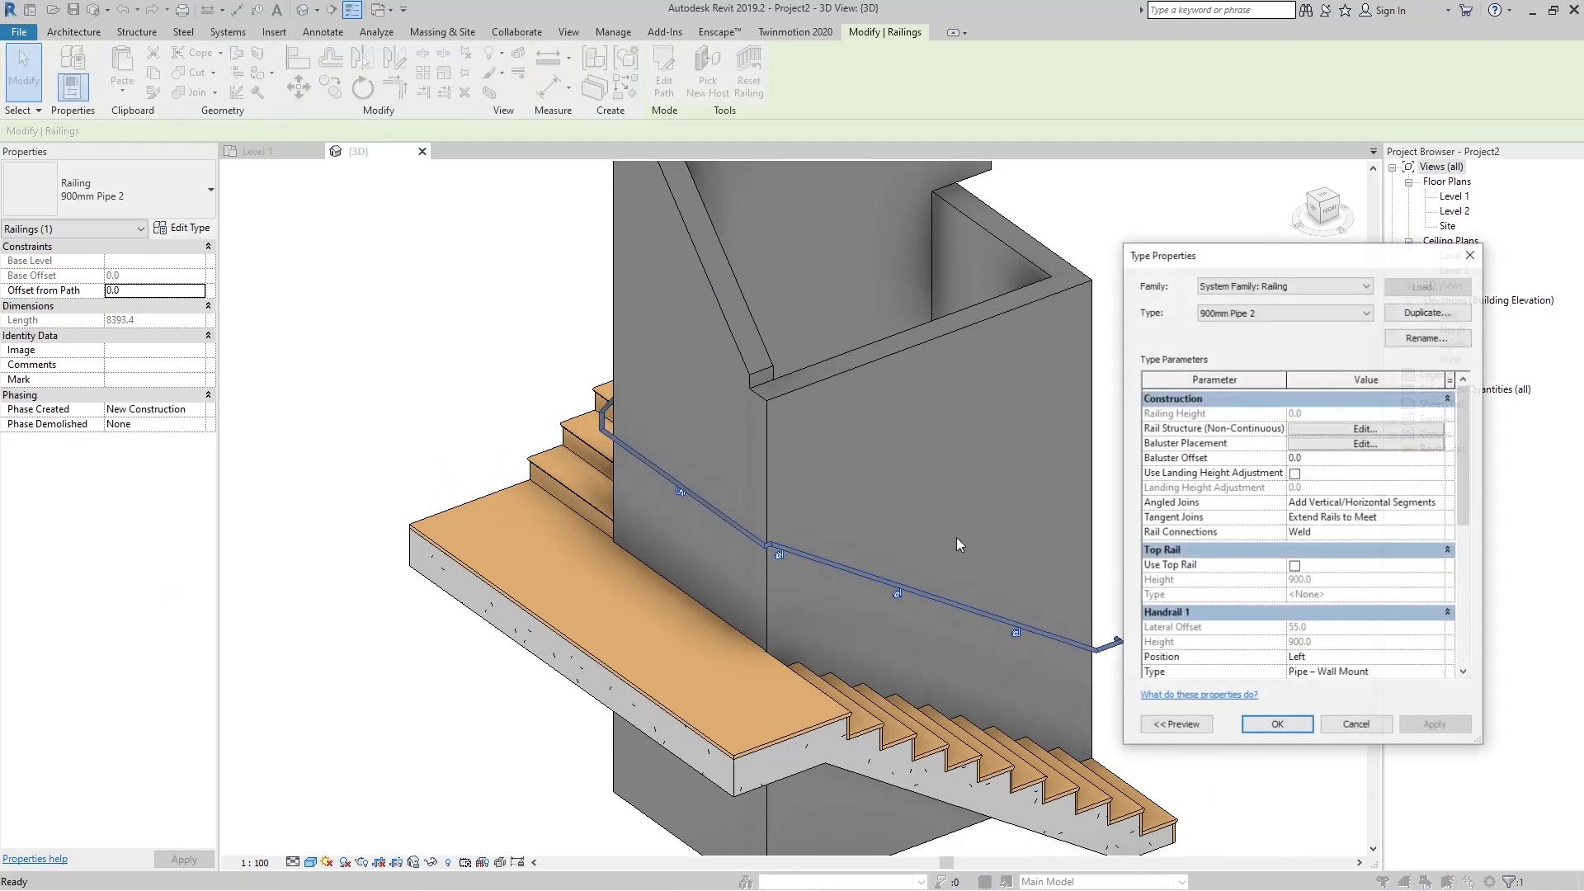
In the Pipe – Wall Mount handrail type, keep M_Support - Metal - Circular supports and bring up Layout choices
{"action": "scroll", "coordinate": [1391, 570], "scroll_direction": "down", "scroll_amount": 4}
{"action": "scroll", "coordinate": [1391, 570], "scroll_direction": "up", "scroll_amount": 2}
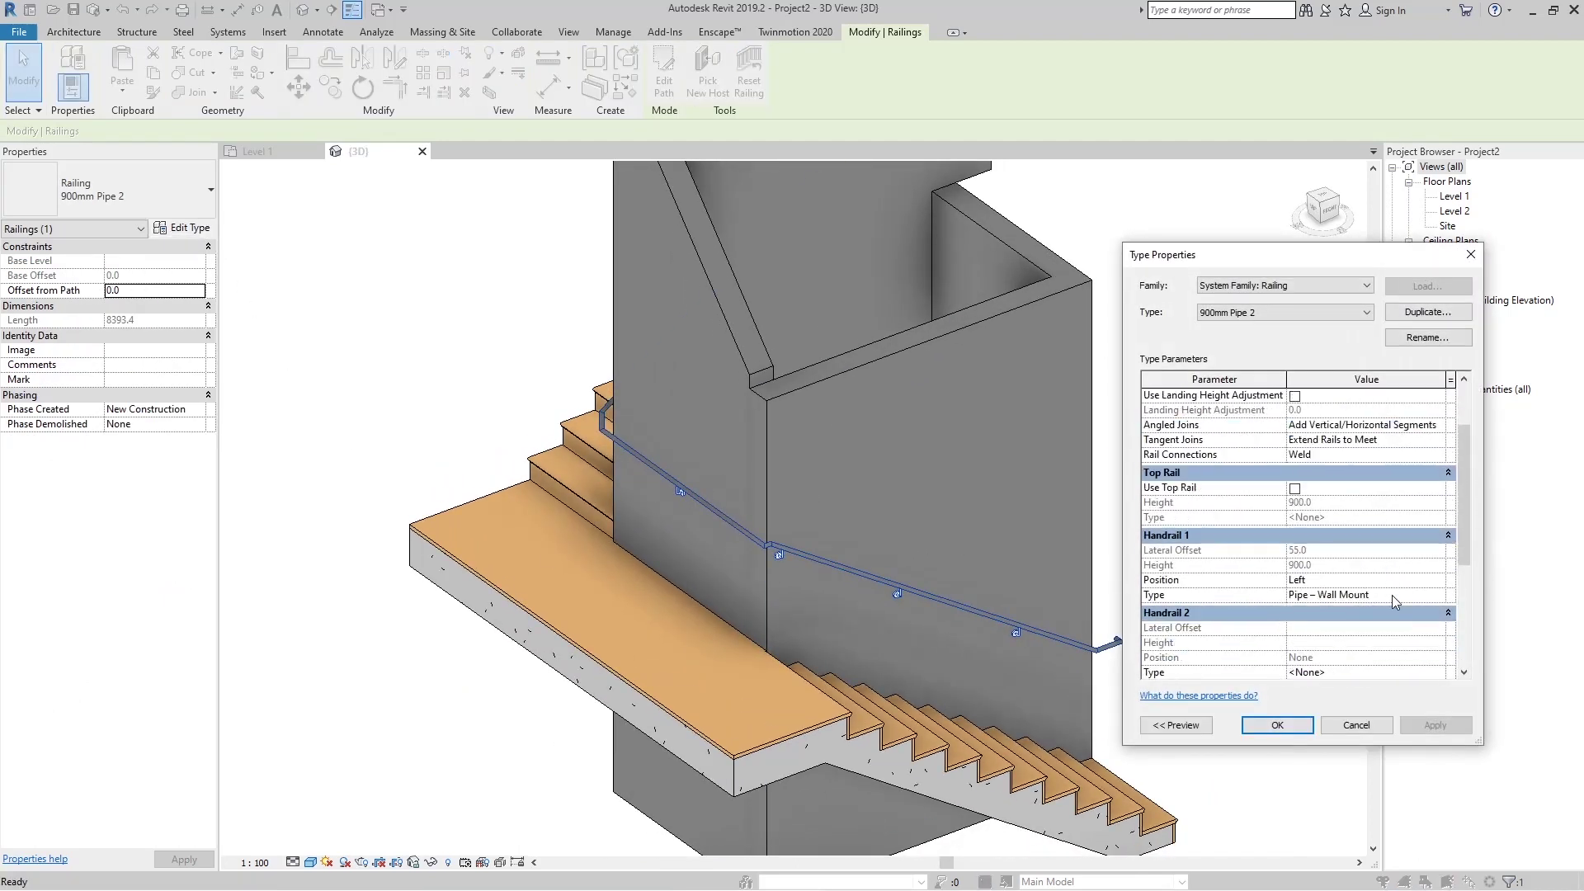
{"action": "left_click", "coordinate": [1441, 595]}
{"action": "left_click", "coordinate": [1441, 596]}
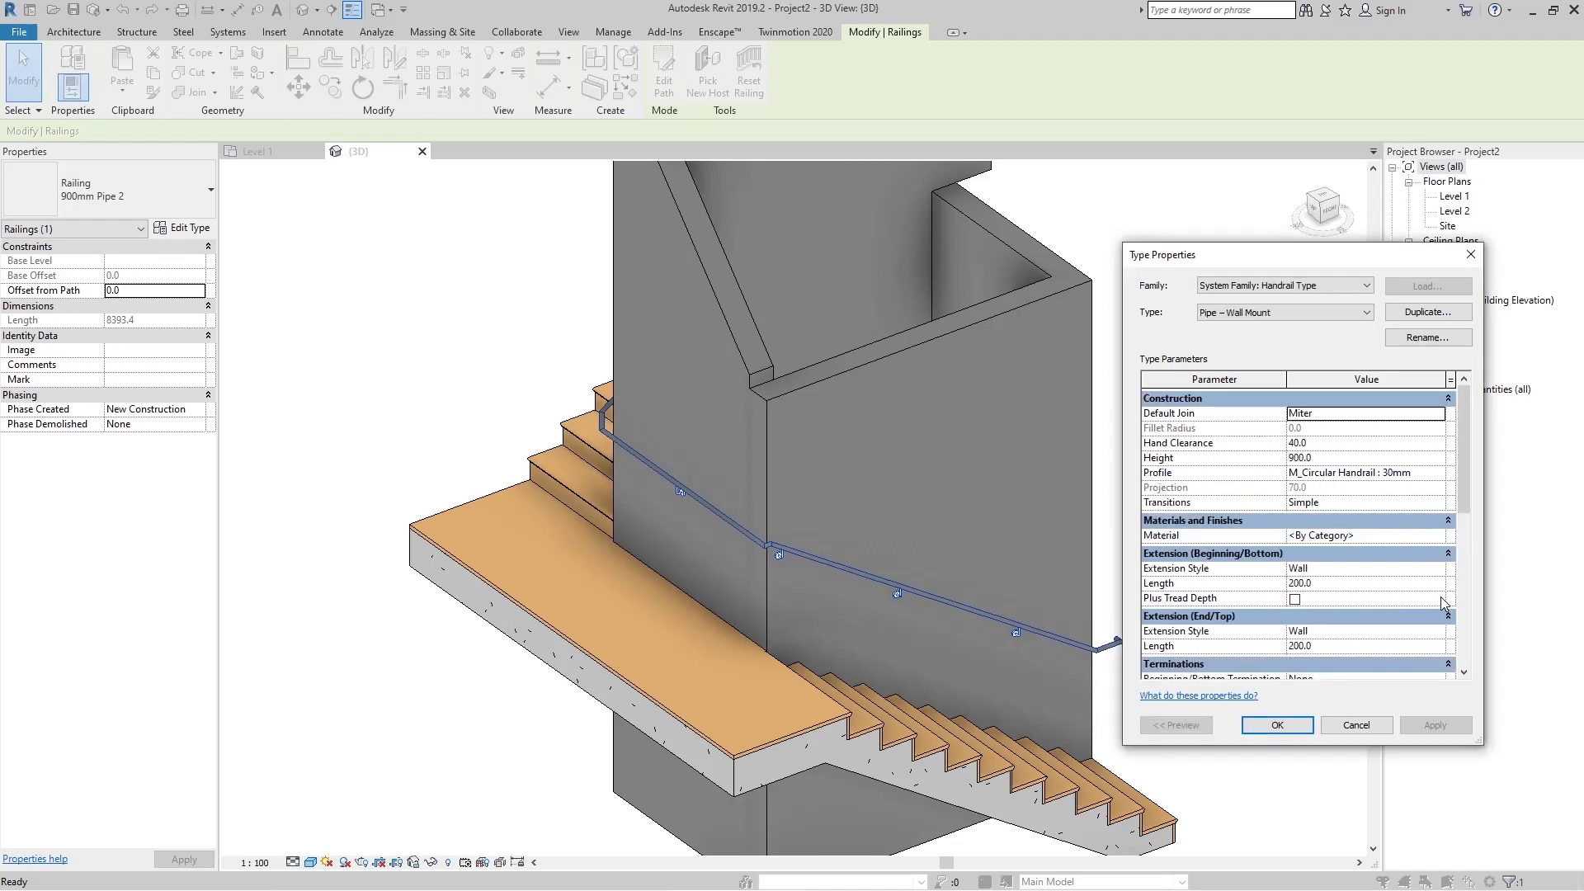
{"action": "scroll", "coordinate": [1415, 528], "scroll_direction": "down", "scroll_amount": 3}
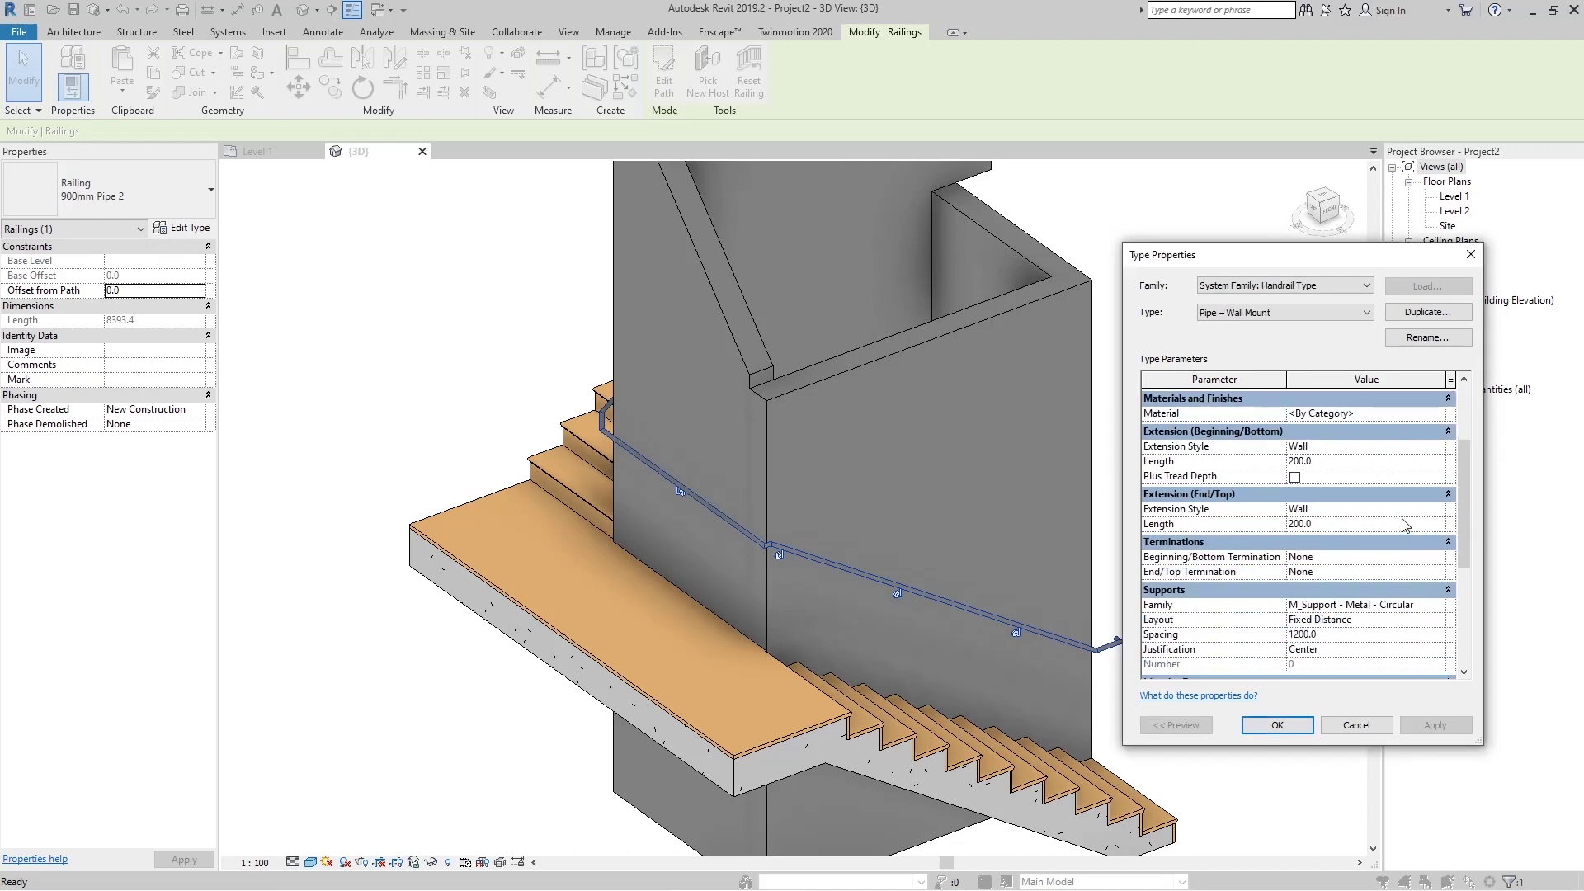
{"action": "scroll", "coordinate": [1405, 524], "scroll_direction": "down", "scroll_amount": 1}
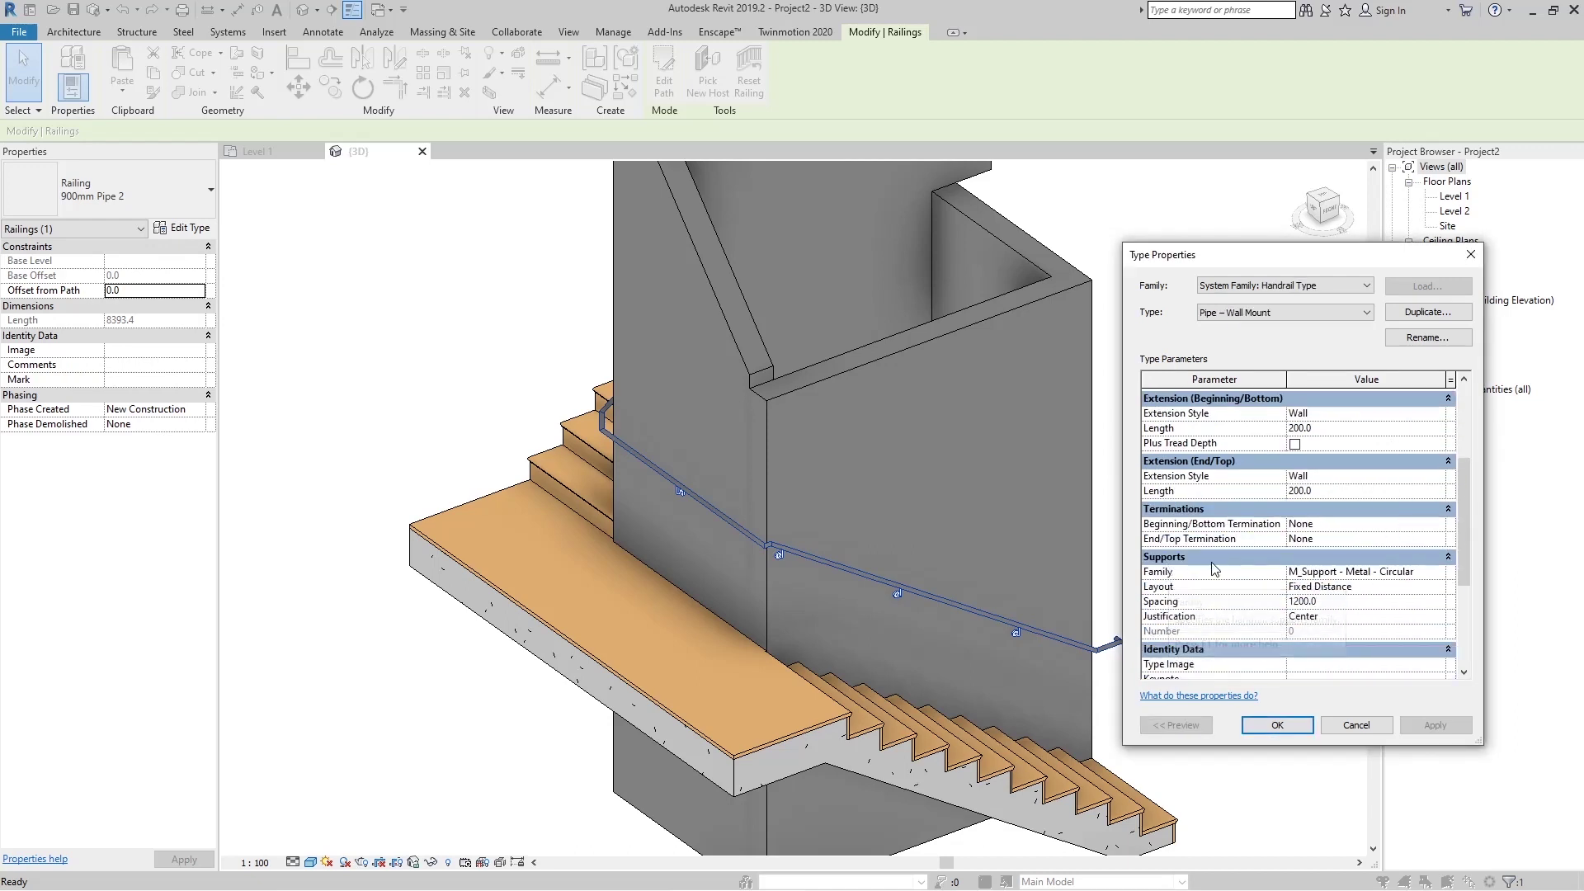
{"action": "left_click", "coordinate": [1319, 572]}
{"action": "left_click", "coordinate": [1438, 573]}
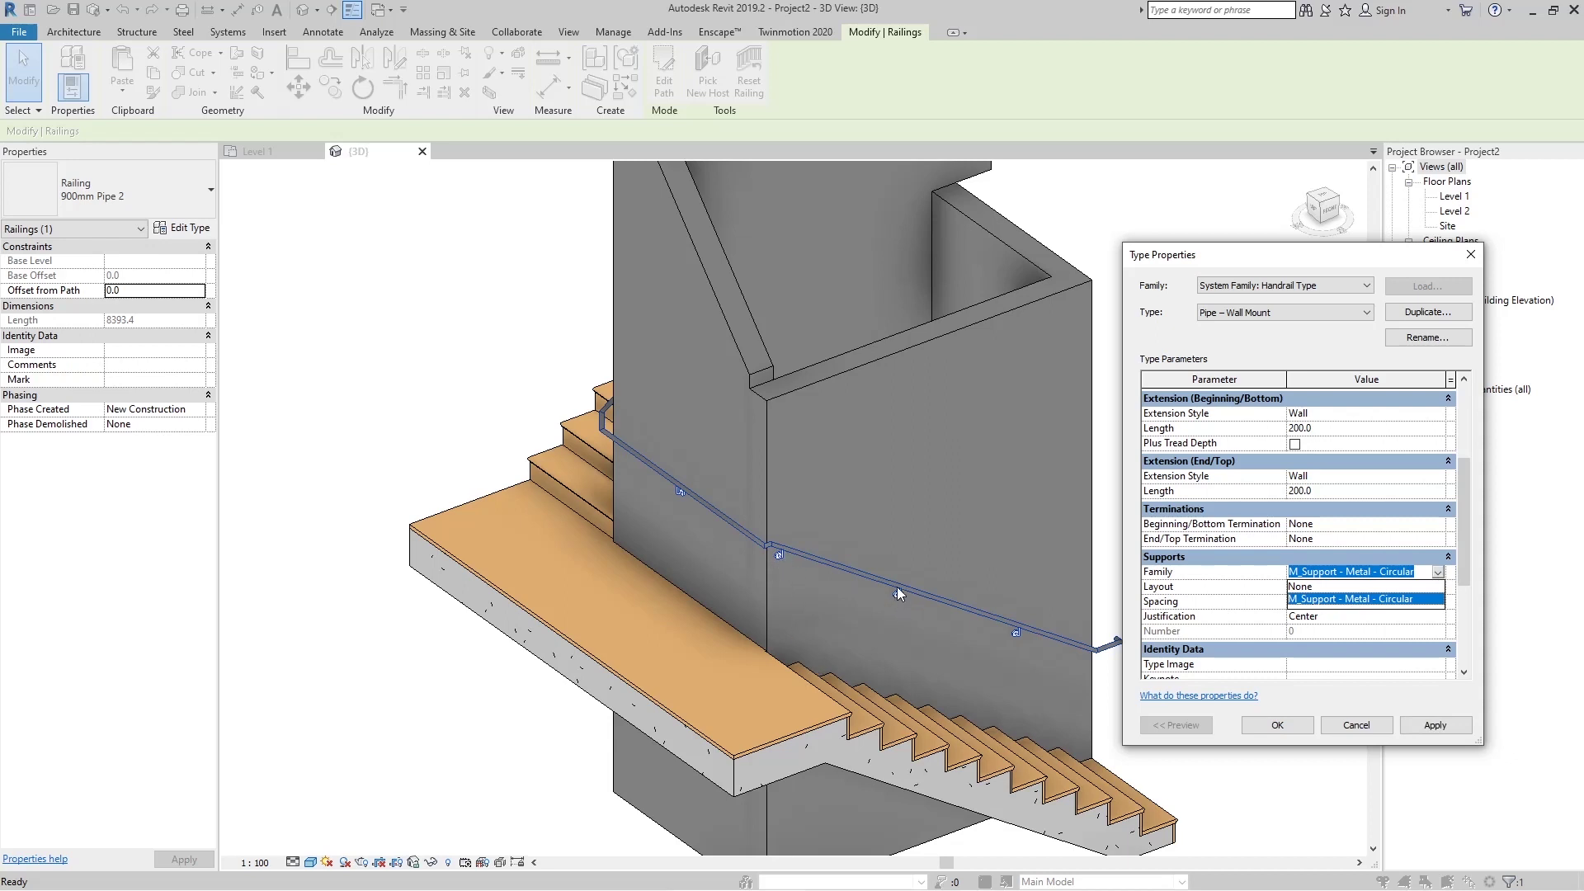
{"action": "key", "text": "Return"}
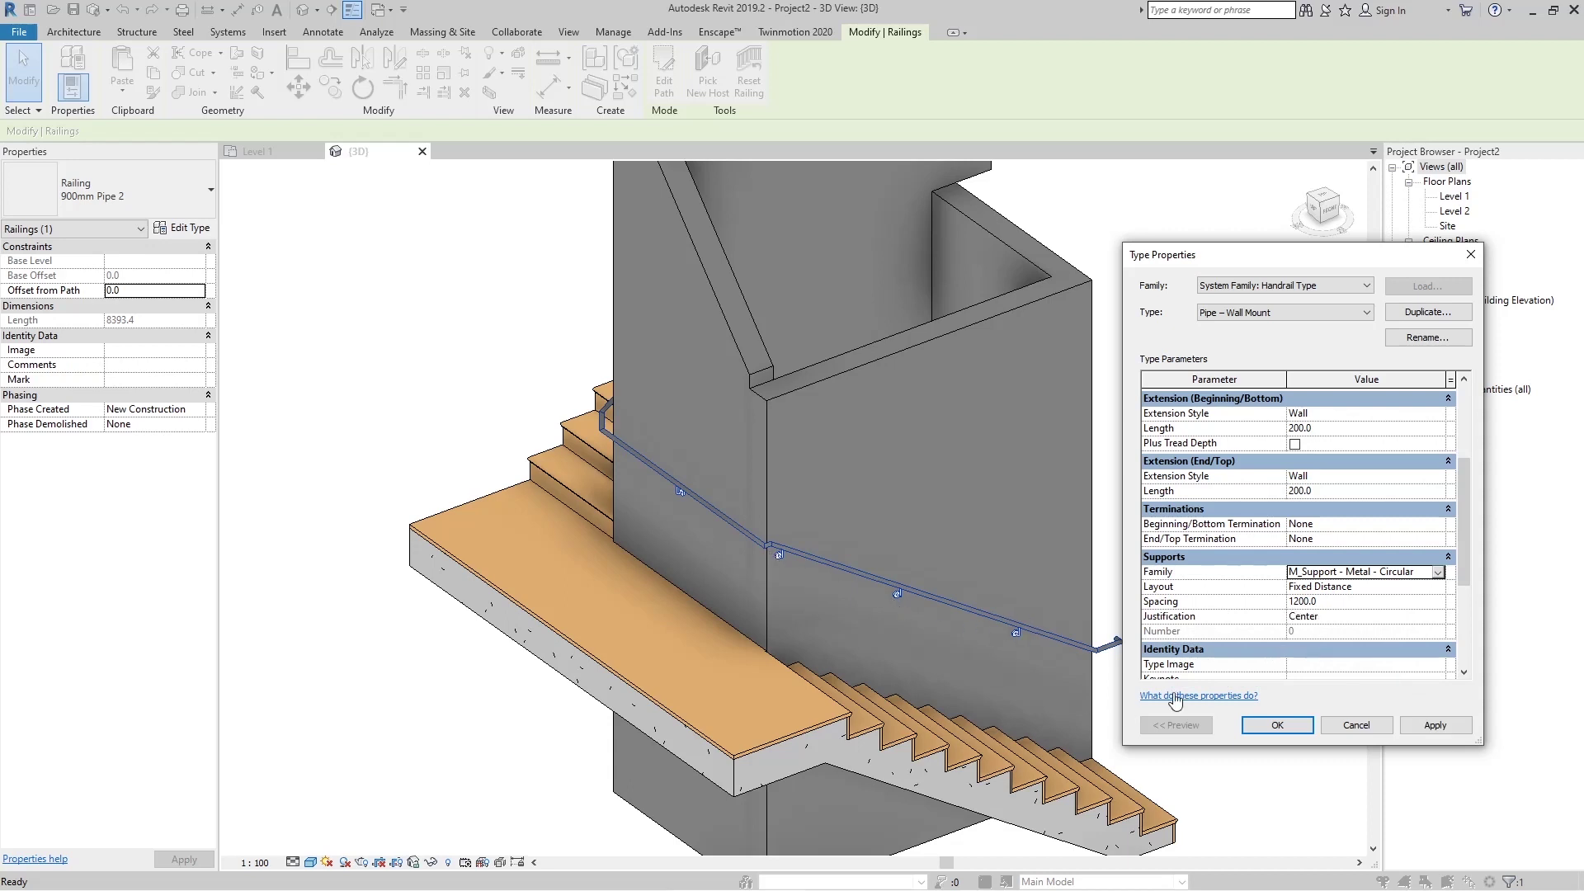
{"action": "left_click", "coordinate": [1439, 590]}
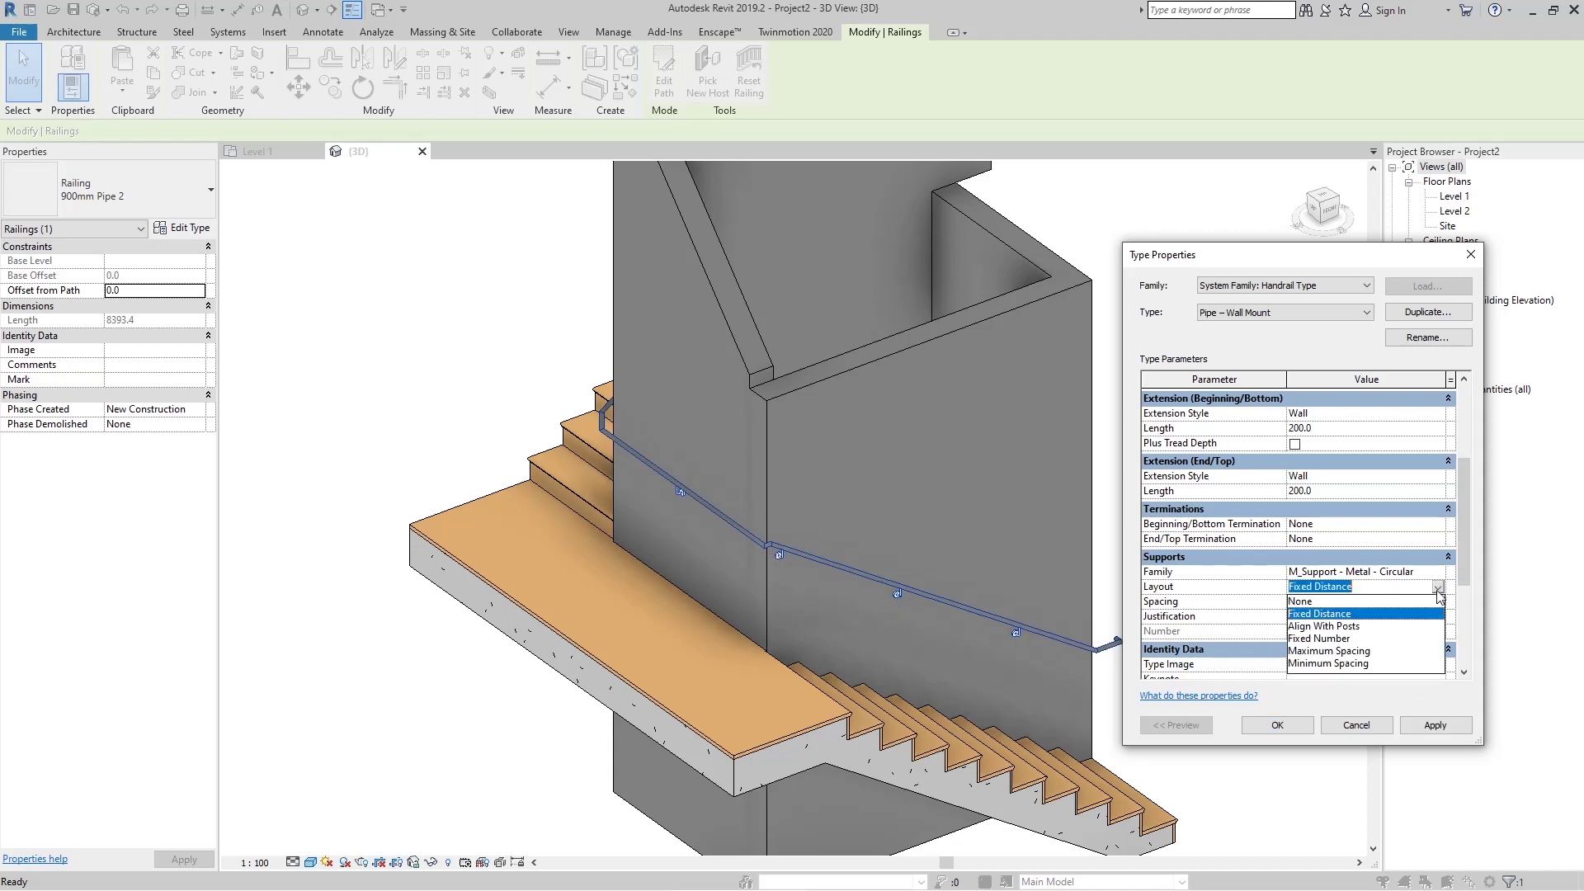
Set the supports to a Fixed Number layout of 15, apply, and return to the railing type
{"action": "left_click", "coordinate": [1318, 639]}
{"action": "left_click", "coordinate": [1328, 632]}
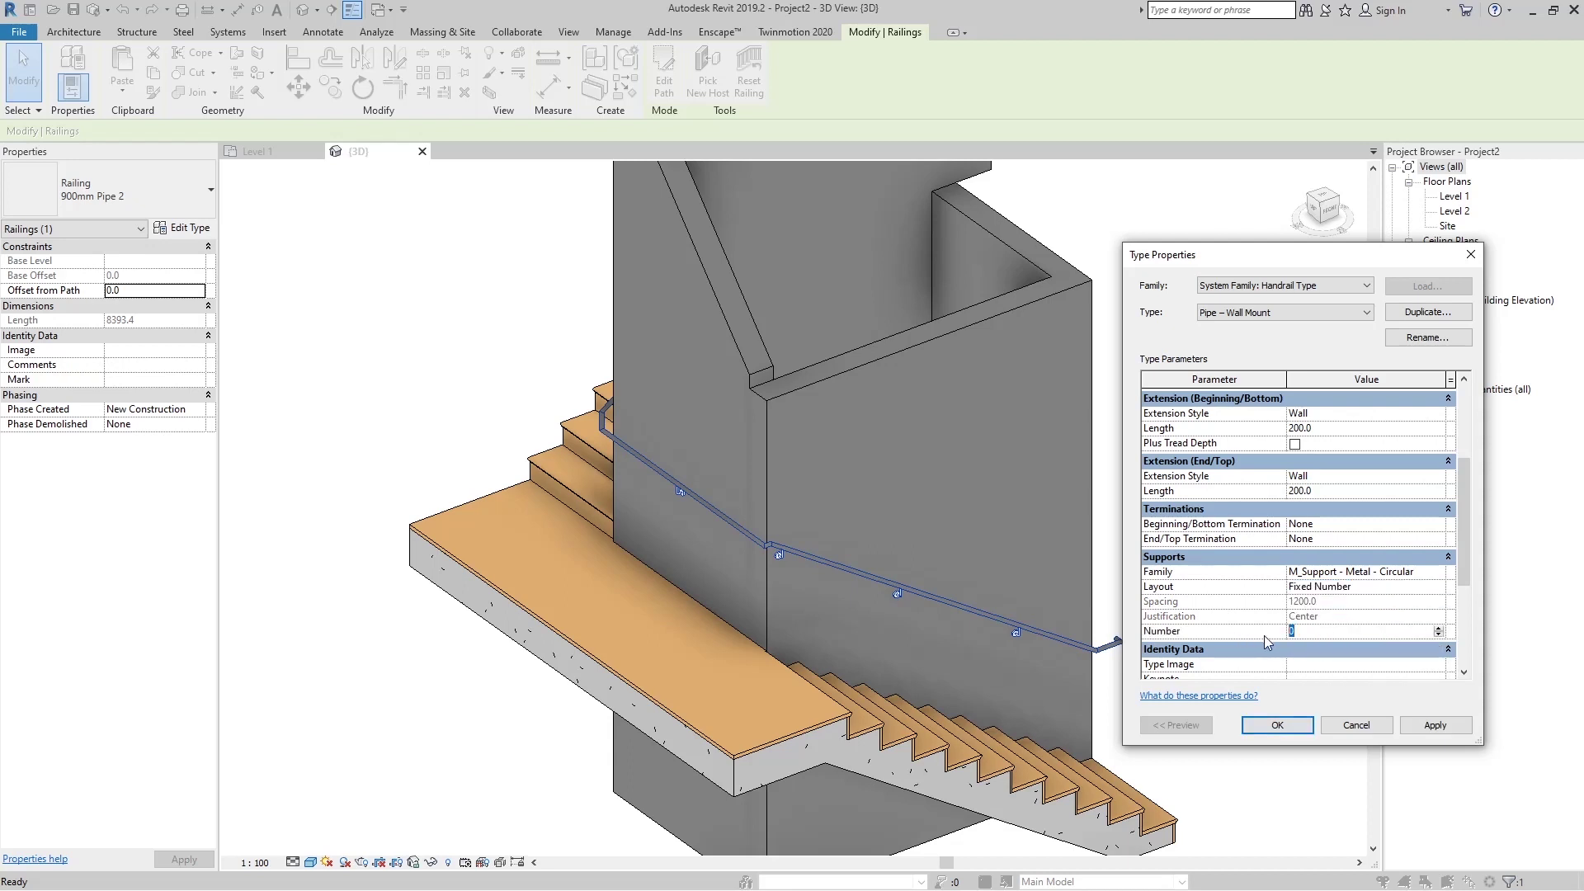
{"action": "type", "text": "15"}
{"action": "left_click", "coordinate": [1409, 726]}
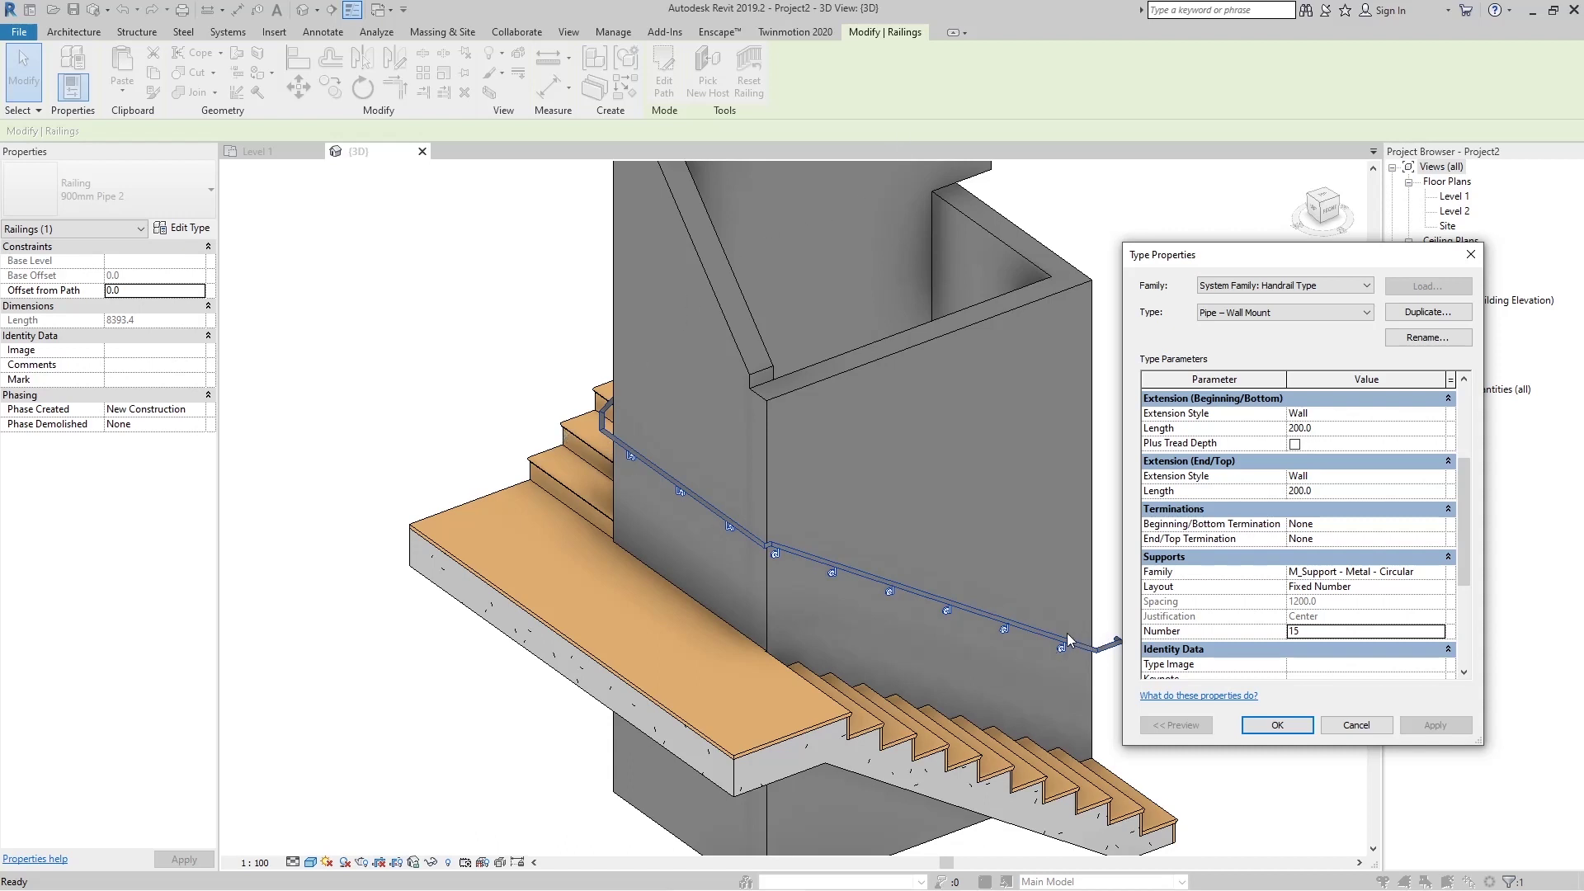
{"action": "left_click", "coordinate": [1277, 724]}
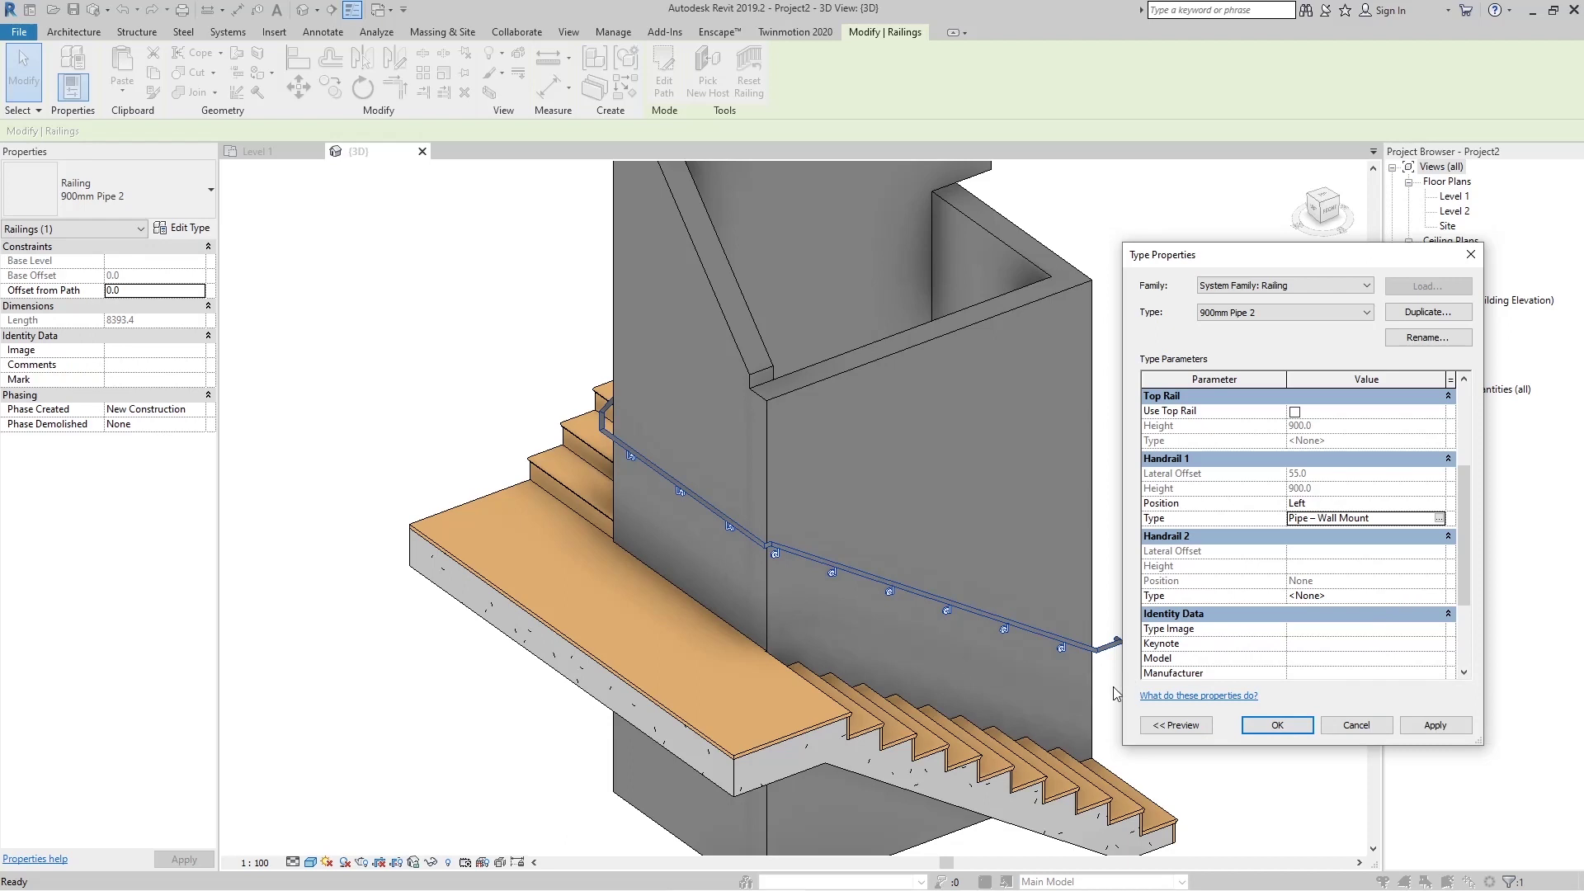
Duplicate the Handrail 2 type as 'Pipe – Wall Mount 2' with height 500
{"action": "left_click", "coordinate": [1402, 596]}
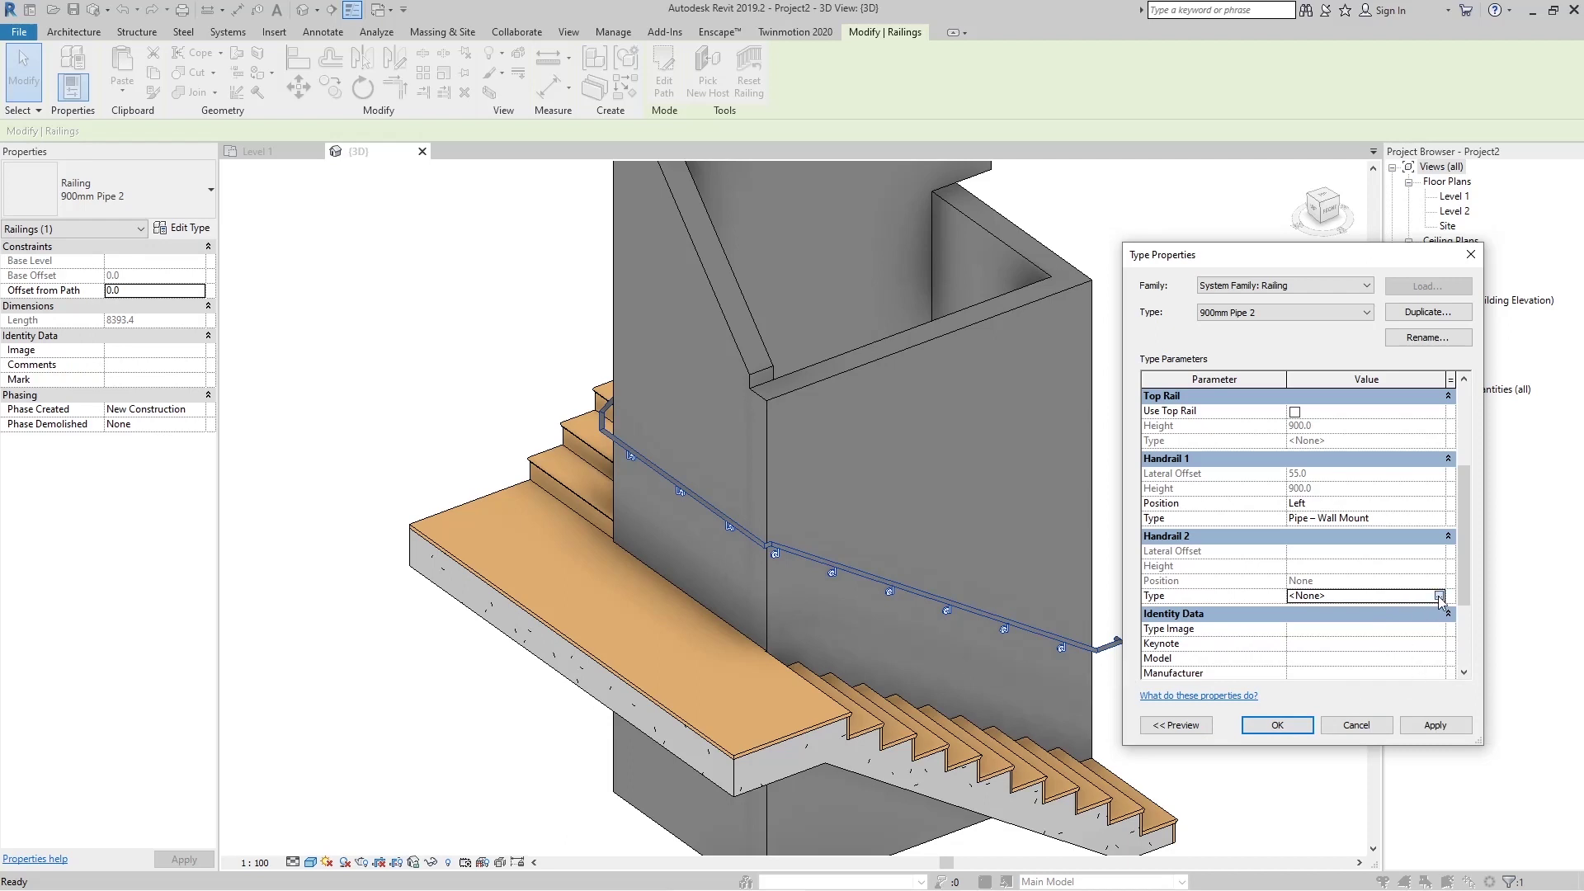
{"action": "left_click", "coordinate": [1439, 595]}
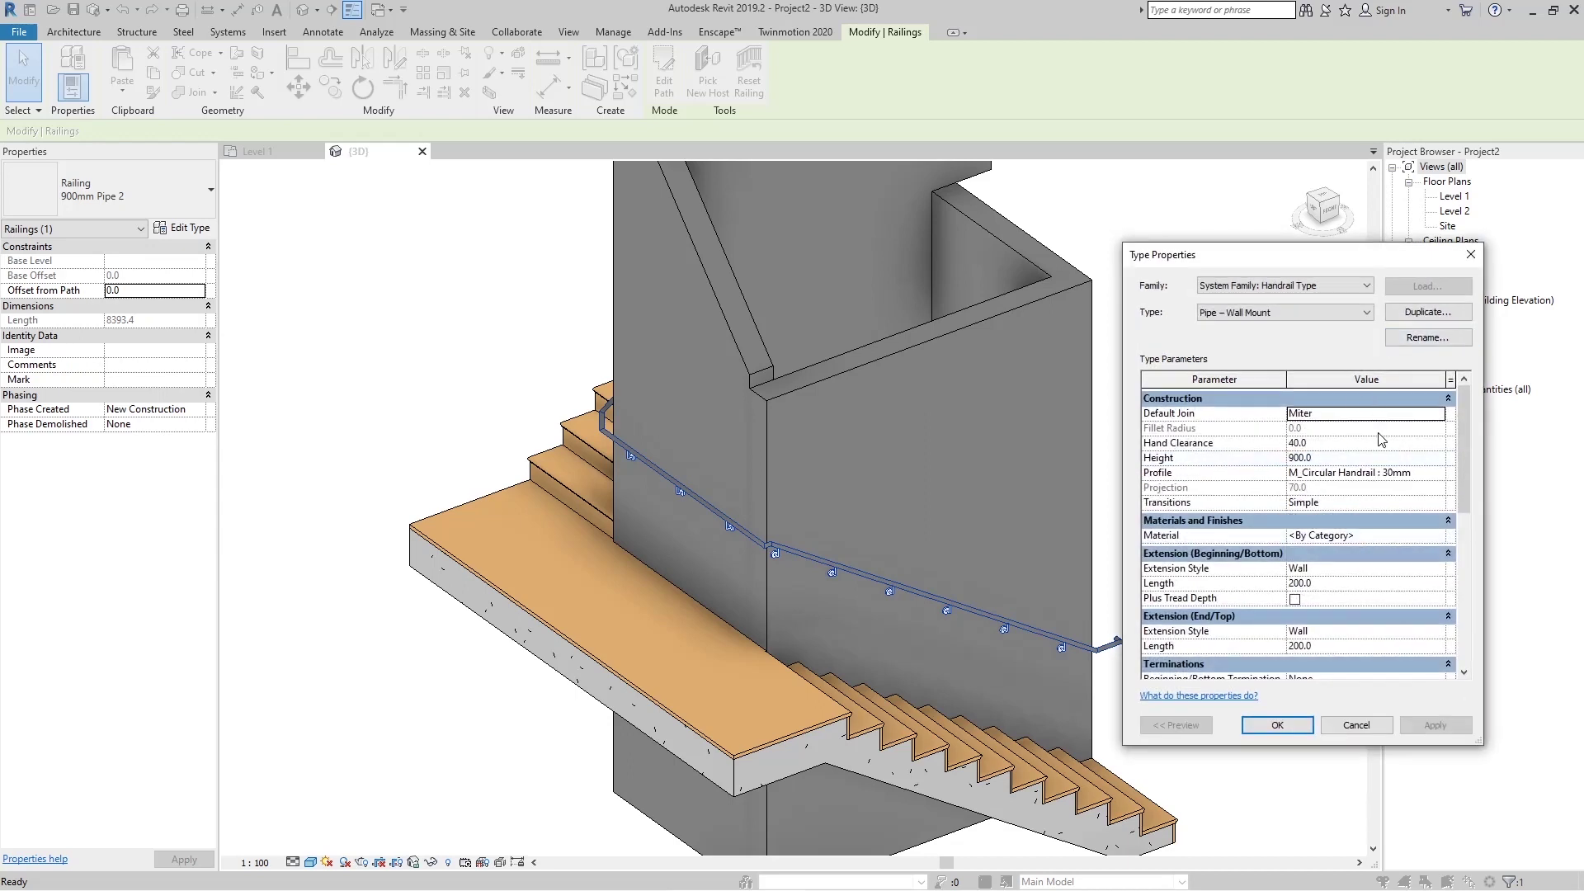
{"action": "left_click", "coordinate": [1411, 313]}
{"action": "key", "text": "Return"}
{"action": "left_click", "coordinate": [1328, 457]}
{"action": "type", "text": "500"}
{"action": "left_click", "coordinate": [1277, 725]}
Set Handrail 2's position to Left, apply it, and inspect the stair from the front-left
{"action": "left_click", "coordinate": [1410, 581]}
{"action": "left_click", "coordinate": [1437, 581]}
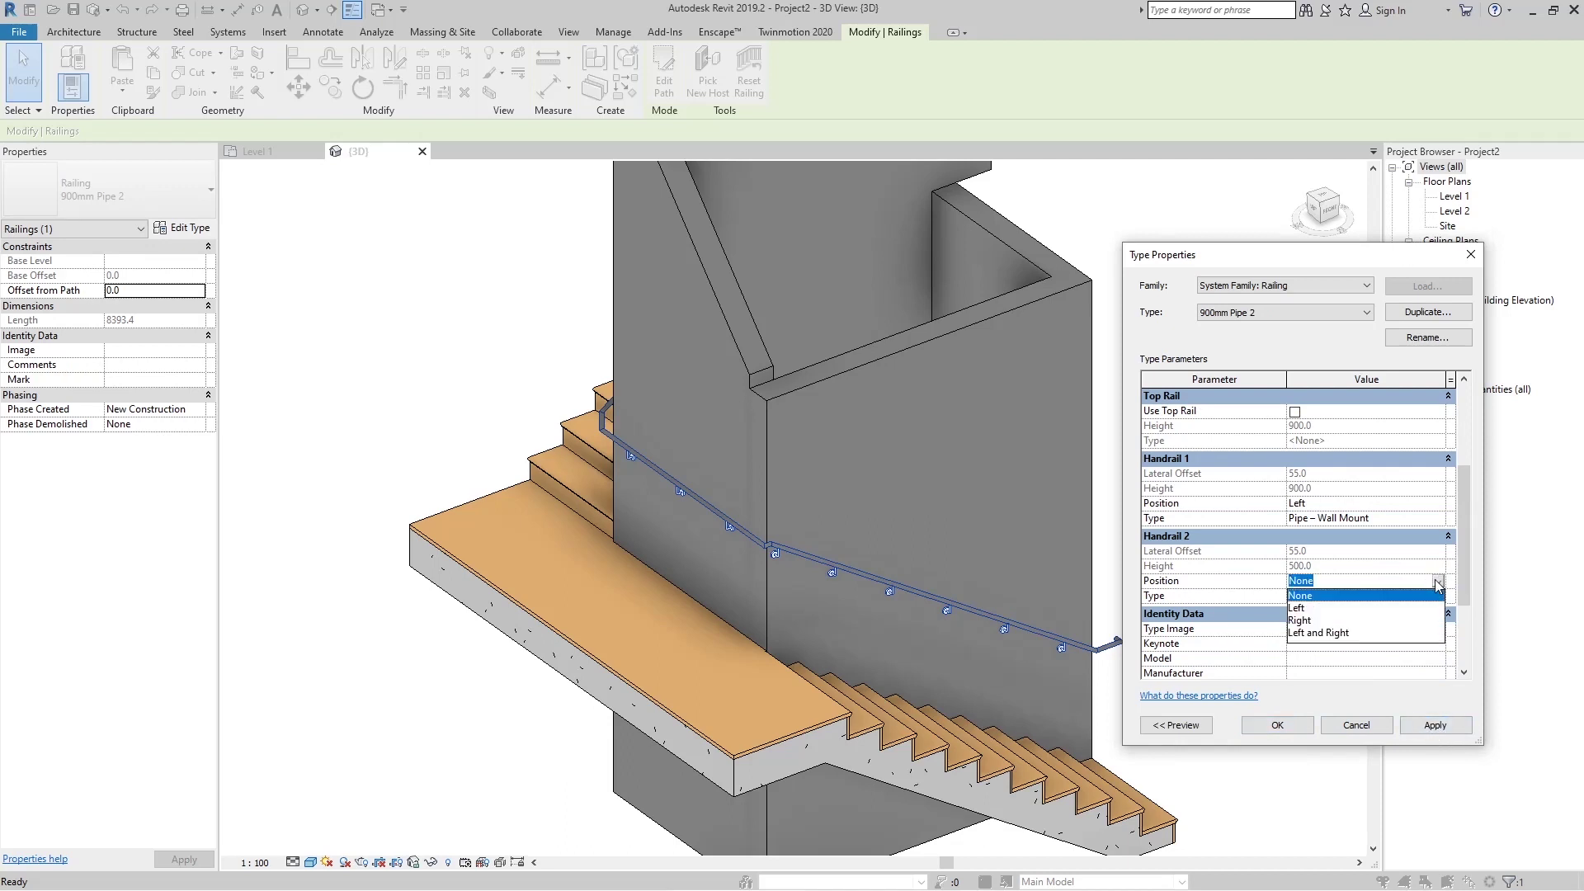
{"action": "left_click", "coordinate": [1302, 609]}
{"action": "left_click", "coordinate": [1433, 726]}
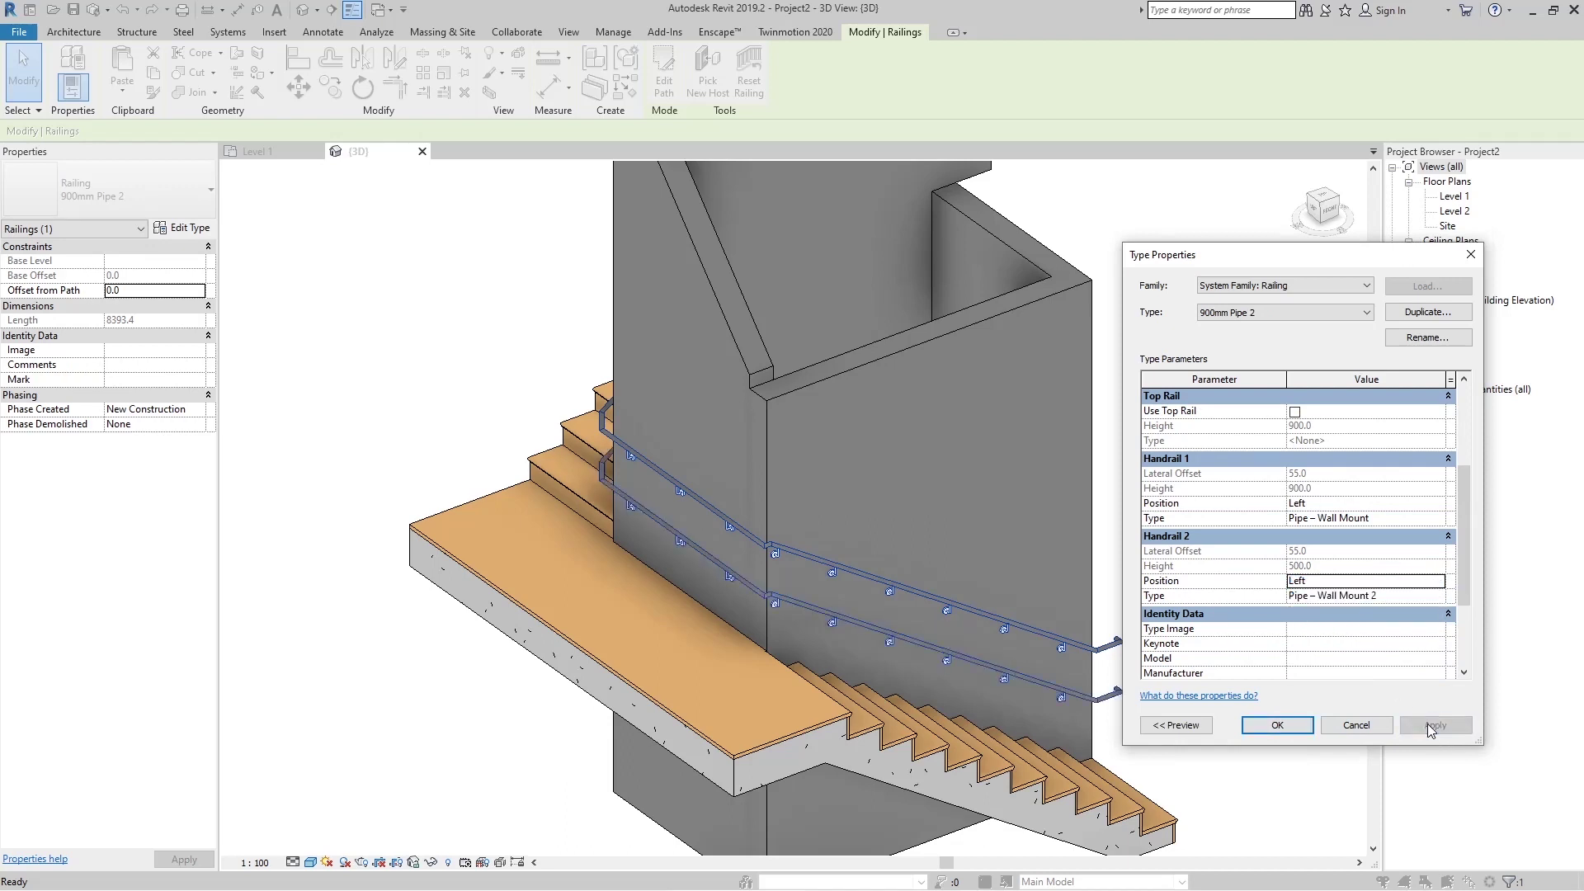
{"action": "left_click", "coordinate": [1277, 725]}
{"action": "middle_click_drag", "start_coordinate": [1210, 659], "coordinate": [1114, 627], "text": "shift"}
{"action": "middle_click_drag", "start_coordinate": [1105, 767], "coordinate": [1023, 620], "text": "shift"}
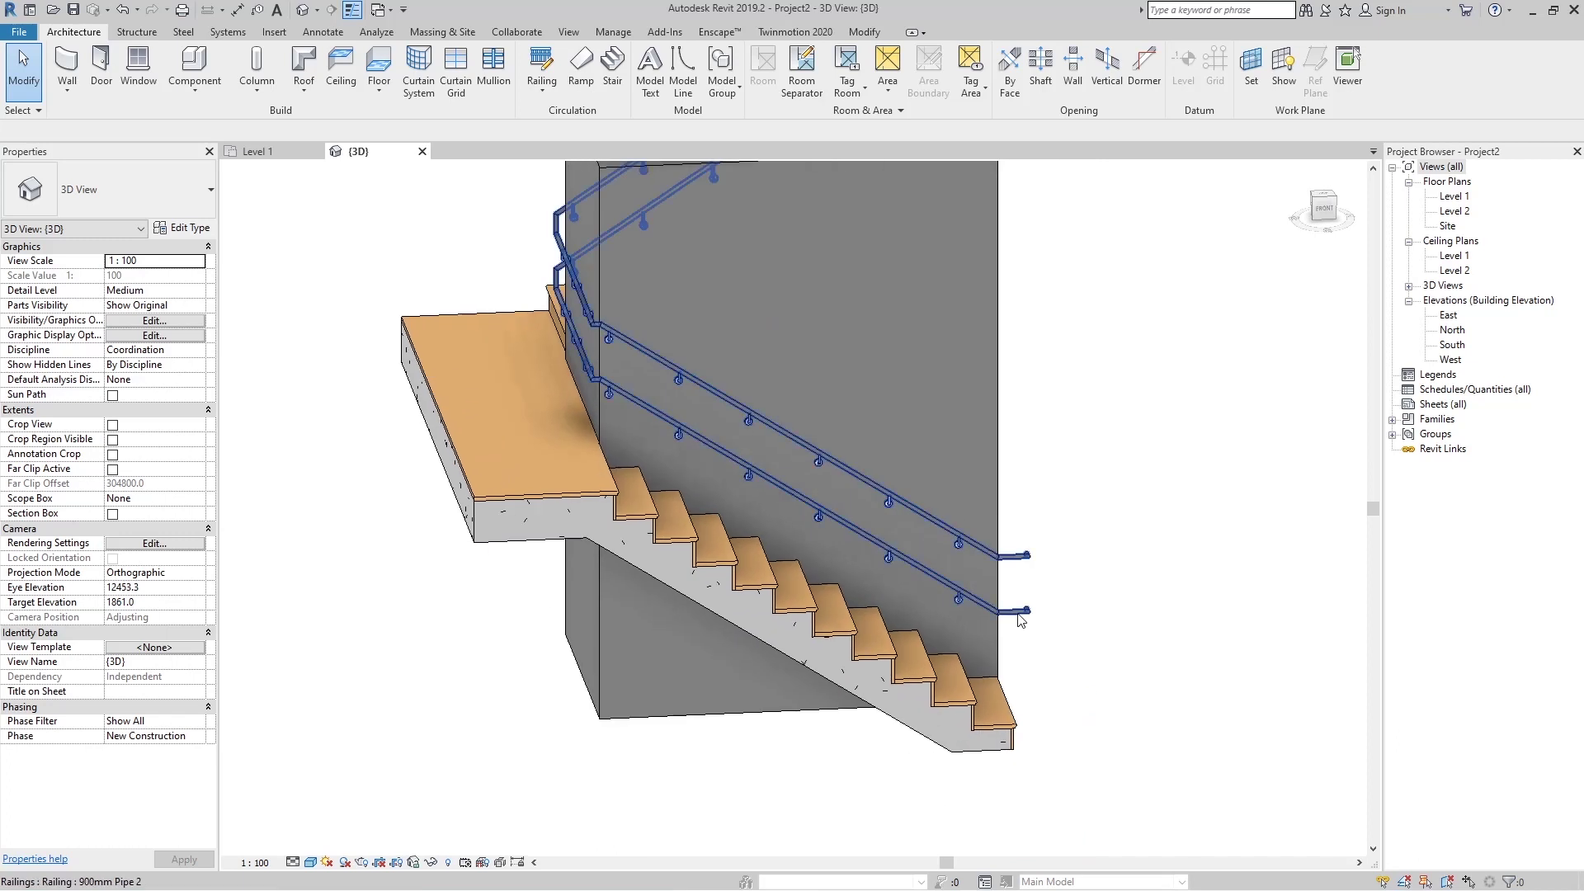
Set the bottom extension style of the Pipe – Wall Mount 2 handrail to Floor and apply
{"action": "left_click", "coordinate": [1023, 620]}
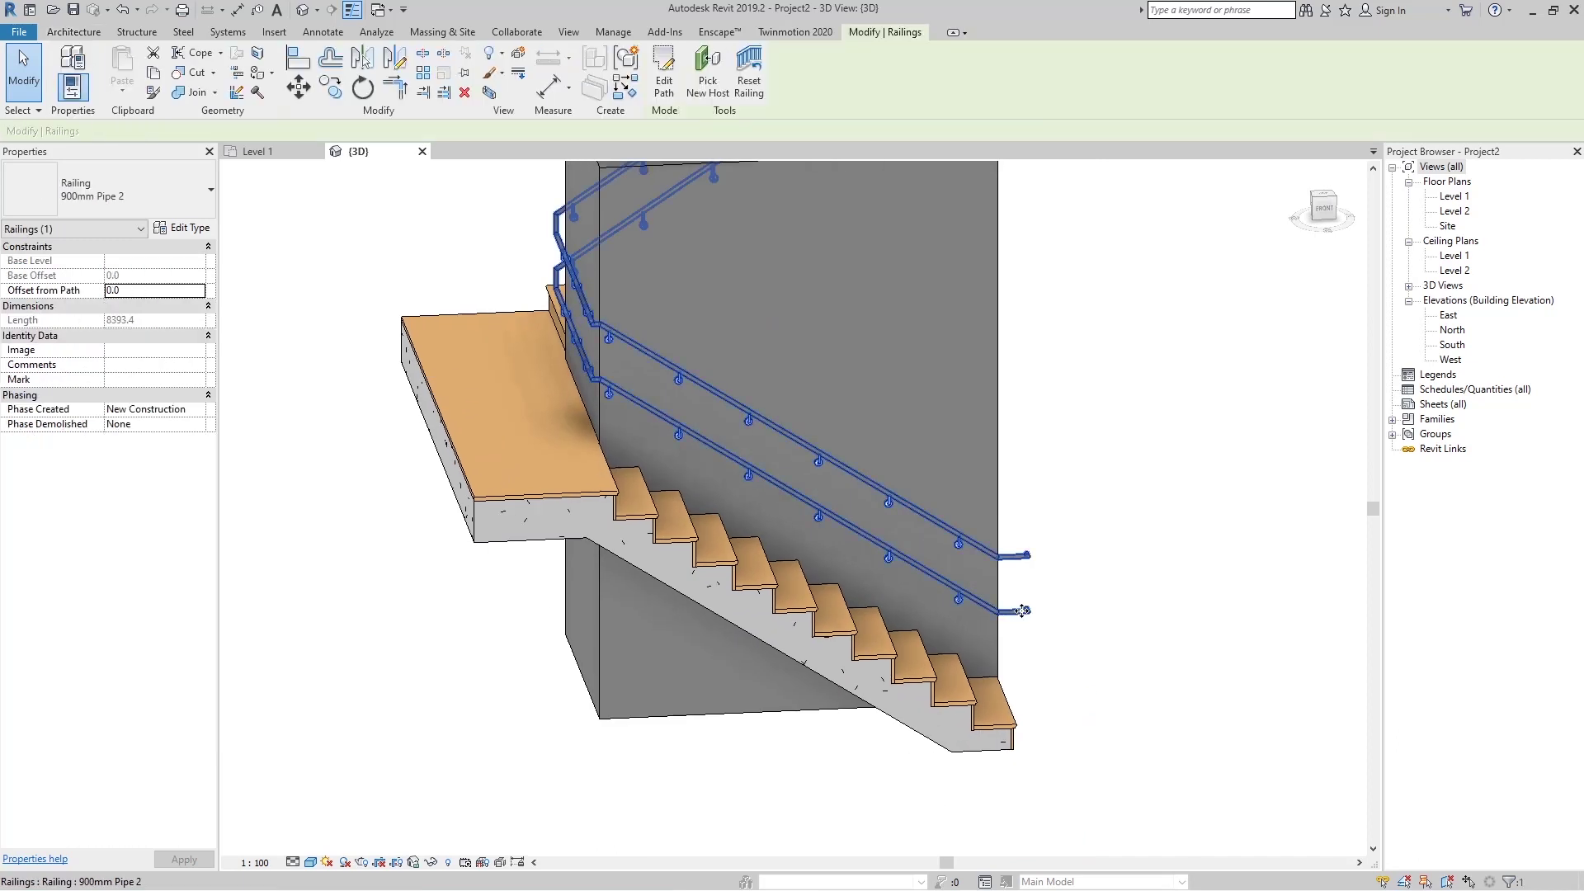
{"action": "left_click", "coordinate": [184, 231]}
{"action": "scroll", "coordinate": [1386, 495], "scroll_direction": "down", "scroll_amount": 3}
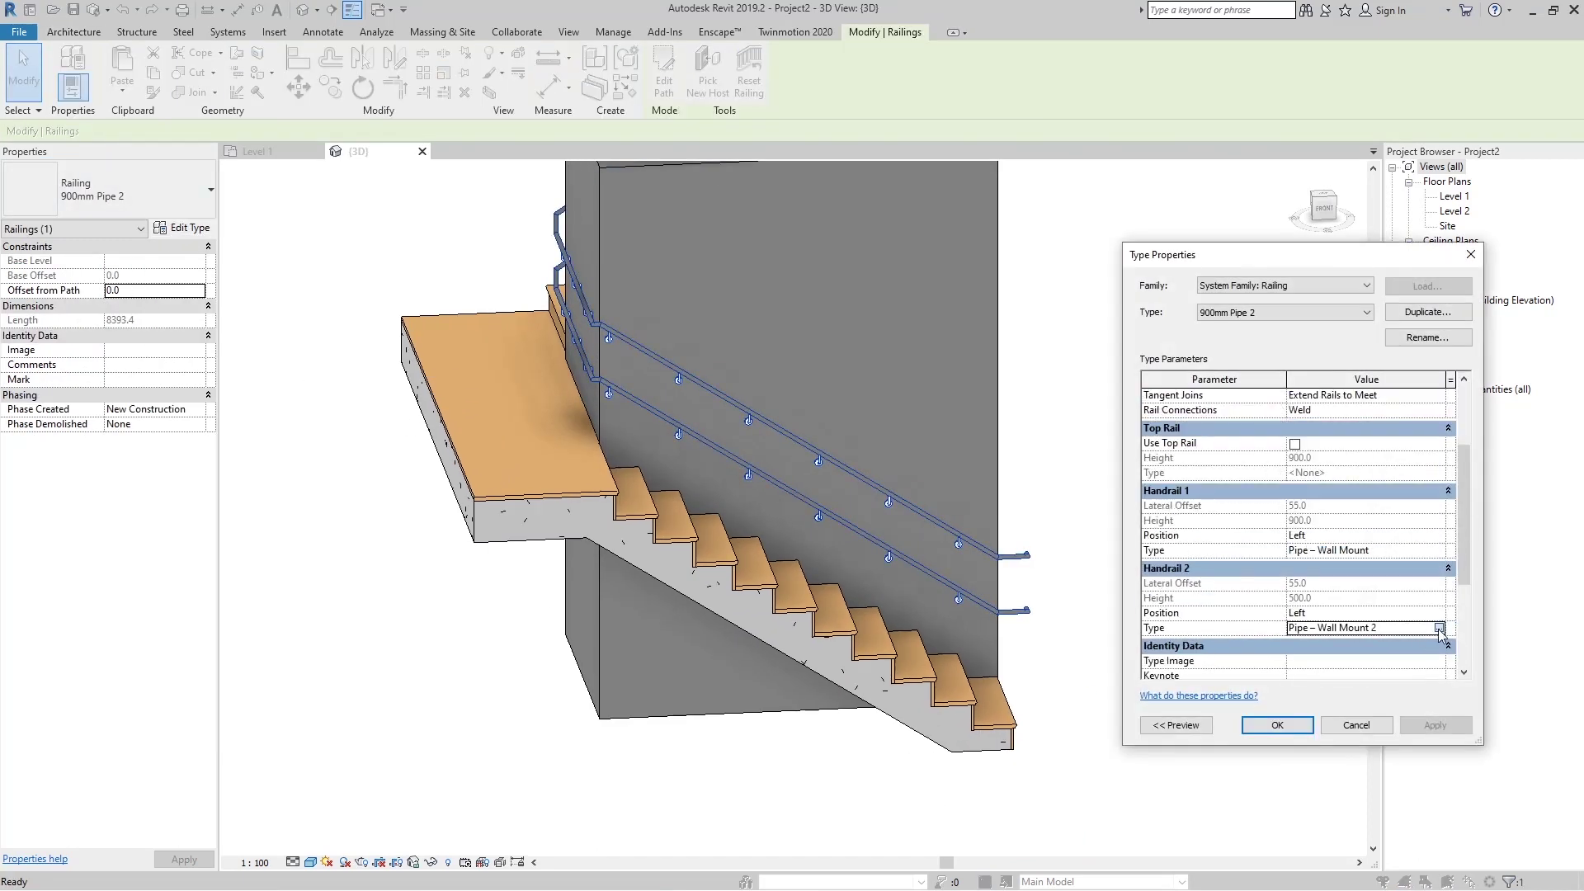
{"action": "left_click", "coordinate": [1439, 629]}
{"action": "scroll", "coordinate": [1341, 587], "scroll_direction": "down", "scroll_amount": 1}
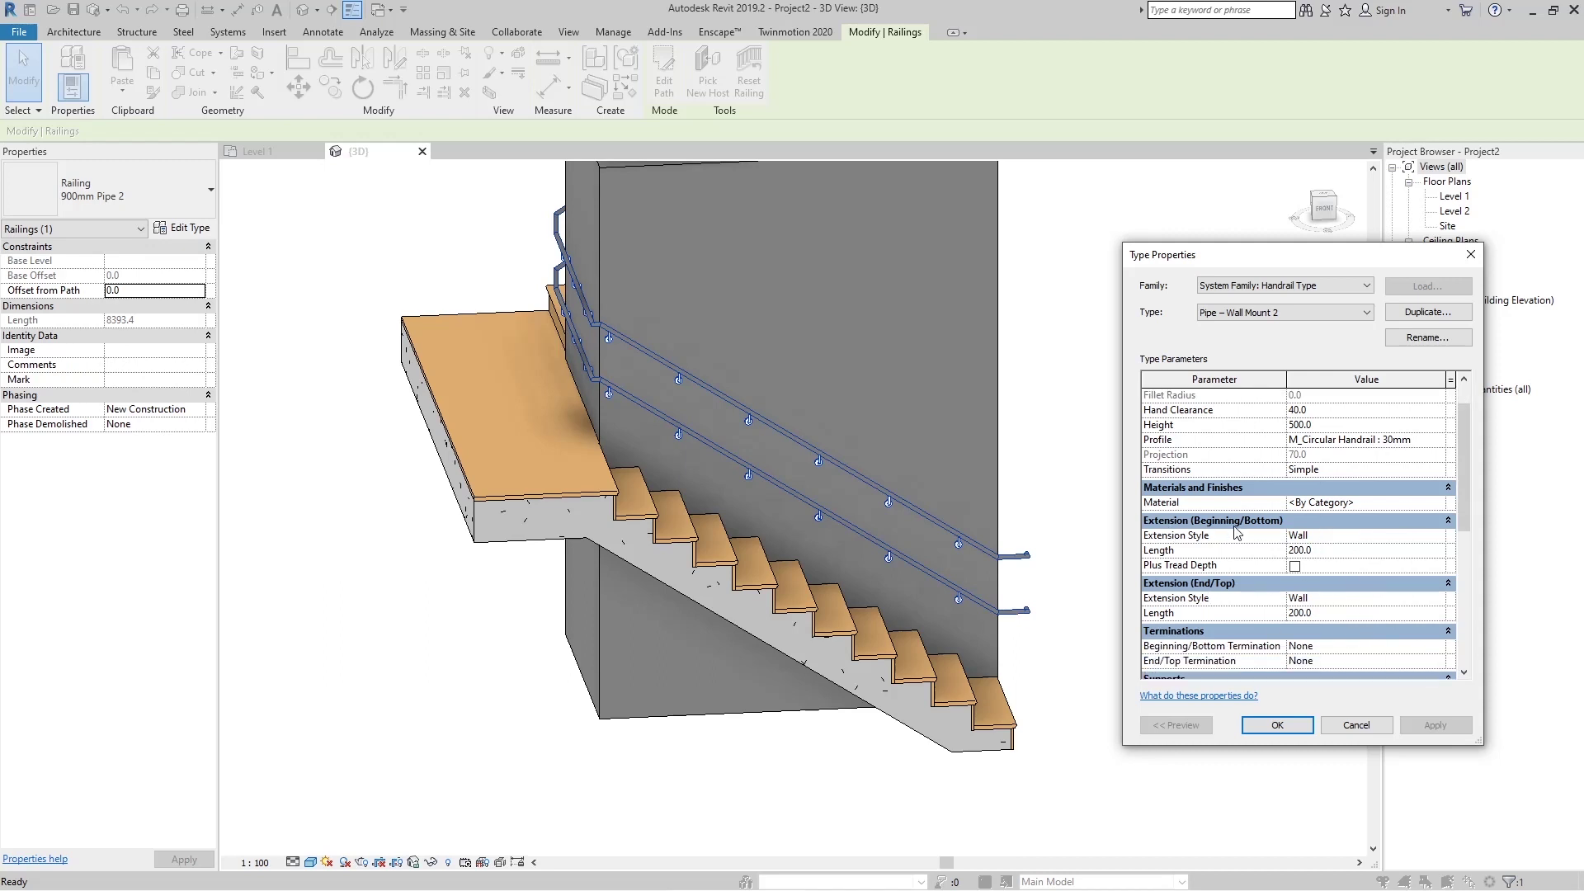
{"action": "left_click", "coordinate": [1438, 535]}
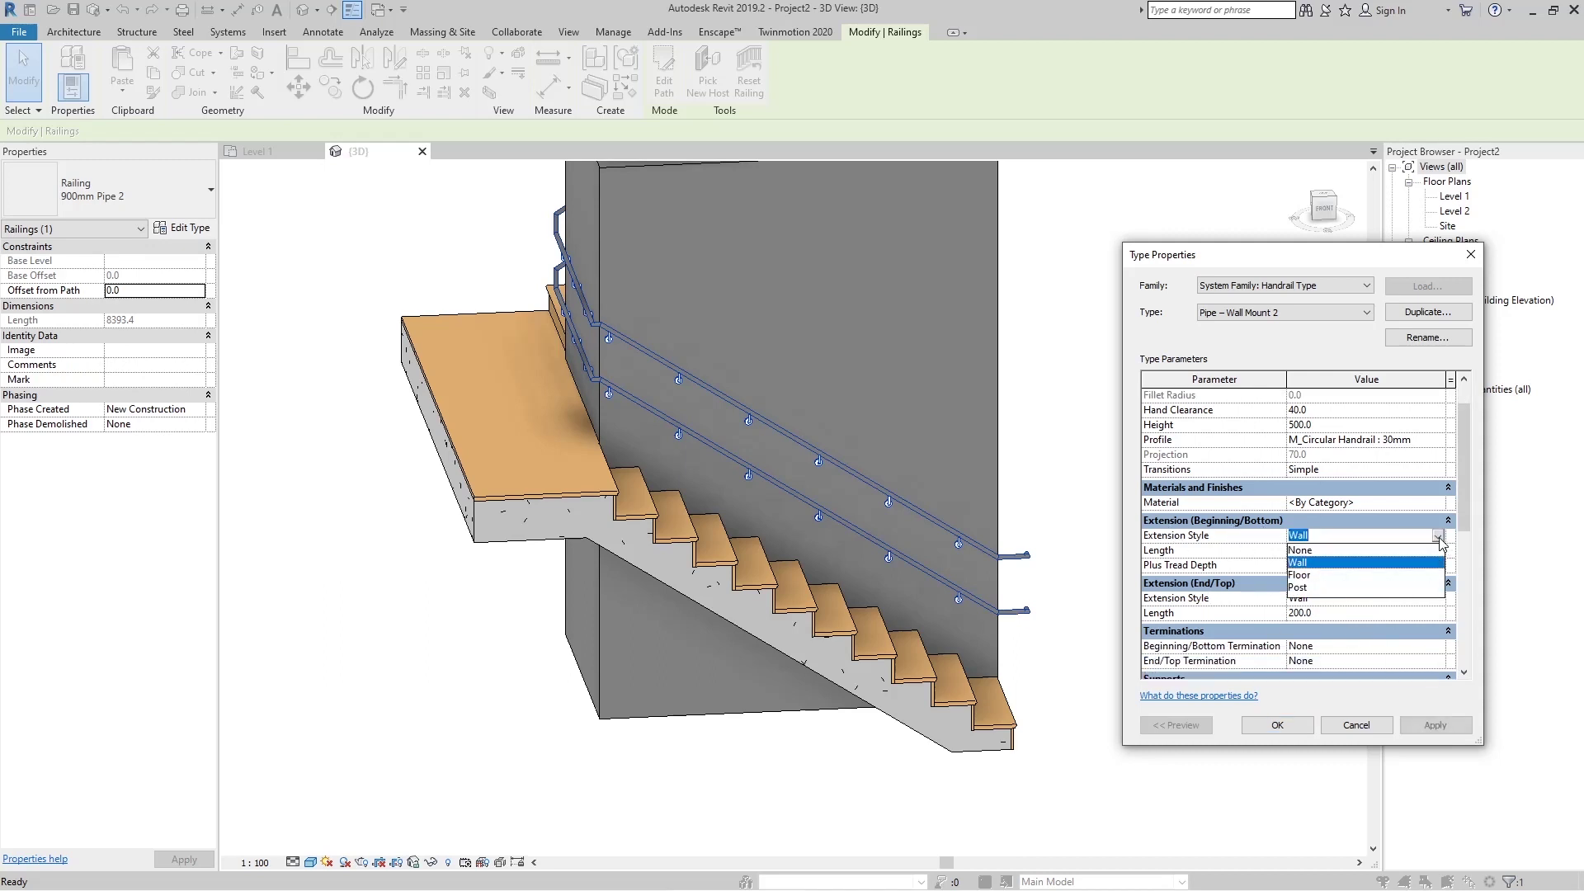
{"action": "left_click", "coordinate": [1304, 575]}
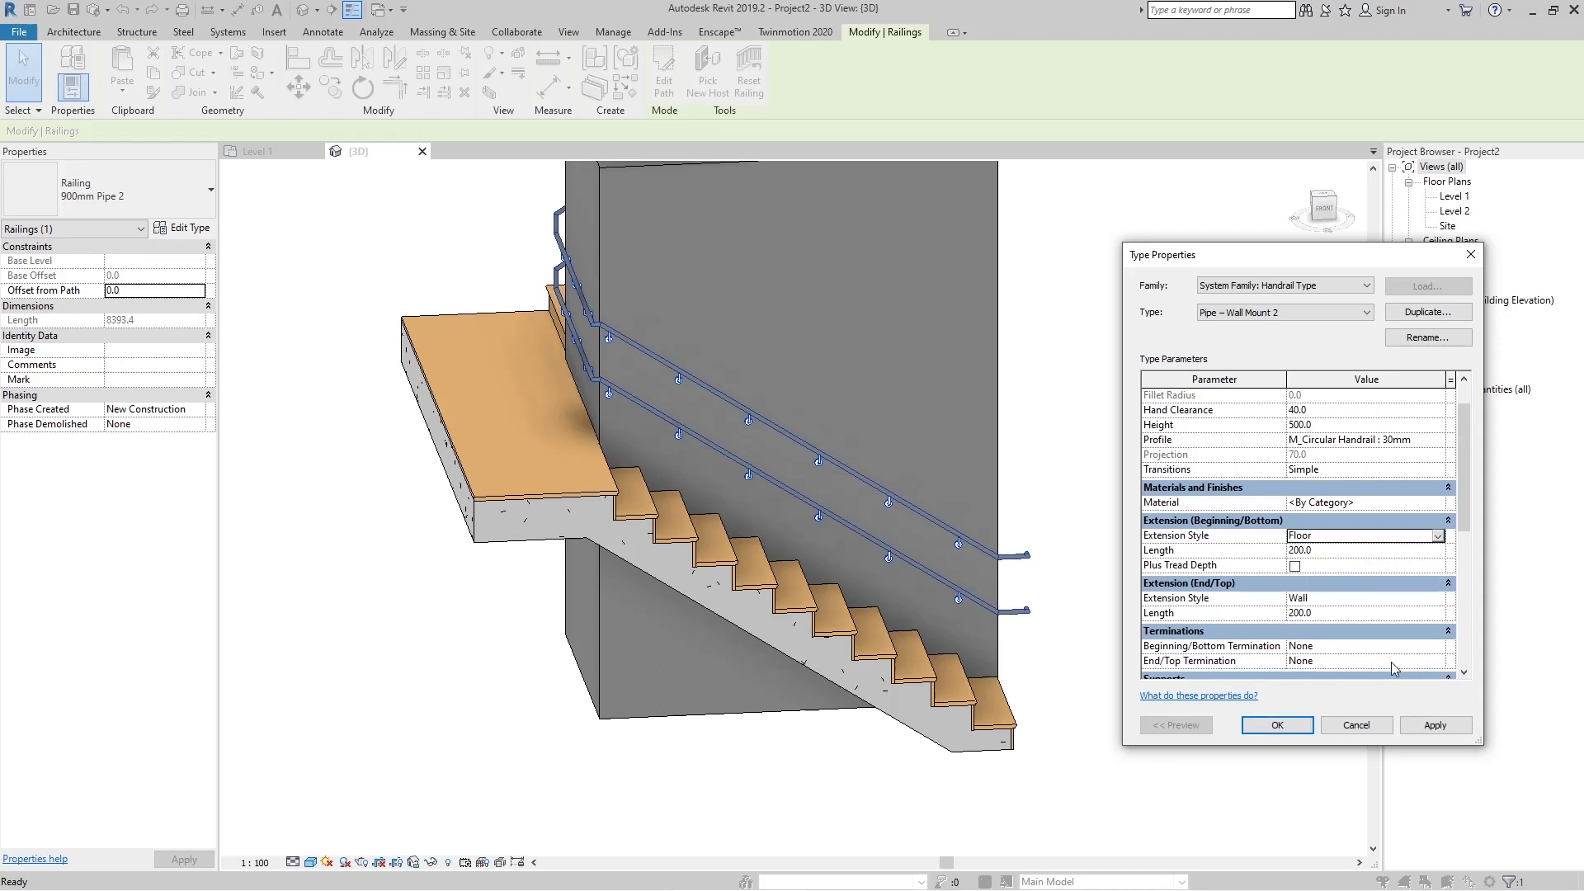
{"action": "left_click", "coordinate": [1434, 725]}
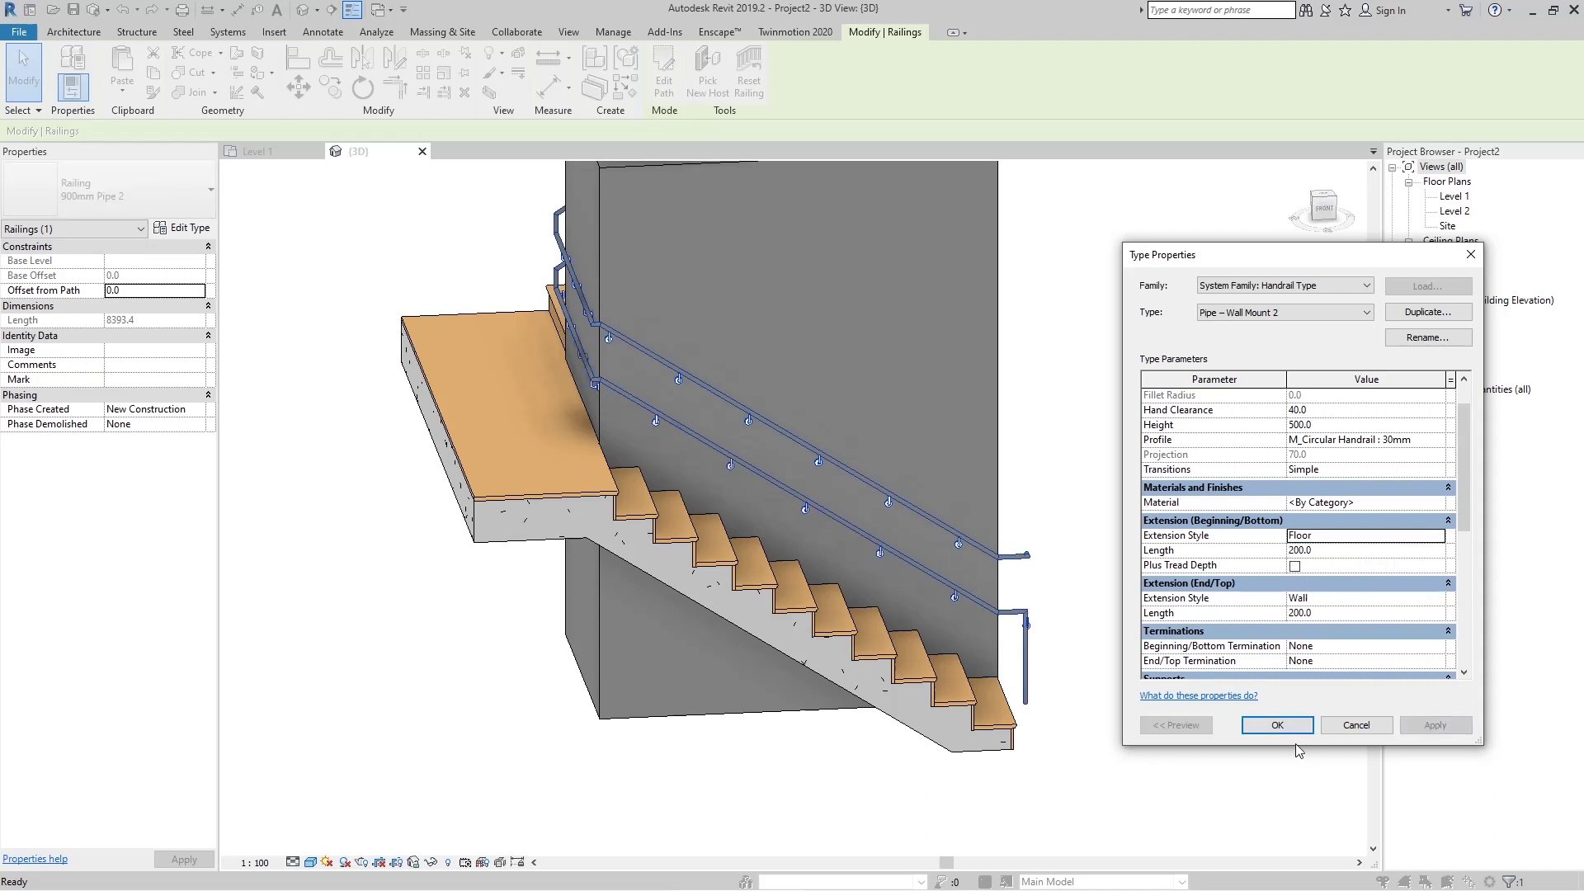
{"action": "left_click", "coordinate": [1279, 725]}
{"action": "left_click", "coordinate": [1435, 725]}
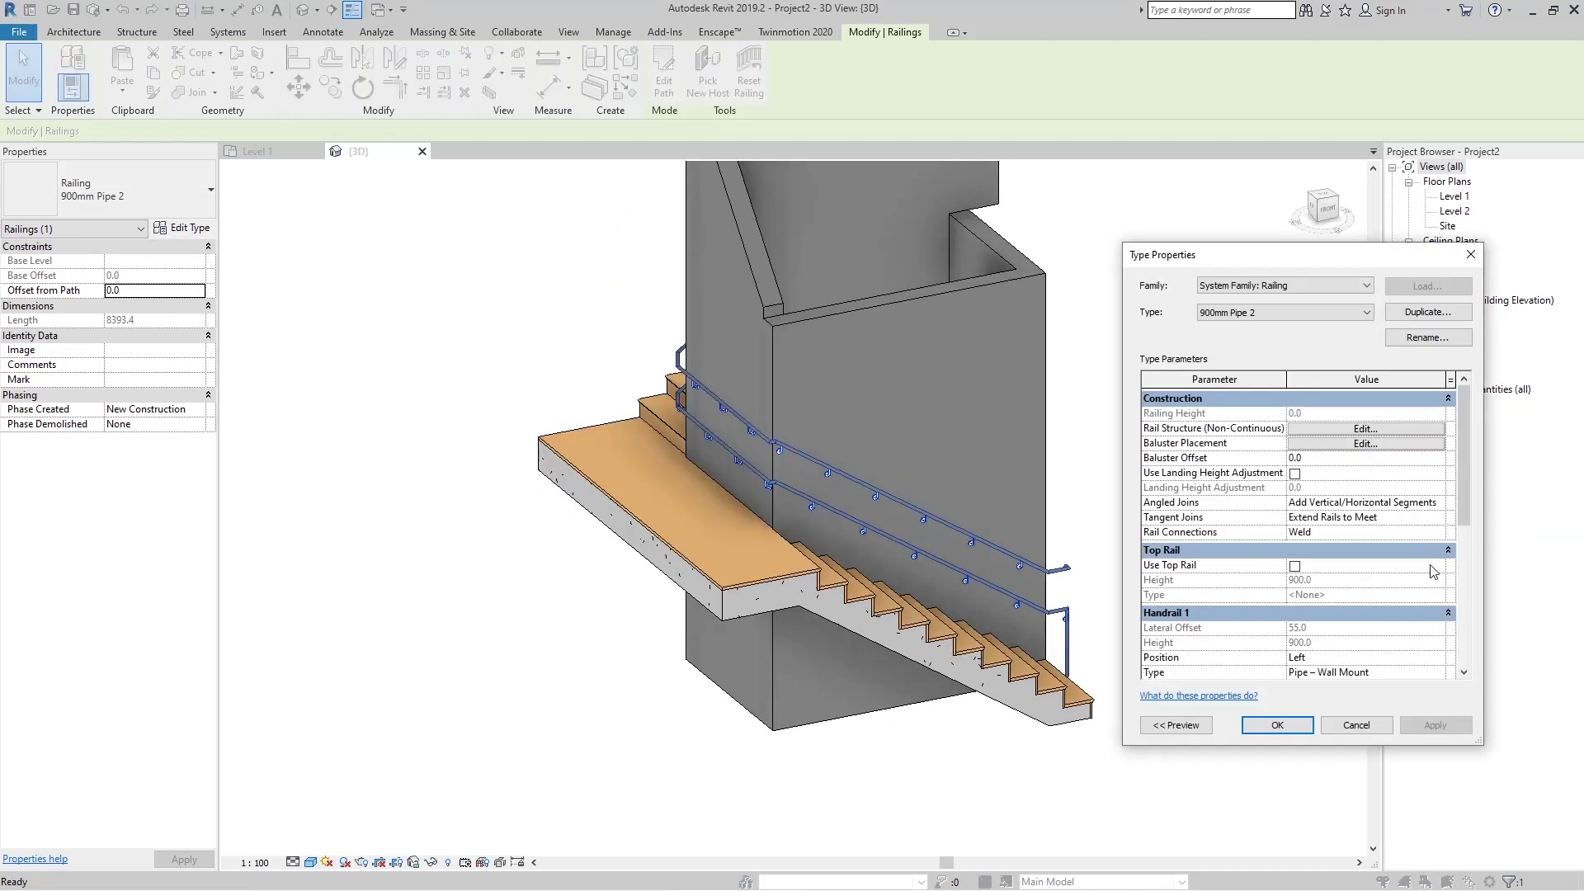
{"action": "scroll", "coordinate": [1428, 577], "scroll_direction": "down", "scroll_amount": 3}
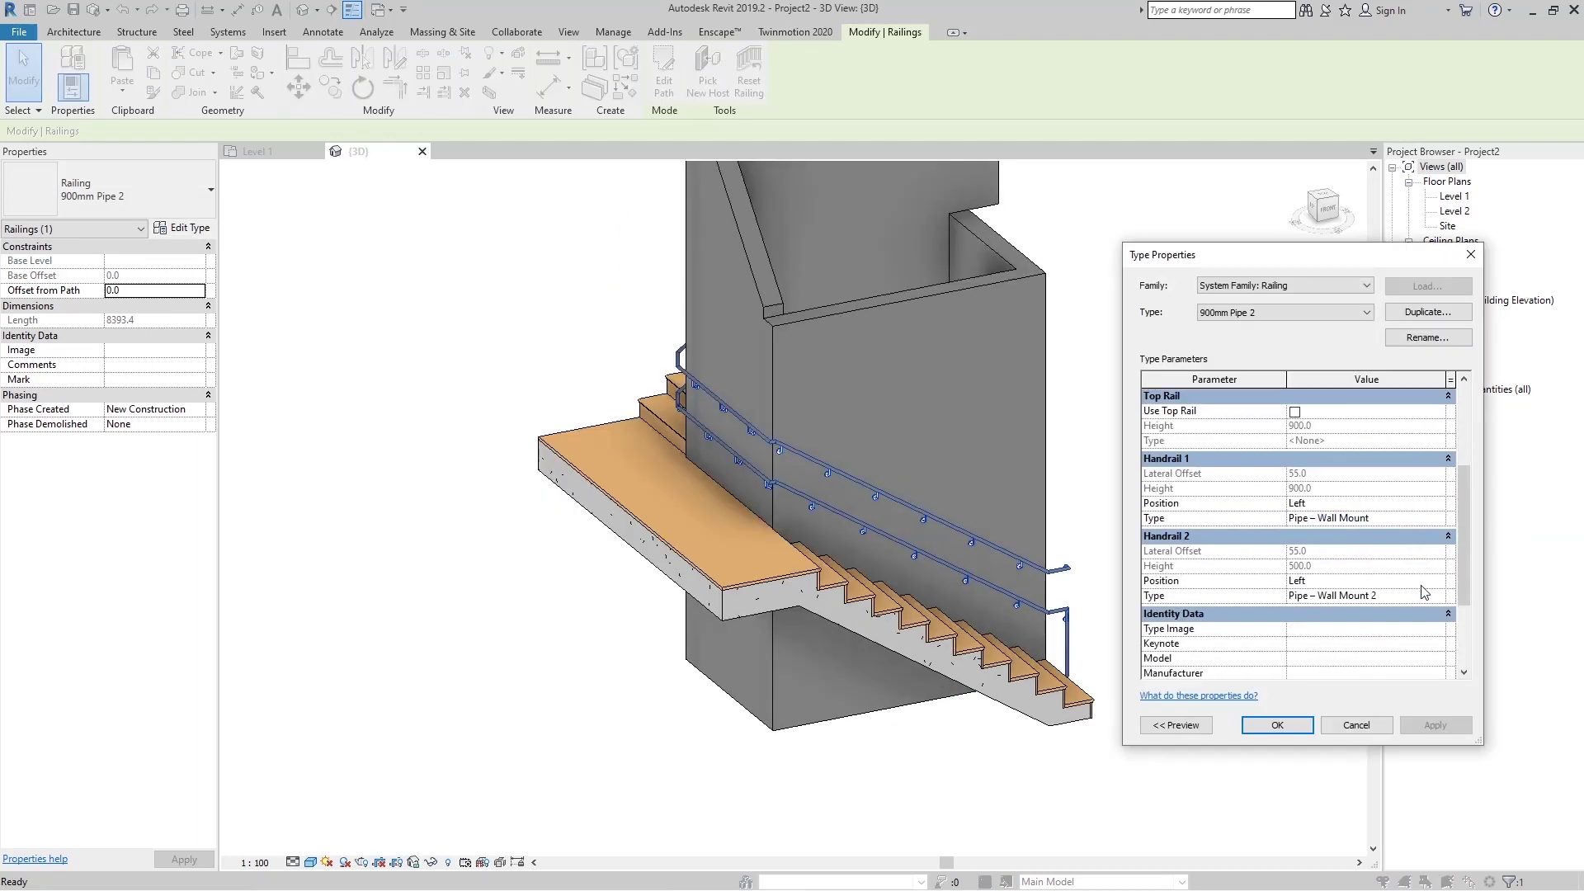
Change Handrail 1's Pipe – Wall Mount profile to M_Rectangular Handrail : 50 x 50 and apply
{"action": "left_click", "coordinate": [1403, 518]}
{"action": "left_click", "coordinate": [1439, 518]}
{"action": "left_click", "coordinate": [1436, 473]}
{"action": "left_click", "coordinate": [1444, 472]}
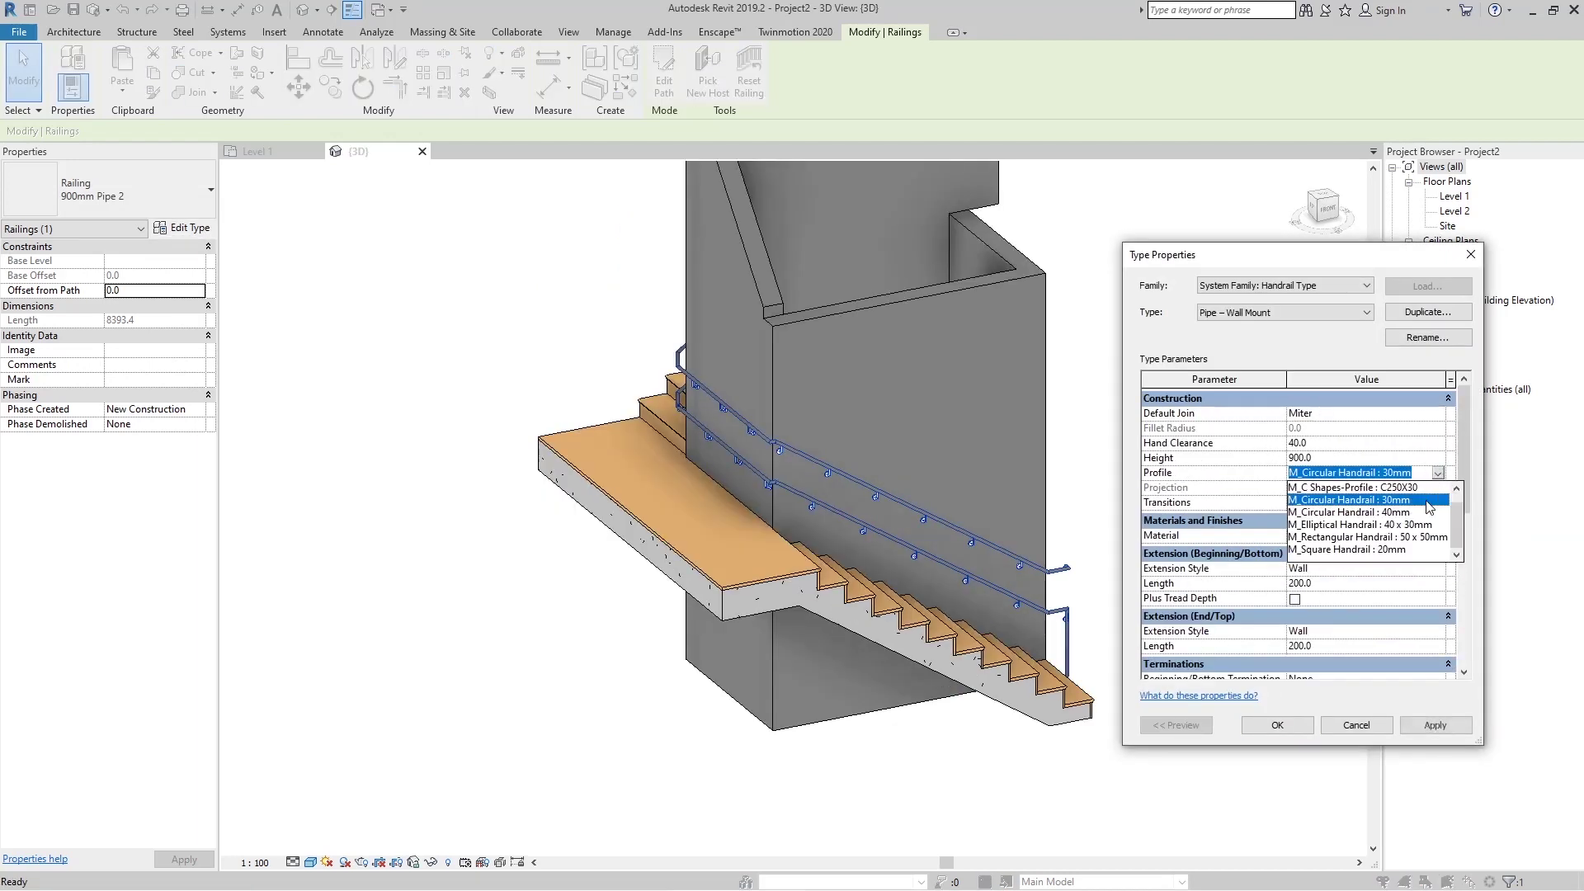
{"action": "left_click", "coordinate": [1411, 537]}
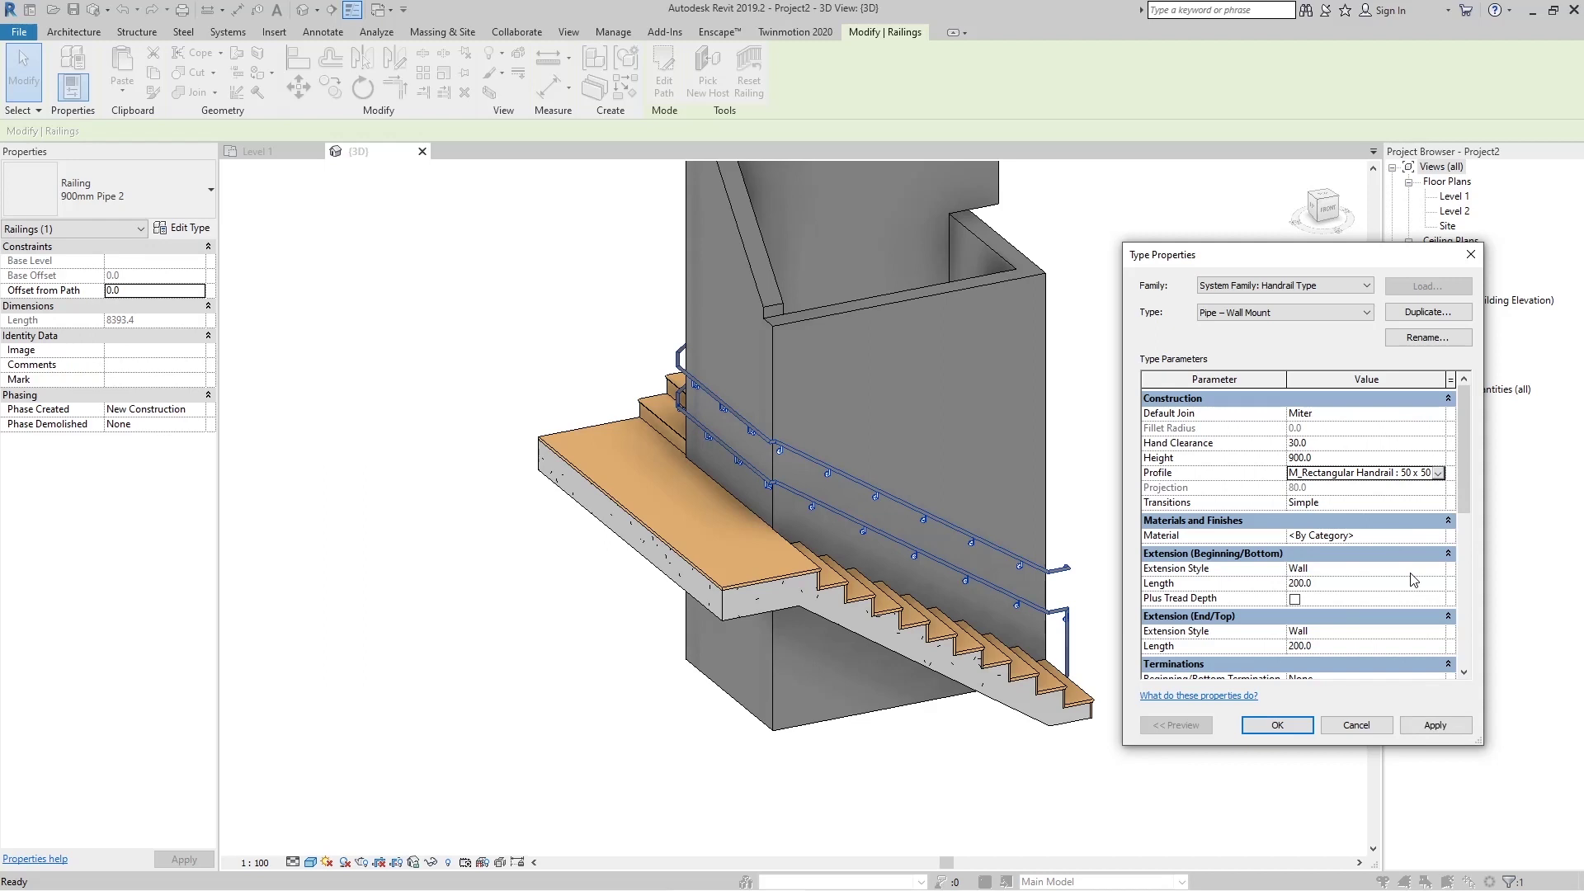
{"action": "left_click", "coordinate": [1440, 728]}
{"action": "left_click", "coordinate": [1291, 726]}
{"action": "left_click", "coordinate": [1422, 724]}
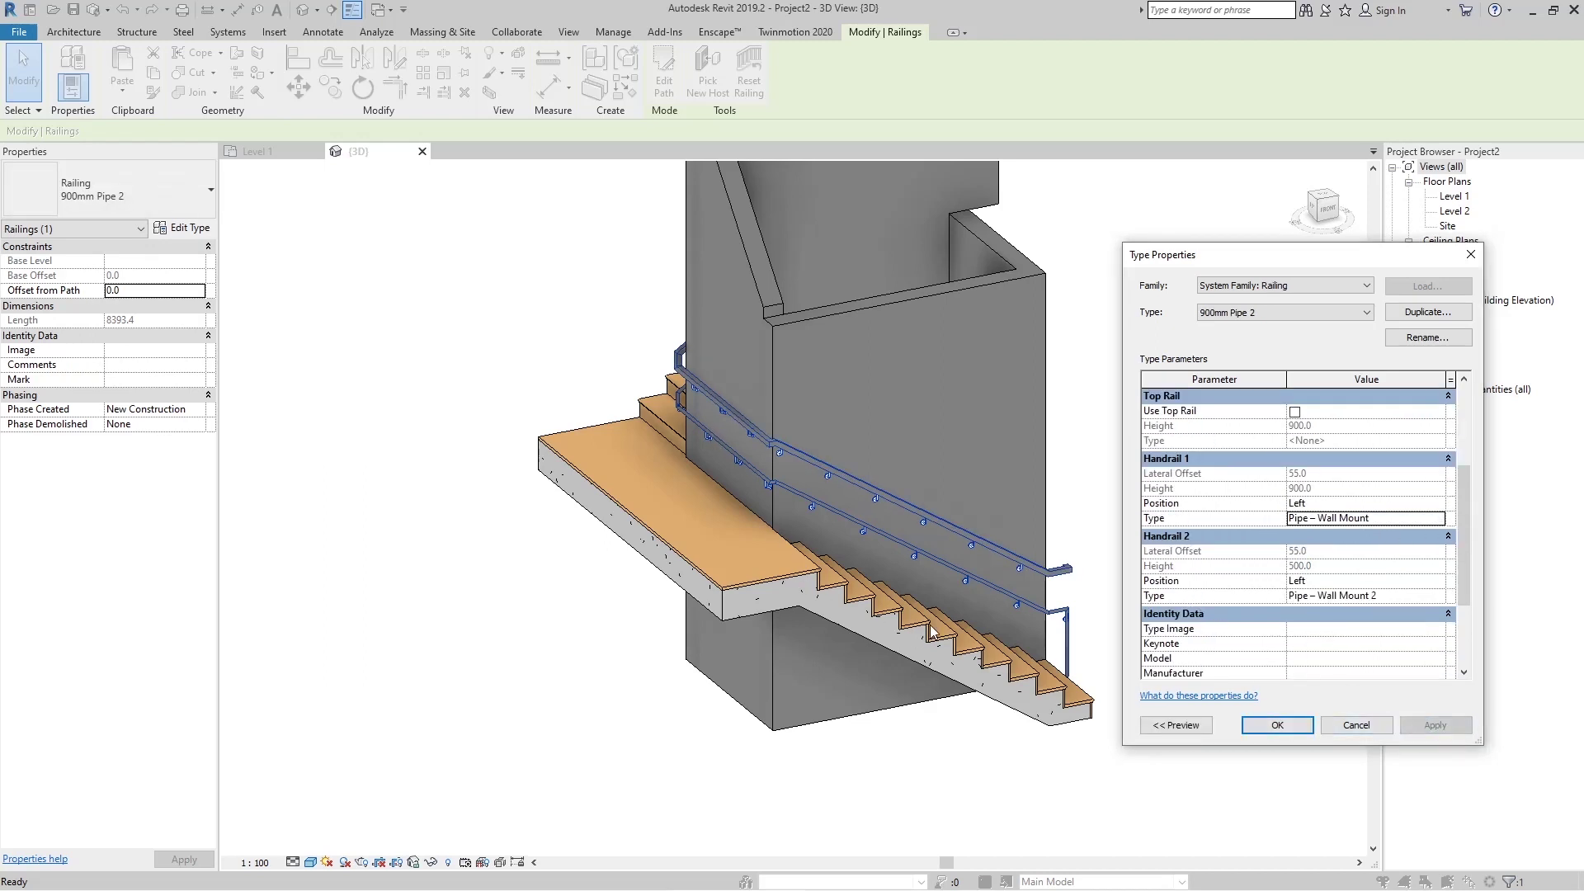